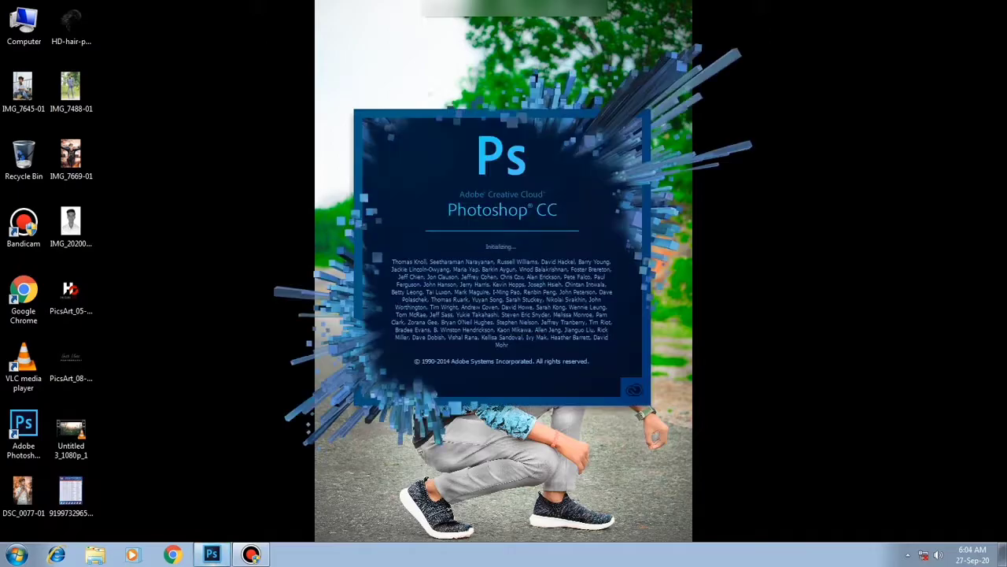
Step: Open the seated boy photo IMG_7645-01.jpeg from the Desktop folder
{"action": "key", "text": "ctrl+o"}
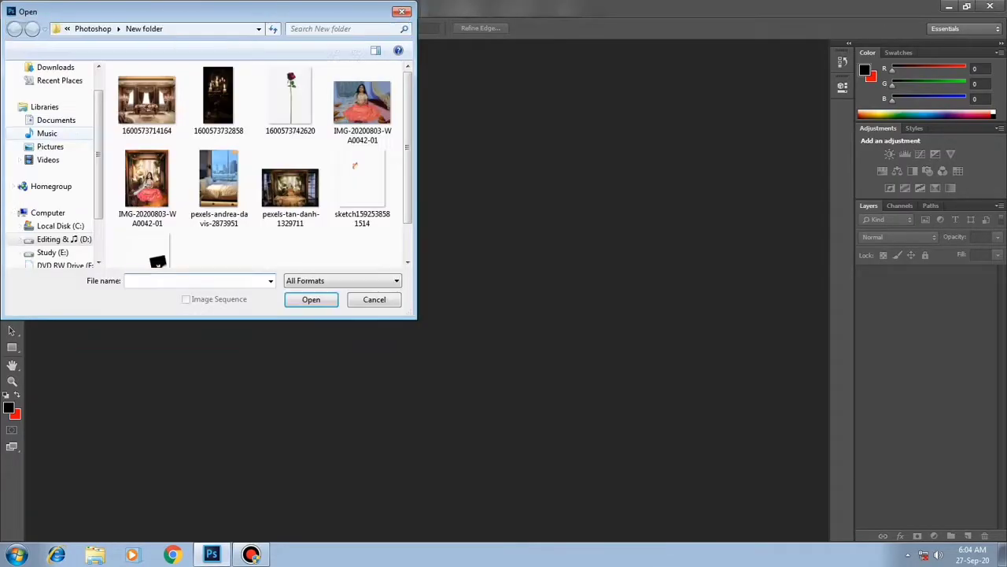
{"action": "left_click", "coordinate": [55, 99]}
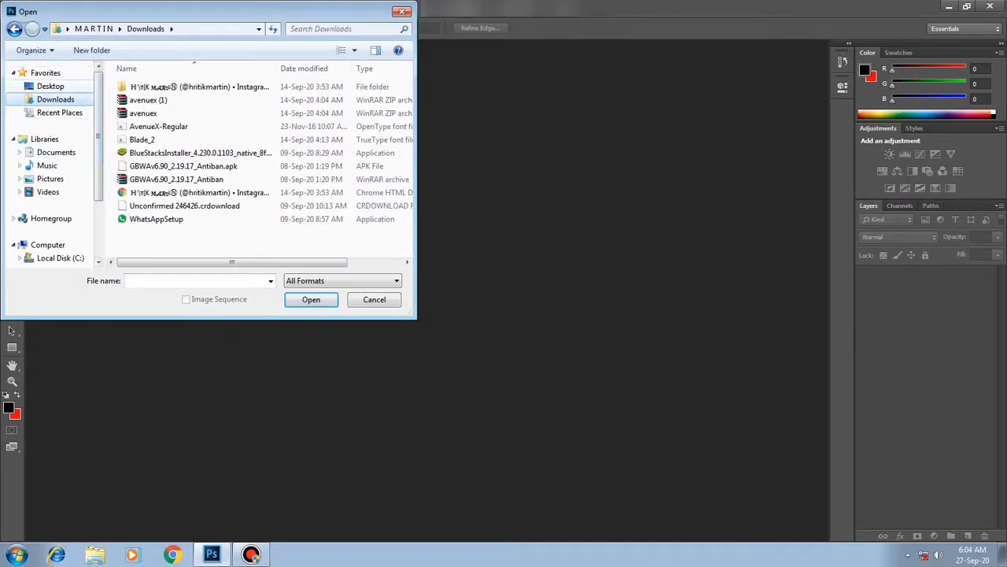
{"action": "left_click", "coordinate": [50, 85]}
{"action": "scroll", "coordinate": [193, 165], "scroll_direction": "down", "scroll_amount": 10}
{"action": "double_click", "coordinate": [158, 107]}
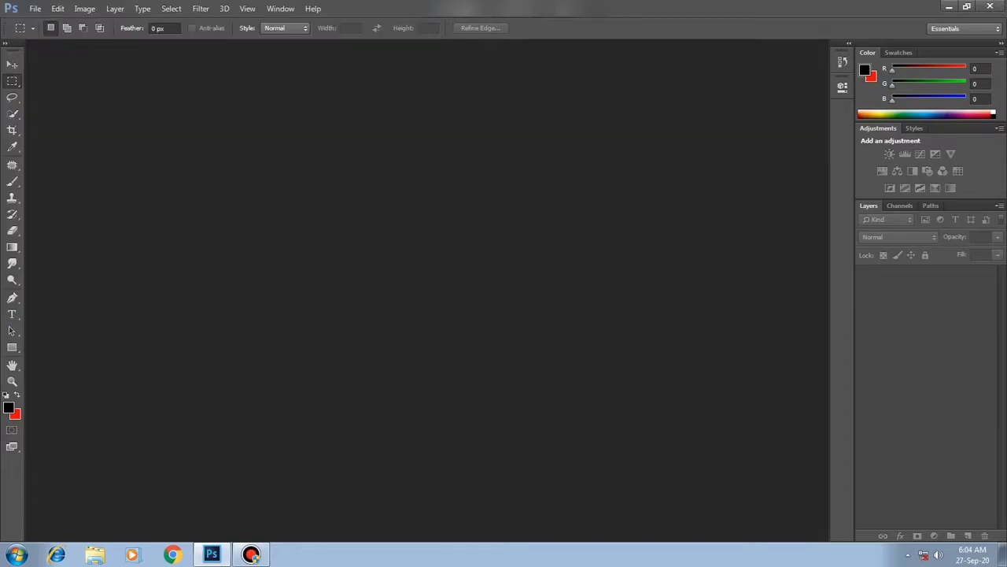
Step: Resize the image to 2000 px wide at 300 pixels/inch (2000 × 3000)
{"action": "key", "text": "ctrl+alt+i"}
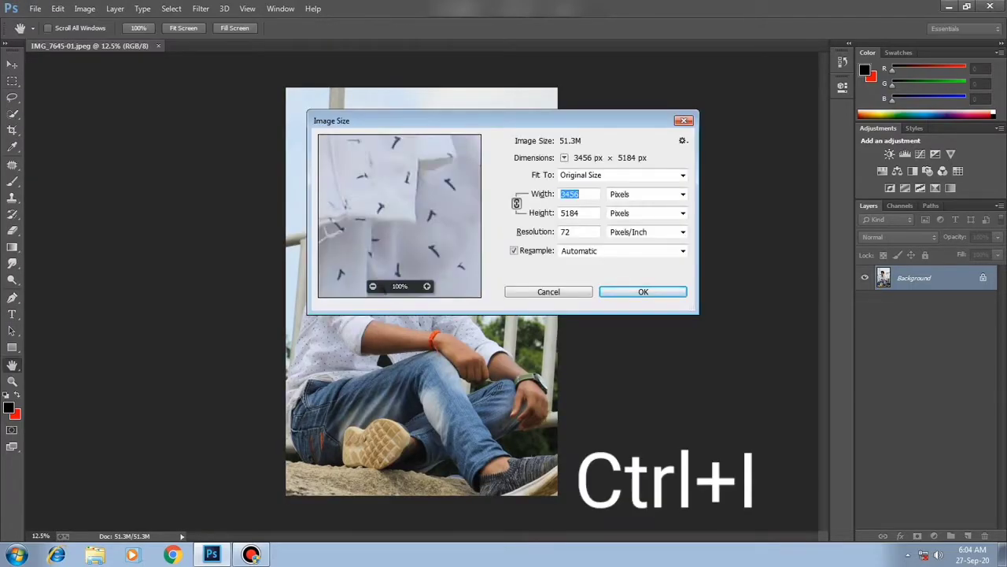
{"action": "key", "text": "Tab"}
{"action": "key", "text": "Tab"}
{"action": "type", "text": "300"}
{"action": "key", "text": "shift+Tab"}
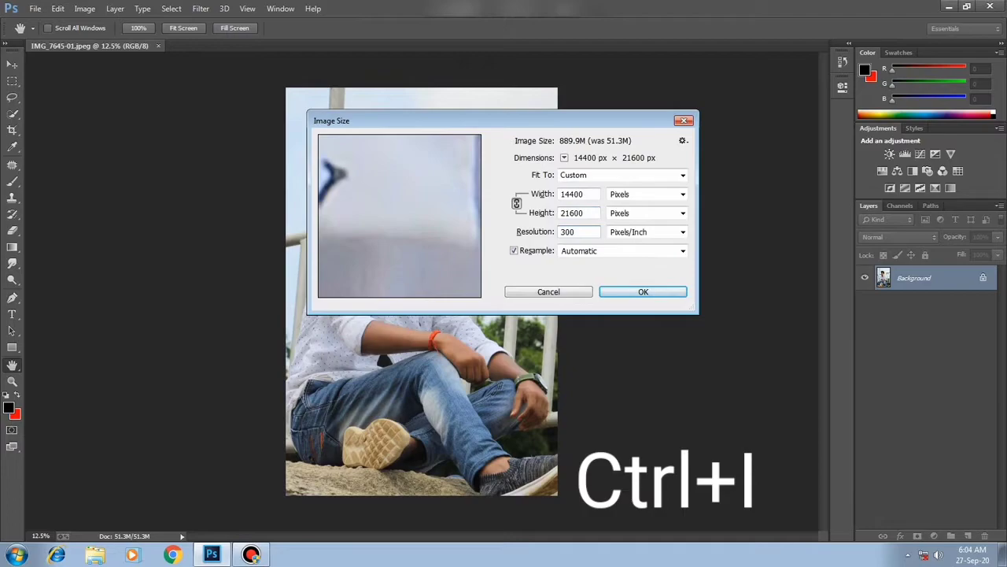
{"action": "key", "text": "shift+Tab"}
{"action": "type", "text": "2000"}
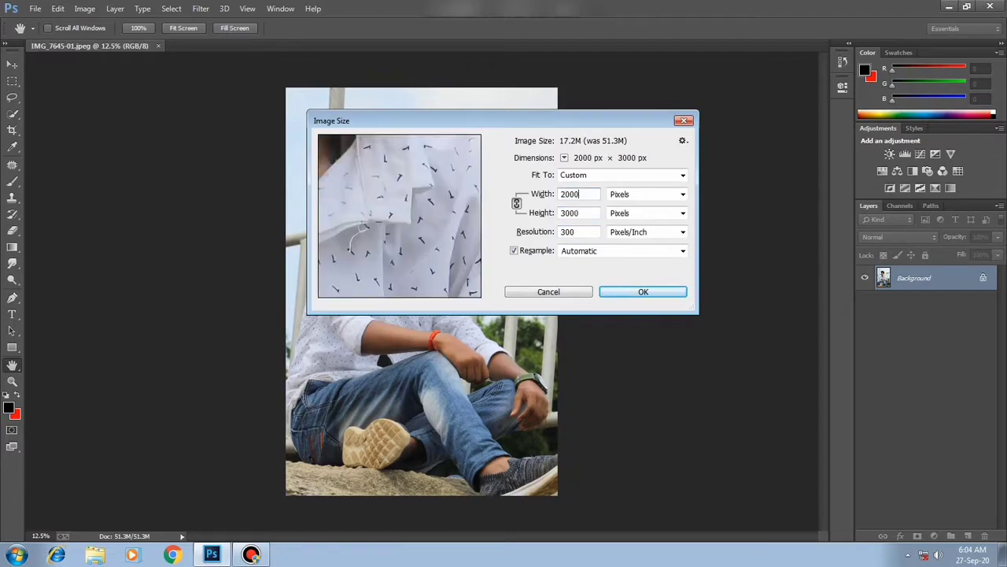
{"action": "key", "text": "Return"}
Step: Zoom in close on where the jeans meet the rock, with the Pen tool selected
{"action": "key", "text": "ctrl+space"}
{"action": "left_click", "coordinate": [421, 289]}
{"action": "left_click", "coordinate": [421, 289]}
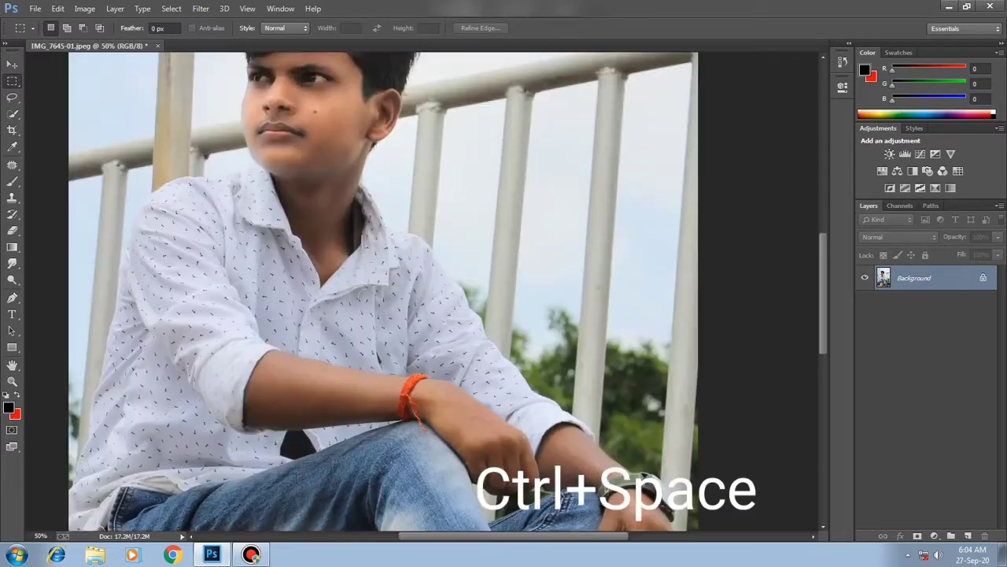
{"action": "scroll", "coordinate": [504, 291], "scroll_direction": "down", "scroll_amount": 5}
{"action": "left_click", "coordinate": [504, 189]}
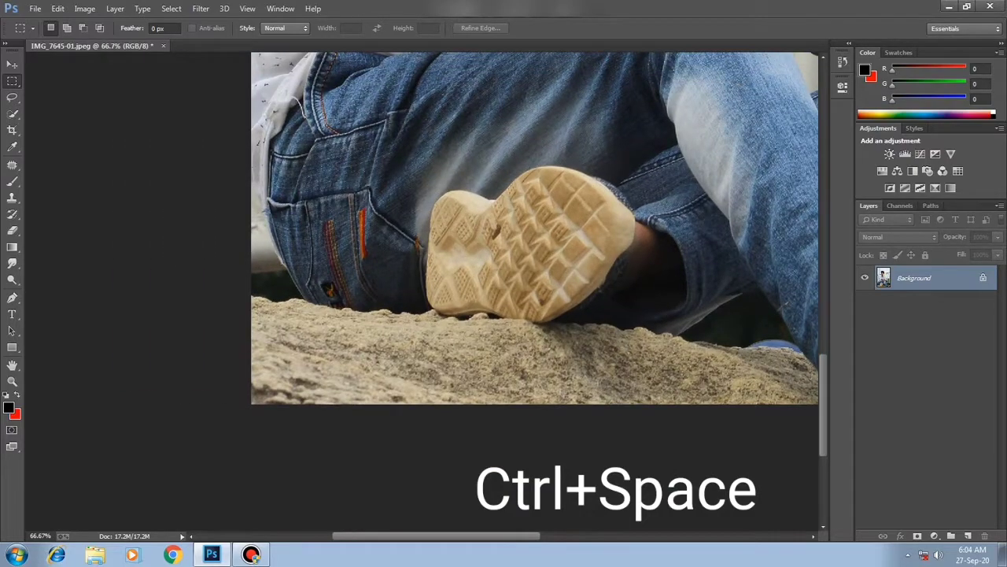
{"action": "key", "text": "p"}
{"action": "left_click", "coordinate": [362, 236]}
{"action": "left_click", "coordinate": [346, 205]}
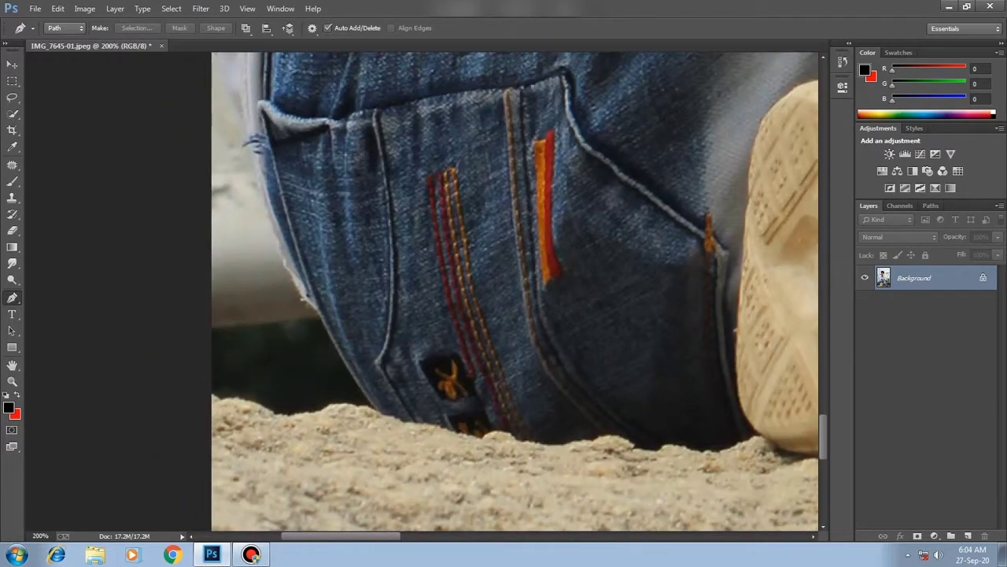
Step: Trace pen anchors from the jeans pocket up along the shirt's outer edge
{"action": "mouse_move", "coordinate": [306, 300]}
{"action": "left_mouse_down"}
{"action": "mouse_move", "coordinate": [340, 345]}
{"action": "mouse_move", "coordinate": [361, 468]}
{"action": "left_mouse_up"}
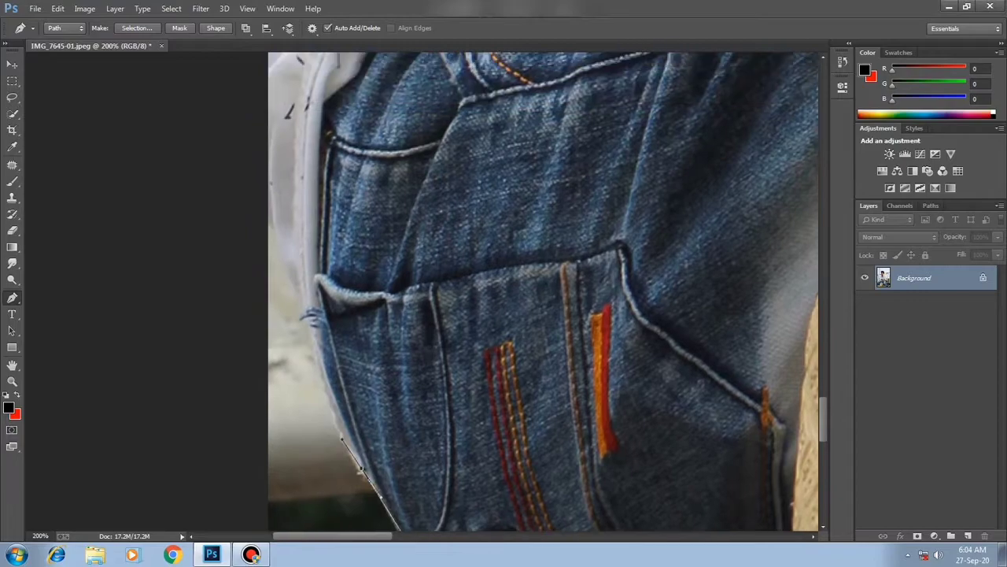
{"action": "left_click_drag", "start_coordinate": [360, 331], "coordinate": [370, 472]}
{"action": "left_click_drag", "start_coordinate": [299, 283], "coordinate": [297, 428]}
{"action": "left_click_drag", "start_coordinate": [270, 299], "coordinate": [236, 429]}
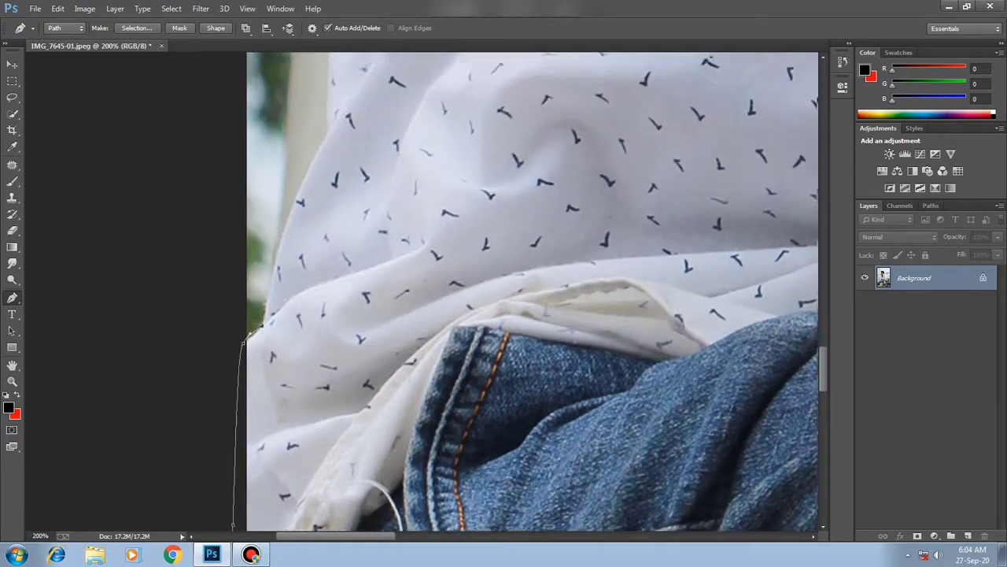
{"action": "mouse_move", "coordinate": [314, 299]}
{"action": "left_mouse_down"}
{"action": "mouse_move", "coordinate": [310, 367]}
{"action": "mouse_move", "coordinate": [256, 464]}
{"action": "left_mouse_up"}
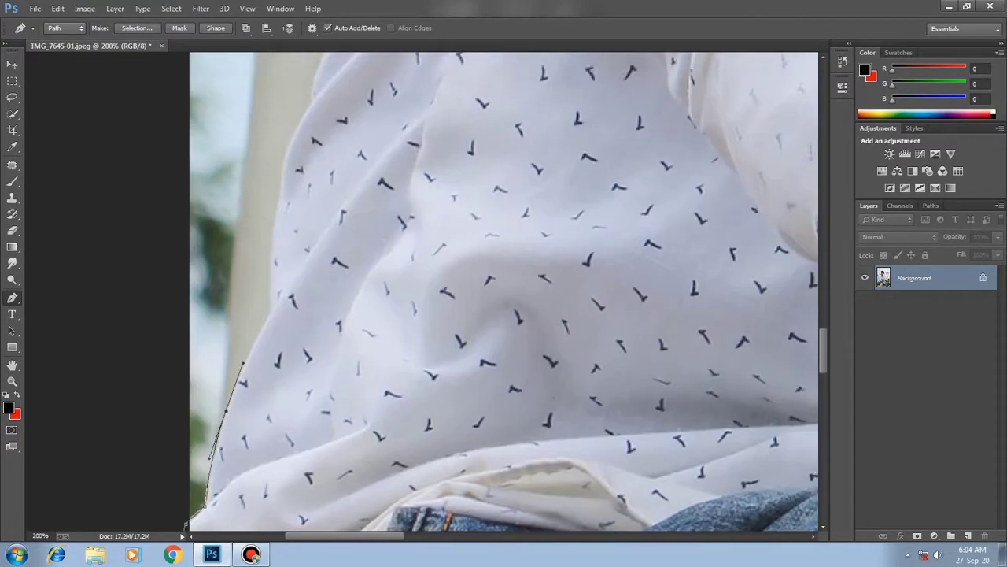
{"action": "left_click_drag", "start_coordinate": [315, 299], "coordinate": [302, 391]}
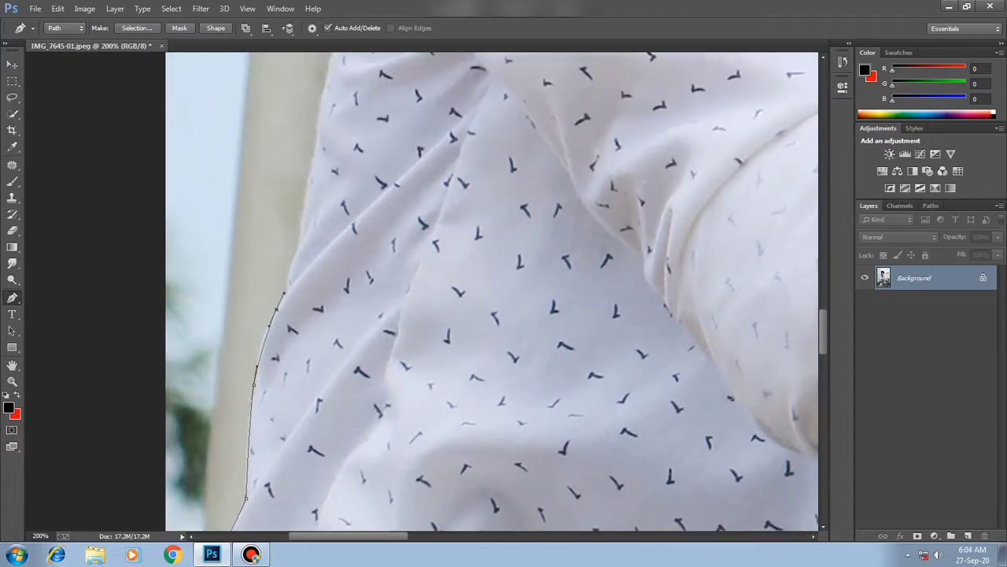
{"action": "left_click_drag", "start_coordinate": [315, 299], "coordinate": [285, 403]}
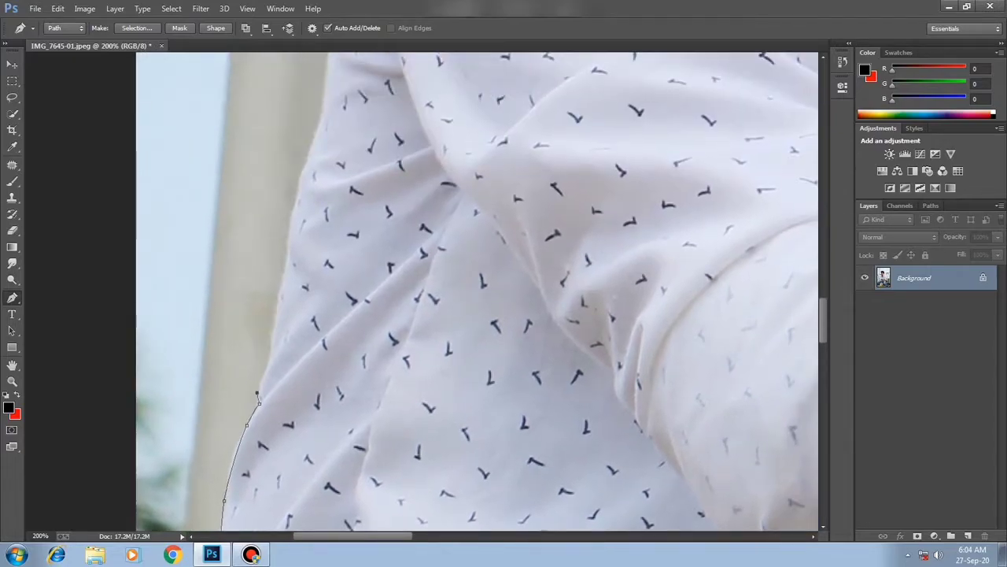
{"action": "mouse_move", "coordinate": [314, 299]}
{"action": "left_mouse_down"}
{"action": "mouse_move", "coordinate": [316, 322]}
{"action": "mouse_move", "coordinate": [283, 372]}
{"action": "left_mouse_up"}
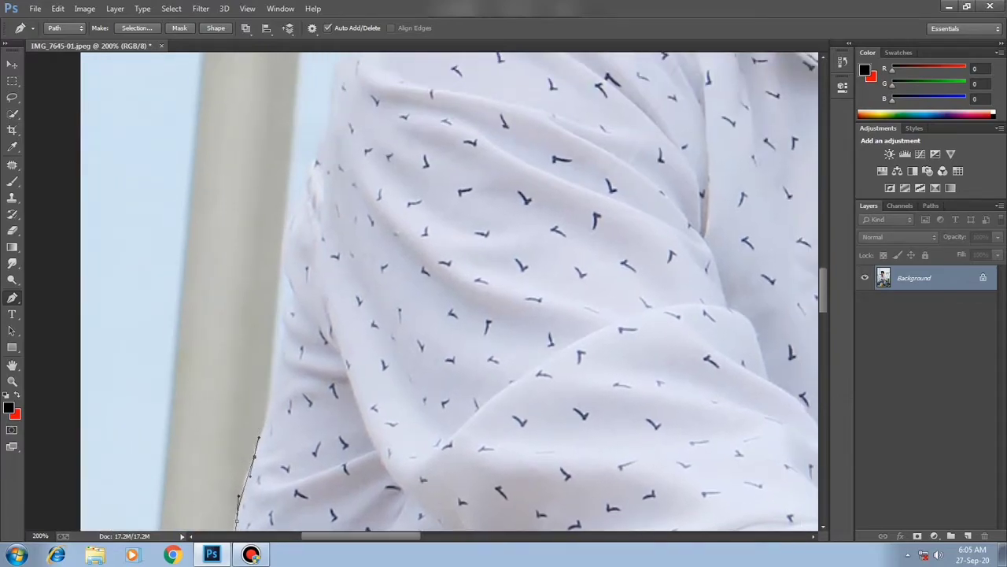
Step: Continue the path up the sleeve and shoulder past the collar to beneath the chin
{"action": "left_click_drag", "start_coordinate": [315, 299], "coordinate": [324, 409]}
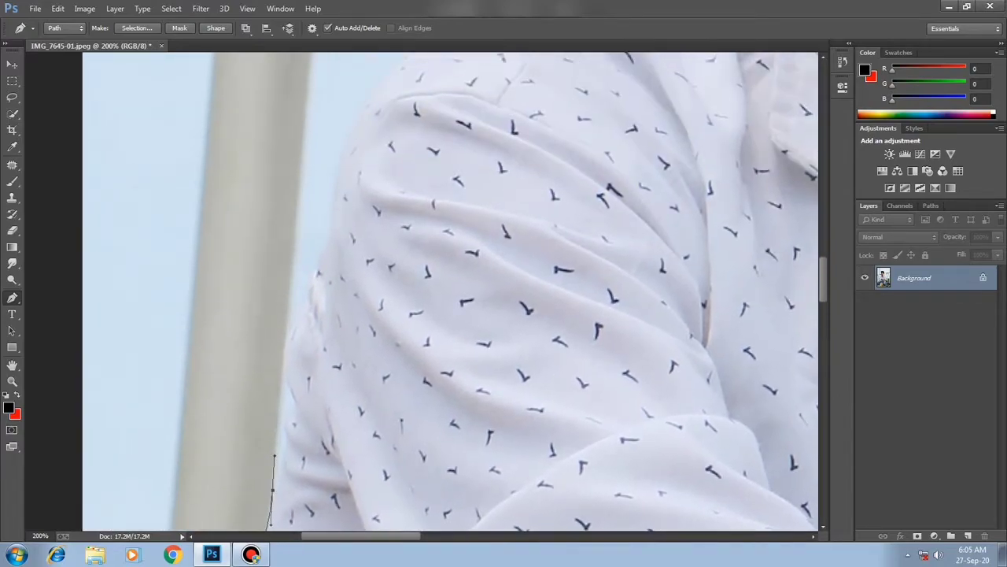
{"action": "left_click_drag", "start_coordinate": [315, 299], "coordinate": [321, 360]}
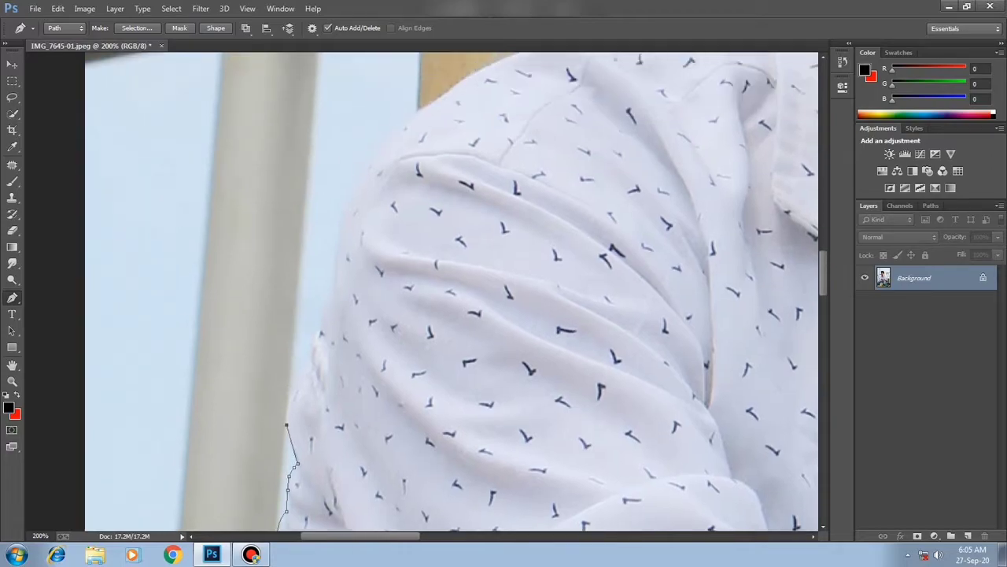
{"action": "left_click_drag", "start_coordinate": [314, 299], "coordinate": [313, 379]}
{"action": "left_click_drag", "start_coordinate": [315, 299], "coordinate": [295, 378]}
{"action": "left_click_drag", "start_coordinate": [315, 299], "coordinate": [299, 369]}
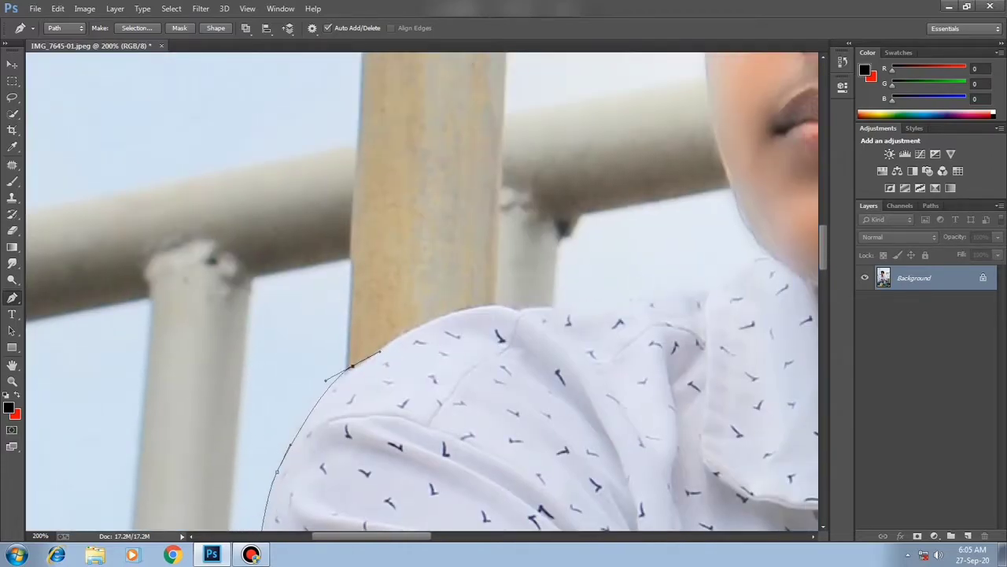
{"action": "mouse_move", "coordinate": [314, 299]}
{"action": "left_mouse_down"}
{"action": "mouse_move", "coordinate": [189, 378]}
{"action": "mouse_move", "coordinate": [236, 342]}
{"action": "left_mouse_up"}
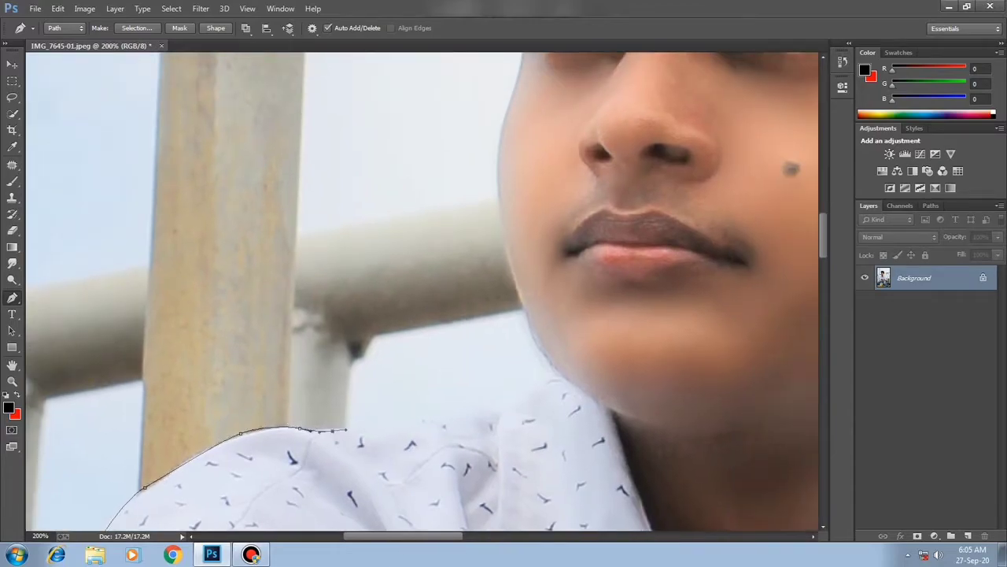
{"action": "left_click_drag", "start_coordinate": [315, 299], "coordinate": [148, 365]}
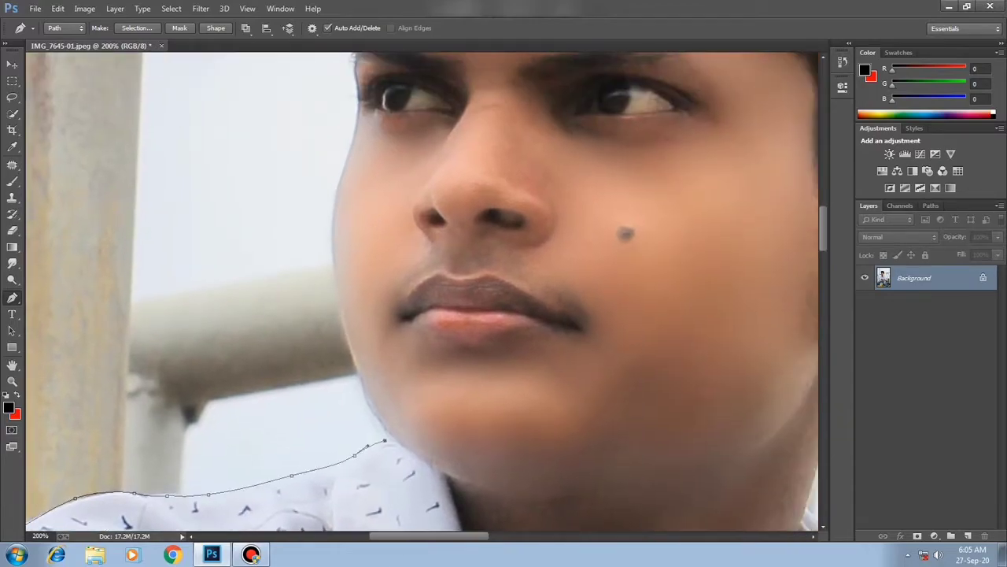
{"action": "left_click_drag", "start_coordinate": [105, 225], "coordinate": [697, 528]}
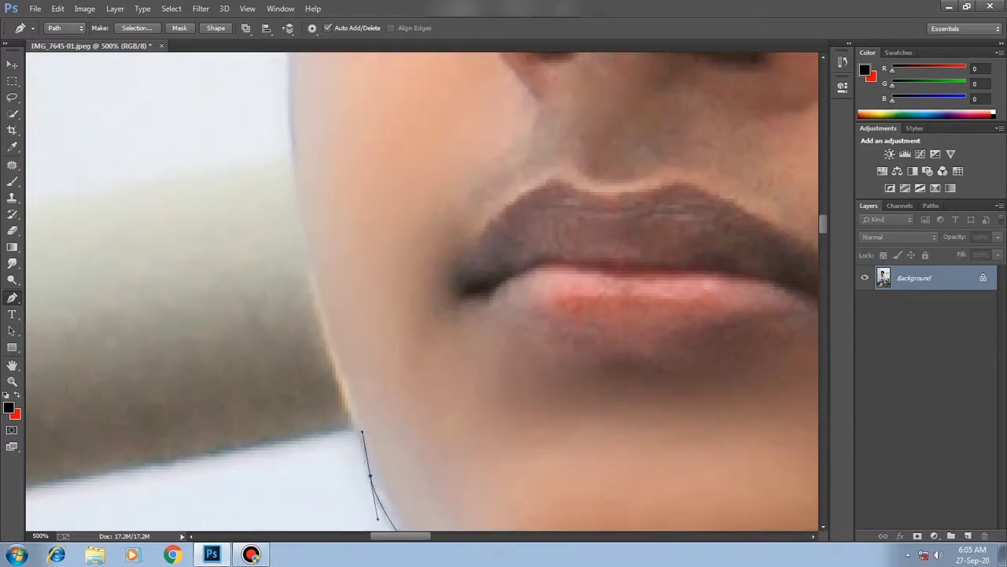
Step: Extend the path up the cheek and face edge past the eye to the temple
{"action": "left_click_drag", "start_coordinate": [393, 236], "coordinate": [402, 379]}
{"action": "left_click", "coordinate": [299, 225]}
{"action": "left_click_drag", "start_coordinate": [393, 236], "coordinate": [405, 407]}
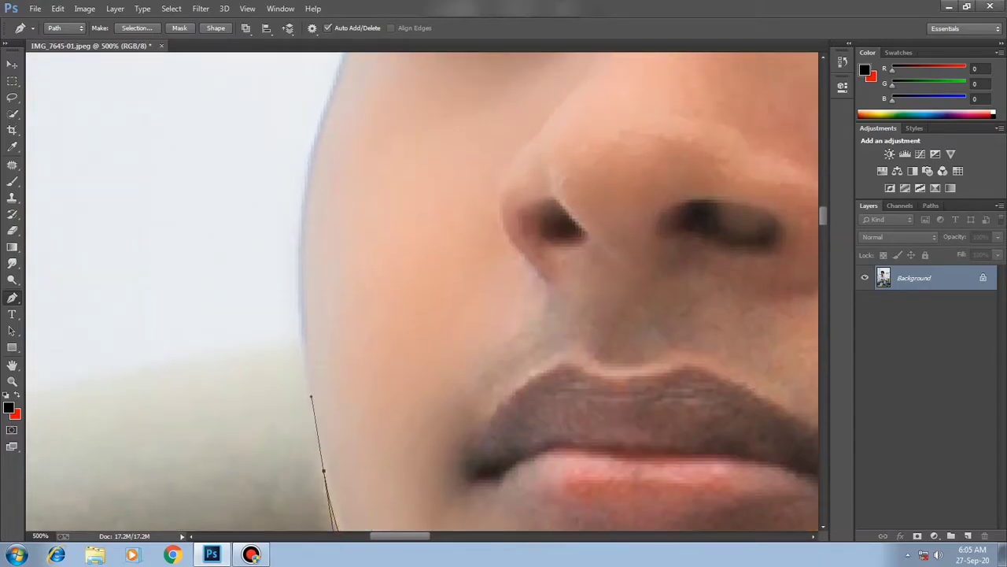
{"action": "left_click", "coordinate": [312, 141]}
{"action": "left_click_drag", "start_coordinate": [394, 236], "coordinate": [362, 405]}
{"action": "left_click", "coordinate": [315, 185]}
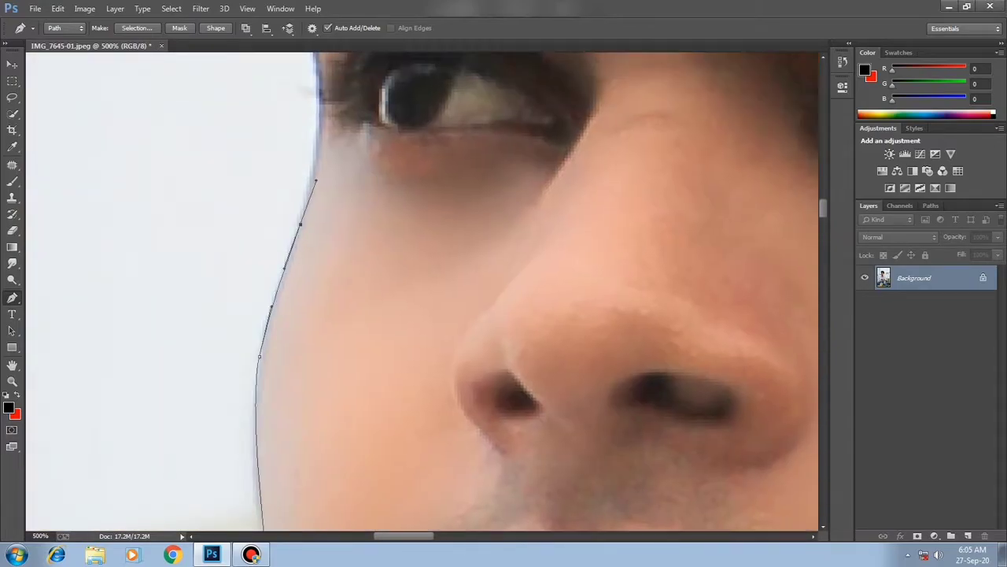
{"action": "left_click", "coordinate": [319, 285]}
{"action": "mouse_move", "coordinate": [393, 236]}
{"action": "left_mouse_down"}
{"action": "mouse_move", "coordinate": [394, 512]}
{"action": "mouse_move", "coordinate": [417, 315]}
{"action": "left_mouse_up"}
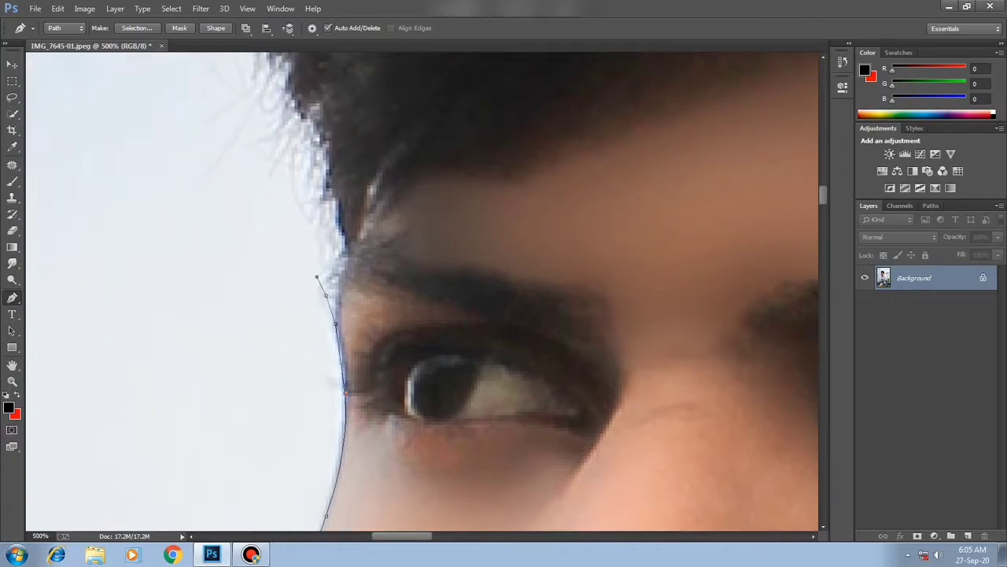
Step: Curve the path along the hairline up toward the top of the head
{"action": "left_click_drag", "start_coordinate": [291, 183], "coordinate": [303, 425]}
{"action": "left_click", "coordinate": [236, 254]}
{"action": "left_click_drag", "start_coordinate": [236, 253], "coordinate": [236, 384]}
{"action": "left_click", "coordinate": [244, 247]}
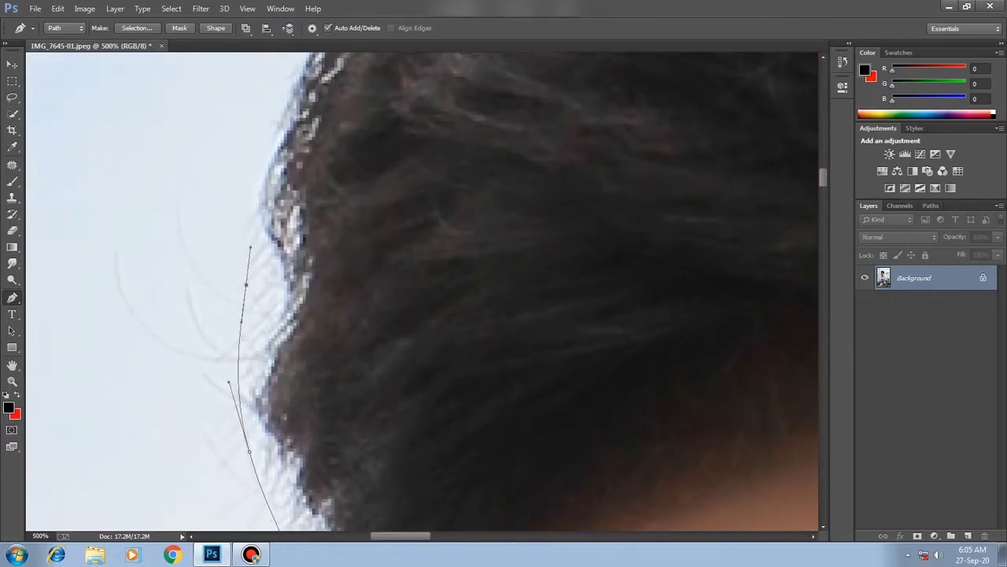
{"action": "left_click_drag", "start_coordinate": [243, 247], "coordinate": [268, 391]}
{"action": "mouse_move", "coordinate": [265, 254]}
{"action": "left_mouse_down"}
{"action": "mouse_move", "coordinate": [281, 216]}
{"action": "mouse_move", "coordinate": [228, 362]}
{"action": "left_mouse_up"}
{"action": "left_click_drag", "start_coordinate": [168, 416], "coordinate": [232, 367]}
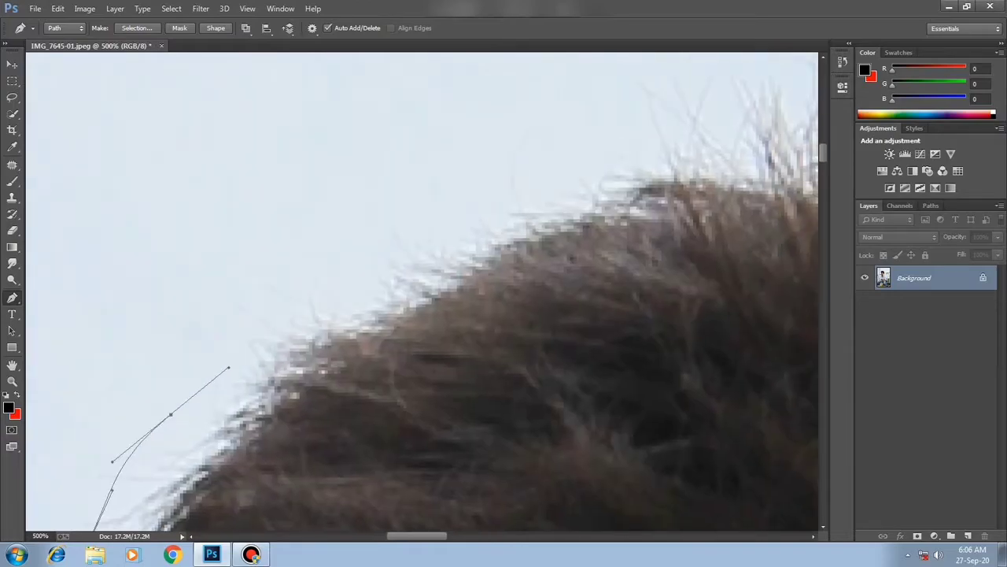
{"action": "left_click_drag", "start_coordinate": [236, 315], "coordinate": [186, 363]}
{"action": "mouse_move", "coordinate": [472, 236]}
{"action": "left_mouse_down"}
{"action": "mouse_move", "coordinate": [354, 307]}
{"action": "mouse_move", "coordinate": [213, 338]}
{"action": "left_mouse_up"}
{"action": "left_click_drag", "start_coordinate": [390, 363], "coordinate": [425, 370]}
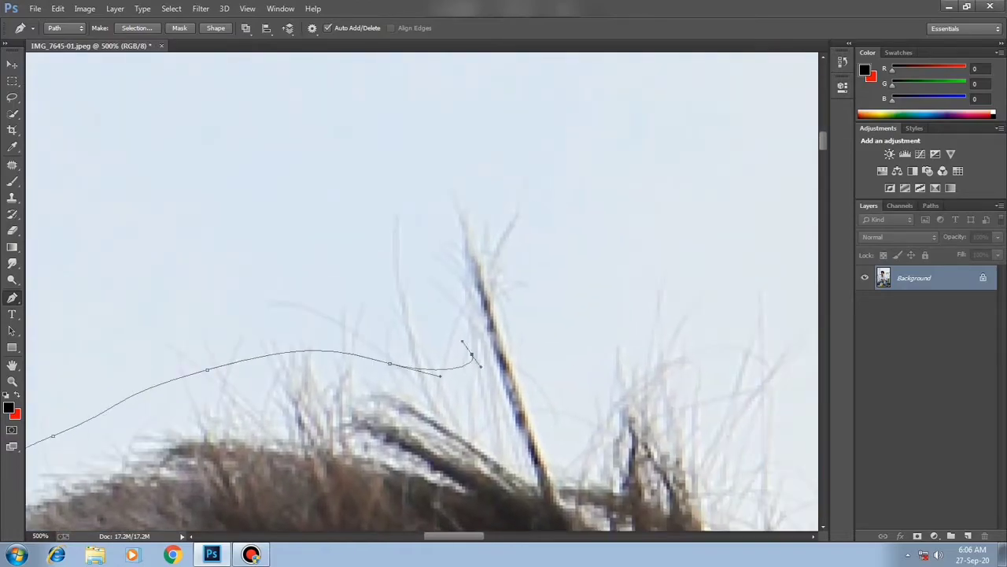
Step: Outline the top of the hair around the tall hair strand
{"action": "left_click", "coordinate": [472, 355]}
{"action": "left_click", "coordinate": [446, 309]}
{"action": "left_click", "coordinate": [456, 218]}
{"action": "left_click", "coordinate": [491, 225]}
{"action": "left_click", "coordinate": [516, 260]}
{"action": "left_click", "coordinate": [528, 309]}
{"action": "left_click_drag", "start_coordinate": [538, 354], "coordinate": [542, 373]}
Step: Trace curved anchors down along the back of the hair
{"action": "mouse_move", "coordinate": [594, 418]}
{"action": "left_mouse_down"}
{"action": "mouse_move", "coordinate": [415, 288]}
{"action": "mouse_move", "coordinate": [270, 124]}
{"action": "left_mouse_up"}
{"action": "left_click_drag", "start_coordinate": [410, 254], "coordinate": [384, 226]}
{"action": "left_click", "coordinate": [383, 196]}
{"action": "left_click", "coordinate": [551, 307]}
{"action": "left_click_drag", "start_coordinate": [551, 307], "coordinate": [425, 205]}
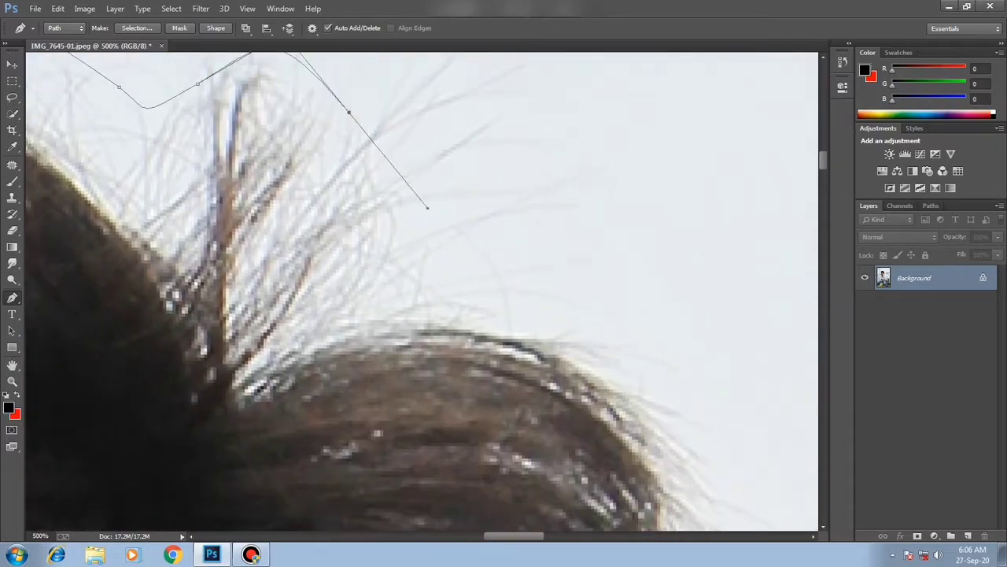
{"action": "left_click_drag", "start_coordinate": [511, 291], "coordinate": [378, 204]}
{"action": "left_click", "coordinate": [540, 308]}
{"action": "left_click_drag", "start_coordinate": [540, 308], "coordinate": [440, 197]}
{"action": "left_click", "coordinate": [454, 335]}
{"action": "mouse_move", "coordinate": [454, 335]}
{"action": "left_mouse_down"}
{"action": "mouse_move", "coordinate": [517, 338]}
{"action": "mouse_move", "coordinate": [478, 354]}
{"action": "left_mouse_up"}
Step: Curve the path around the ear rim and earlobe and down the neck edge
{"action": "left_click_drag", "start_coordinate": [426, 449], "coordinate": [351, 512]}
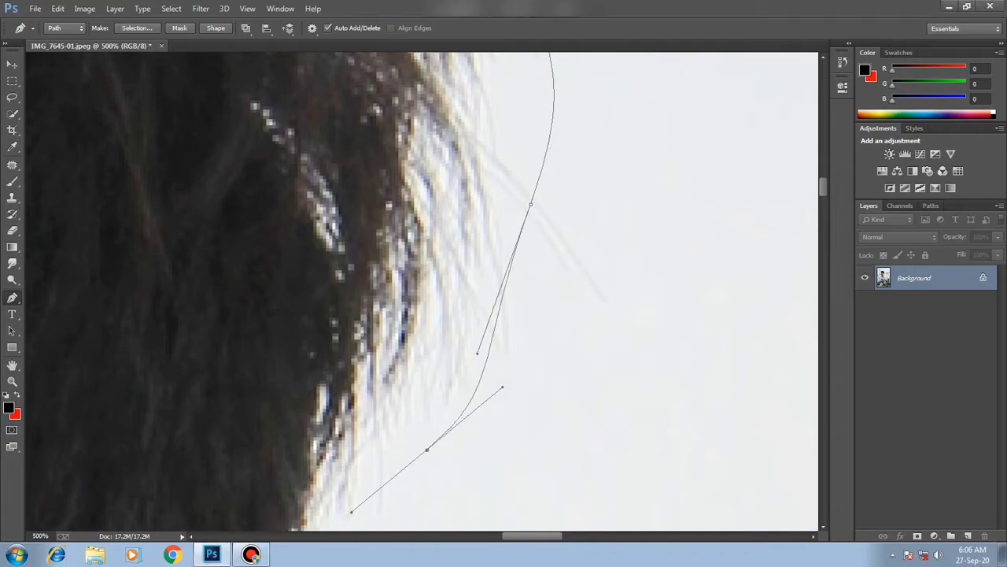
{"action": "left_click_drag", "start_coordinate": [441, 441], "coordinate": [536, 133]}
{"action": "left_click_drag", "start_coordinate": [371, 383], "coordinate": [402, 115]}
{"action": "left_click_drag", "start_coordinate": [413, 189], "coordinate": [388, 264]}
{"action": "left_click", "coordinate": [367, 331]}
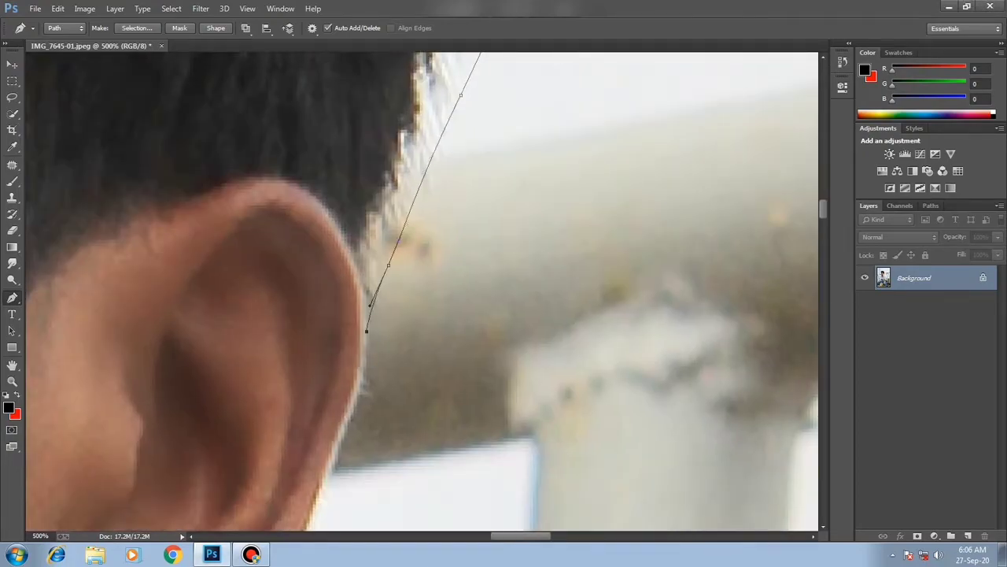
{"action": "left_click_drag", "start_coordinate": [472, 394], "coordinate": [493, 259]}
{"action": "left_click", "coordinate": [370, 268]}
{"action": "left_click_drag", "start_coordinate": [472, 354], "coordinate": [512, 259]}
{"action": "left_click", "coordinate": [376, 252]}
{"action": "left_click", "coordinate": [343, 305]}
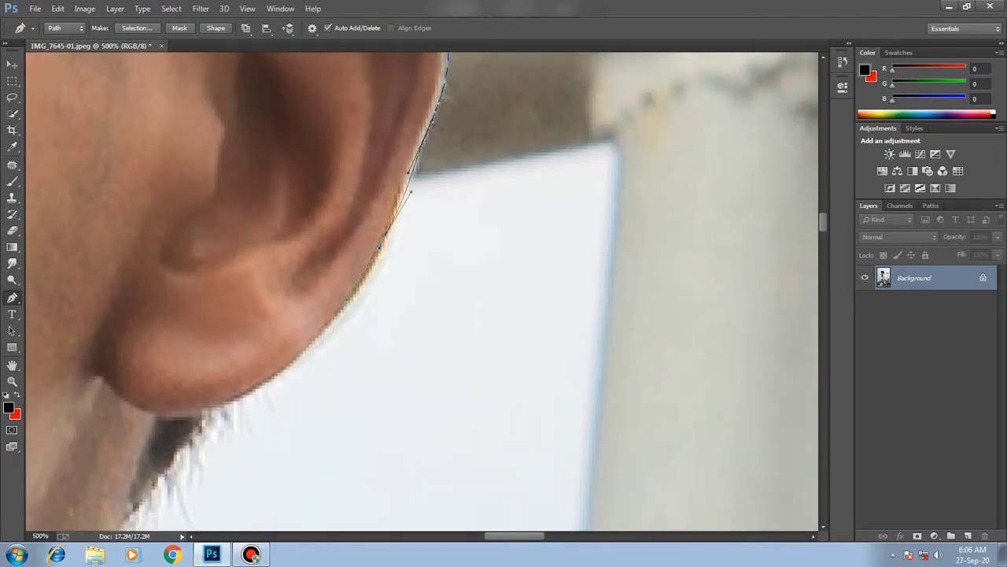
{"action": "left_click_drag", "start_coordinate": [343, 305], "coordinate": [446, 144]}
{"action": "left_click_drag", "start_coordinate": [406, 210], "coordinate": [403, 207]}
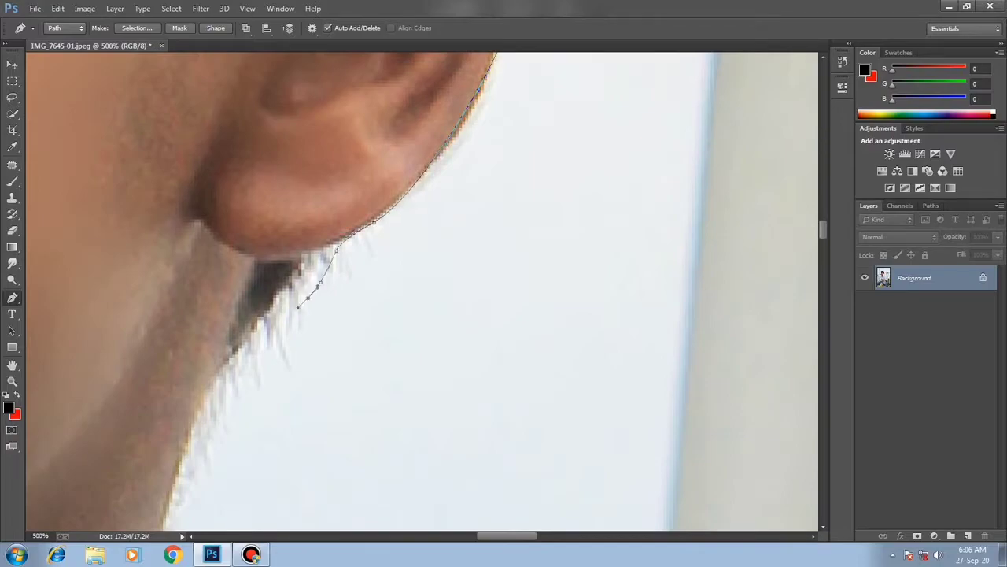
{"action": "left_click_drag", "start_coordinate": [196, 433], "coordinate": [423, 127]}
Step: Trace the path from the bottom of the neck along the shirt collar and its fold
{"action": "left_click", "coordinate": [388, 240]}
{"action": "left_click", "coordinate": [369, 295]}
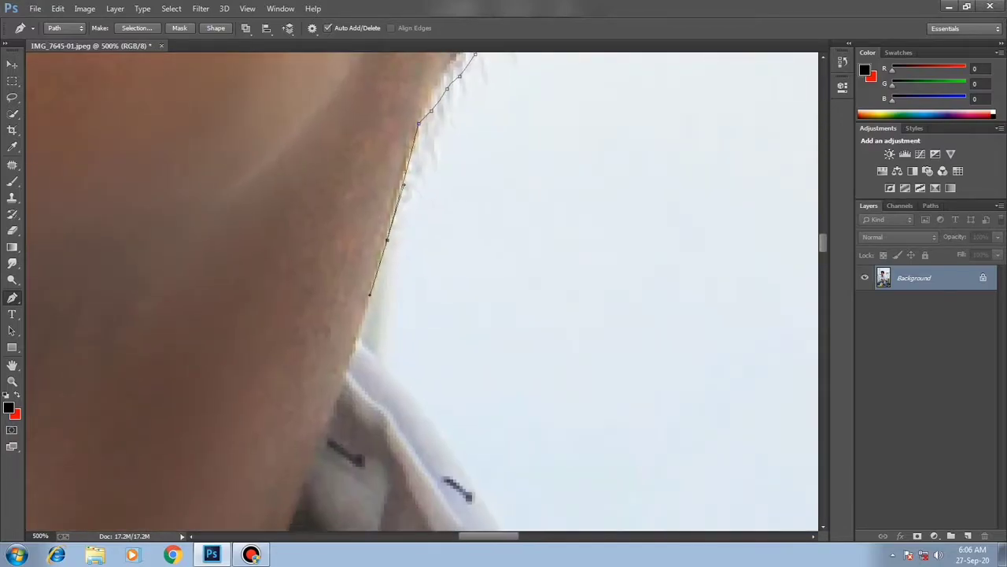
{"action": "left_click_drag", "start_coordinate": [473, 354], "coordinate": [425, 313]}
{"action": "left_click", "coordinate": [308, 296]}
{"action": "left_click_drag", "start_coordinate": [472, 433], "coordinate": [344, 233]}
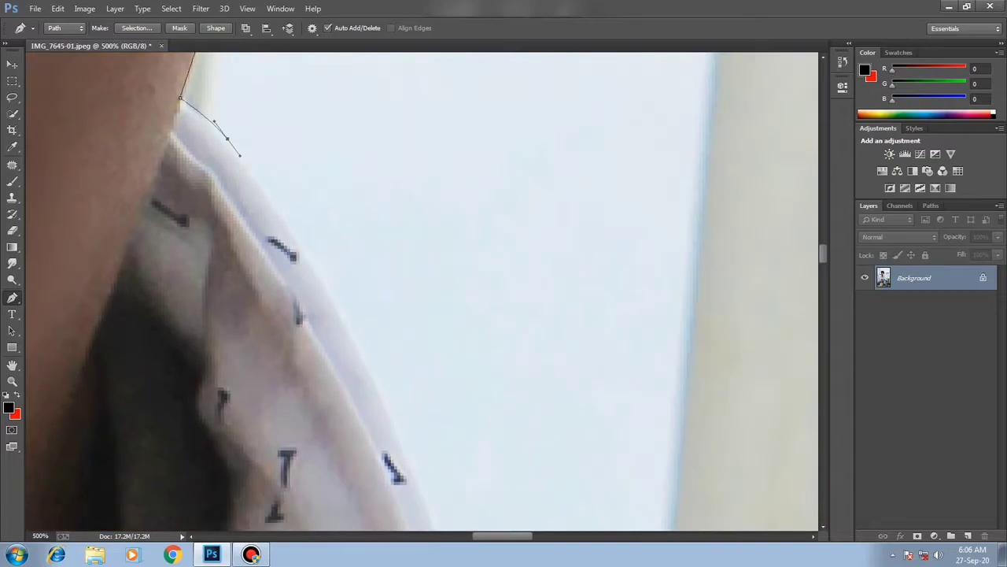
{"action": "left_click", "coordinate": [329, 292]}
{"action": "left_click_drag", "start_coordinate": [393, 354], "coordinate": [382, 292]}
{"action": "left_click", "coordinate": [342, 277]}
{"action": "left_click_drag", "start_coordinate": [472, 432], "coordinate": [433, 248]}
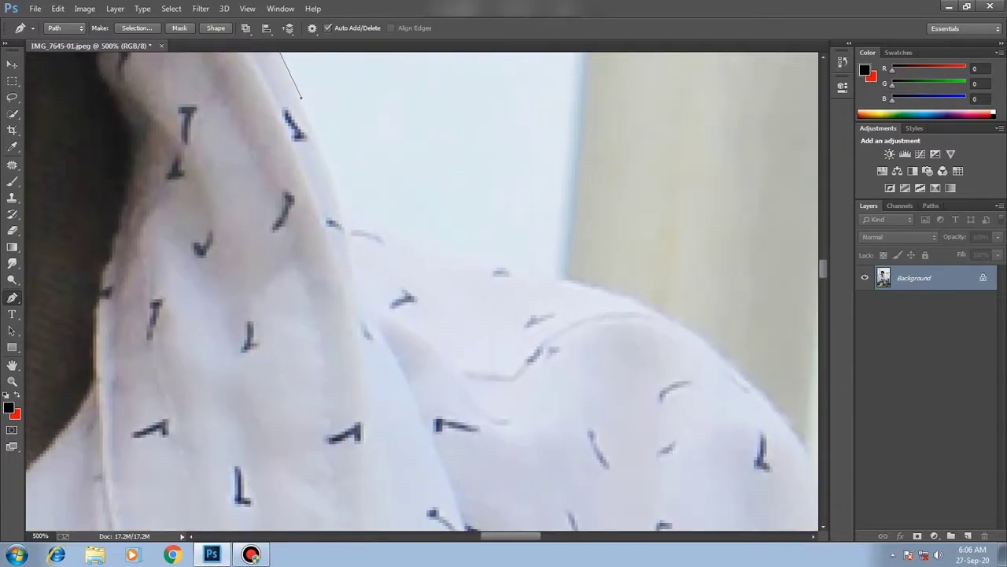
{"action": "left_click", "coordinate": [347, 206]}
{"action": "left_click", "coordinate": [394, 231]}
{"action": "left_click_drag", "start_coordinate": [472, 393], "coordinate": [339, 299]}
{"action": "left_click_drag", "start_coordinate": [373, 170], "coordinate": [453, 187]}
{"action": "left_click_drag", "start_coordinate": [473, 394], "coordinate": [213, 331]}
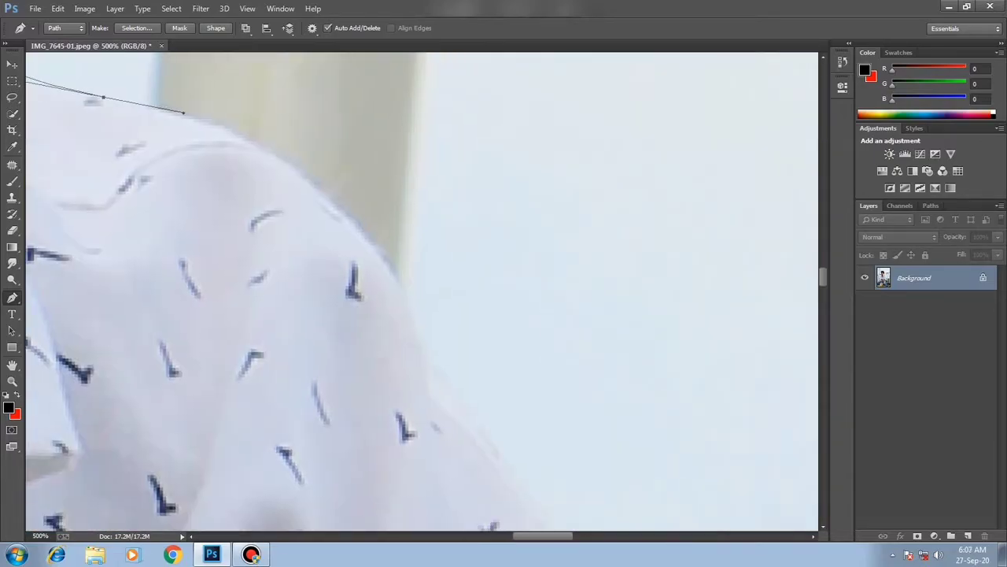
Step: Continue the outline along the shirt edge past the shoulder
{"action": "left_click", "coordinate": [302, 195]}
{"action": "mouse_move", "coordinate": [472, 394]}
{"action": "left_mouse_down"}
{"action": "mouse_move", "coordinate": [394, 331]}
{"action": "mouse_move", "coordinate": [473, 299]}
{"action": "mouse_move", "coordinate": [405, 286]}
{"action": "left_mouse_up"}
{"action": "left_click", "coordinate": [309, 222]}
{"action": "left_click", "coordinate": [390, 236]}
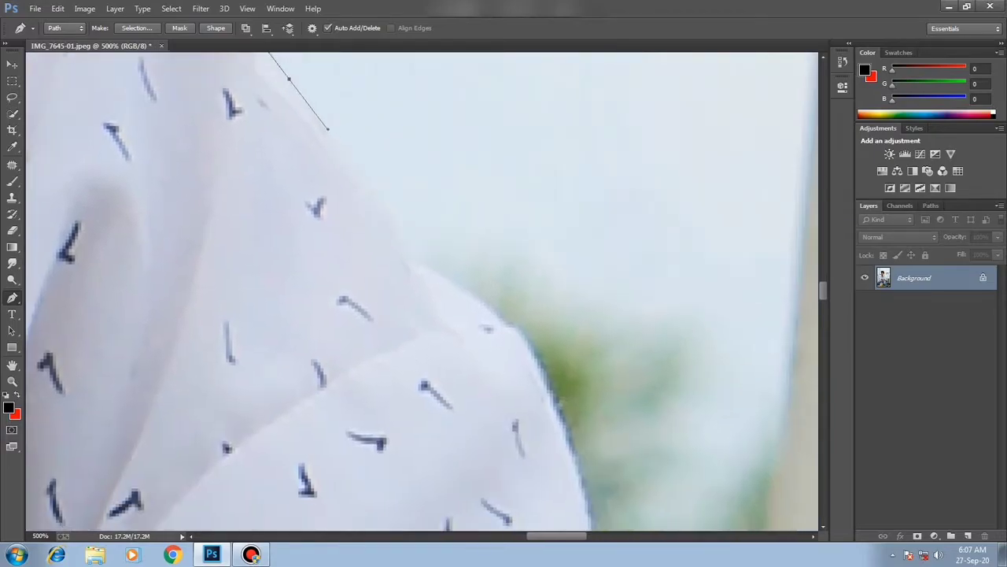
{"action": "left_click", "coordinate": [394, 236]}
{"action": "mouse_move", "coordinate": [472, 393]}
{"action": "left_mouse_down"}
{"action": "mouse_move", "coordinate": [433, 359]}
{"action": "mouse_move", "coordinate": [357, 359]}
{"action": "left_mouse_up"}
{"action": "left_click_drag", "start_coordinate": [321, 214], "coordinate": [339, 225]}
{"action": "left_click_drag", "start_coordinate": [473, 394], "coordinate": [406, 340]}
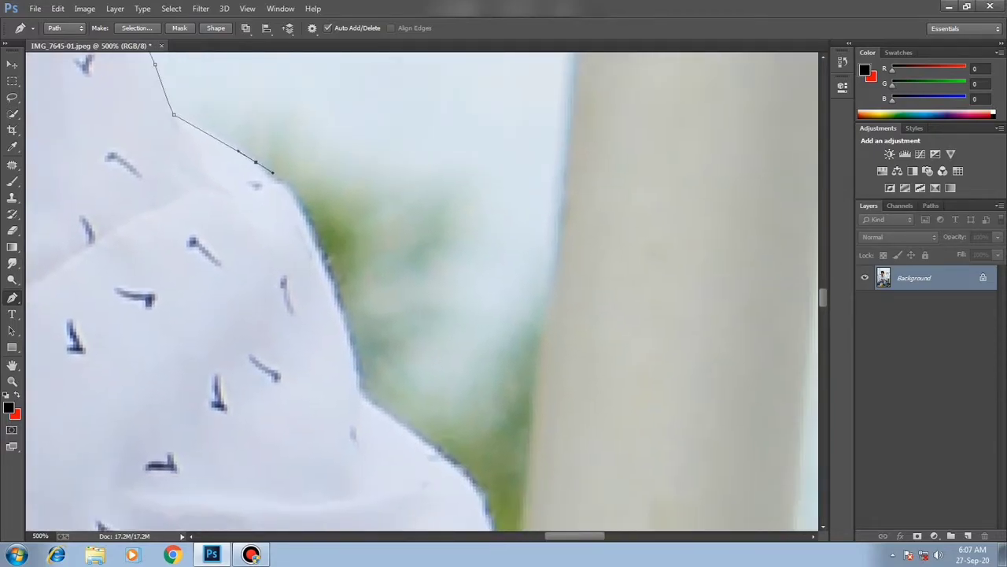
{"action": "left_click_drag", "start_coordinate": [472, 394], "coordinate": [437, 248]}
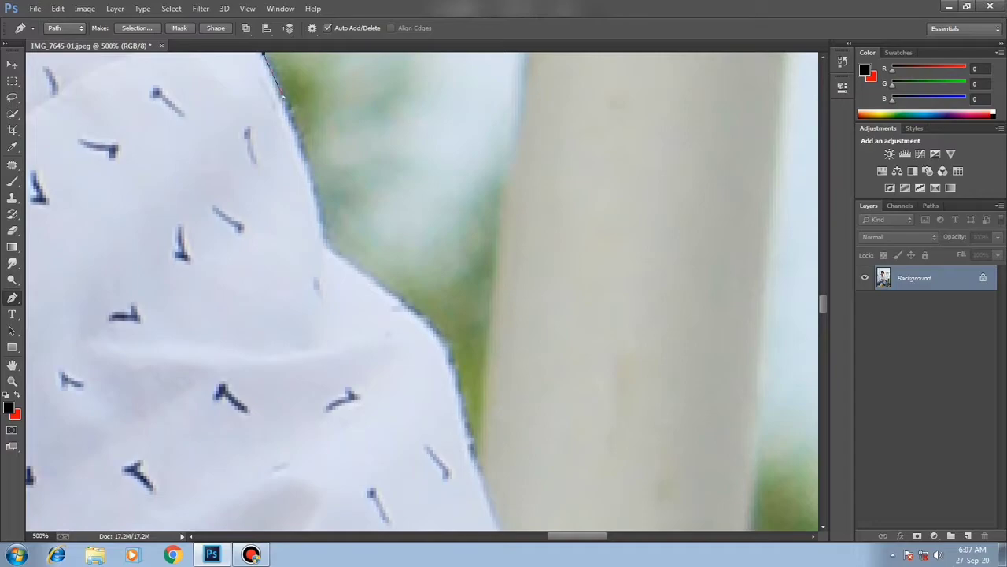
Step: Extend the path down the shirt edge around the fold and along the sleeve
{"action": "left_click", "coordinate": [321, 214]}
{"action": "left_click_drag", "start_coordinate": [472, 394], "coordinate": [393, 310]}
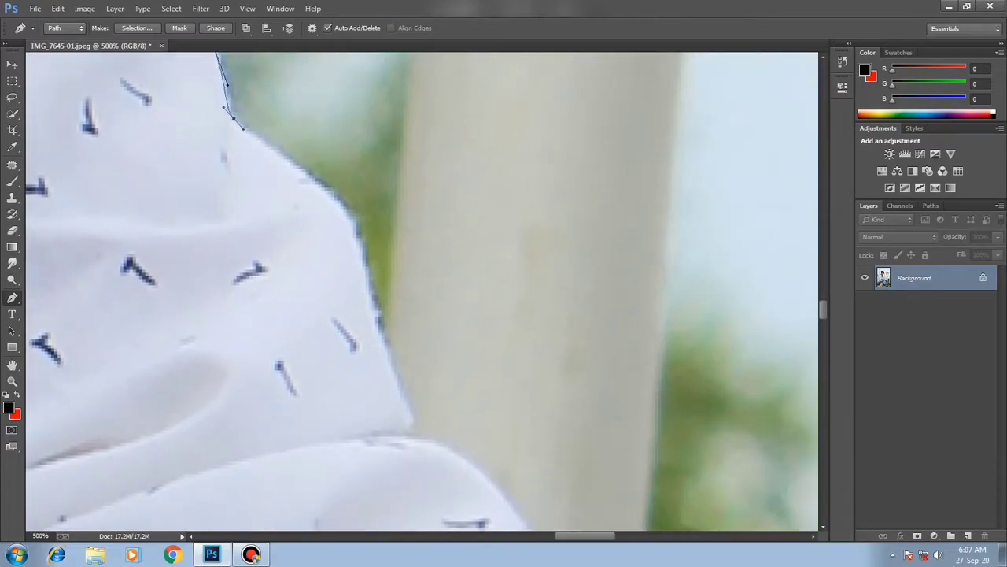
{"action": "left_click", "coordinate": [334, 189]}
{"action": "left_click_drag", "start_coordinate": [472, 393], "coordinate": [514, 353]}
{"action": "left_click", "coordinate": [419, 275]}
{"action": "left_click_drag", "start_coordinate": [419, 276], "coordinate": [386, 193]}
{"action": "left_click", "coordinate": [402, 248]}
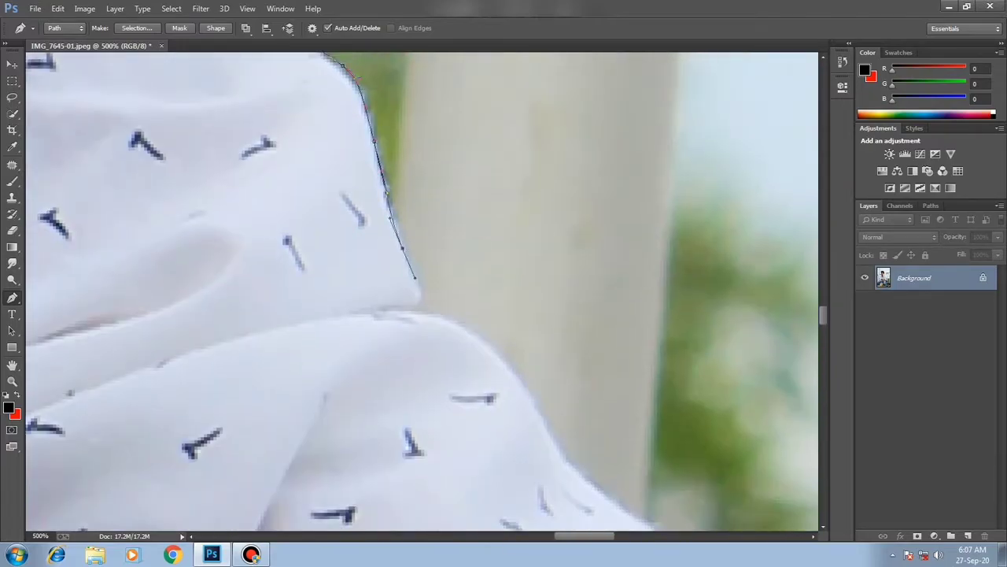
{"action": "mouse_move", "coordinate": [421, 294]}
{"action": "left_mouse_down"}
{"action": "mouse_move", "coordinate": [417, 313]}
{"action": "mouse_move", "coordinate": [341, 244]}
{"action": "left_mouse_up"}
{"action": "left_click", "coordinate": [473, 331]}
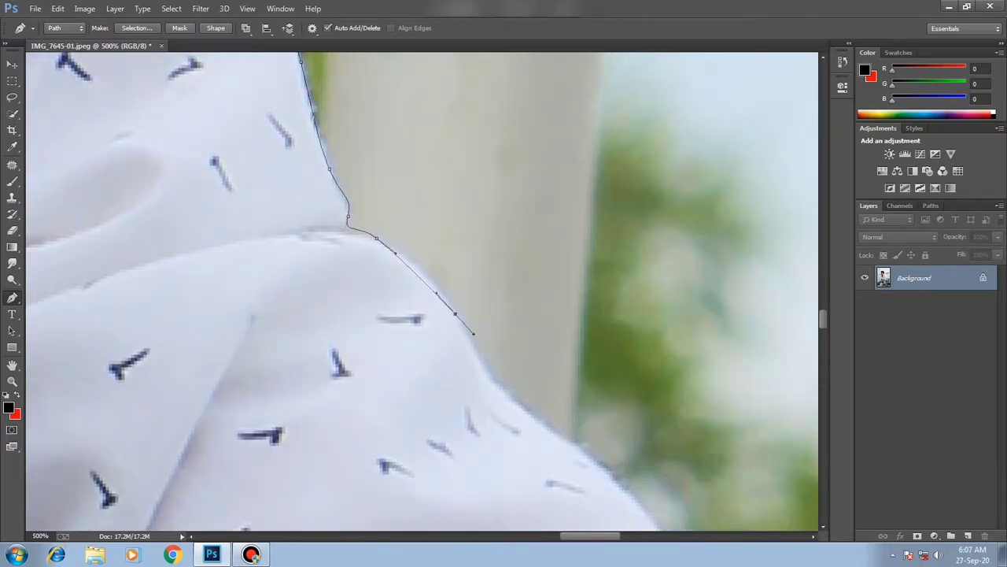
{"action": "left_click_drag", "start_coordinate": [472, 330], "coordinate": [332, 189]}
{"action": "left_click_drag", "start_coordinate": [381, 256], "coordinate": [410, 287]}
{"action": "left_click_drag", "start_coordinate": [472, 354], "coordinate": [299, 189]}
Step: Add curved anchors along the shoulder edge and down to the sleeve hem
{"action": "left_click", "coordinate": [292, 229]}
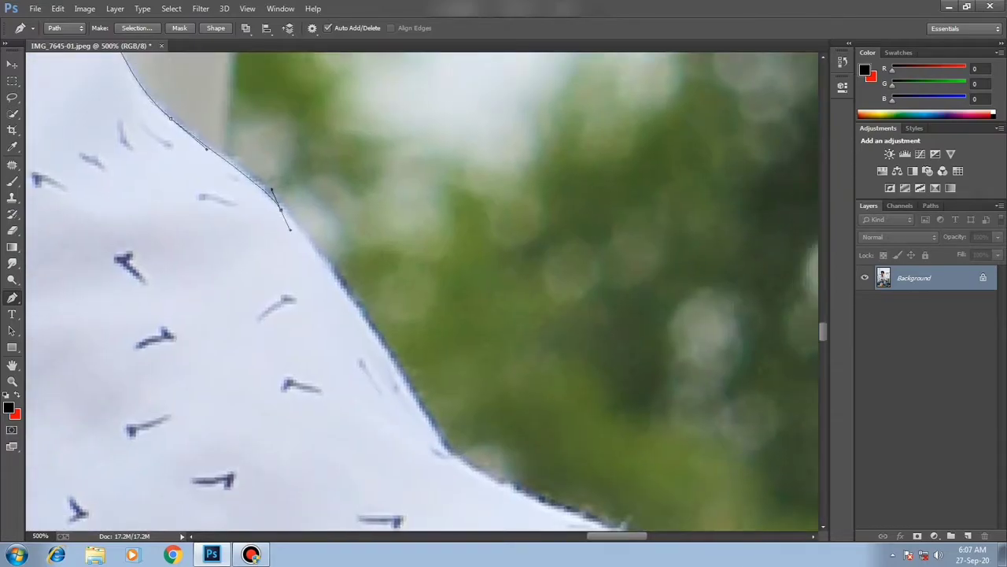
{"action": "left_click_drag", "start_coordinate": [393, 354], "coordinate": [298, 284]}
{"action": "left_click", "coordinate": [241, 234]}
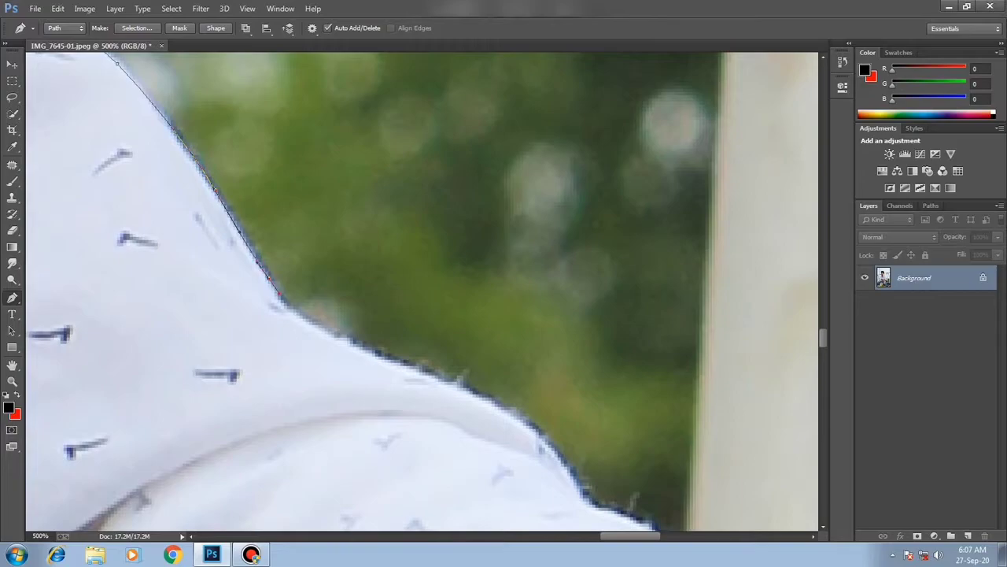
{"action": "left_click_drag", "start_coordinate": [473, 355], "coordinate": [354, 236]}
{"action": "left_click", "coordinate": [237, 197]}
{"action": "left_click_drag", "start_coordinate": [472, 354], "coordinate": [326, 275]}
{"action": "left_click", "coordinate": [255, 191]}
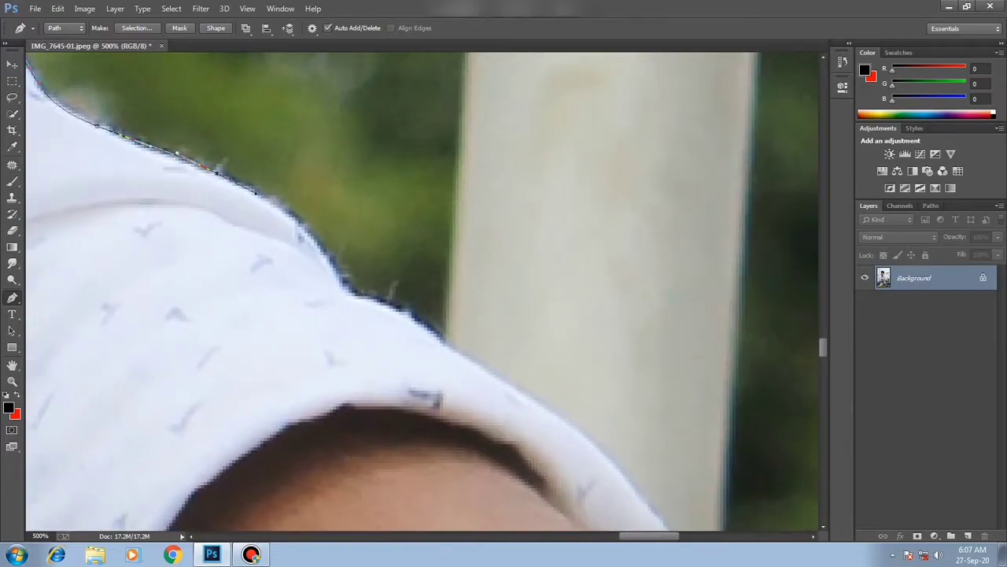
{"action": "left_click_drag", "start_coordinate": [393, 315], "coordinate": [314, 263]}
{"action": "left_click", "coordinate": [263, 216]}
{"action": "left_click_drag", "start_coordinate": [394, 315], "coordinate": [334, 263]}
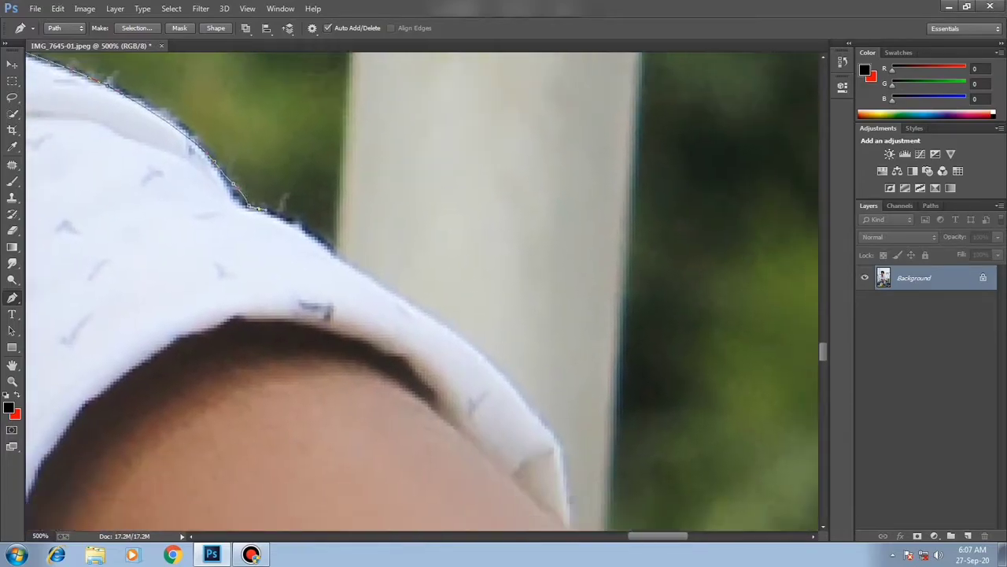
Step: Outline the sleeve hem and corner, then continue down the arm toward the watch
{"action": "left_click", "coordinate": [272, 206]}
{"action": "left_click", "coordinate": [312, 239]}
{"action": "left_click_drag", "start_coordinate": [393, 354], "coordinate": [334, 240]}
{"action": "left_click", "coordinate": [306, 161]}
{"action": "left_click", "coordinate": [359, 193]}
{"action": "left_click_drag", "start_coordinate": [472, 354], "coordinate": [346, 239]}
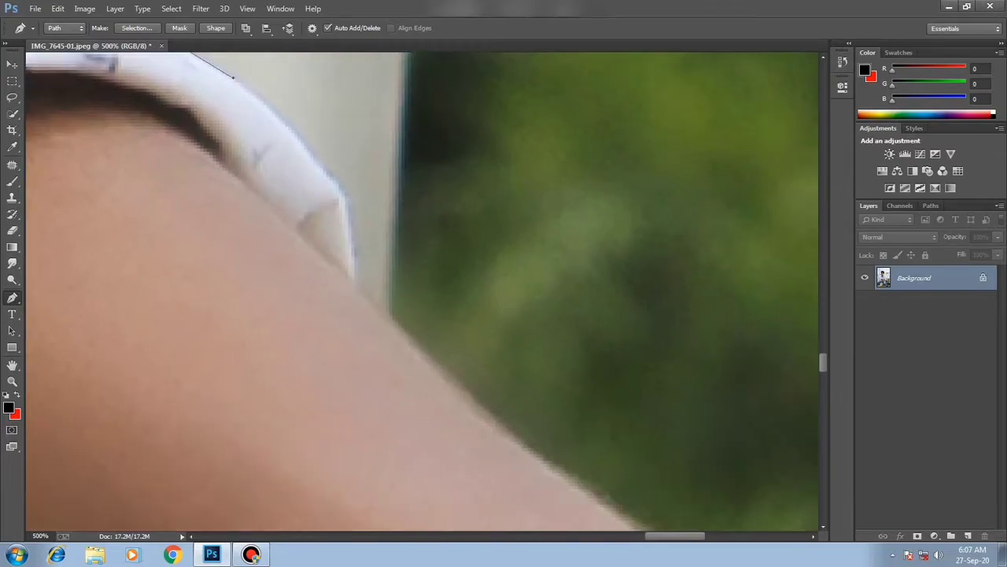
{"action": "left_click", "coordinate": [317, 156]}
{"action": "left_click", "coordinate": [344, 198]}
{"action": "left_click_drag", "start_coordinate": [393, 355], "coordinate": [380, 303]}
{"action": "left_click", "coordinate": [340, 216]}
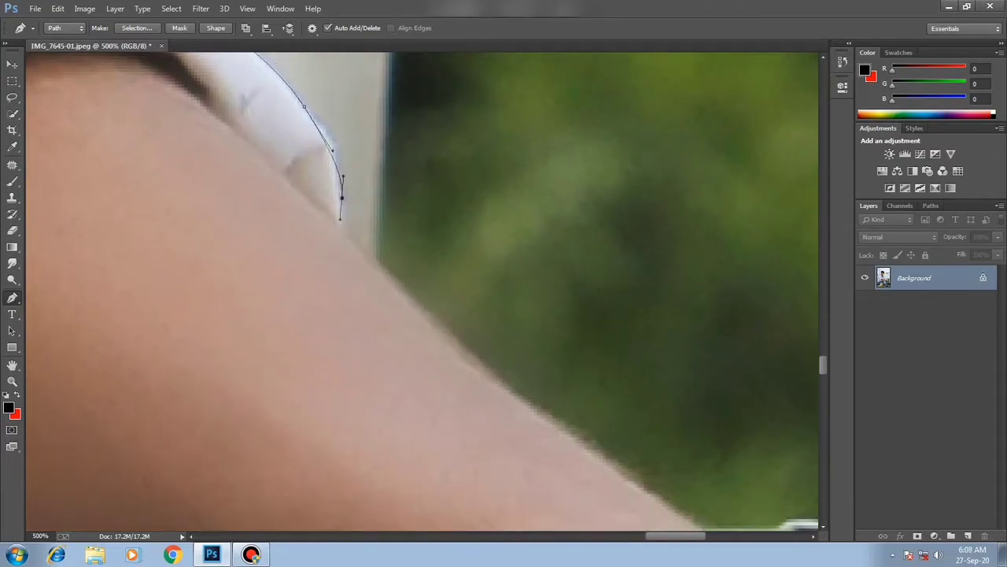
{"action": "left_click_drag", "start_coordinate": [473, 354], "coordinate": [271, 307]}
Step: Trace pen anchors down the arm edge, along the watch band top and past its corner
{"action": "left_click", "coordinate": [272, 290]}
{"action": "left_click", "coordinate": [371, 382]}
{"action": "left_click_drag", "start_coordinate": [472, 354], "coordinate": [354, 184]}
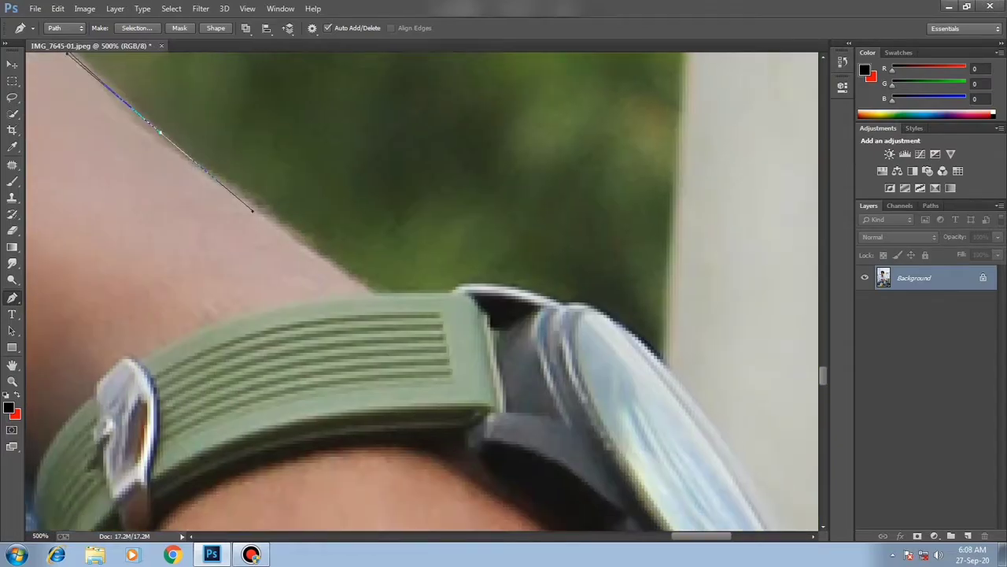
{"action": "left_click", "coordinate": [370, 292]}
{"action": "left_click", "coordinate": [444, 294]}
{"action": "left_click", "coordinate": [455, 286]}
{"action": "left_click_drag", "start_coordinate": [455, 286], "coordinate": [331, 276]}
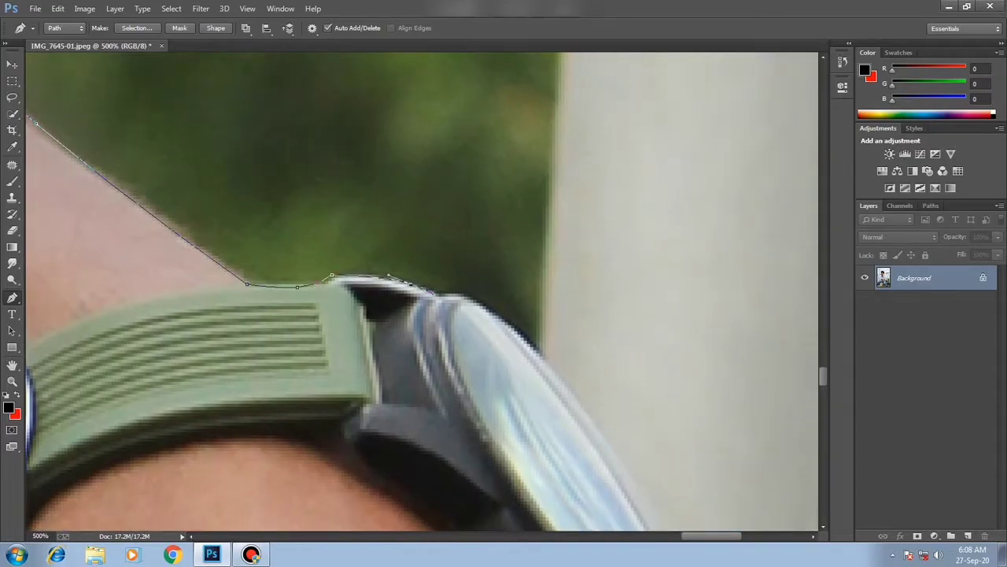
{"action": "mouse_move", "coordinate": [559, 377]}
{"action": "left_mouse_down"}
{"action": "mouse_move", "coordinate": [423, 303]}
{"action": "mouse_move", "coordinate": [407, 136]}
{"action": "left_mouse_up"}
Step: Continue the curved path around the watch glass and along the band's lower edge
{"action": "left_click", "coordinate": [423, 303]}
{"action": "left_click", "coordinate": [432, 282]}
{"action": "left_click", "coordinate": [454, 323]}
{"action": "left_click_drag", "start_coordinate": [454, 323], "coordinate": [427, 172]}
{"action": "left_click_drag", "start_coordinate": [465, 252], "coordinate": [456, 234]}
{"action": "left_click", "coordinate": [456, 235]}
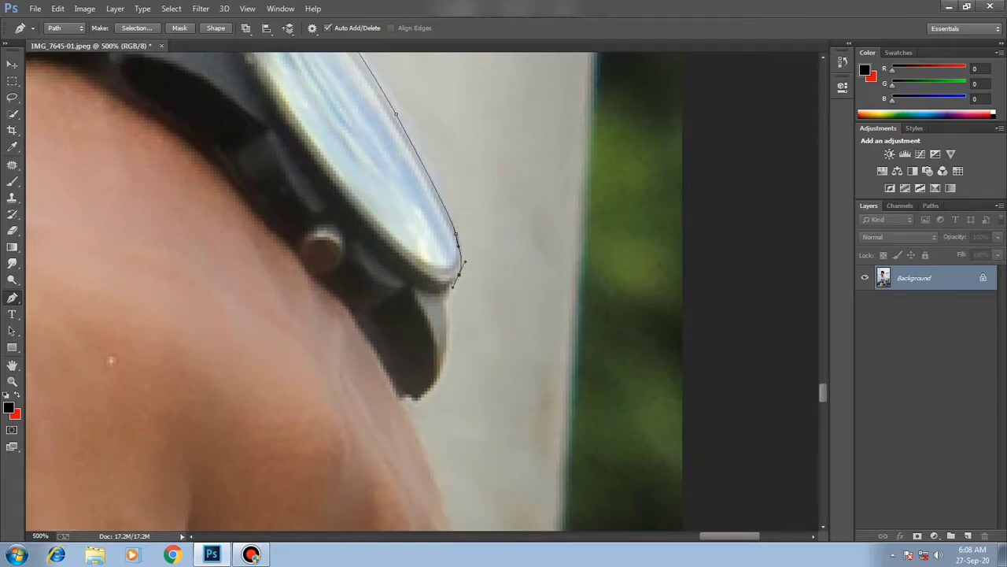
{"action": "left_click_drag", "start_coordinate": [446, 291], "coordinate": [428, 205]}
{"action": "left_click", "coordinate": [430, 268]}
{"action": "left_click_drag", "start_coordinate": [430, 268], "coordinate": [472, 169]}
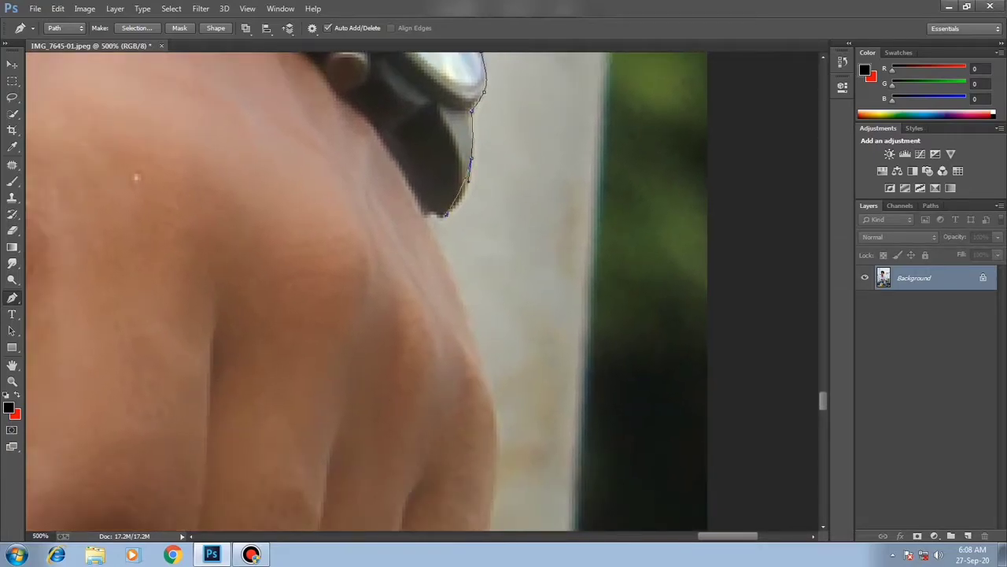
Step: Add anchors down the hand edge and along the underside of the fingers
{"action": "left_click_drag", "start_coordinate": [431, 213], "coordinate": [396, 144]}
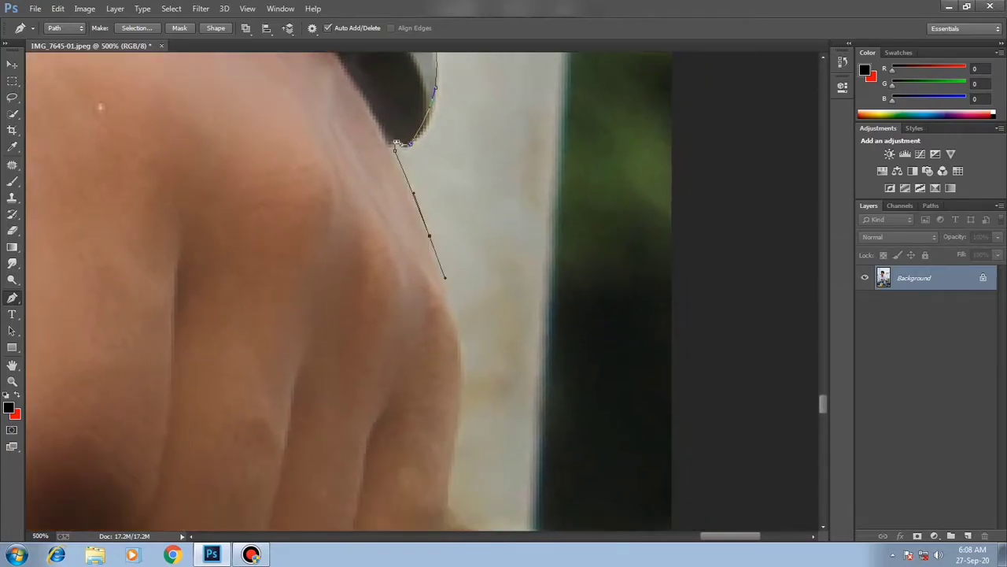
{"action": "scroll", "coordinate": [396, 144], "scroll_direction": "down", "scroll_amount": 5}
{"action": "left_click", "coordinate": [454, 280]}
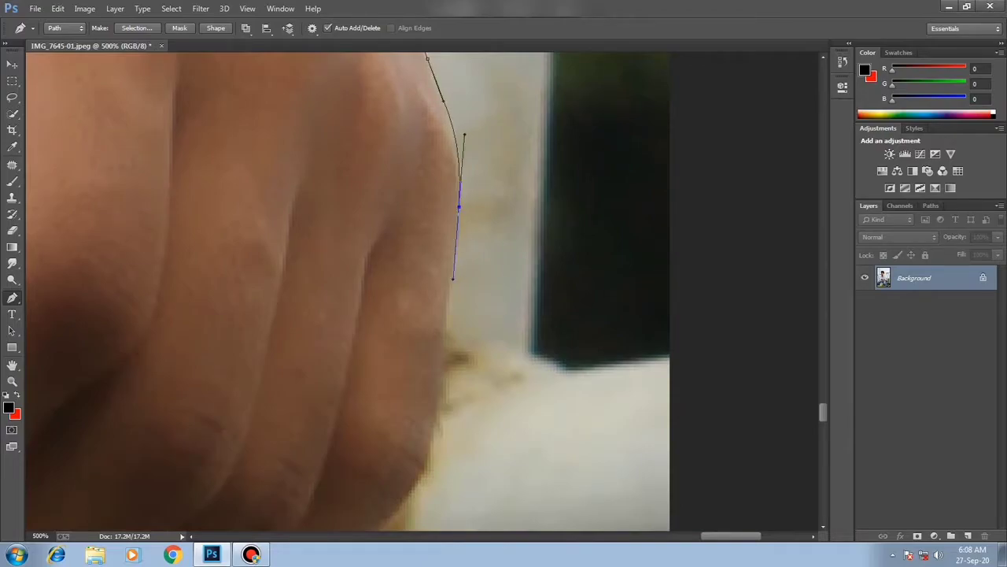
{"action": "scroll", "coordinate": [455, 281], "scroll_direction": "down", "scroll_amount": 5}
{"action": "left_click", "coordinate": [493, 176]}
{"action": "scroll", "coordinate": [493, 176], "scroll_direction": "left", "scroll_amount": 3}
{"action": "left_click", "coordinate": [497, 285]}
{"action": "scroll", "coordinate": [497, 285], "scroll_direction": "down", "scroll_amount": 2}
{"action": "scroll", "coordinate": [498, 285], "scroll_direction": "left", "scroll_amount": 2}
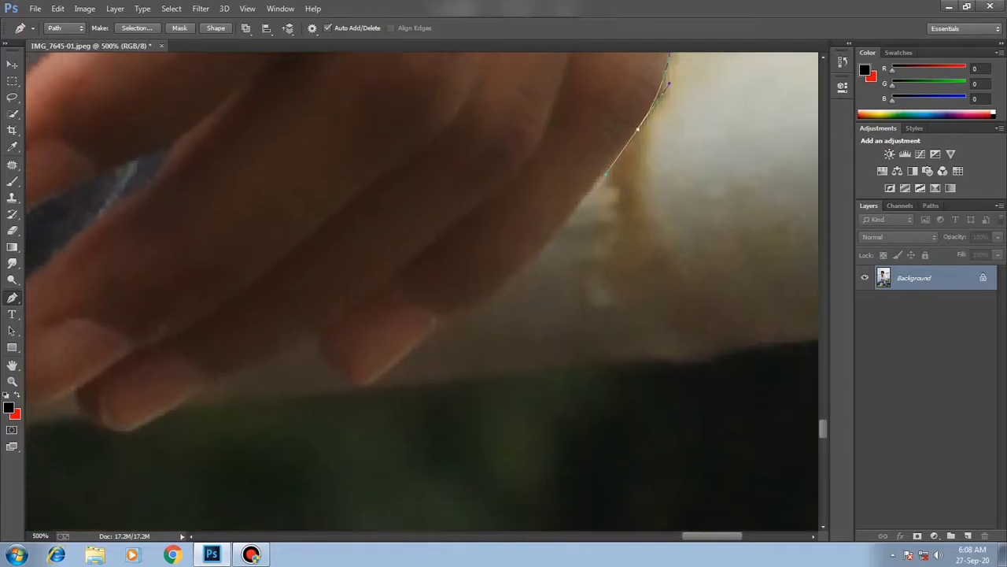
{"action": "left_click", "coordinate": [539, 218]}
{"action": "left_click", "coordinate": [512, 246]}
Step: Wrap the path around the fingertip to the hand's lower edge
{"action": "scroll", "coordinate": [512, 246], "scroll_direction": "down", "scroll_amount": 2}
{"action": "scroll", "coordinate": [512, 246], "scroll_direction": "left", "scroll_amount": 3}
{"action": "scroll", "coordinate": [606, 183], "scroll_direction": "down", "scroll_amount": 2}
{"action": "scroll", "coordinate": [606, 183], "scroll_direction": "left", "scroll_amount": 2}
{"action": "left_click", "coordinate": [603, 175]}
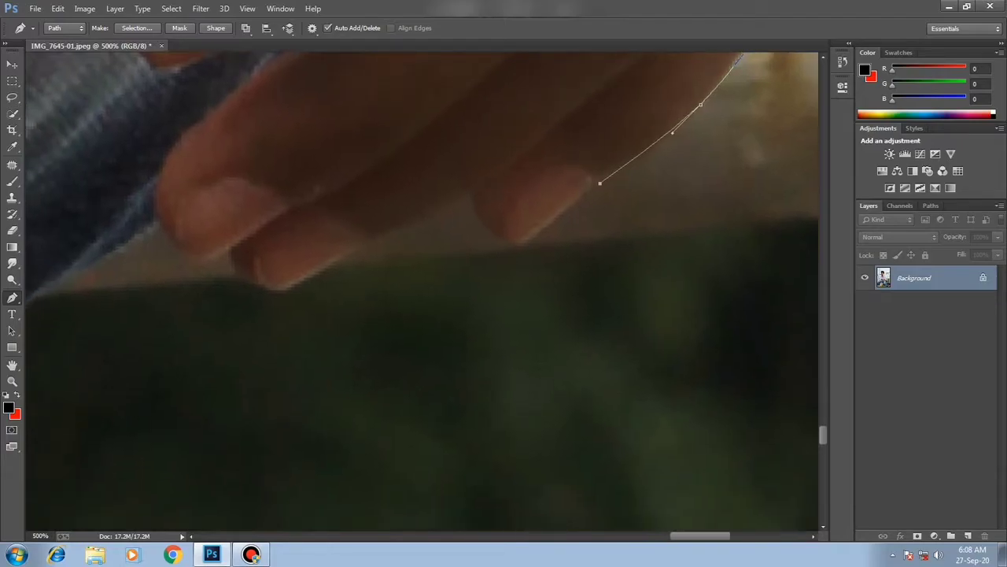
{"action": "scroll", "coordinate": [603, 176], "scroll_direction": "down", "scroll_amount": 1}
{"action": "scroll", "coordinate": [603, 175], "scroll_direction": "left", "scroll_amount": 1}
{"action": "left_click", "coordinate": [624, 179]}
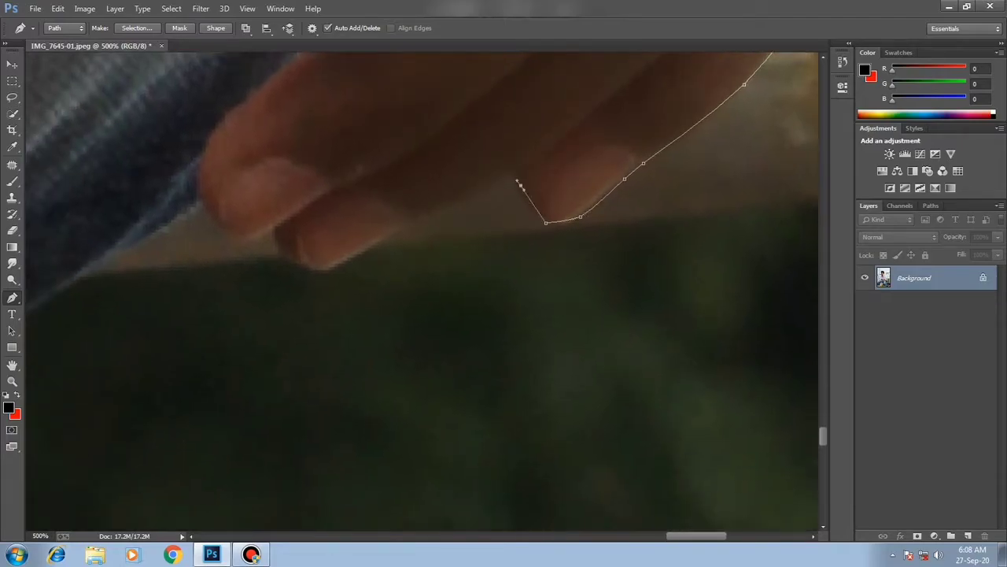
{"action": "scroll", "coordinate": [518, 192], "scroll_direction": "left", "scroll_amount": 2}
{"action": "scroll", "coordinate": [518, 191], "scroll_direction": "down", "scroll_amount": 1}
{"action": "left_click", "coordinate": [578, 164]}
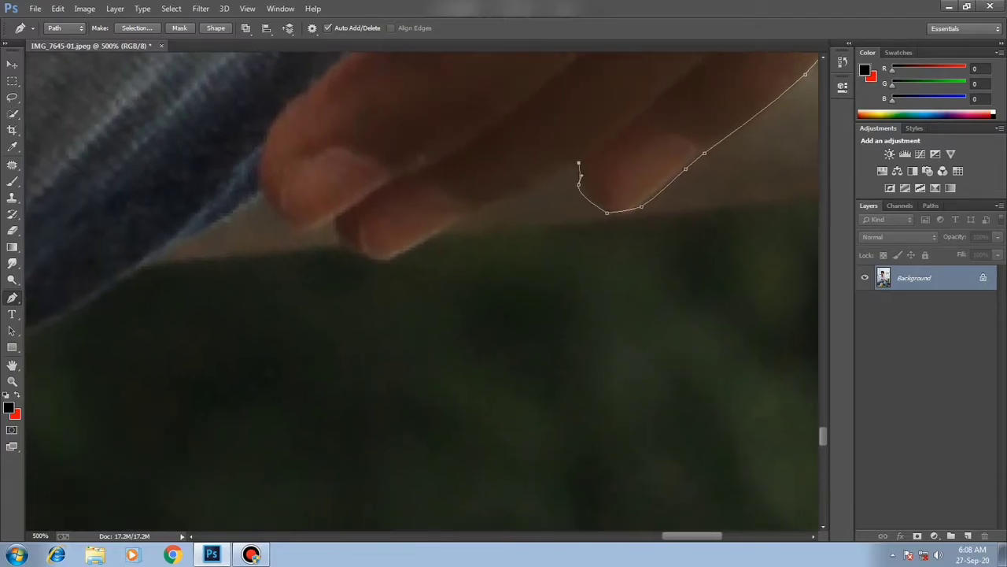
Step: Extend the outline from the hand onto the denim edge
{"action": "scroll", "coordinate": [494, 207], "scroll_direction": "down", "scroll_amount": 2}
{"action": "scroll", "coordinate": [494, 207], "scroll_direction": "left", "scroll_amount": 3}
{"action": "left_click_drag", "start_coordinate": [538, 190], "coordinate": [520, 203]}
{"action": "scroll", "coordinate": [520, 203], "scroll_direction": "down", "scroll_amount": 1}
{"action": "scroll", "coordinate": [520, 203], "scroll_direction": "left", "scroll_amount": 2}
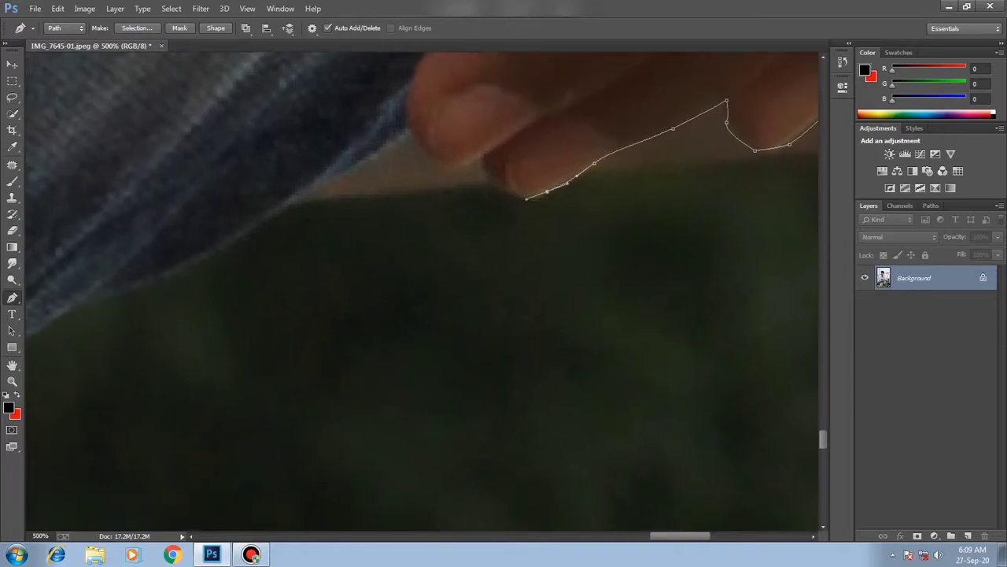
{"action": "scroll", "coordinate": [520, 203], "scroll_direction": "left", "scroll_amount": 2}
{"action": "scroll", "coordinate": [520, 203], "scroll_direction": "up", "scroll_amount": 1}
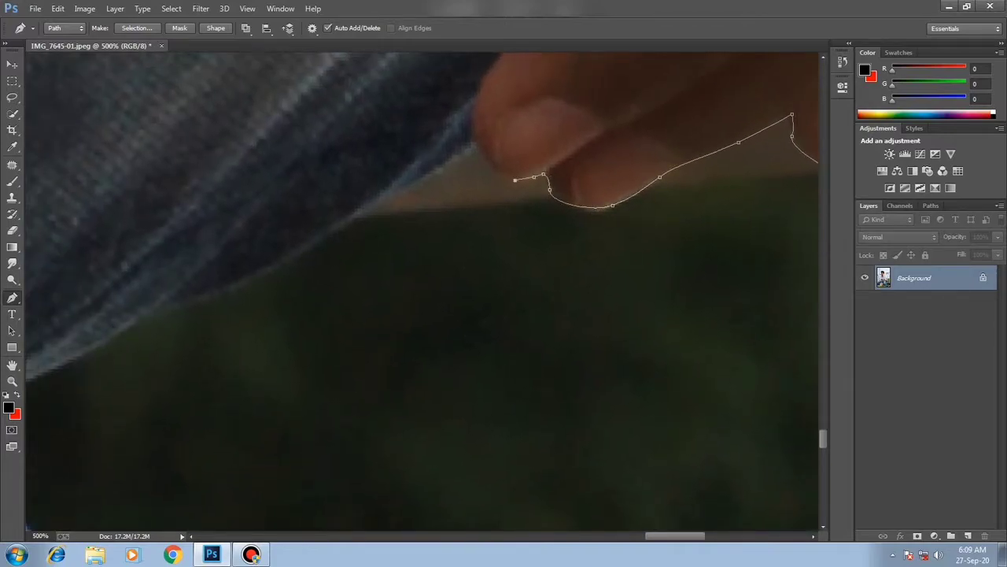
{"action": "scroll", "coordinate": [485, 169], "scroll_direction": "left", "scroll_amount": 4}
{"action": "scroll", "coordinate": [486, 168], "scroll_direction": "down", "scroll_amount": 3}
{"action": "left_click", "coordinate": [599, 95]}
Step: Trace anchors along the denim edge up to the hood's corner
{"action": "left_click", "coordinate": [571, 109]}
{"action": "left_click", "coordinate": [536, 131]}
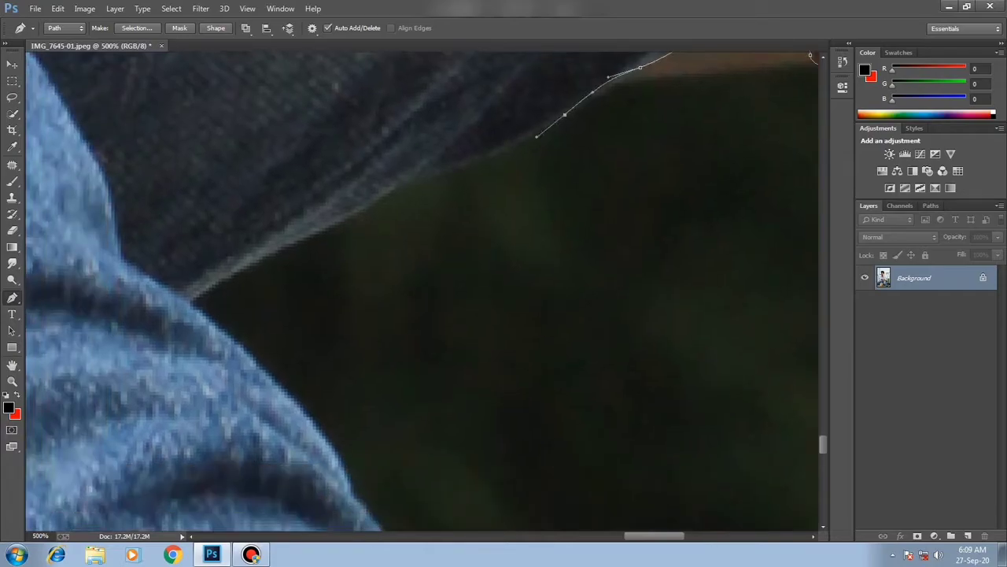
{"action": "scroll", "coordinate": [543, 133], "scroll_direction": "left", "scroll_amount": 3}
{"action": "left_click", "coordinate": [595, 133]}
{"action": "scroll", "coordinate": [524, 158], "scroll_direction": "left", "scroll_amount": 2}
{"action": "left_click", "coordinate": [561, 148]}
{"action": "left_click", "coordinate": [539, 164]}
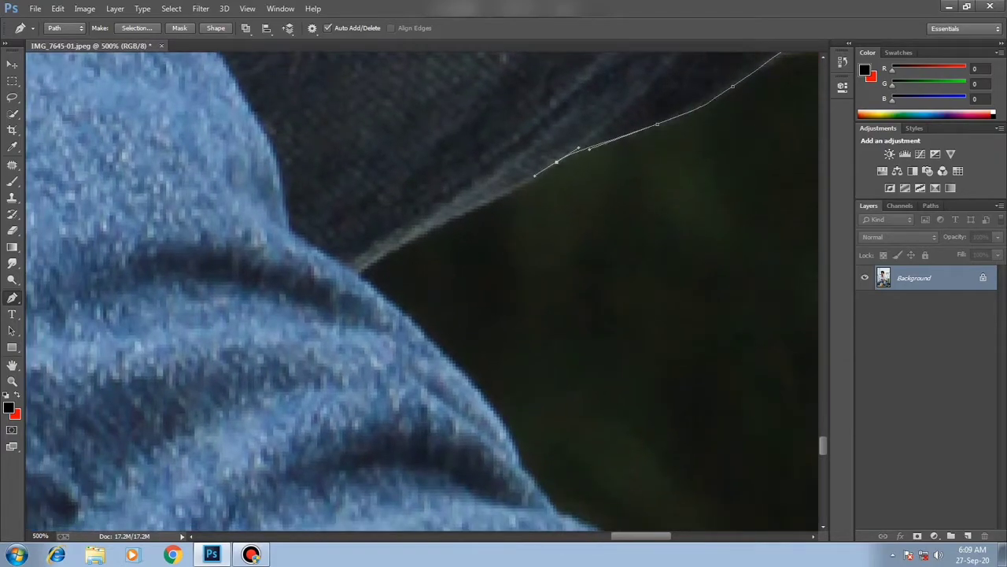
{"action": "scroll", "coordinate": [533, 173], "scroll_direction": "left", "scroll_amount": 2}
{"action": "left_click", "coordinate": [517, 189]}
{"action": "scroll", "coordinate": [517, 189], "scroll_direction": "left", "scroll_amount": 2}
{"action": "left_click", "coordinate": [513, 214]}
Step: Continue the path down and around the hood edge
{"action": "scroll", "coordinate": [514, 214], "scroll_direction": "down", "scroll_amount": 3}
{"action": "scroll", "coordinate": [513, 215], "scroll_direction": "right", "scroll_amount": 3}
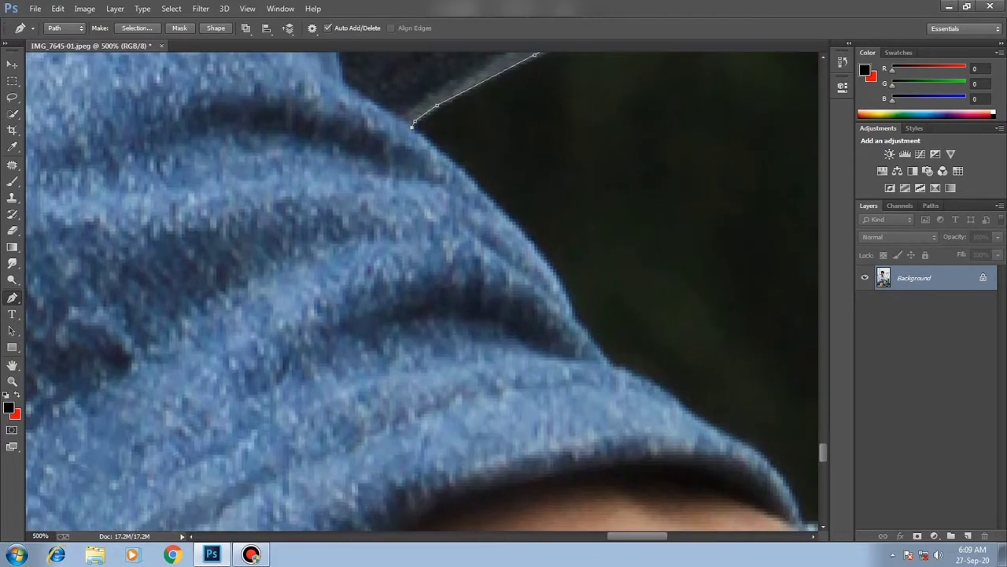
{"action": "left_click", "coordinate": [501, 213]}
{"action": "scroll", "coordinate": [472, 183], "scroll_direction": "down", "scroll_amount": 3}
{"action": "scroll", "coordinate": [472, 182], "scroll_direction": "right", "scroll_amount": 3}
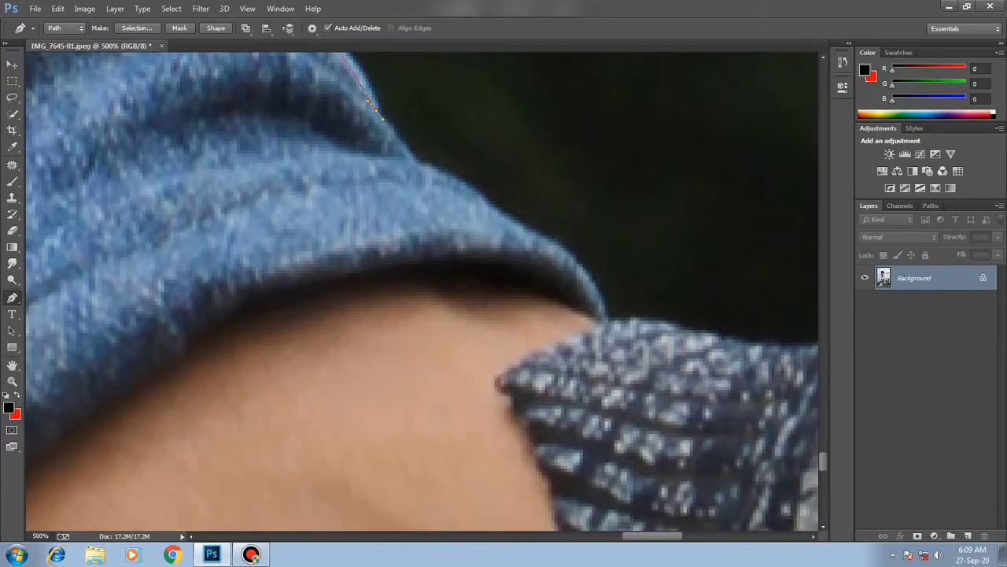
{"action": "scroll", "coordinate": [382, 116], "scroll_direction": "down", "scroll_amount": 1}
{"action": "scroll", "coordinate": [382, 116], "scroll_direction": "right", "scroll_amount": 2}
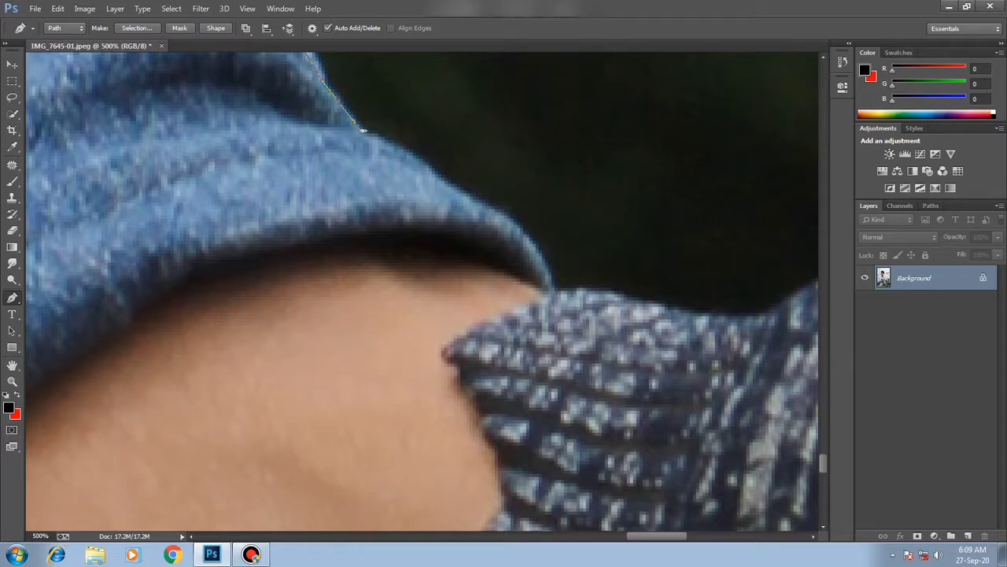
{"action": "scroll", "coordinate": [422, 292], "scroll_direction": "down", "scroll_amount": 1}
{"action": "scroll", "coordinate": [422, 291], "scroll_direction": "right", "scroll_amount": 3}
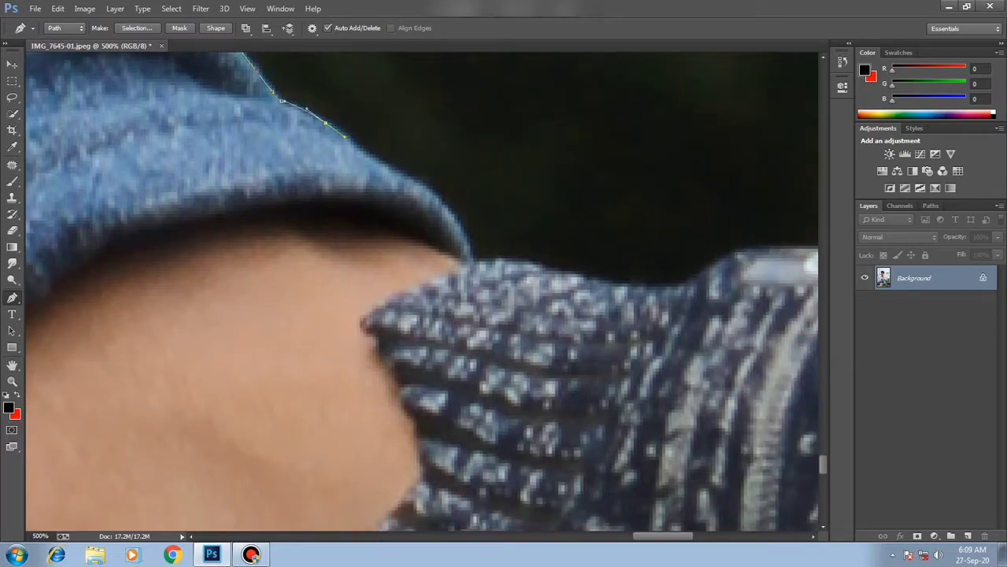
{"action": "left_click", "coordinate": [387, 167]}
{"action": "left_click", "coordinate": [438, 192]}
Step: Place a curved anchor along the jacket's top edge
{"action": "scroll", "coordinate": [438, 192], "scroll_direction": "down", "scroll_amount": 2}
{"action": "scroll", "coordinate": [438, 192], "scroll_direction": "right", "scroll_amount": 1}
{"action": "scroll", "coordinate": [422, 295], "scroll_direction": "down", "scroll_amount": 1}
{"action": "scroll", "coordinate": [422, 295], "scroll_direction": "right", "scroll_amount": 2}
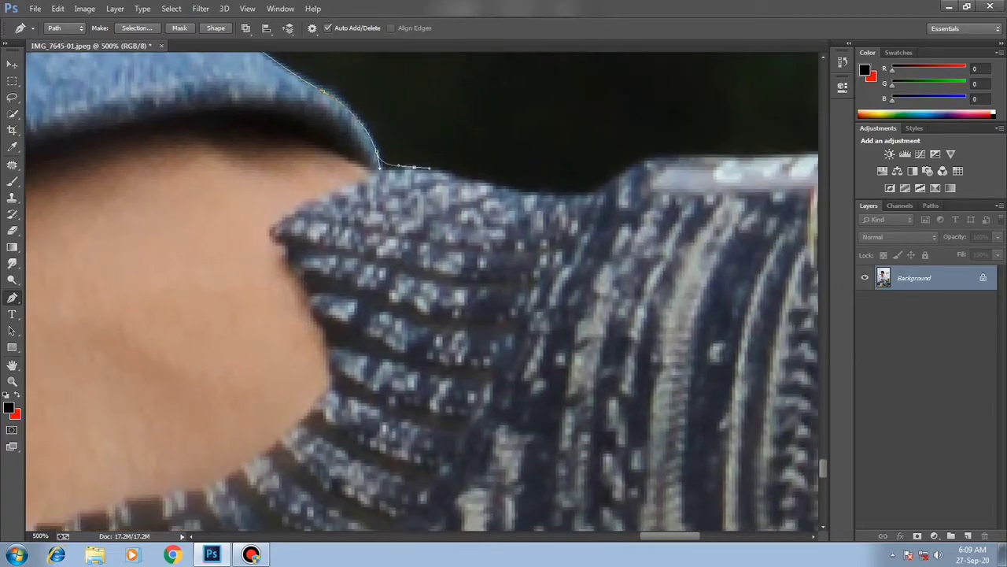
{"action": "scroll", "coordinate": [422, 291], "scroll_direction": "right", "scroll_amount": 3}
{"action": "scroll", "coordinate": [422, 295], "scroll_direction": "right", "scroll_amount": 4}
{"action": "scroll", "coordinate": [422, 295], "scroll_direction": "up", "scroll_amount": 1}
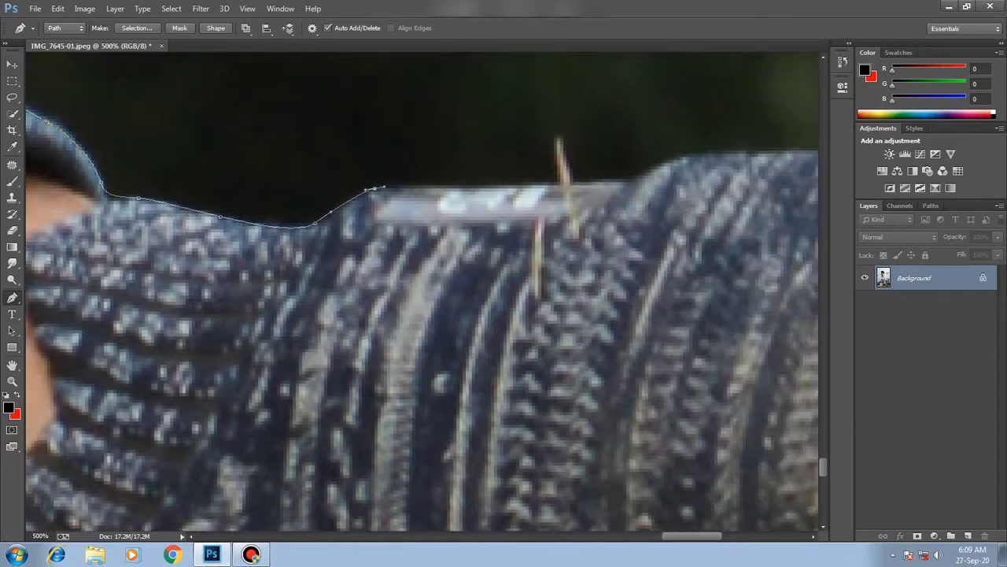
{"action": "left_click_drag", "start_coordinate": [552, 193], "coordinate": [606, 188]}
Step: Extend the curved outline right along the jacket top toward the photo's right edge
{"action": "scroll", "coordinate": [422, 295], "scroll_direction": "right", "scroll_amount": 3}
{"action": "scroll", "coordinate": [421, 295], "scroll_direction": "up", "scroll_amount": 1}
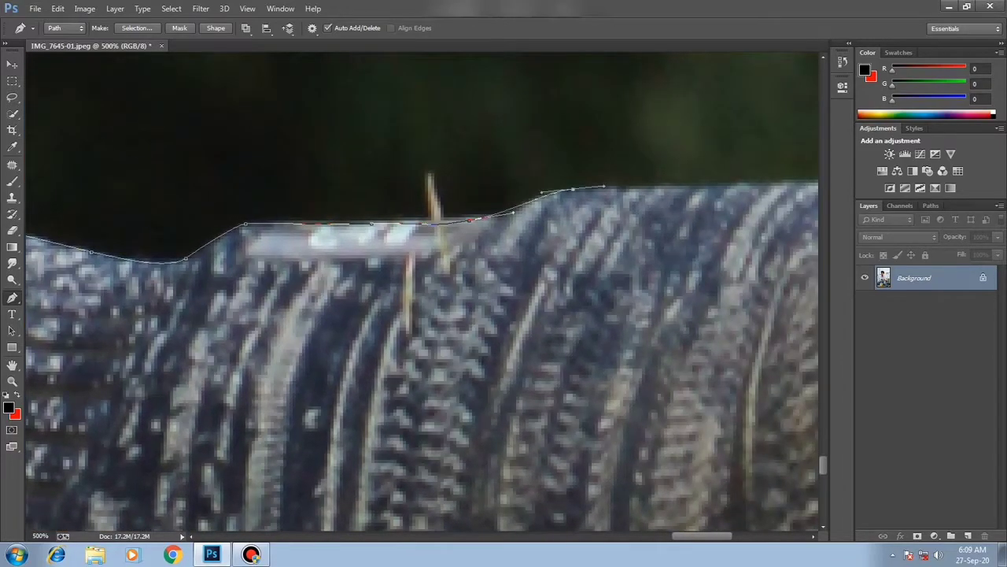
{"action": "scroll", "coordinate": [422, 295], "scroll_direction": "right", "scroll_amount": 3}
{"action": "scroll", "coordinate": [422, 295], "scroll_direction": "up", "scroll_amount": 1}
{"action": "left_click_drag", "start_coordinate": [544, 212], "coordinate": [607, 212]}
{"action": "scroll", "coordinate": [422, 295], "scroll_direction": "right", "scroll_amount": 2}
{"action": "scroll", "coordinate": [422, 295], "scroll_direction": "up", "scroll_amount": 1}
{"action": "left_click", "coordinate": [652, 224]}
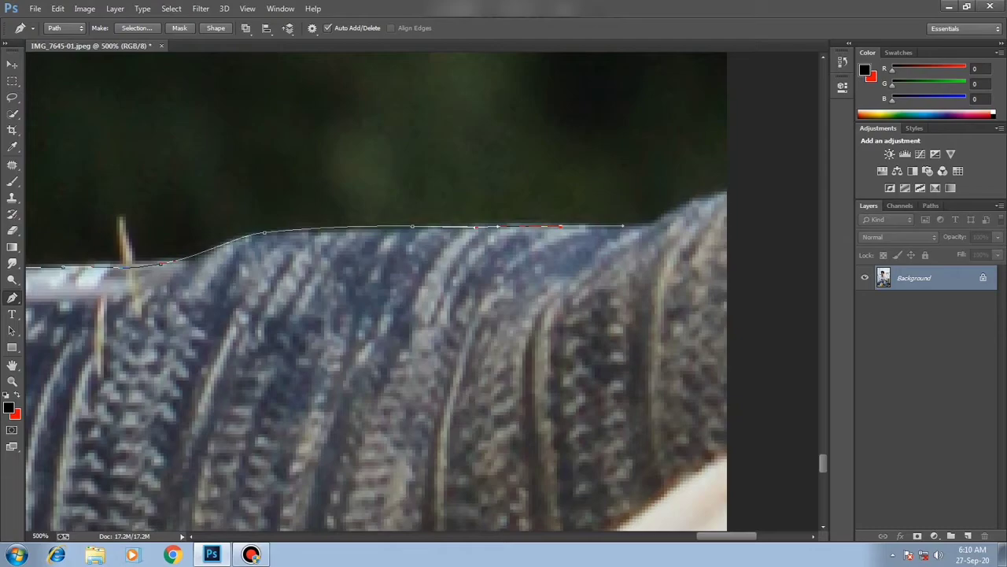
{"action": "scroll", "coordinate": [421, 295], "scroll_direction": "right", "scroll_amount": 3}
{"action": "scroll", "coordinate": [422, 295], "scroll_direction": "up", "scroll_amount": 1}
{"action": "scroll", "coordinate": [596, 210], "scroll_direction": "down", "scroll_amount": 2}
Step: Trace the pen path along the white sleeve's lower edge to where the rock meets the jacket
{"action": "scroll", "coordinate": [580, 134], "scroll_direction": "down", "scroll_amount": 2}
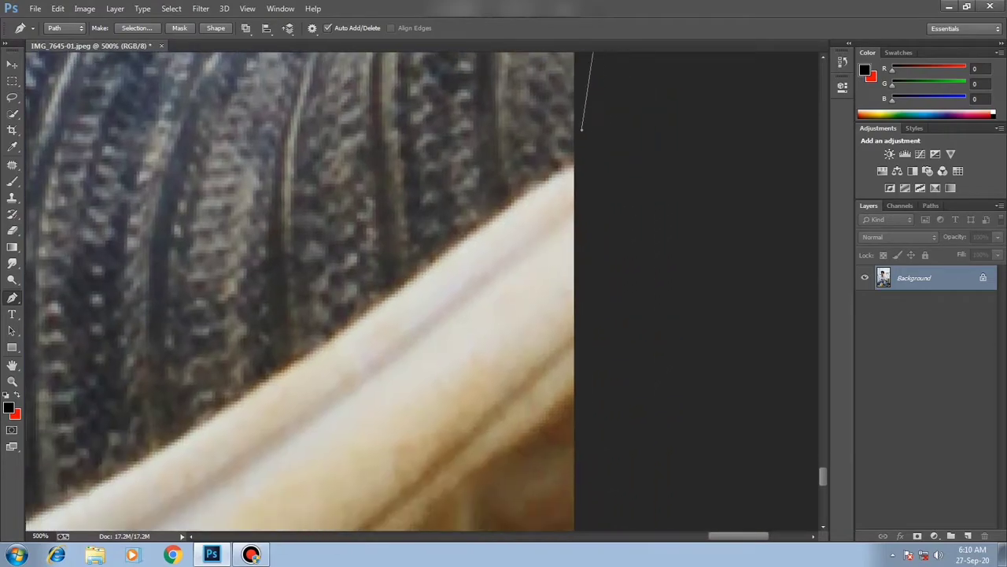
{"action": "scroll", "coordinate": [635, 179], "scroll_direction": "down", "scroll_amount": 2}
{"action": "scroll", "coordinate": [664, 167], "scroll_direction": "down", "scroll_amount": 2}
{"action": "scroll", "coordinate": [665, 167], "scroll_direction": "down", "scroll_amount": 2}
{"action": "scroll", "coordinate": [664, 166], "scroll_direction": "left", "scroll_amount": 1}
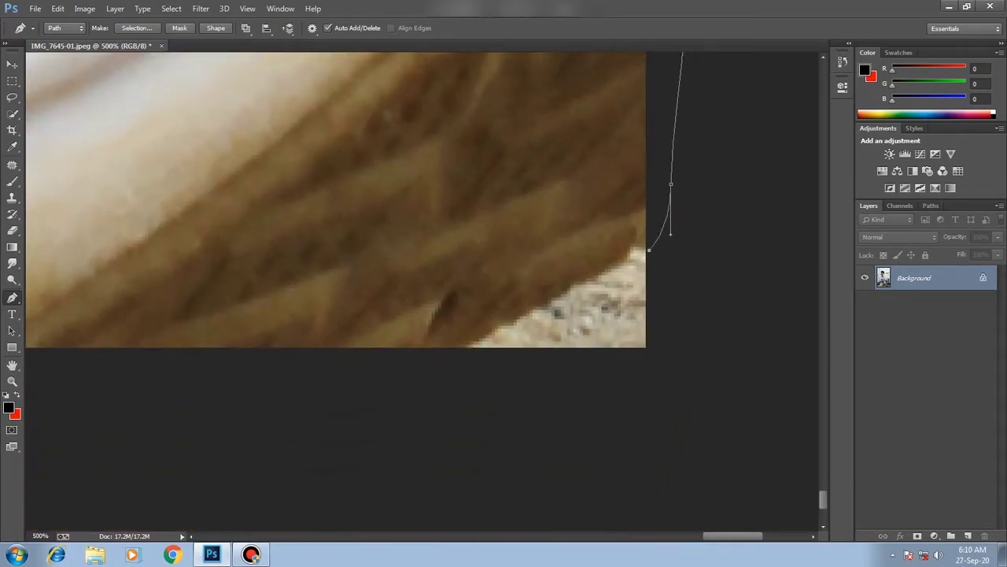
{"action": "scroll", "coordinate": [622, 253], "scroll_direction": "down", "scroll_amount": 2}
{"action": "left_click", "coordinate": [483, 263]}
{"action": "scroll", "coordinate": [483, 262], "scroll_direction": "left", "scroll_amount": 3}
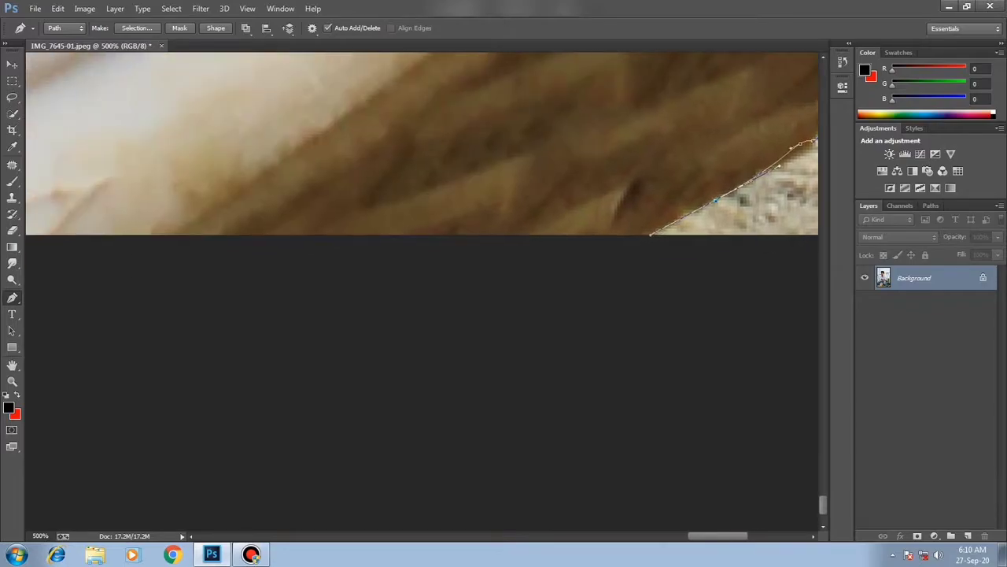
{"action": "left_click", "coordinate": [450, 284]}
{"action": "scroll", "coordinate": [450, 284], "scroll_direction": "left", "scroll_amount": 3}
{"action": "scroll", "coordinate": [449, 285], "scroll_direction": "left", "scroll_amount": 3}
{"action": "scroll", "coordinate": [449, 285], "scroll_direction": "left", "scroll_amount": 3}
{"action": "left_click", "coordinate": [393, 270]}
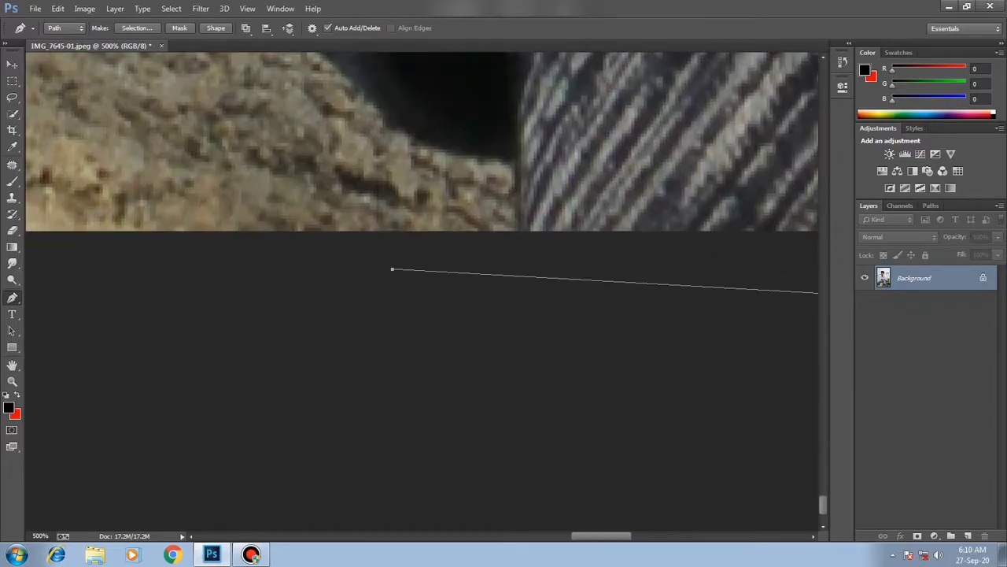
{"action": "left_click", "coordinate": [518, 250]}
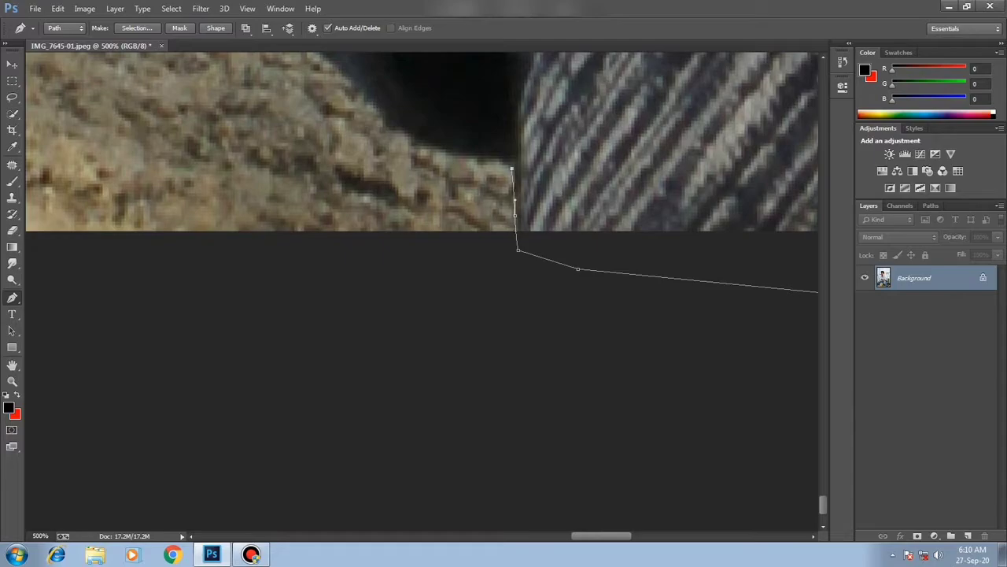
Step: Continue the path along the rock edge and up the jacket's dark edge
{"action": "scroll", "coordinate": [496, 157], "scroll_direction": "up", "scroll_amount": 3}
{"action": "scroll", "coordinate": [496, 156], "scroll_direction": "left", "scroll_amount": 3}
{"action": "scroll", "coordinate": [496, 156], "scroll_direction": "up", "scroll_amount": 3}
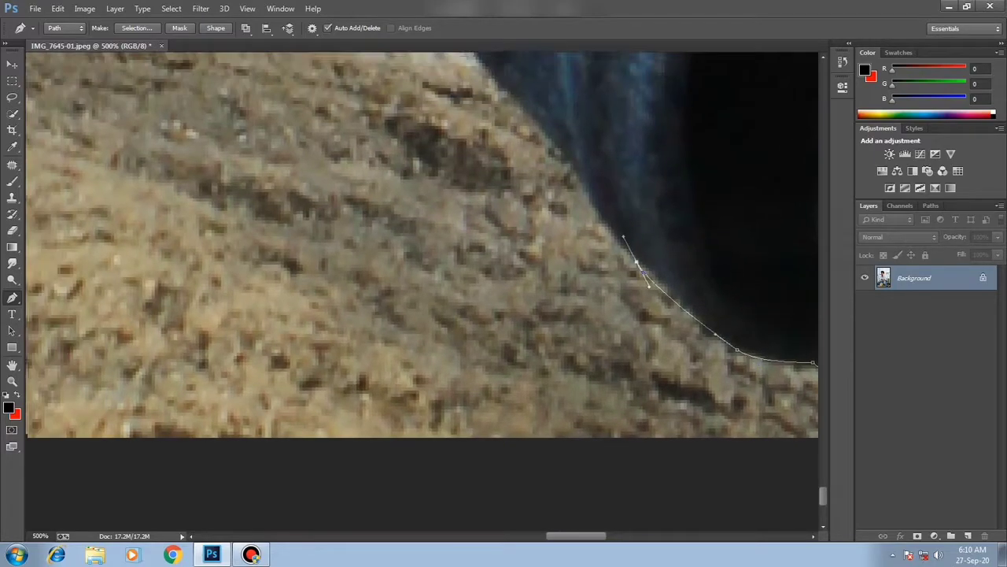
{"action": "left_click", "coordinate": [636, 255]}
{"action": "left_click", "coordinate": [589, 187]}
{"action": "scroll", "coordinate": [670, 254], "scroll_direction": "up", "scroll_amount": 3}
{"action": "scroll", "coordinate": [670, 254], "scroll_direction": "left", "scroll_amount": 3}
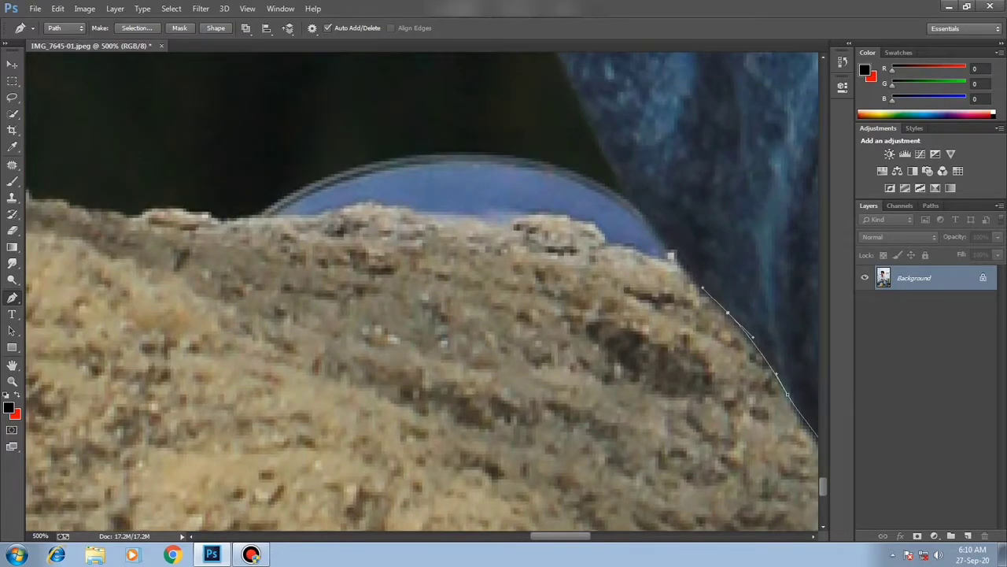
{"action": "scroll", "coordinate": [671, 254], "scroll_direction": "up", "scroll_amount": 3}
{"action": "scroll", "coordinate": [671, 254], "scroll_direction": "left", "scroll_amount": 3}
{"action": "left_click", "coordinate": [650, 178]}
{"action": "scroll", "coordinate": [670, 255], "scroll_direction": "up", "scroll_amount": 3}
{"action": "scroll", "coordinate": [670, 254], "scroll_direction": "left", "scroll_amount": 3}
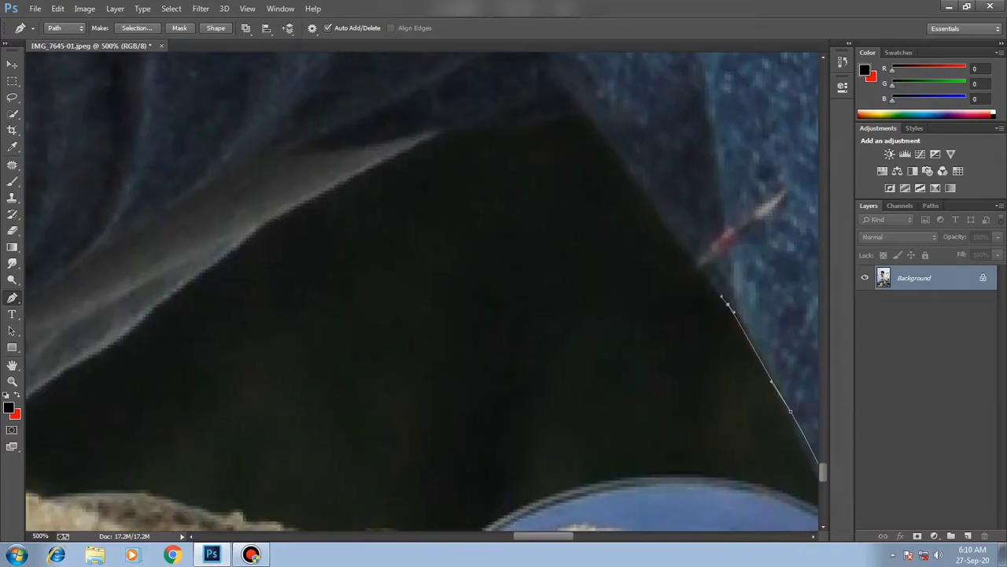
{"action": "left_click", "coordinate": [683, 246]}
{"action": "left_click", "coordinate": [659, 217]}
{"action": "left_click", "coordinate": [633, 185]}
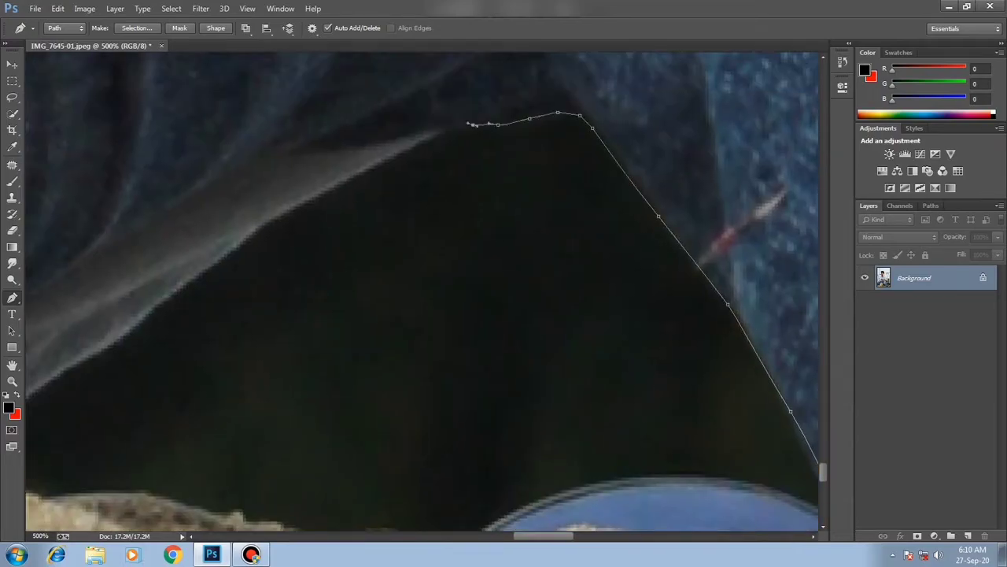
Step: Add curved anchors along the jacket's upper edge and the rock's bumps
{"action": "scroll", "coordinate": [441, 134], "scroll_direction": "down", "scroll_amount": 3}
{"action": "scroll", "coordinate": [440, 134], "scroll_direction": "left", "scroll_amount": 5}
{"action": "mouse_move", "coordinate": [566, 266]}
{"action": "left_mouse_down"}
{"action": "mouse_move", "coordinate": [404, 386]}
{"action": "mouse_move", "coordinate": [339, 417]}
{"action": "mouse_move", "coordinate": [665, 344]}
{"action": "left_mouse_up"}
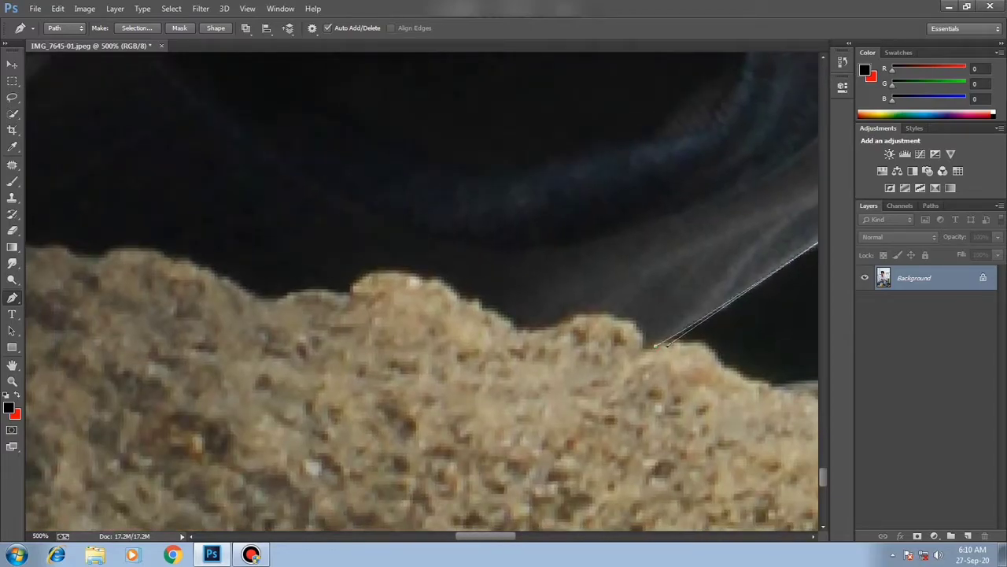
{"action": "left_click", "coordinate": [643, 348]}
{"action": "left_click_drag", "start_coordinate": [472, 315], "coordinate": [640, 344]}
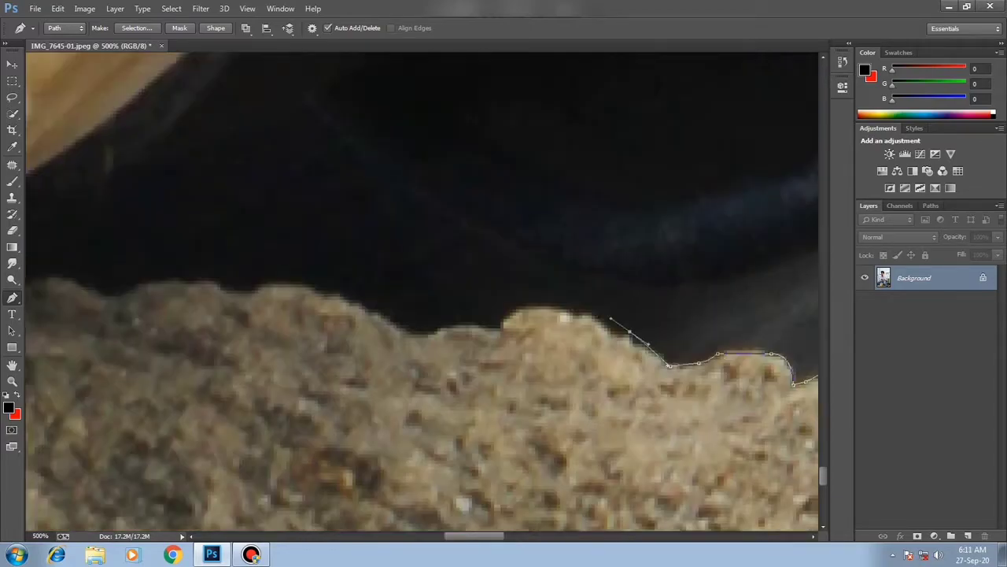
{"action": "left_click_drag", "start_coordinate": [571, 299], "coordinate": [608, 293]}
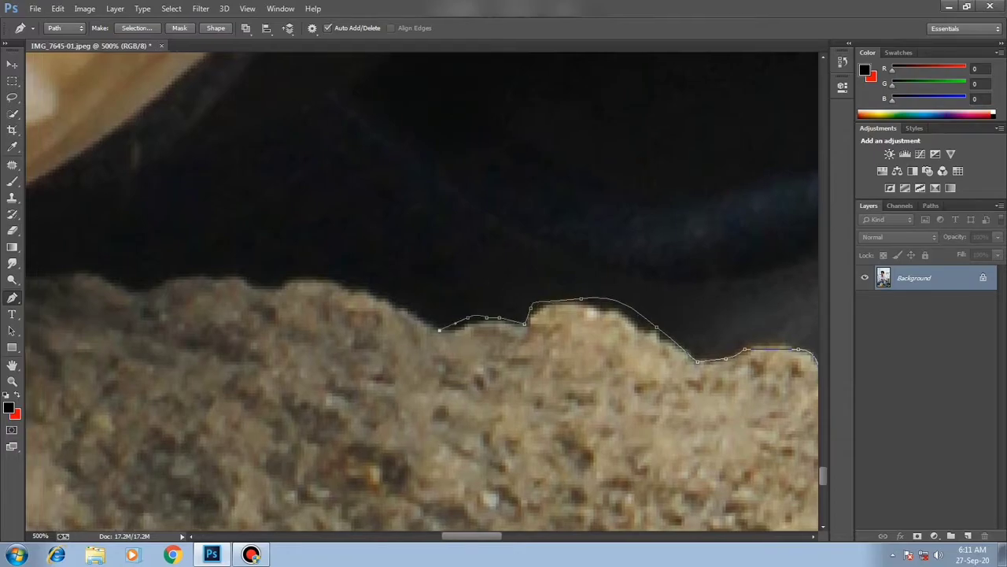
{"action": "left_click_drag", "start_coordinate": [472, 330], "coordinate": [605, 260]}
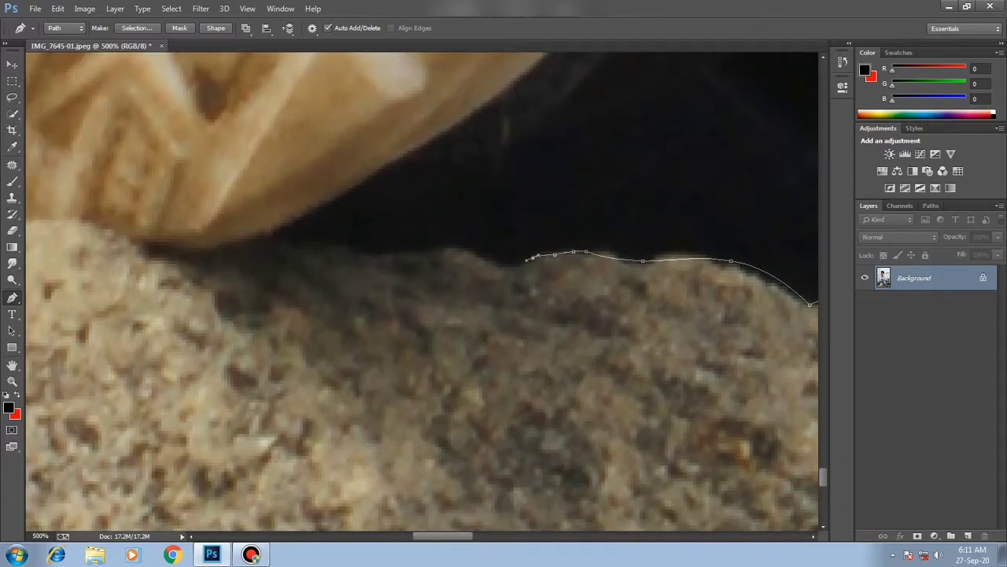
{"action": "left_click_drag", "start_coordinate": [501, 270], "coordinate": [516, 267]}
{"action": "left_click_drag", "start_coordinate": [512, 272], "coordinate": [658, 299]}
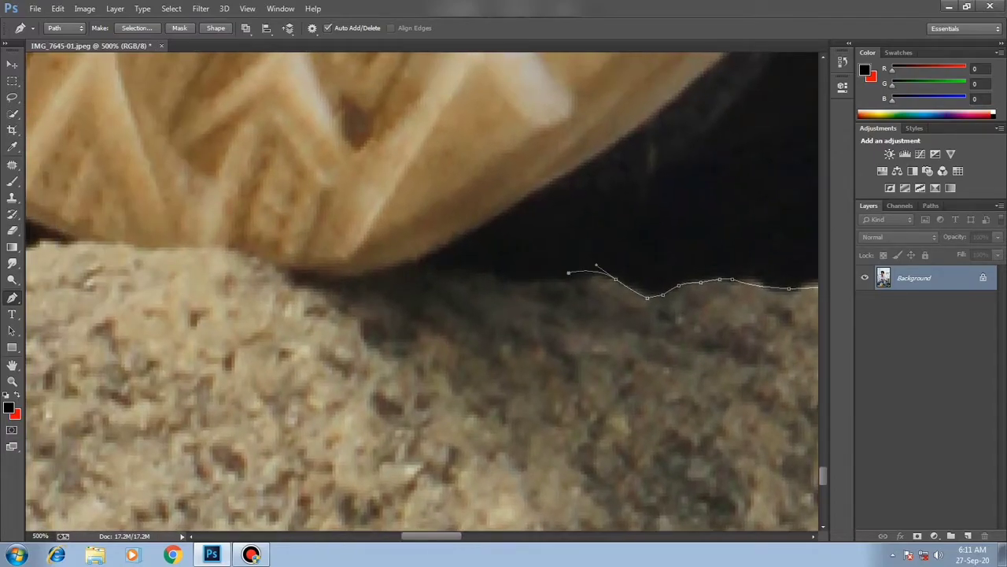
Step: Curve the path along the sand edge beneath the shoe's sole
{"action": "left_click_drag", "start_coordinate": [394, 314], "coordinate": [479, 318]}
{"action": "left_click_drag", "start_coordinate": [435, 280], "coordinate": [382, 277]}
{"action": "left_click_drag", "start_coordinate": [472, 330], "coordinate": [551, 346]}
{"action": "left_click_drag", "start_coordinate": [496, 298], "coordinate": [458, 293]}
{"action": "left_click_drag", "start_coordinate": [472, 331], "coordinate": [566, 347]}
{"action": "left_click_drag", "start_coordinate": [451, 293], "coordinate": [420, 268]}
{"action": "left_click_drag", "start_coordinate": [472, 330], "coordinate": [600, 351]}
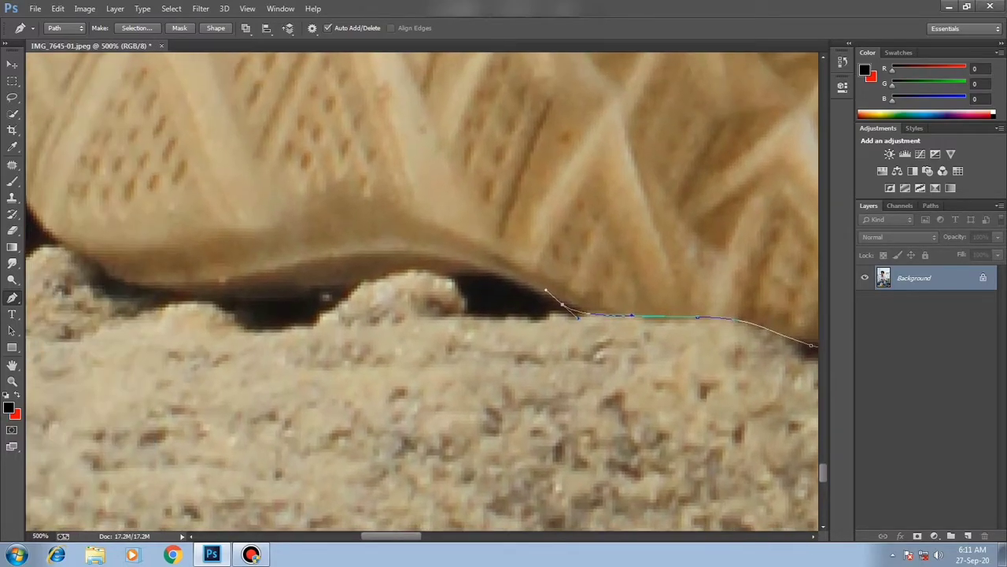
{"action": "left_click_drag", "start_coordinate": [416, 273], "coordinate": [386, 274]}
{"action": "left_click_drag", "start_coordinate": [472, 331], "coordinate": [646, 339]}
{"action": "left_click_drag", "start_coordinate": [512, 260], "coordinate": [472, 268]}
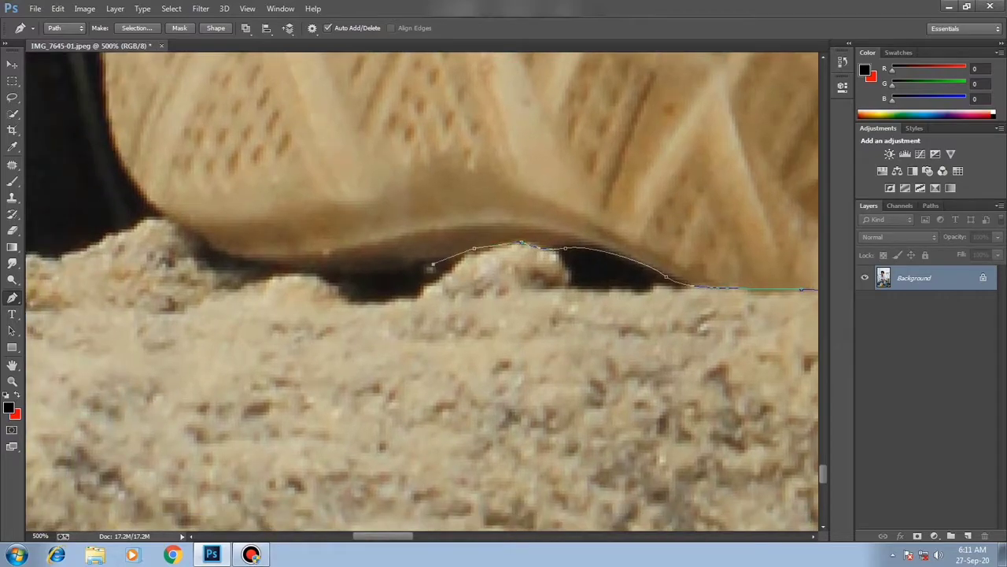
{"action": "mouse_move", "coordinate": [472, 331]}
{"action": "left_mouse_down"}
{"action": "mouse_move", "coordinate": [614, 346]}
{"action": "mouse_move", "coordinate": [582, 350]}
{"action": "left_mouse_up"}
Step: Extend the outline along the rock edge below the shoe
{"action": "left_click", "coordinate": [517, 306]}
{"action": "left_click", "coordinate": [516, 301]}
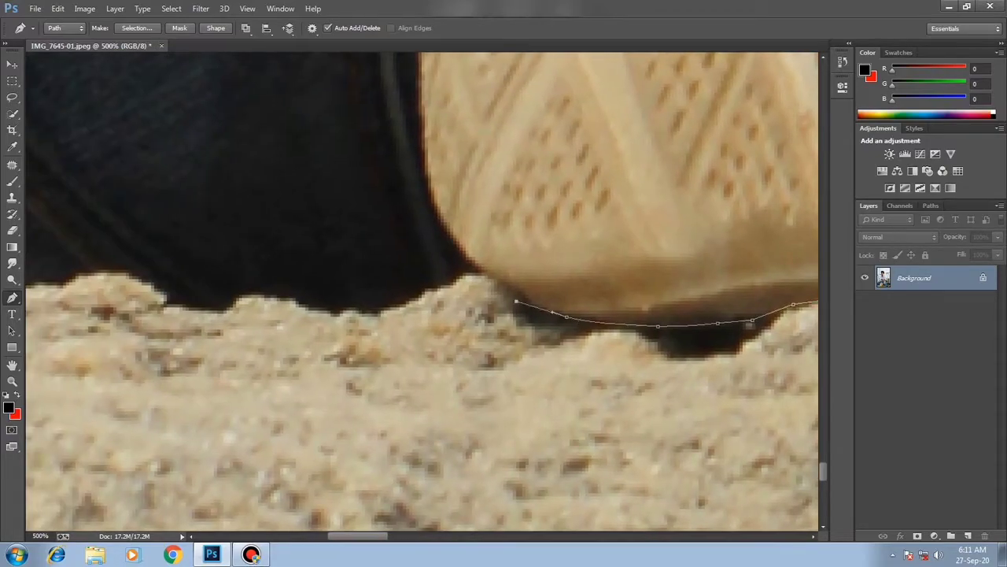
{"action": "left_click_drag", "start_coordinate": [463, 267], "coordinate": [611, 251]}
{"action": "left_click", "coordinate": [539, 290]}
{"action": "left_click_drag", "start_coordinate": [540, 289], "coordinate": [627, 266]}
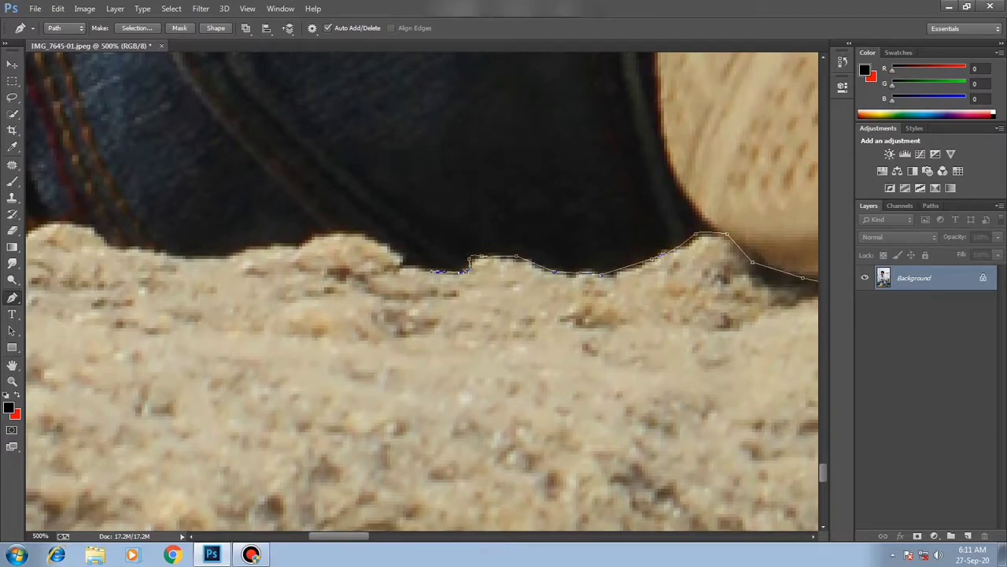
{"action": "left_click_drag", "start_coordinate": [431, 271], "coordinate": [604, 335]}
{"action": "left_click_drag", "start_coordinate": [497, 293], "coordinate": [481, 298]}
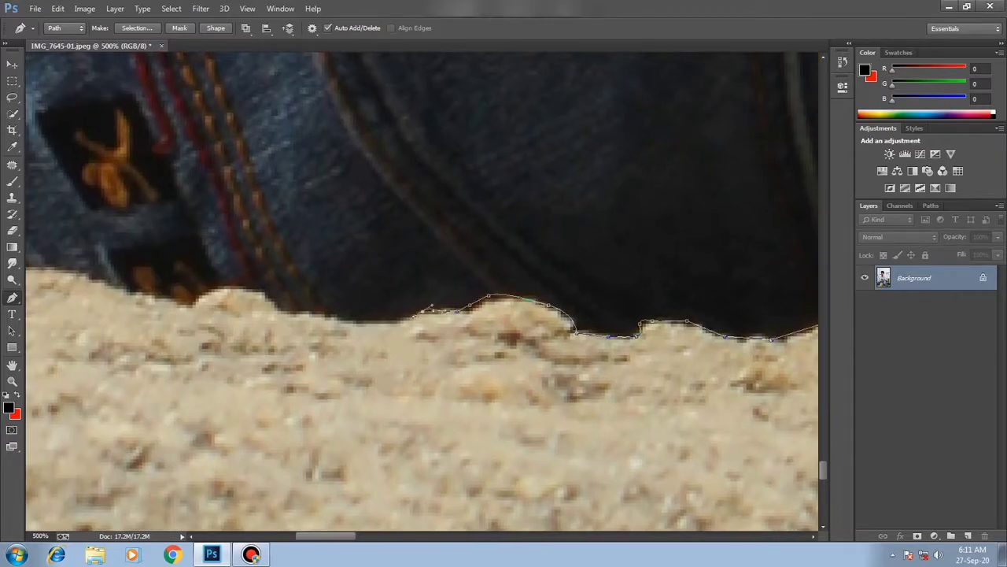
Step: Outline the background gap between the boy's fist and knee
{"action": "left_click_drag", "start_coordinate": [236, 307], "coordinate": [629, 299]}
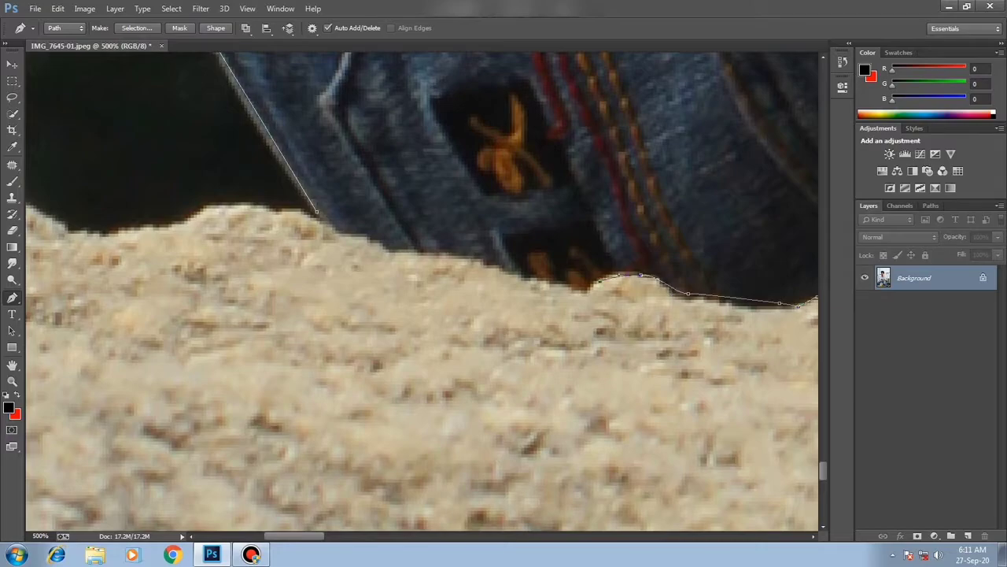
{"action": "left_click_drag", "start_coordinate": [394, 315], "coordinate": [515, 331]}
{"action": "left_click_drag", "start_coordinate": [393, 315], "coordinate": [610, 378]}
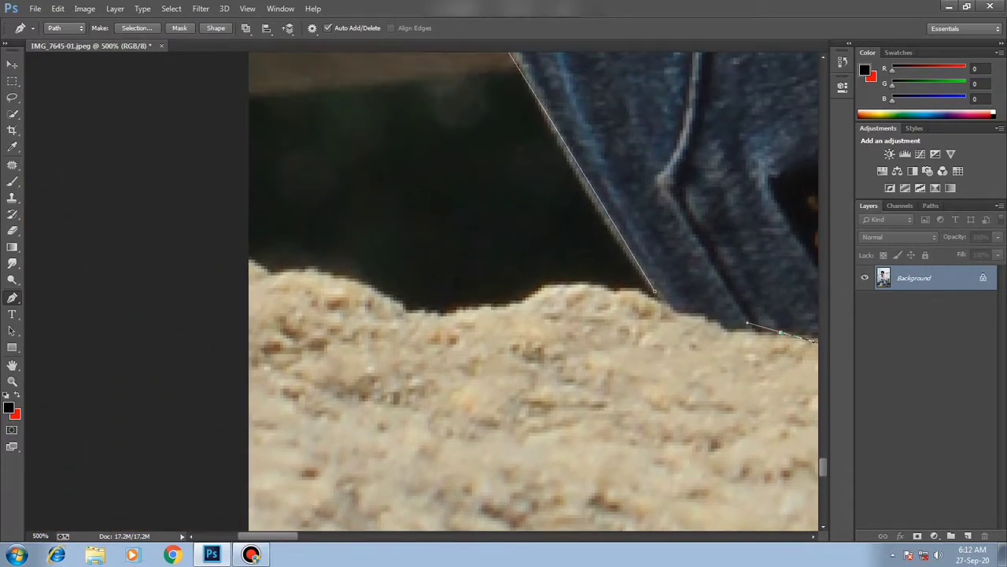
{"action": "key", "text": "ctrl+minus"}
{"action": "key", "text": "ctrl+minus"}
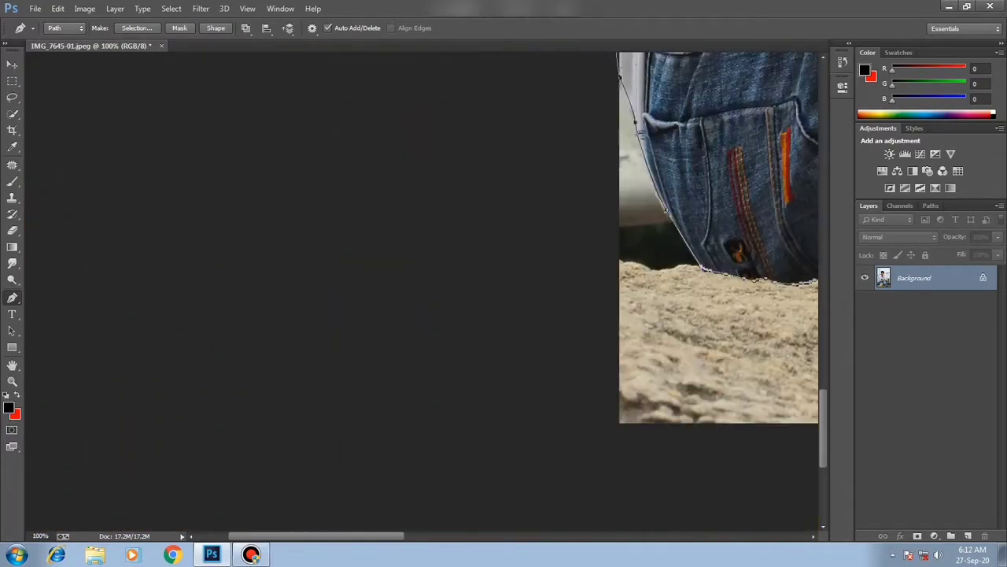
{"action": "key", "text": "ctrl+minus"}
{"action": "key", "text": "ctrl+minus"}
{"action": "key", "text": "ctrl+minus"}
{"action": "left_click_drag", "start_coordinate": [630, 236], "coordinate": [315, 405]}
{"action": "key", "text": "ctrl+plus"}
{"action": "key", "text": "ctrl+plus"}
{"action": "key", "text": "ctrl+plus"}
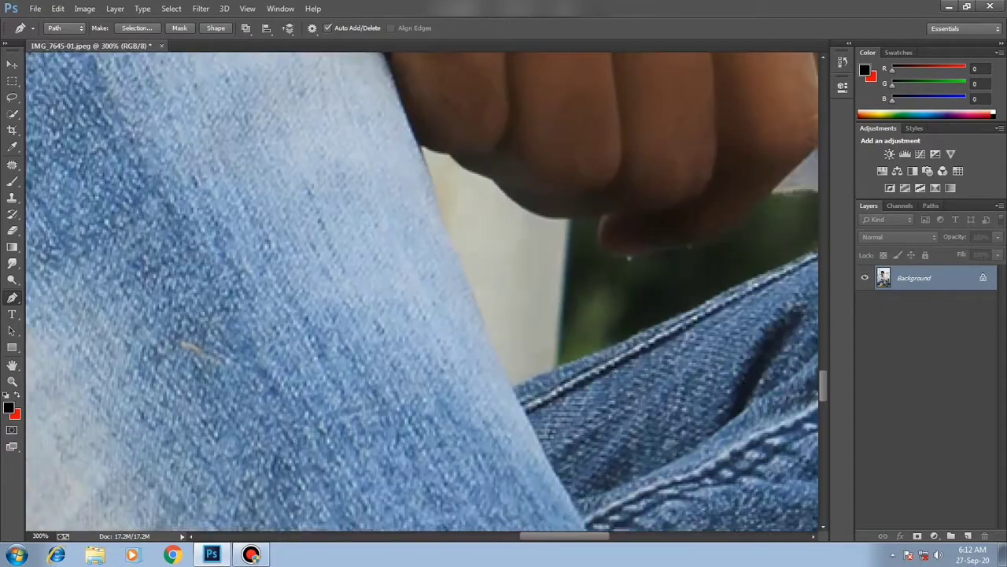
{"action": "left_click", "coordinate": [524, 275]}
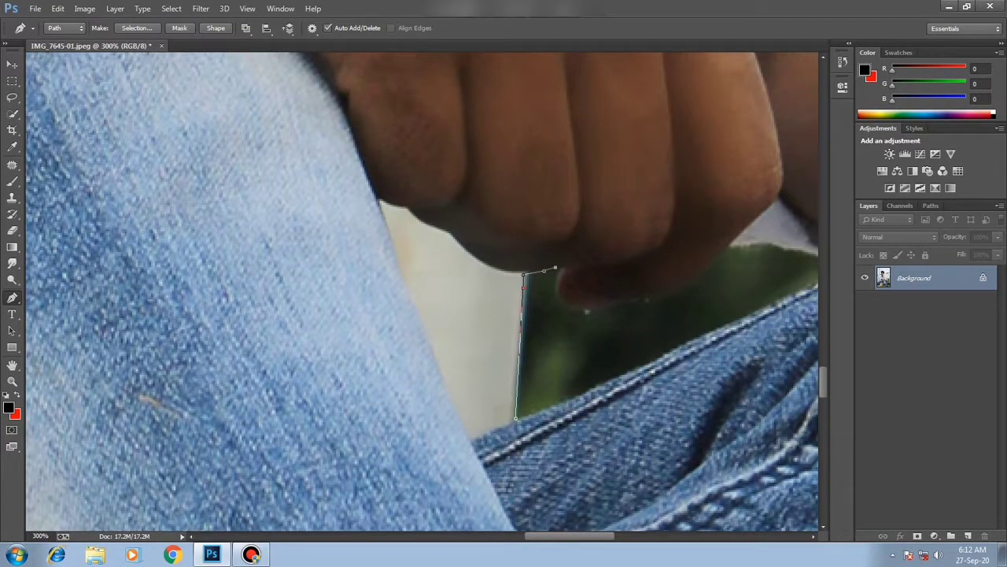
{"action": "left_click", "coordinate": [561, 302]}
{"action": "left_click_drag", "start_coordinate": [560, 301], "coordinate": [539, 300]}
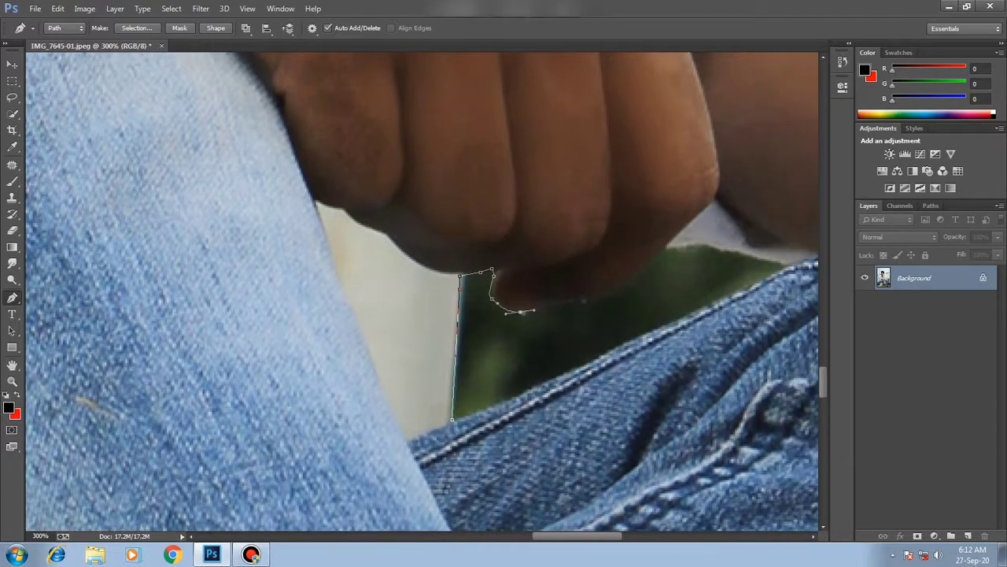
{"action": "left_click_drag", "start_coordinate": [628, 296], "coordinate": [650, 288]}
{"action": "left_click_drag", "start_coordinate": [650, 288], "coordinate": [567, 318]}
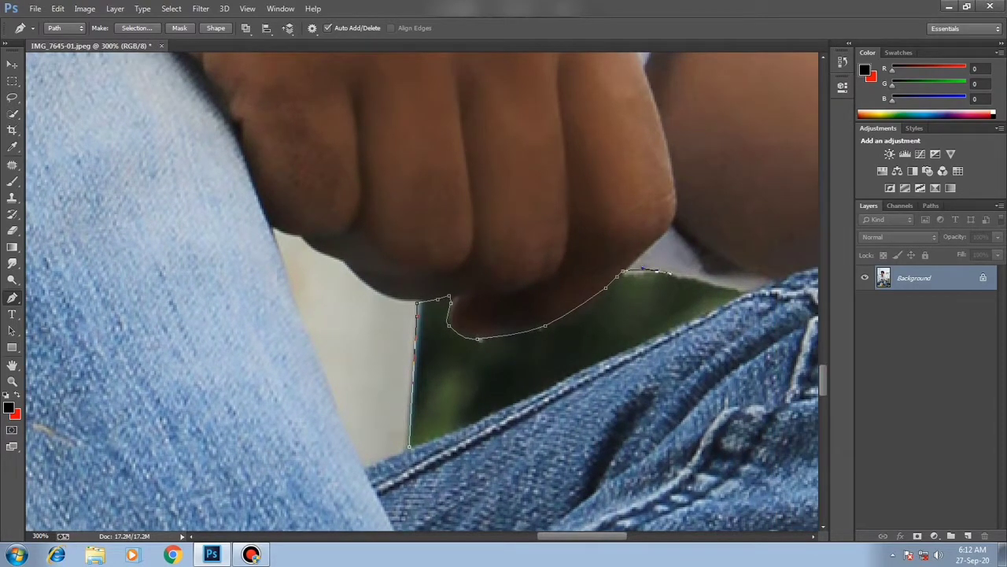
Step: Finish the path with anchors along the jeans edge
{"action": "left_click", "coordinate": [601, 362]}
{"action": "left_click_drag", "start_coordinate": [601, 362], "coordinate": [733, 326]}
{"action": "left_click", "coordinate": [610, 384]}
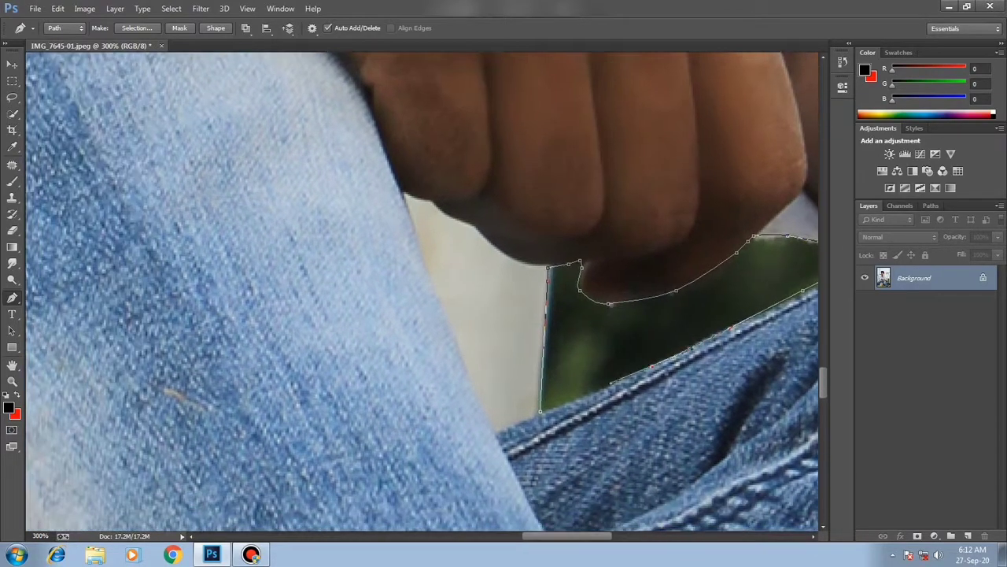
{"action": "key", "text": "ctrl+minus"}
{"action": "key", "text": "ctrl+minus"}
{"action": "key", "text": "ctrl+minus"}
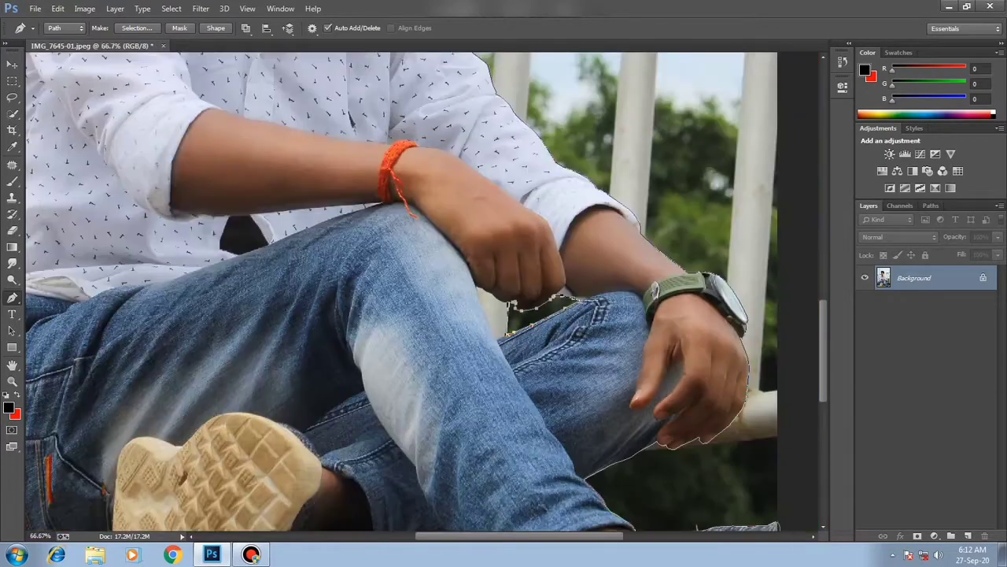
{"action": "key", "text": "ctrl+minus"}
{"action": "key", "text": "ctrl+minus"}
{"action": "key", "text": "ctrl+minus"}
Step: Save the work path as Path 1
{"action": "left_click", "coordinate": [931, 206]}
{"action": "double_click", "coordinate": [885, 221]}
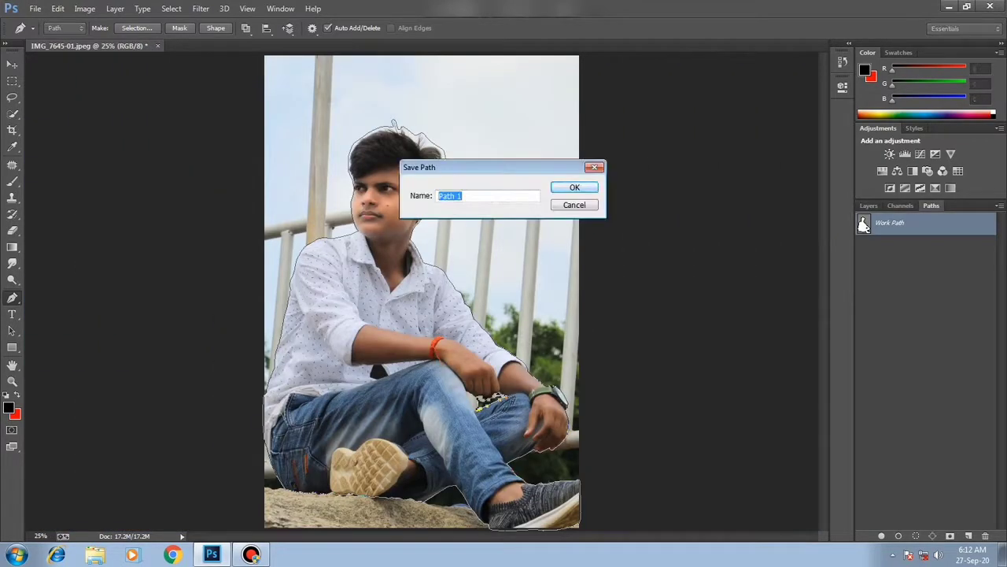
{"action": "key", "text": "Return"}
{"action": "left_click", "coordinate": [863, 223], "text": "ctrl"}
Step: Turn Path 1 into a selection, mask Layer 0's background, and open Refine Mask
{"action": "right_click", "coordinate": [468, 225]}
{"action": "key", "text": "Escape"}
{"action": "left_click", "coordinate": [950, 535]}
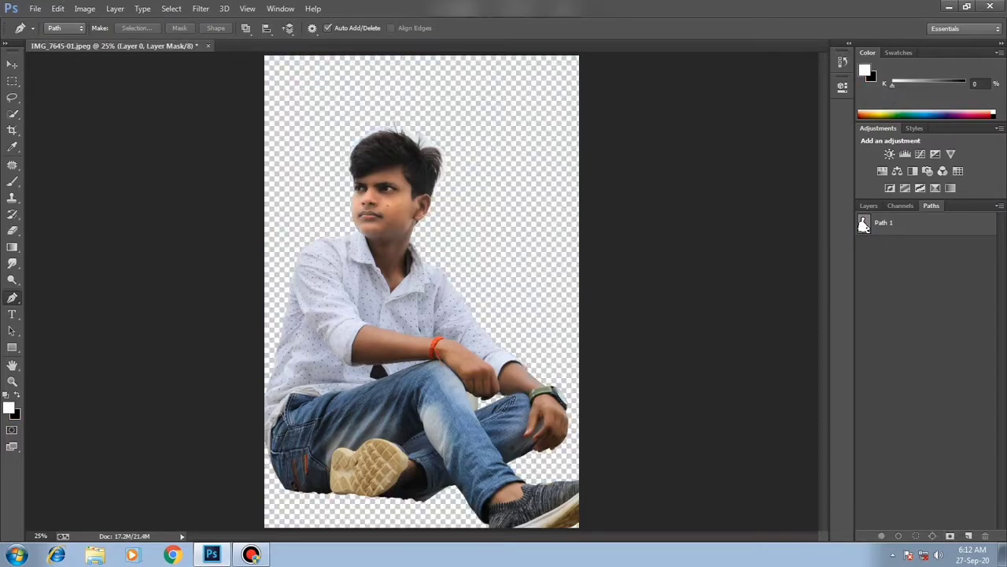
{"action": "left_click", "coordinate": [869, 205]}
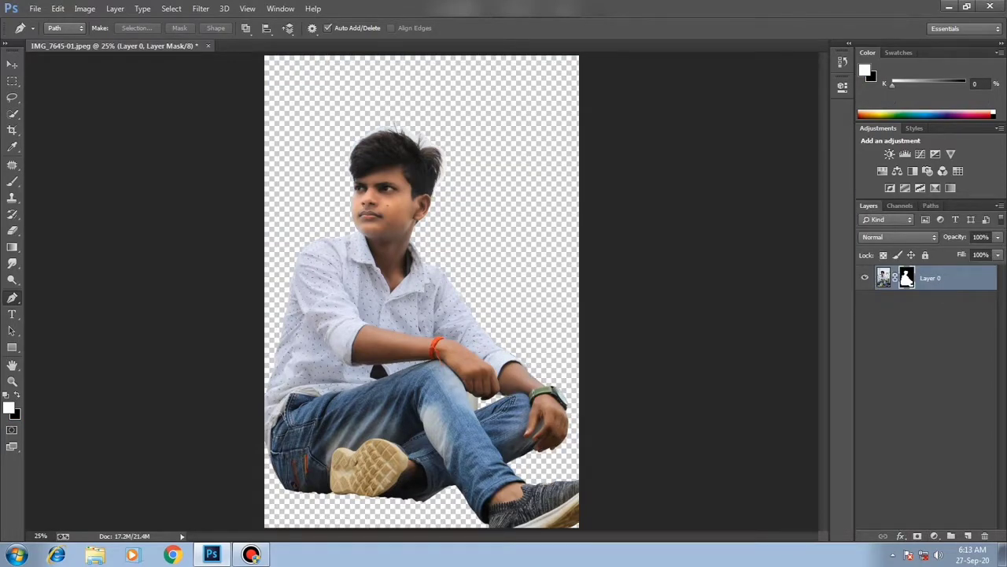
{"action": "key", "text": "ctrl+plus"}
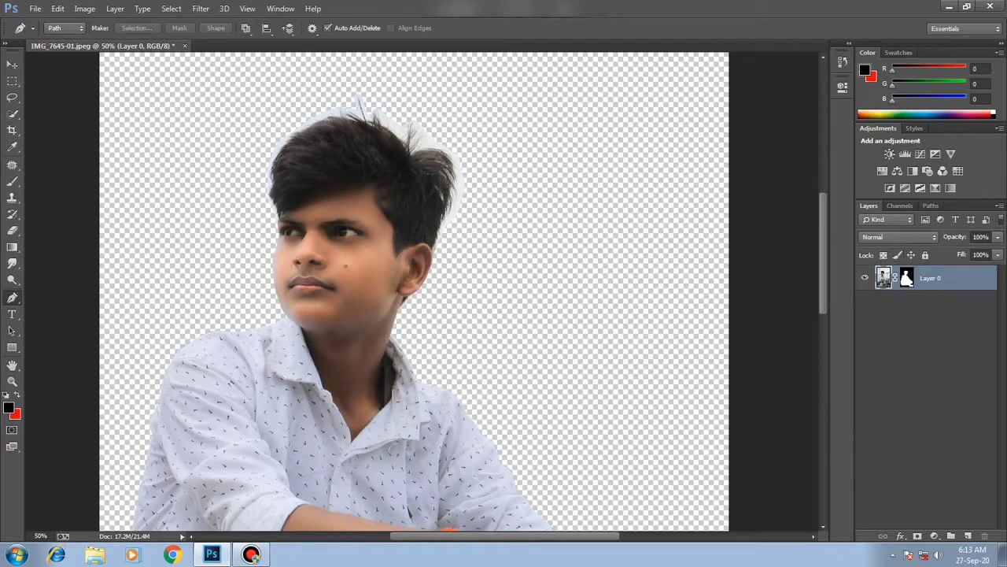
{"action": "left_click", "coordinate": [780, 225]}
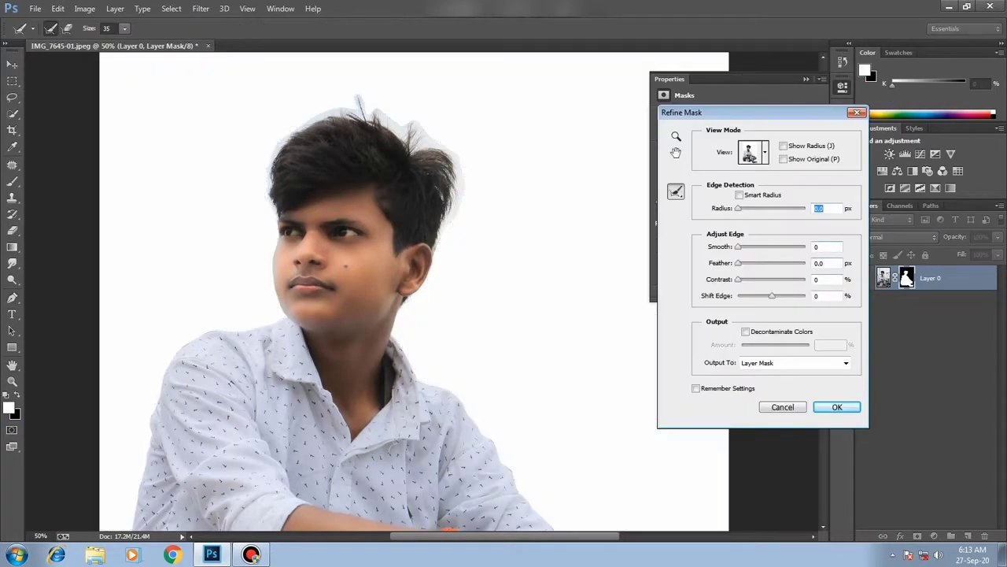
Step: Brush the mask edge along the hair to remove the light halo around the tips
{"action": "key", "text": "ctrl+plus"}
{"action": "key", "text": "ctrl+plus"}
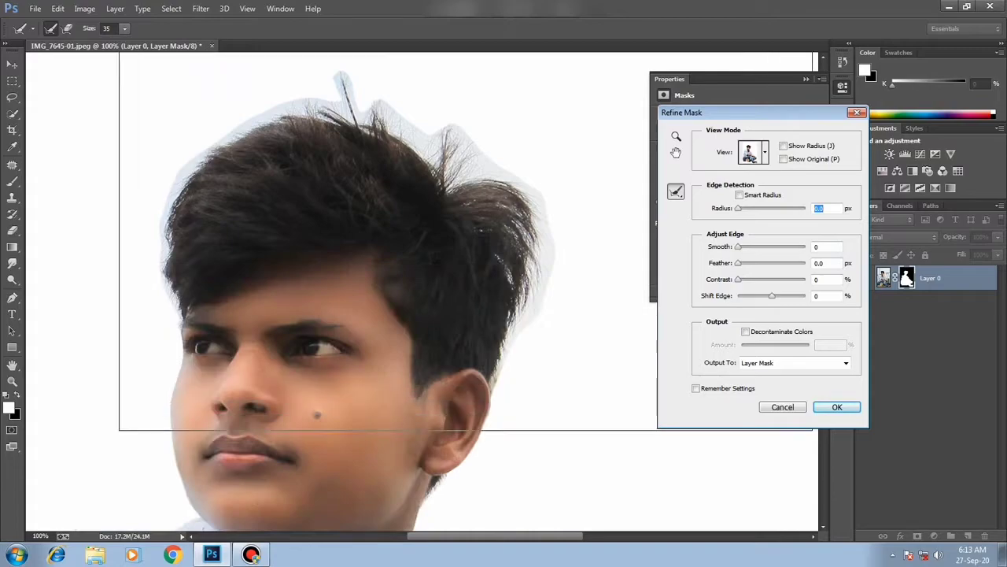
{"action": "key", "text": "ctrl+plus"}
{"action": "left_click_drag", "start_coordinate": [373, 441], "coordinate": [465, 247]}
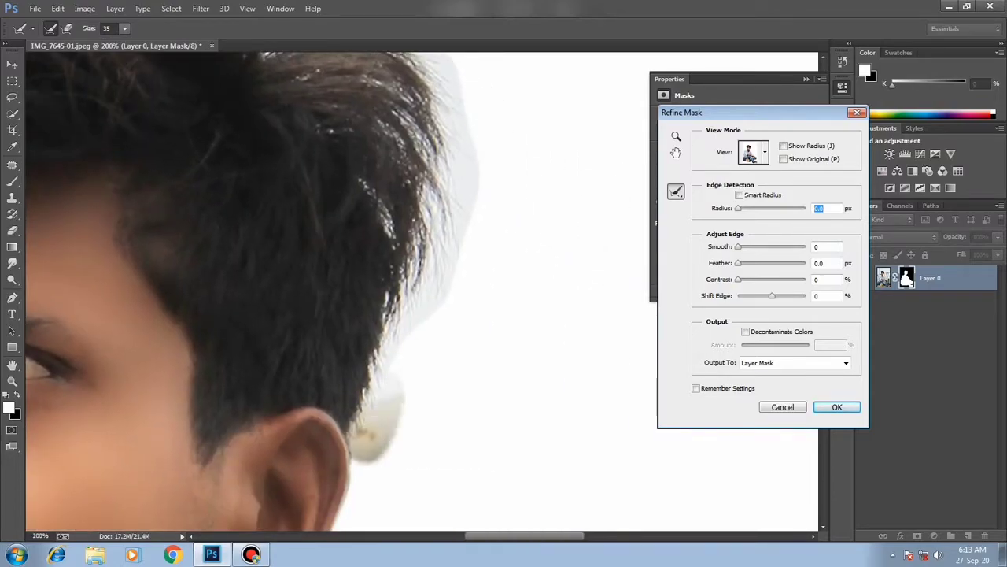
{"action": "scroll", "coordinate": [354, 292], "scroll_direction": "up", "scroll_amount": 1}
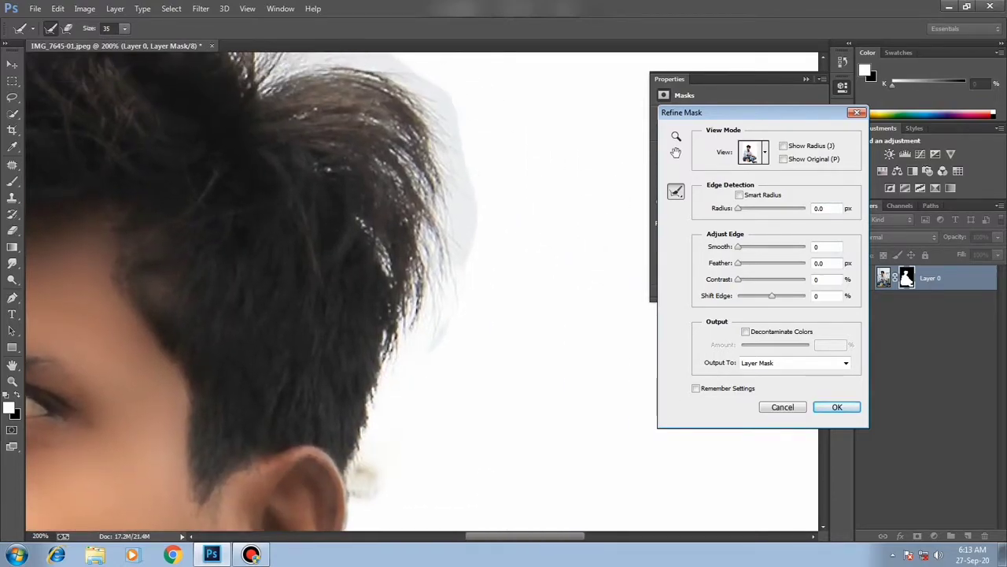
{"action": "scroll", "coordinate": [354, 291], "scroll_direction": "up", "scroll_amount": 1}
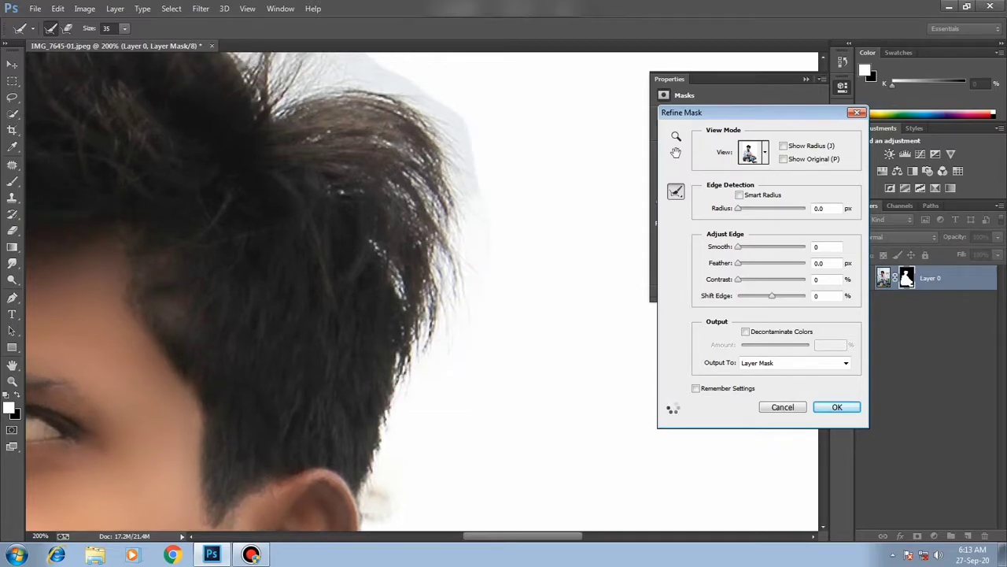
{"action": "scroll", "coordinate": [354, 291], "scroll_direction": "up", "scroll_amount": 2}
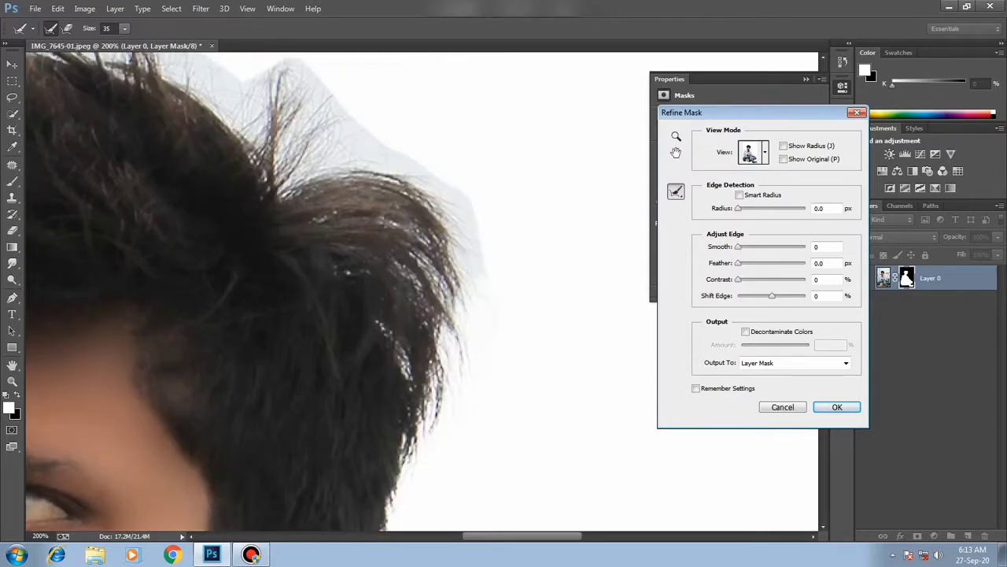
{"action": "scroll", "coordinate": [355, 291], "scroll_direction": "up", "scroll_amount": 2}
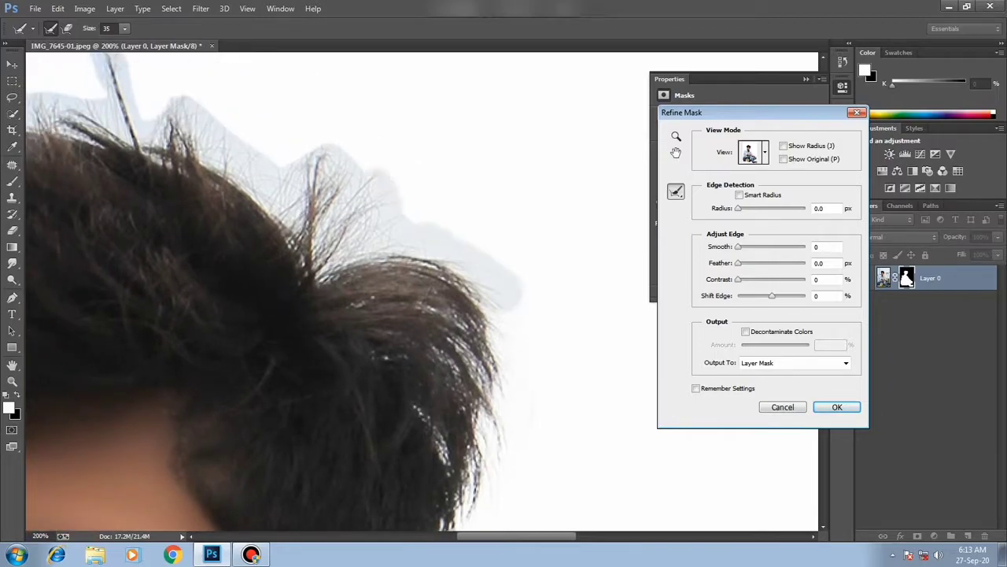
{"action": "scroll", "coordinate": [354, 291], "scroll_direction": "left", "scroll_amount": 2}
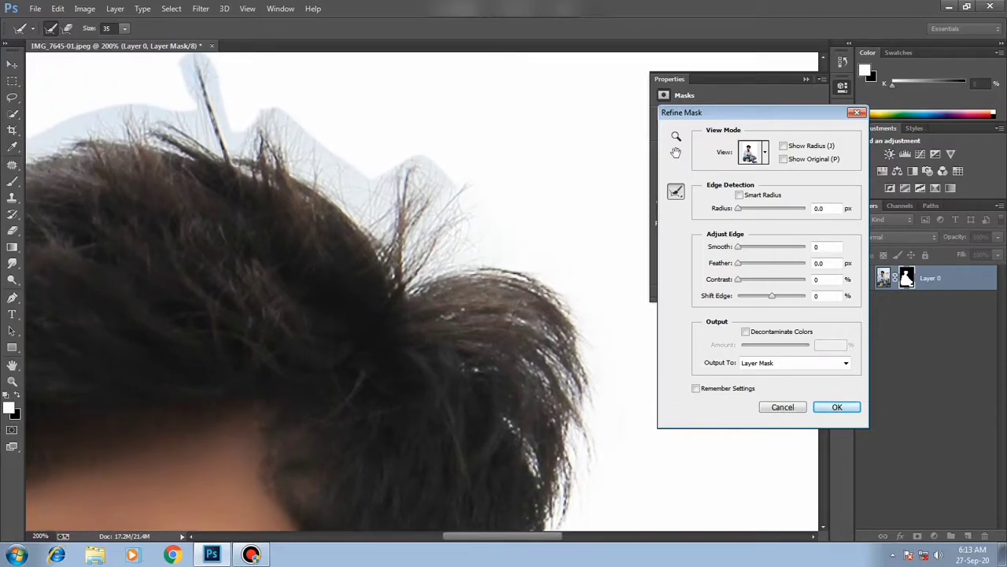
{"action": "left_click_drag", "start_coordinate": [394, 156], "coordinate": [478, 232]}
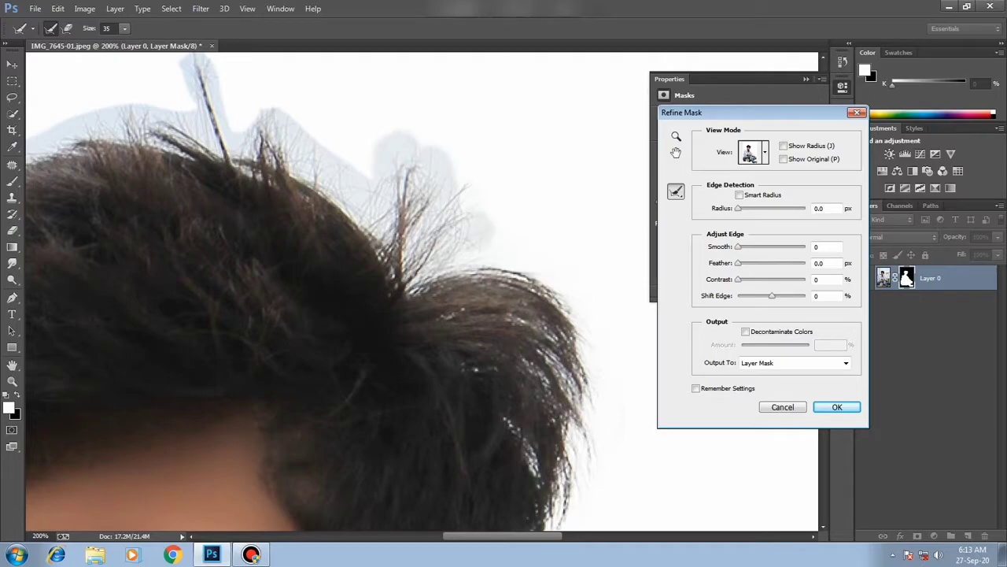
Step: Refine the mask down the left hair edge
{"action": "scroll", "coordinate": [354, 291], "scroll_direction": "left", "scroll_amount": 2}
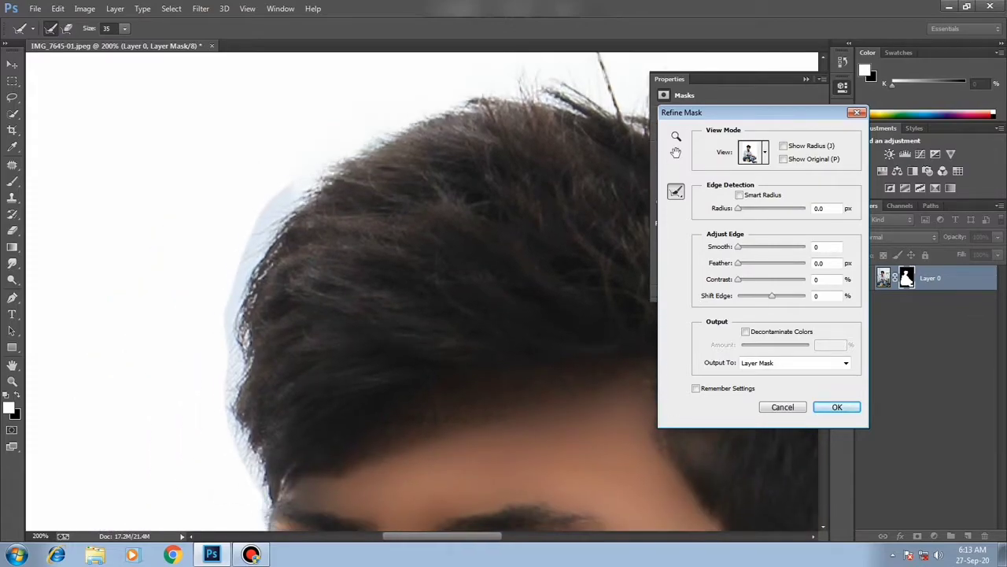
{"action": "left_click_drag", "start_coordinate": [236, 237], "coordinate": [251, 508]}
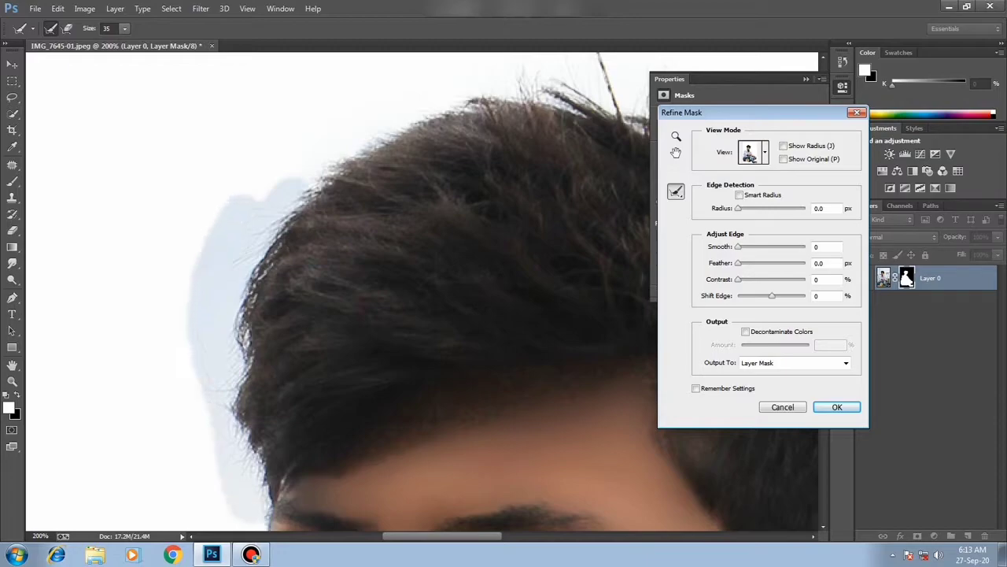
{"action": "left_click_drag", "start_coordinate": [247, 510], "coordinate": [254, 174]}
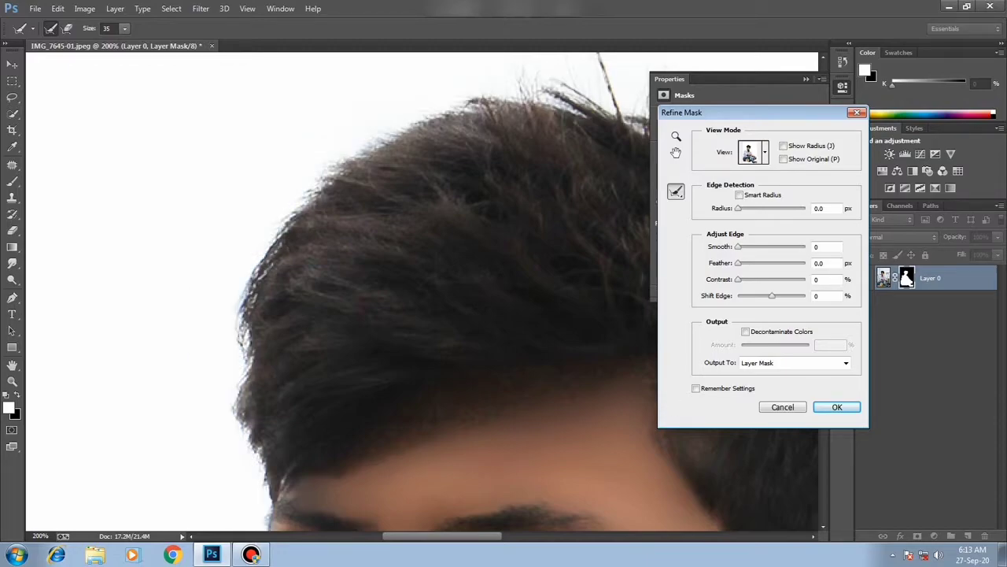
{"action": "left_click_drag", "start_coordinate": [251, 248], "coordinate": [233, 337]}
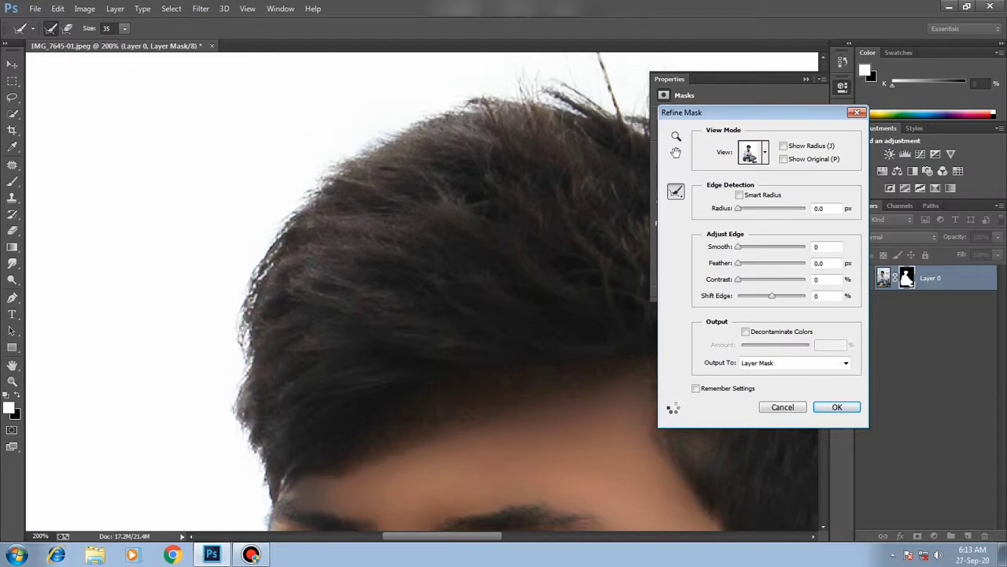
Step: Apply the refined mask and zoom out to view the full cut-out figure
{"action": "left_click", "coordinate": [838, 407]}
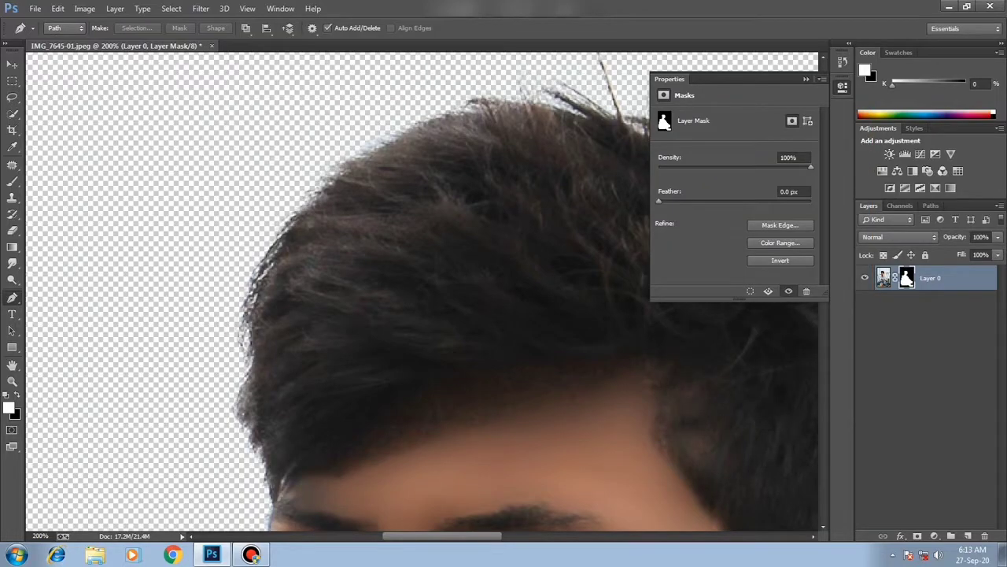
{"action": "key", "text": "ctrl+minus"}
{"action": "key", "text": "ctrl+minus"}
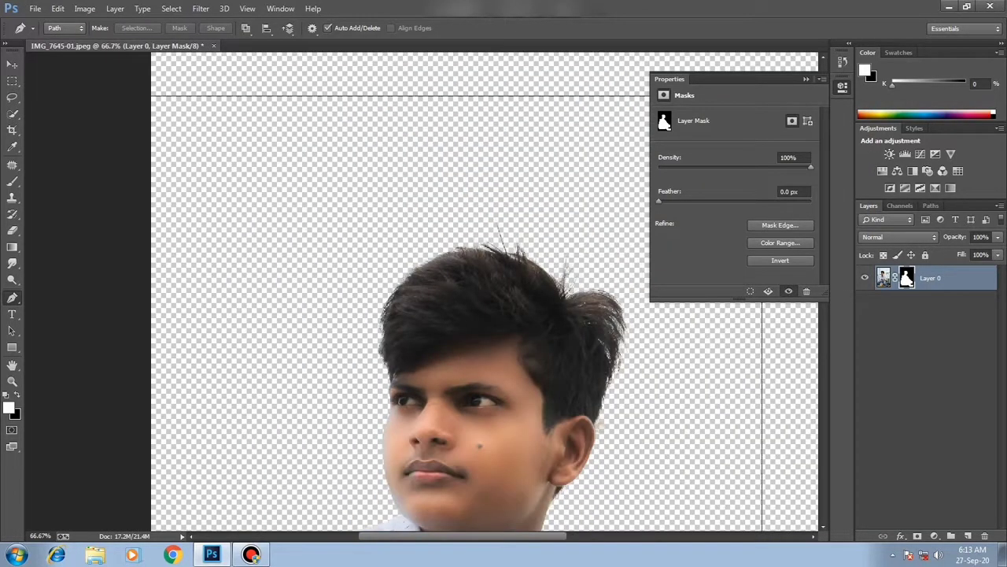
{"action": "key", "text": "ctrl+minus"}
{"action": "key", "text": "ctrl+minus"}
{"action": "key", "text": "ctrl+minus"}
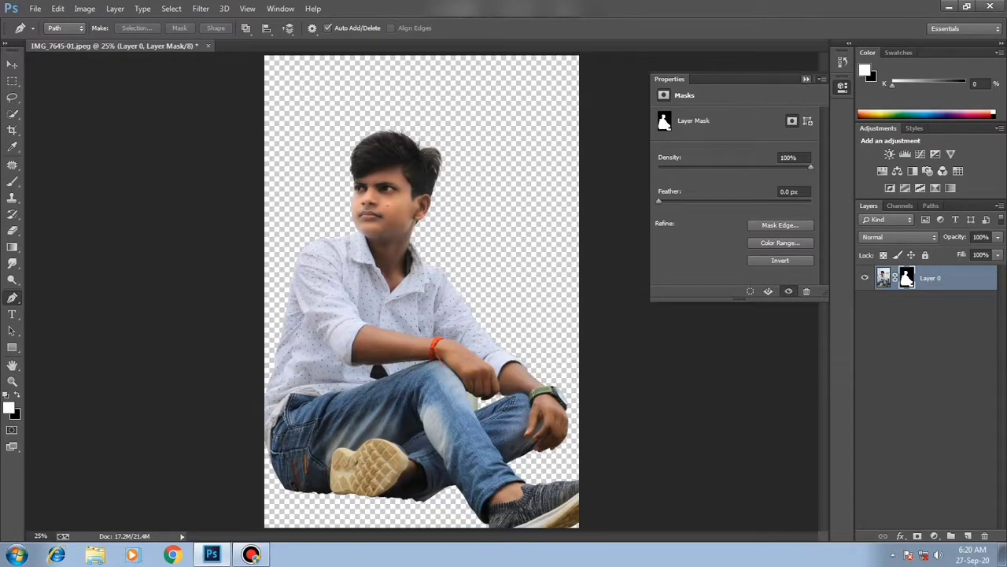
{"action": "left_click", "coordinate": [36, 8]}
Step: Place the pexels-pham-tung-709496 mountain photo as an embedded layer
{"action": "left_click", "coordinate": [78, 222]}
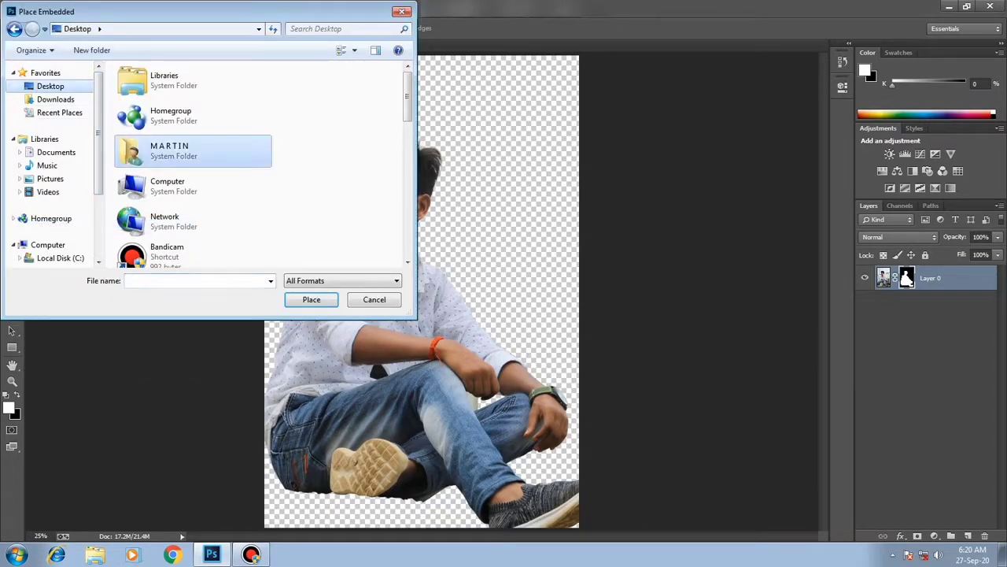
{"action": "scroll", "coordinate": [260, 166], "scroll_direction": "down", "scroll_amount": 5}
{"action": "scroll", "coordinate": [260, 165], "scroll_direction": "down", "scroll_amount": 3}
{"action": "double_click", "coordinate": [181, 138]}
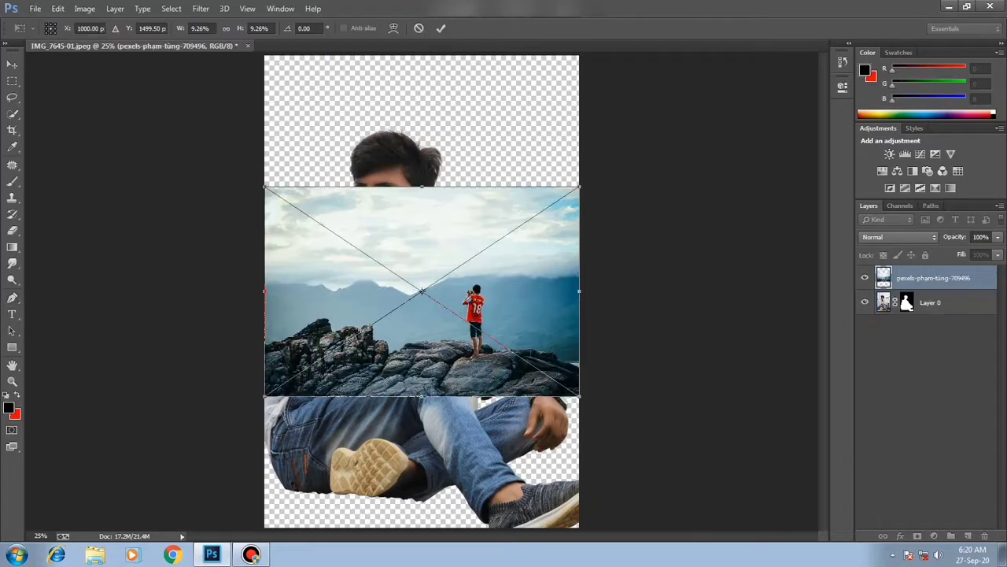
Step: Scale the mountain photo to fill the canvas and send it below the boy layer
{"action": "left_click_drag", "start_coordinate": [422, 331], "coordinate": [378, 130]}
{"action": "left_click_drag", "start_coordinate": [551, 265], "coordinate": [803, 532]}
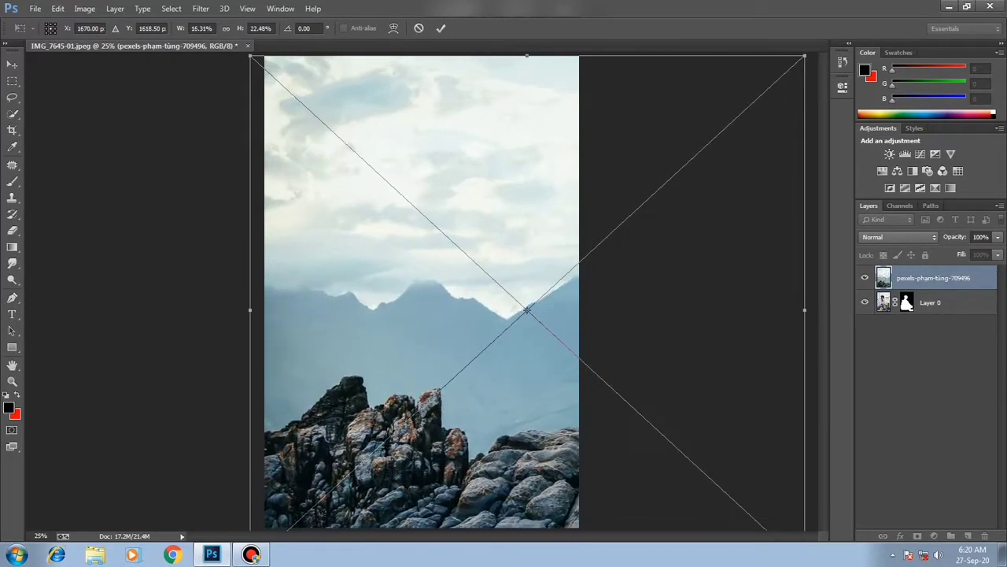
{"action": "left_click_drag", "start_coordinate": [804, 55], "coordinate": [805, 11]}
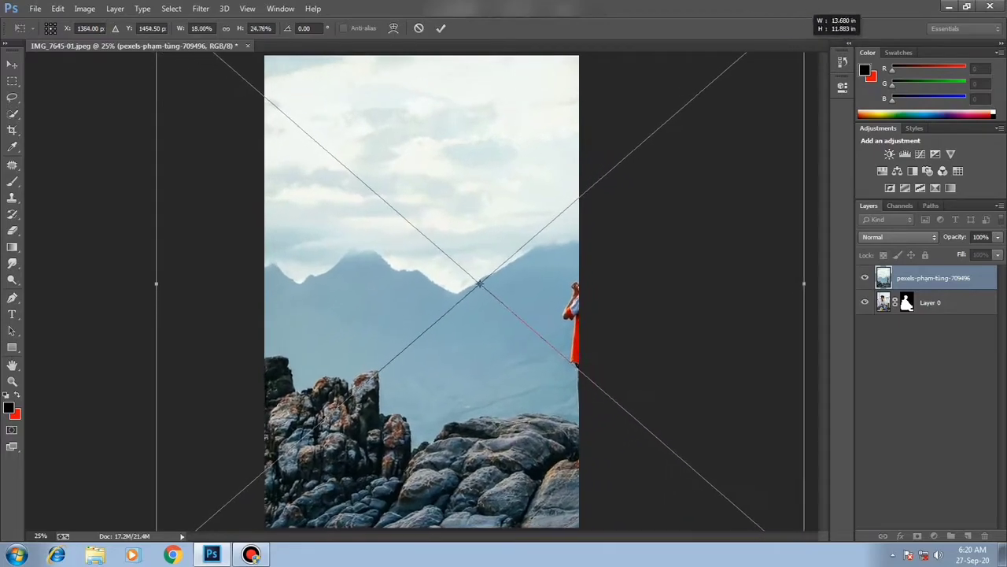
{"action": "left_click_drag", "start_coordinate": [481, 330], "coordinate": [429, 329]}
{"action": "left_click_drag", "start_coordinate": [760, 283], "coordinate": [875, 279]}
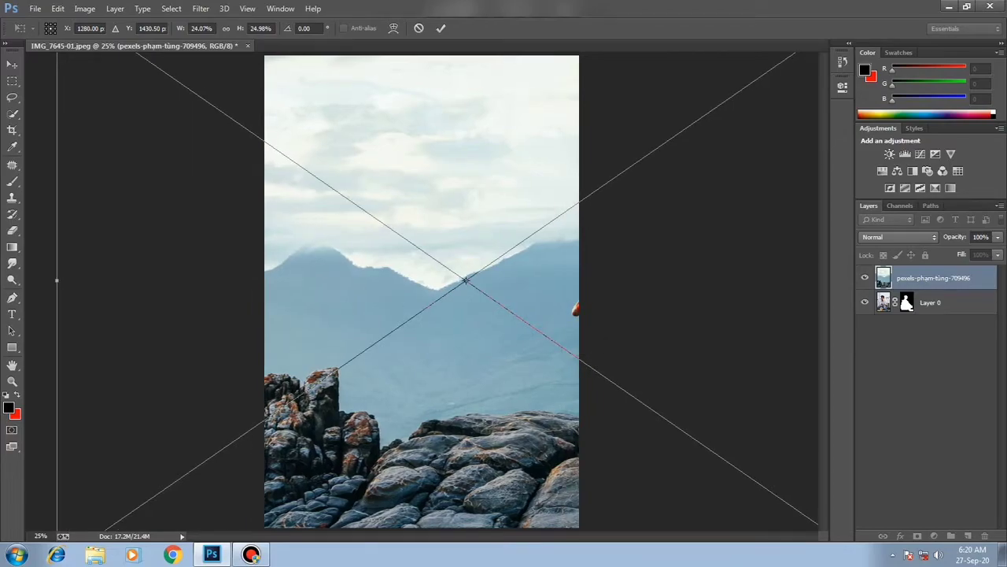
{"action": "left_click_drag", "start_coordinate": [57, 279], "coordinate": [4, 264]}
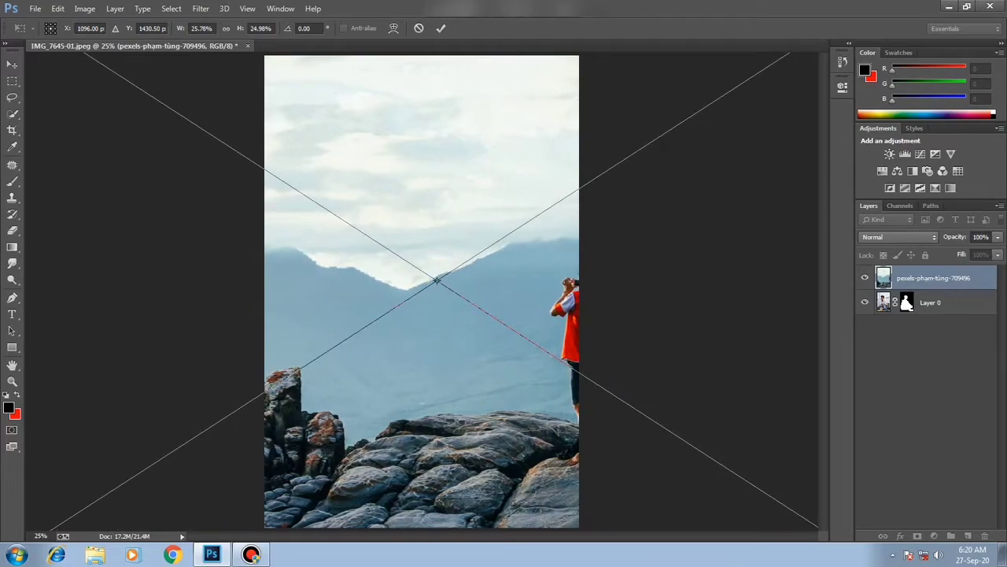
{"action": "key", "text": "Return"}
{"action": "key", "text": "p"}
{"action": "key", "text": "ctrl+bracketleft"}
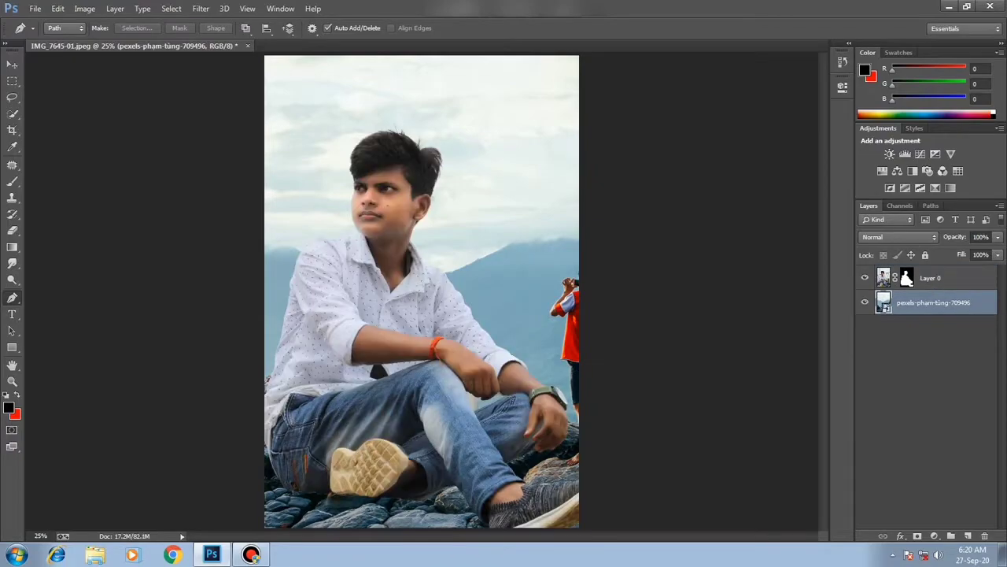
Step: Hide the boy layer and rasterize the pexels photo layer for patching
{"action": "left_click", "coordinate": [865, 277]}
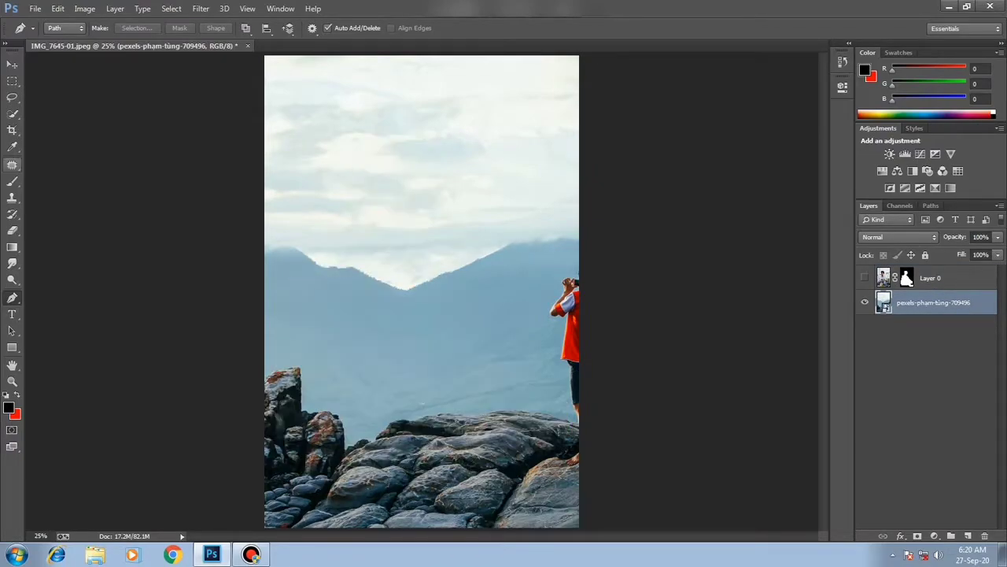
{"action": "left_click", "coordinate": [12, 165]}
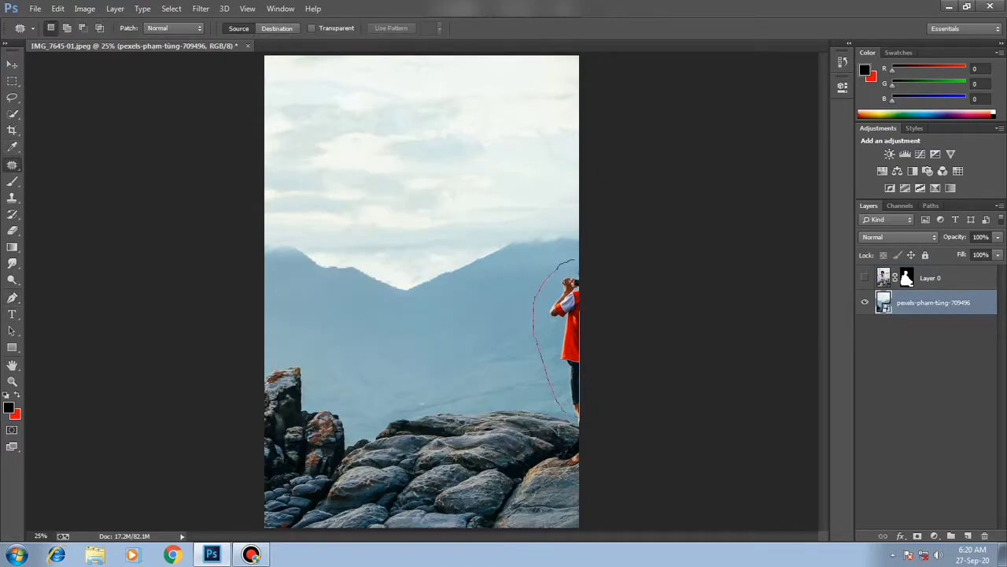
{"action": "left_click", "coordinate": [557, 338]}
Step: Patch the man in red at the right edge with sky and rock, redoing it once
{"action": "left_click", "coordinate": [477, 218]}
{"action": "left_click_drag", "start_coordinate": [557, 338], "coordinate": [408, 317]}
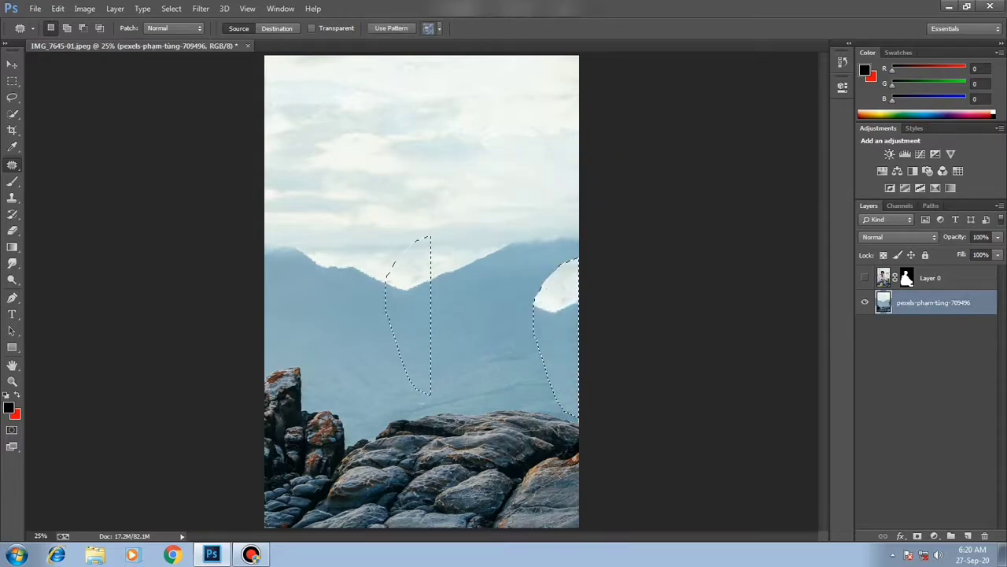
{"action": "key", "text": "ctrl+d"}
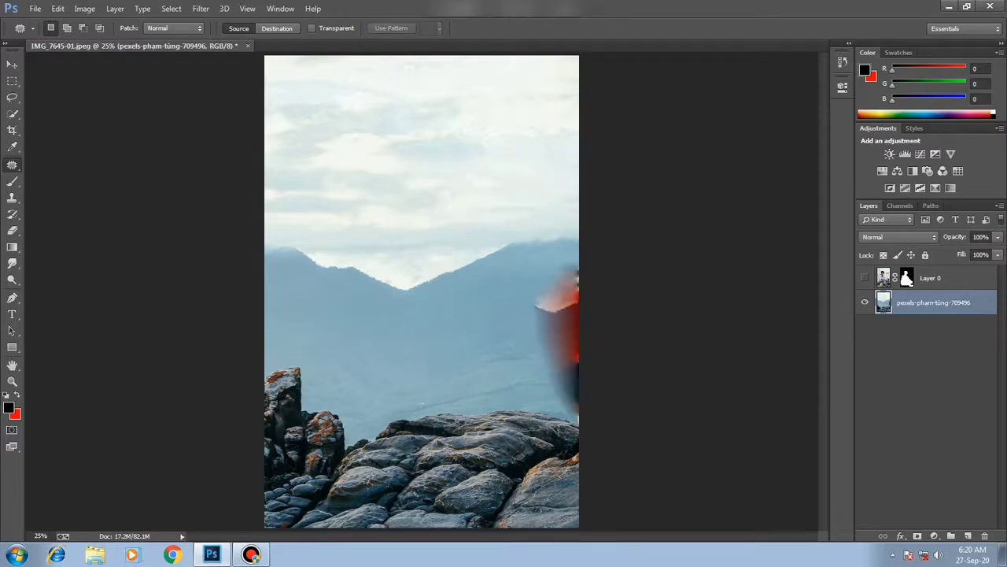
{"action": "key", "text": "ctrl+alt+z"}
{"action": "key", "text": "ctrl+alt+z"}
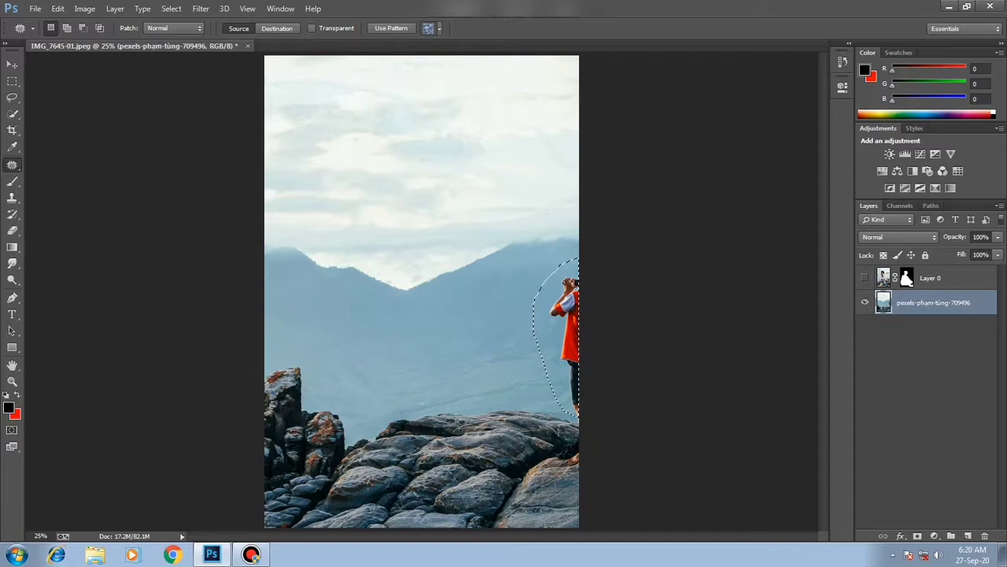
{"action": "left_click_drag", "start_coordinate": [556, 338], "coordinate": [520, 345]}
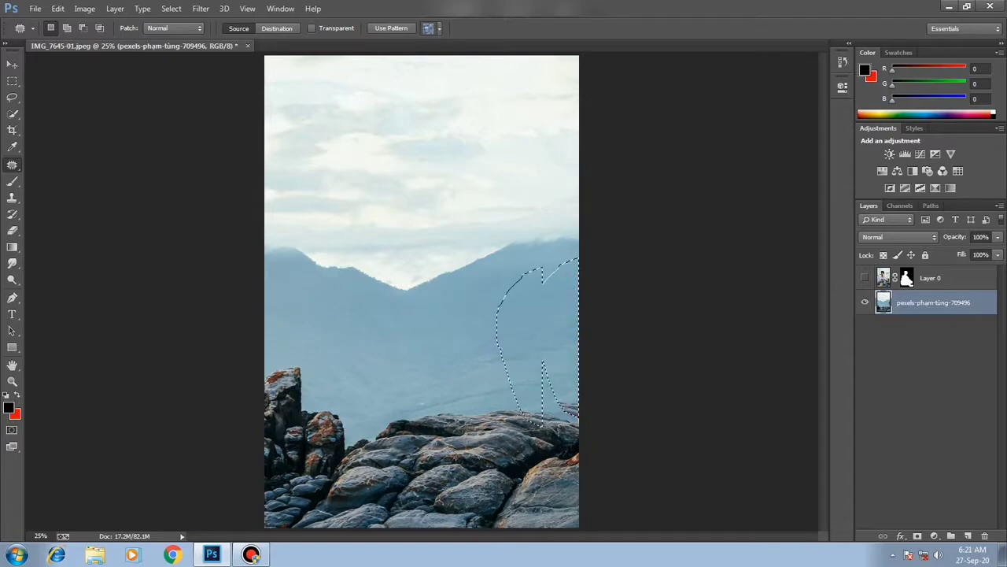
{"action": "key", "text": "ctrl+d"}
Step: Duplicate the landscape layer and shift the copy left over the red smudge
{"action": "key", "text": "ctrl+j"}
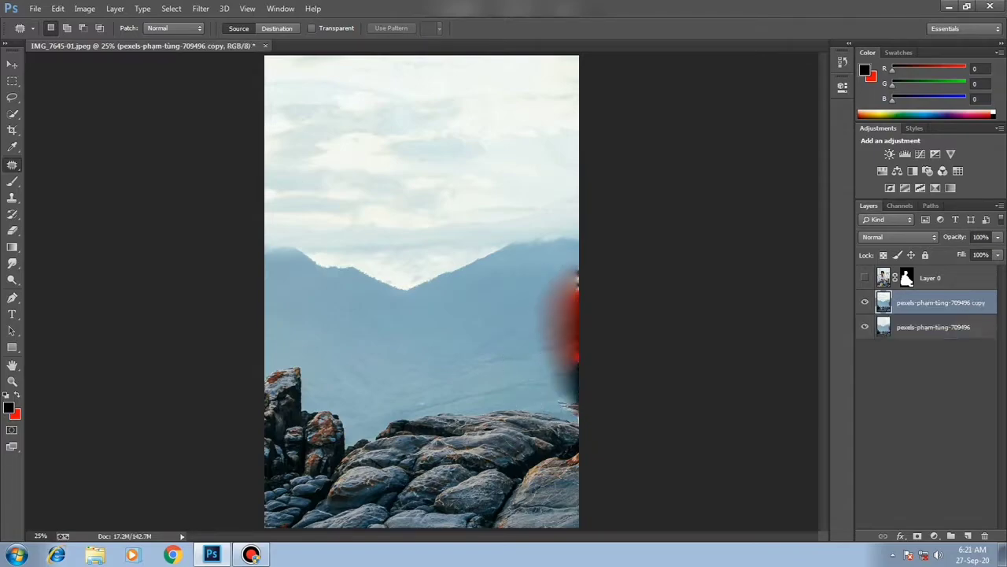
{"action": "key", "text": "v"}
{"action": "mouse_move", "coordinate": [473, 235]}
{"action": "left_mouse_down"}
{"action": "mouse_move", "coordinate": [325, 252]}
{"action": "mouse_move", "coordinate": [321, 280]}
{"action": "left_mouse_up"}
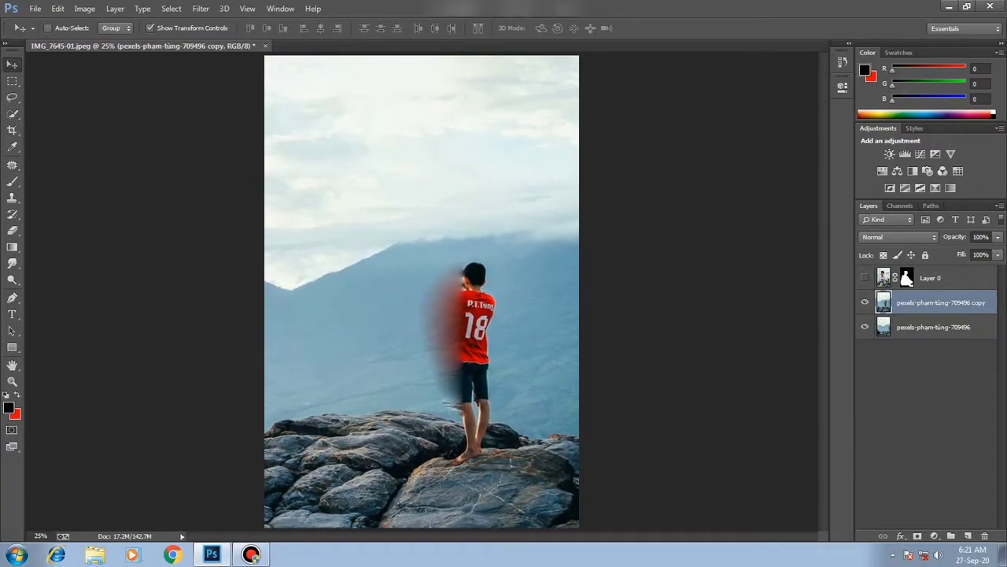
Step: Erase the copy's mountain and hiker areas with a soft 800-px eraser
{"action": "key", "text": "b"}
{"action": "key", "text": "e"}
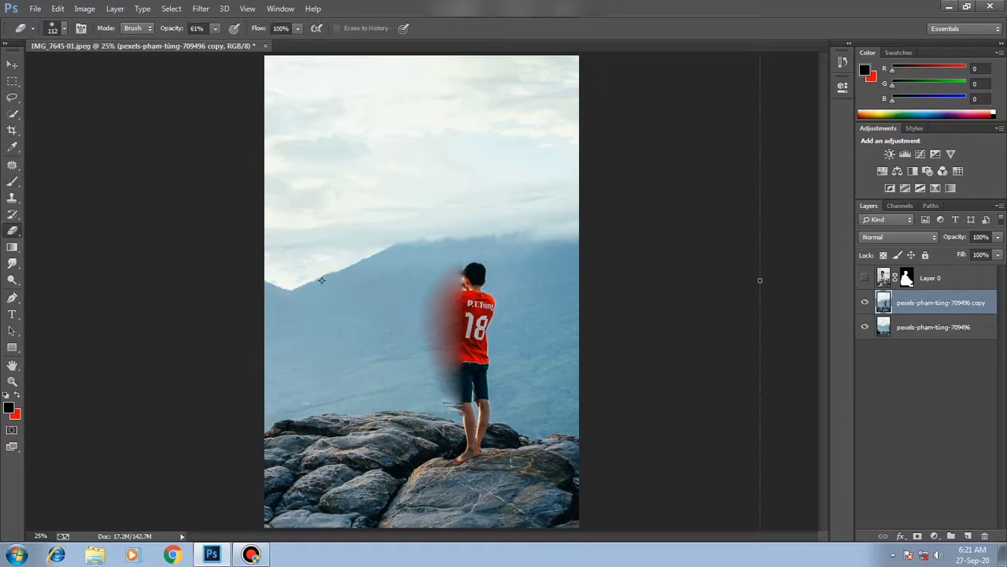
{"action": "left_click_drag", "start_coordinate": [390, 250], "coordinate": [364, 275]}
{"action": "left_click_drag", "start_coordinate": [418, 245], "coordinate": [400, 285]}
{"action": "key", "text": "bracketright"}
{"action": "key", "text": "bracketright"}
{"action": "key", "text": "bracketright"}
{"action": "mouse_move", "coordinate": [441, 244]}
{"action": "left_mouse_down"}
{"action": "mouse_move", "coordinate": [472, 331]}
{"action": "mouse_move", "coordinate": [468, 409]}
{"action": "mouse_move", "coordinate": [465, 260]}
{"action": "left_mouse_up"}
{"action": "mouse_move", "coordinate": [472, 393]}
{"action": "left_mouse_down"}
{"action": "mouse_move", "coordinate": [472, 488]}
{"action": "mouse_move", "coordinate": [536, 503]}
{"action": "left_mouse_up"}
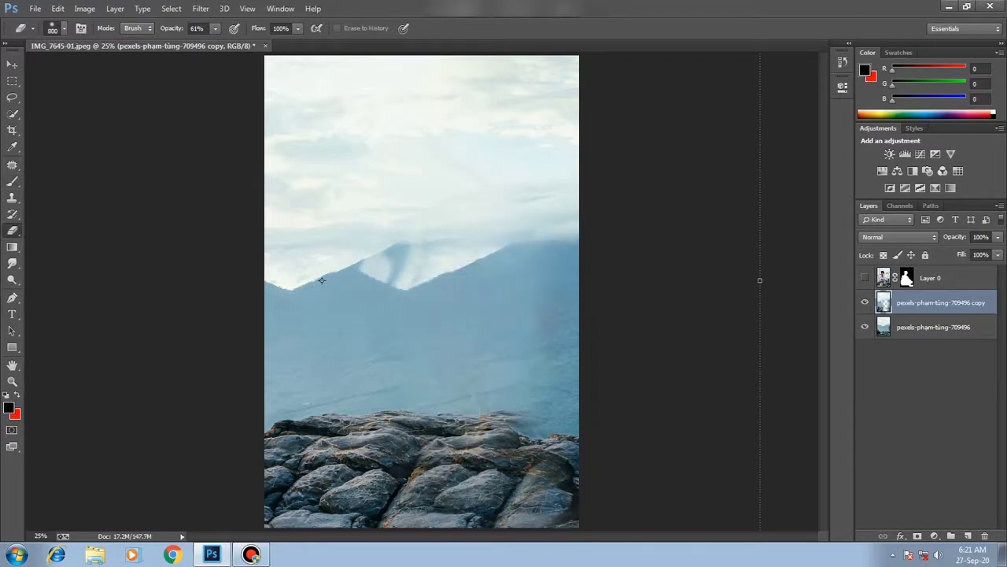
{"action": "left_click_drag", "start_coordinate": [441, 488], "coordinate": [284, 488]}
Step: Erase the copy over the left ridge and rocks, then merge it down into the landscape
{"action": "left_click_drag", "start_coordinate": [283, 409], "coordinate": [393, 267]}
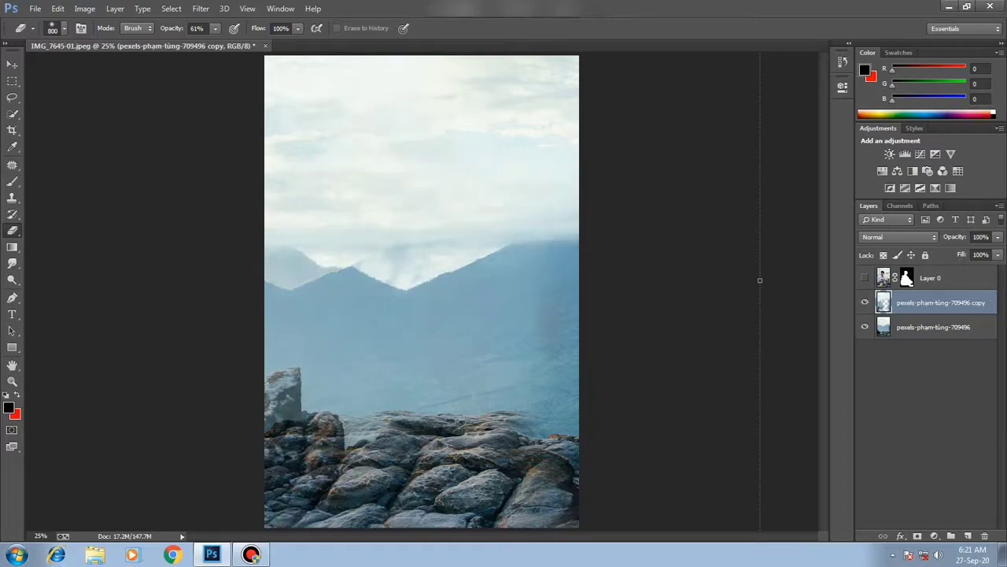
{"action": "left_click_drag", "start_coordinate": [378, 414], "coordinate": [433, 464]}
{"action": "left_click_drag", "start_coordinate": [511, 444], "coordinate": [575, 528]}
{"action": "left_click_drag", "start_coordinate": [543, 437], "coordinate": [574, 520]}
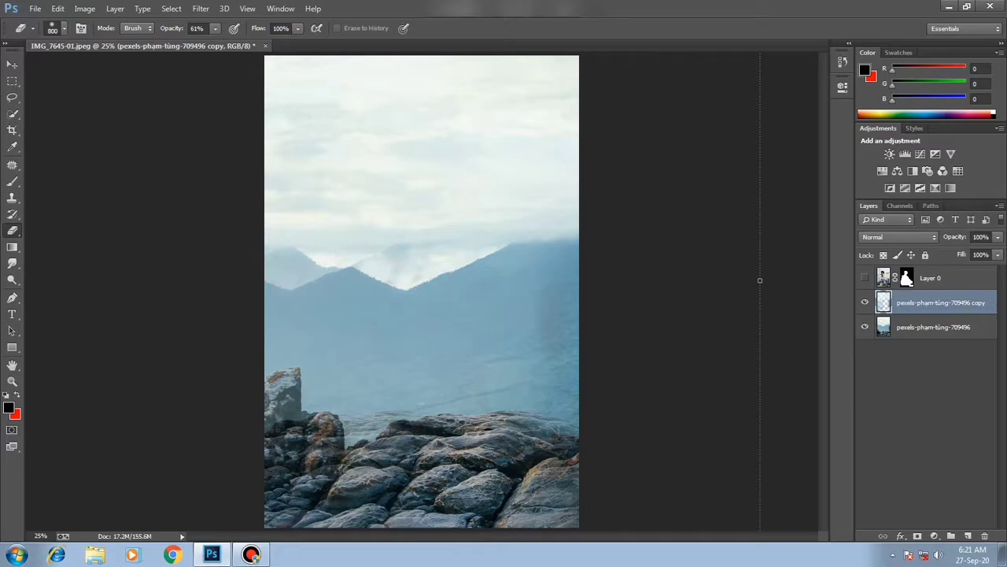
{"action": "left_click_drag", "start_coordinate": [346, 449], "coordinate": [291, 386]}
{"action": "left_click_drag", "start_coordinate": [283, 456], "coordinate": [307, 267]}
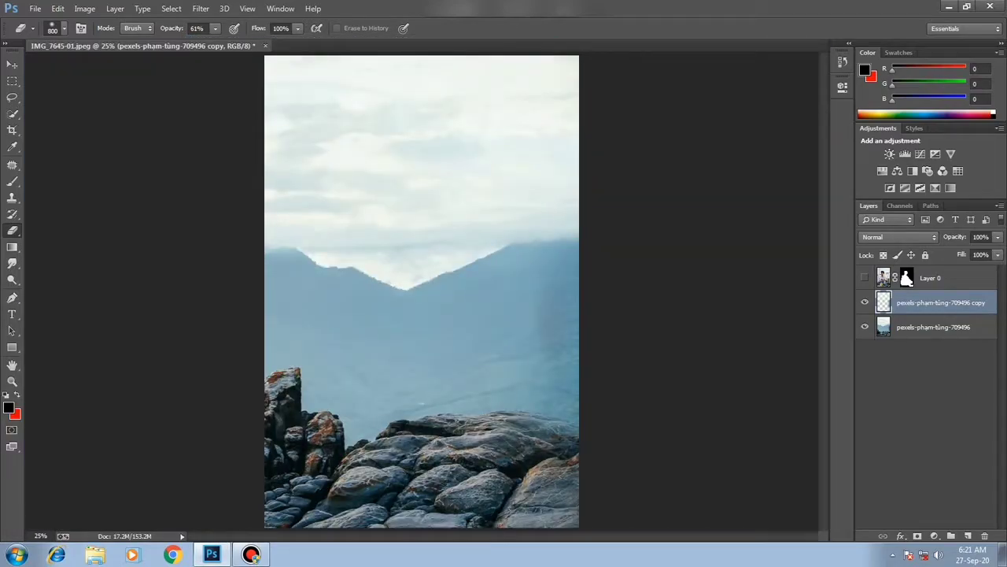
{"action": "right_click", "coordinate": [919, 302]}
{"action": "left_click", "coordinate": [787, 354]}
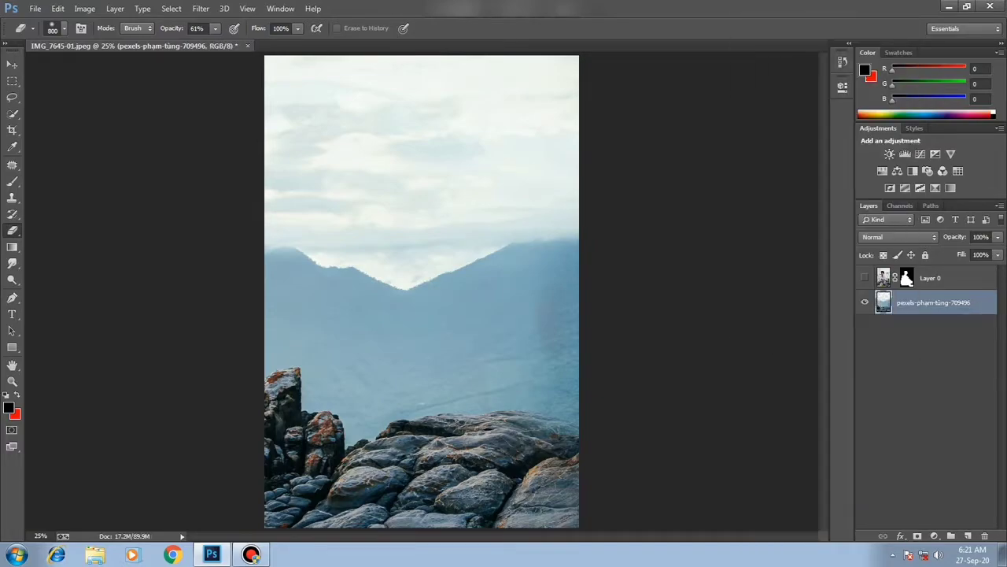
Step: Patch the faint mountain-slope streak with nearby clean slope and show the boy layer again
{"action": "key", "text": "j"}
{"action": "key", "text": "shift+j"}
{"action": "key", "text": "ctrl+plus"}
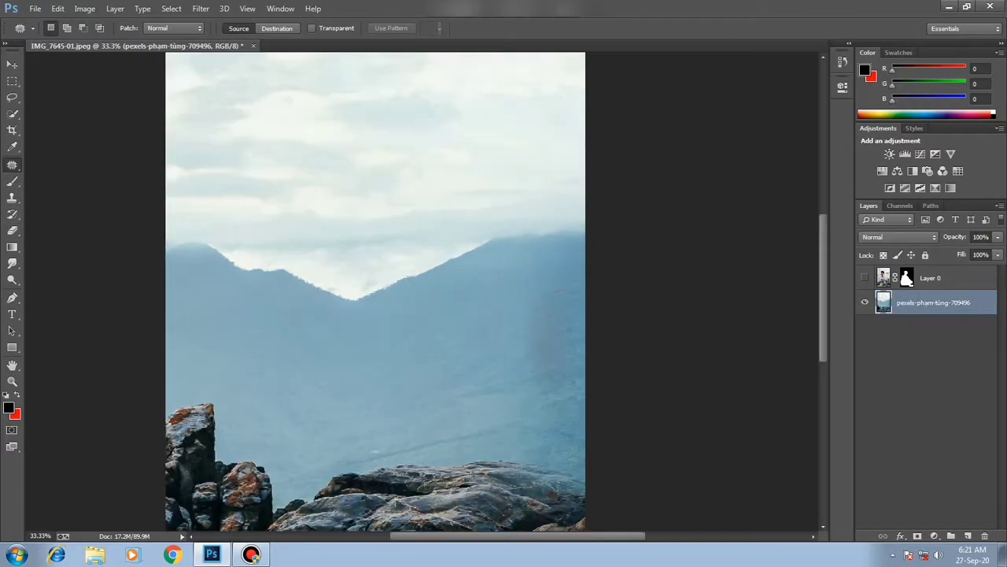
{"action": "left_click_drag", "start_coordinate": [543, 362], "coordinate": [383, 340]}
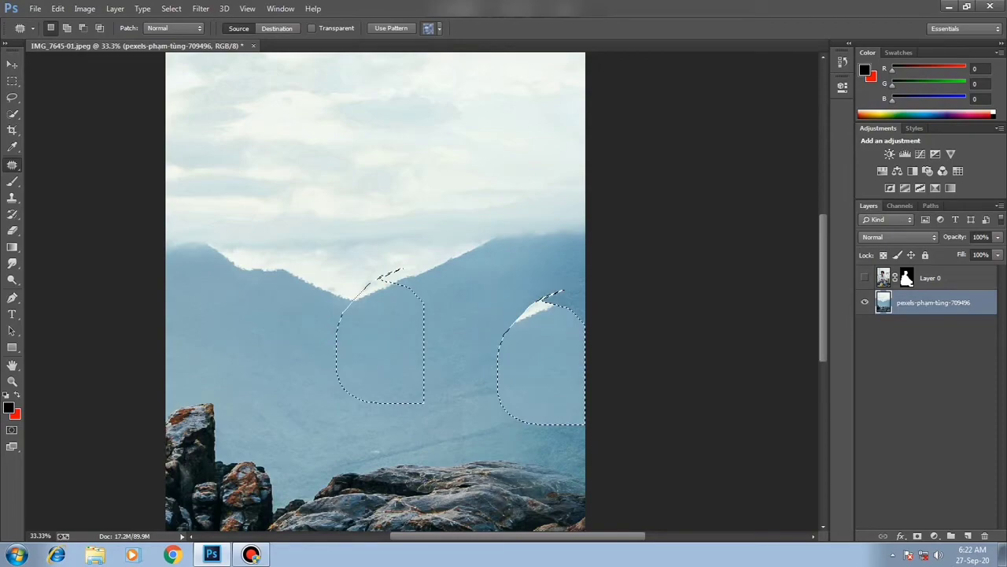
{"action": "left_click_drag", "start_coordinate": [508, 329], "coordinate": [516, 425]}
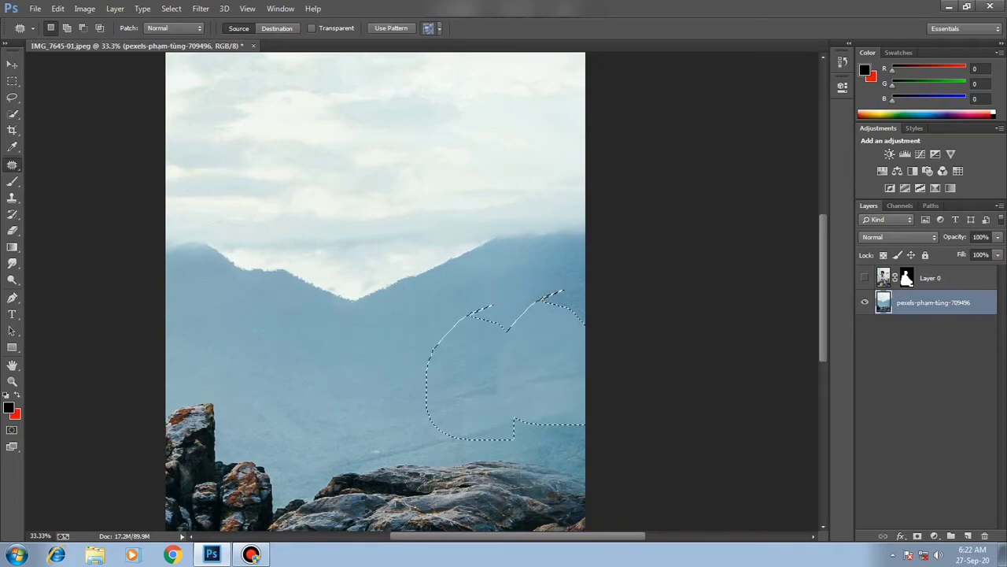
{"action": "key", "text": "ctrl+d"}
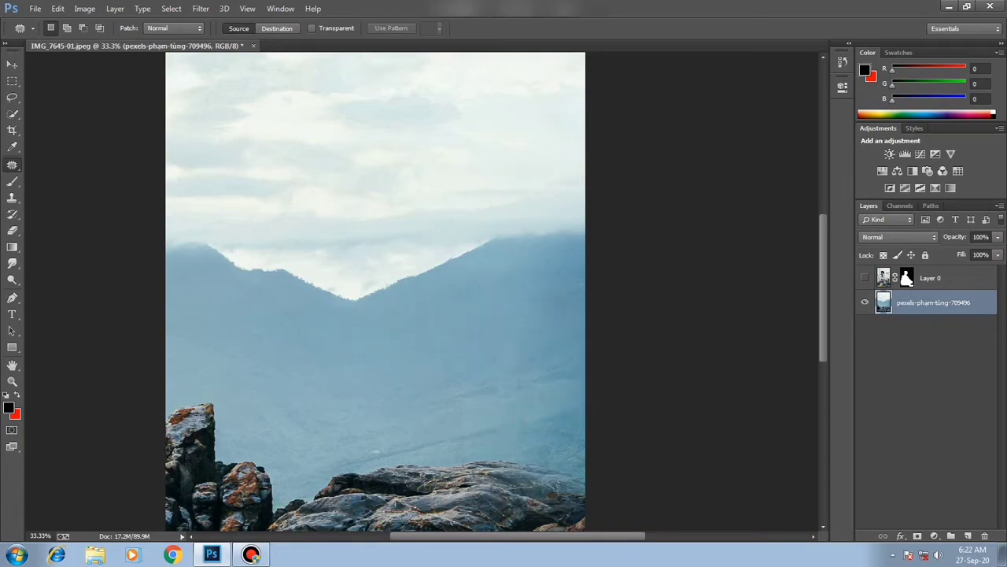
{"action": "key", "text": "ctrl+minus"}
{"action": "left_click", "coordinate": [865, 277]}
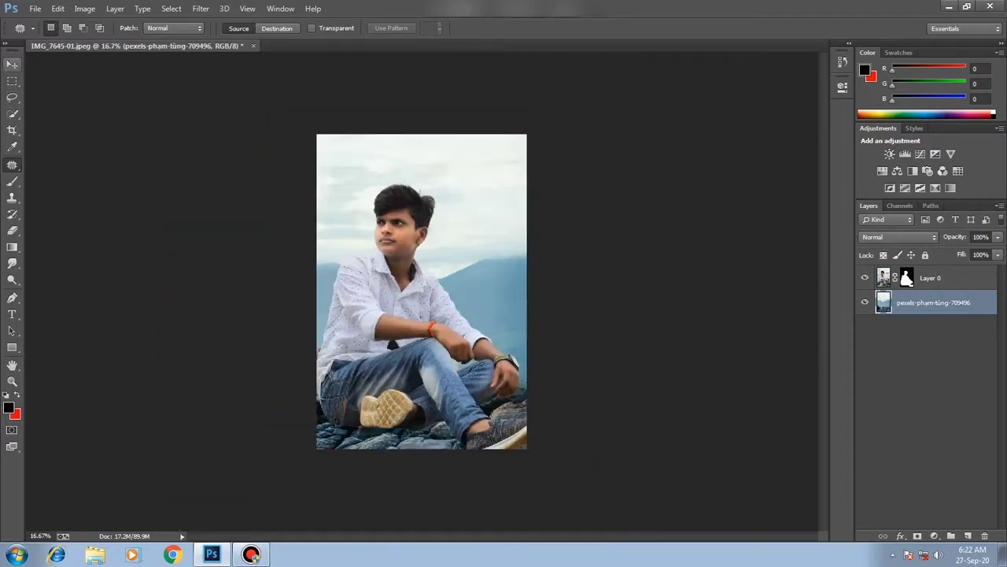
Step: Scale the boy layer down with Free Transform and raise him slightly
{"action": "key", "text": "v"}
{"action": "left_click", "coordinate": [930, 278]}
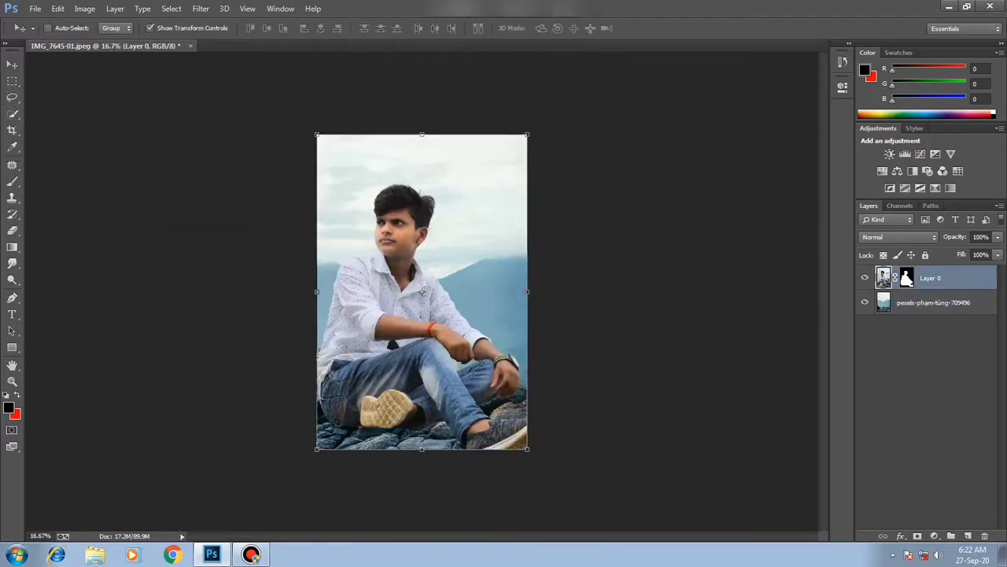
{"action": "left_click_drag", "start_coordinate": [316, 135], "coordinate": [382, 231]}
{"action": "left_click_drag", "start_coordinate": [500, 311], "coordinate": [500, 303]}
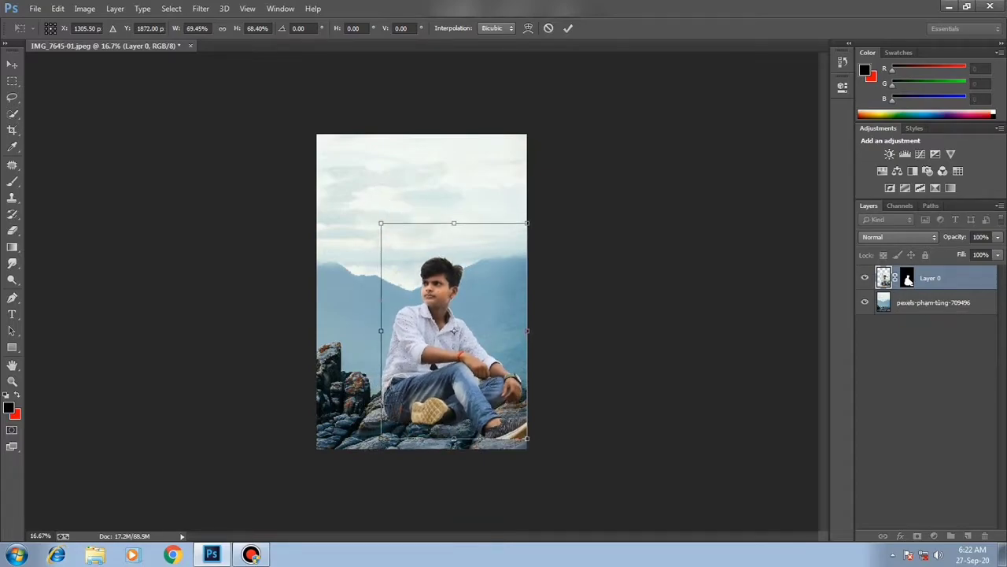
{"action": "scroll", "coordinate": [453, 330], "scroll_direction": "up", "scroll_amount": 2, "text": "alt"}
{"action": "key", "text": "Return"}
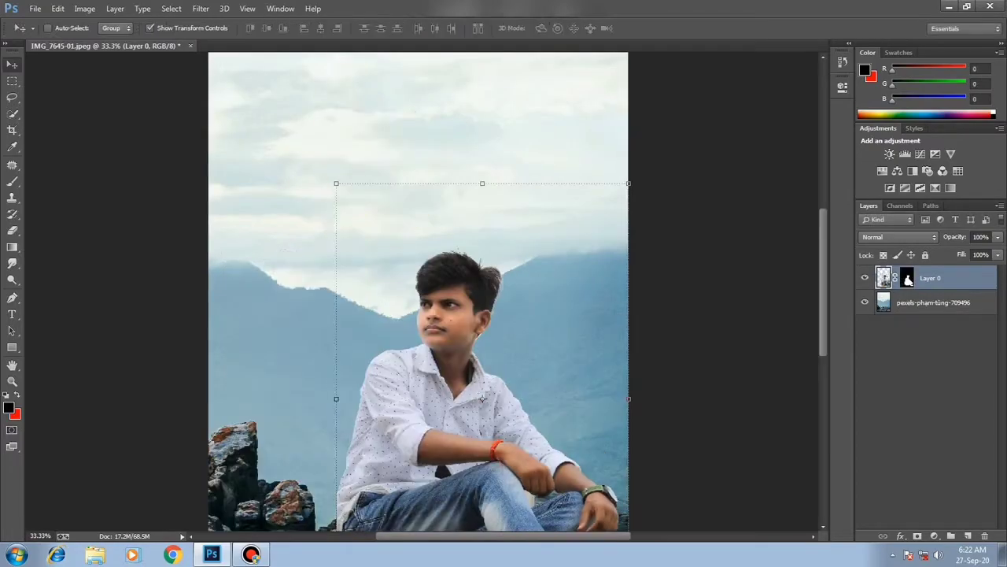
{"action": "scroll", "coordinate": [482, 398], "scroll_direction": "down", "scroll_amount": 1, "text": "alt"}
{"action": "scroll", "coordinate": [472, 354], "scroll_direction": "up", "scroll_amount": 1, "text": "alt"}
{"action": "scroll", "coordinate": [456, 299], "scroll_direction": "up", "scroll_amount": 1, "text": "alt"}
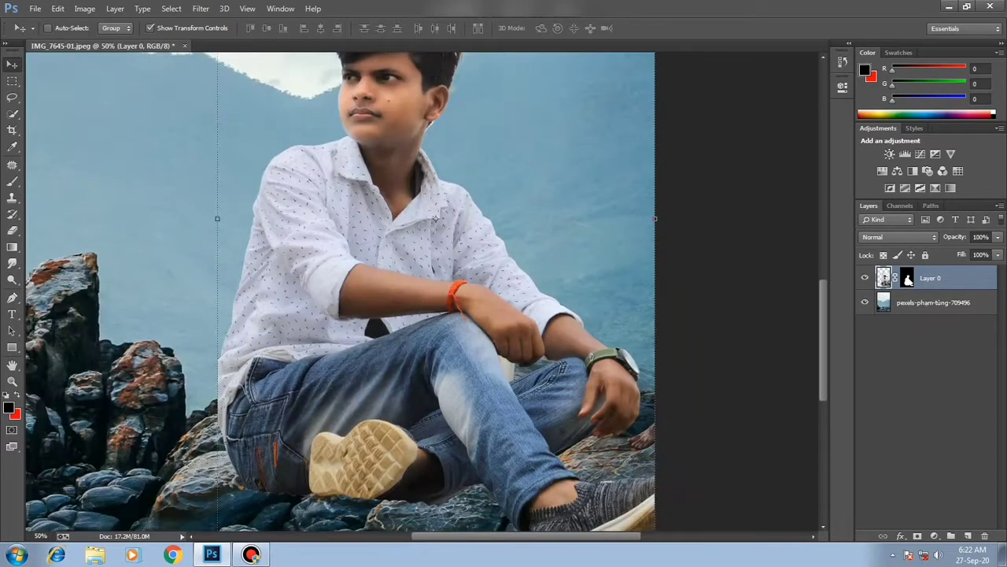
{"action": "scroll", "coordinate": [435, 218], "scroll_direction": "down", "scroll_amount": 1, "text": "alt"}
{"action": "left_click_drag", "start_coordinate": [547, 432], "coordinate": [537, 425]}
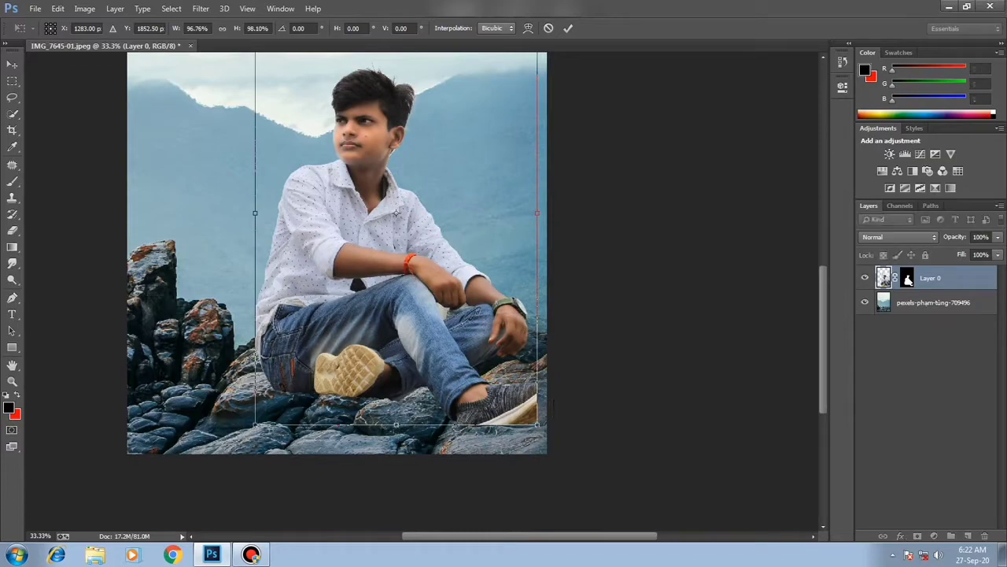
{"action": "key", "text": "Return"}
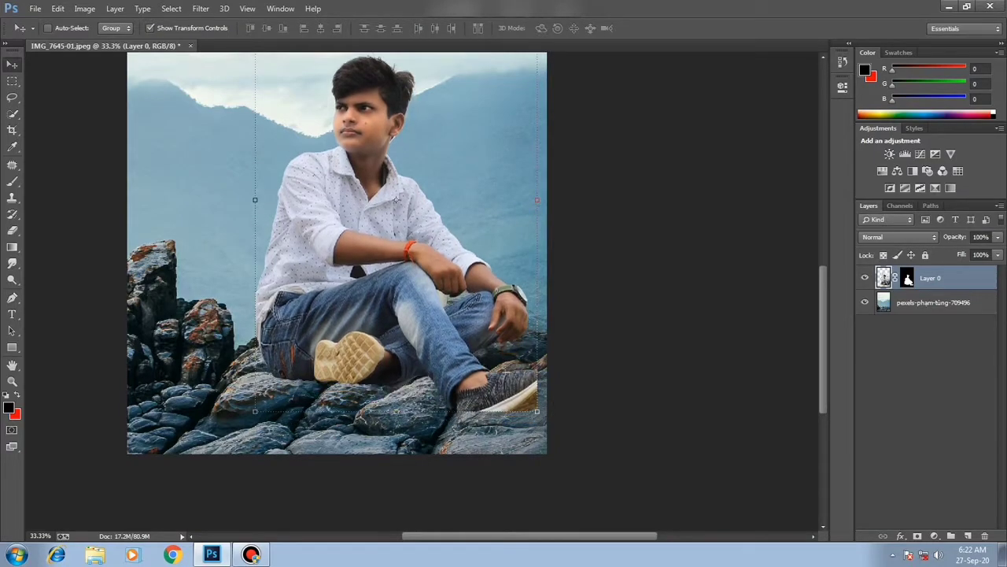
Step: Enlarge the mountain background layer slightly and shift it left
{"action": "scroll", "coordinate": [337, 291], "scroll_direction": "up", "scroll_amount": 2}
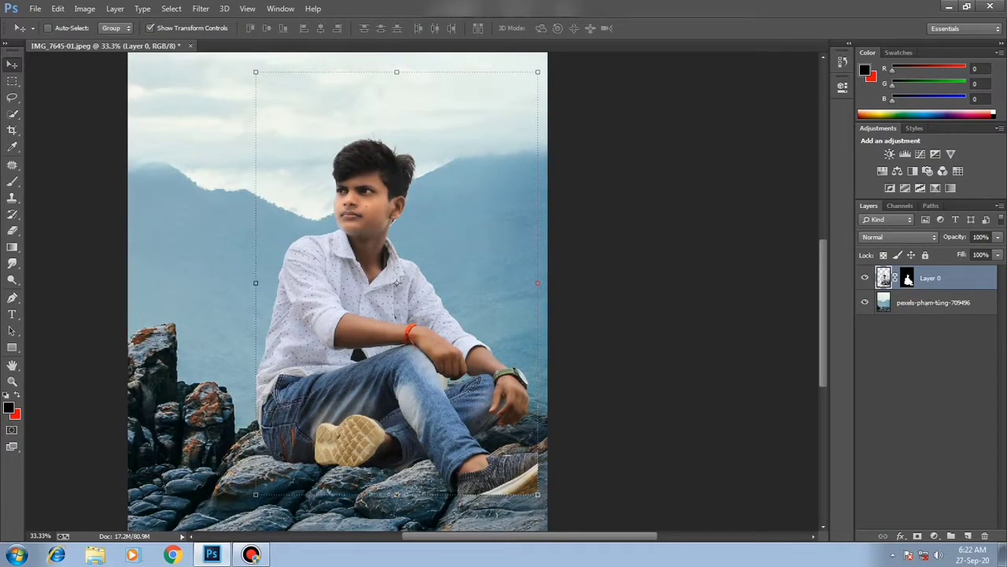
{"action": "key", "text": "ctrl+minus"}
{"action": "key", "text": "alt+bracketleft"}
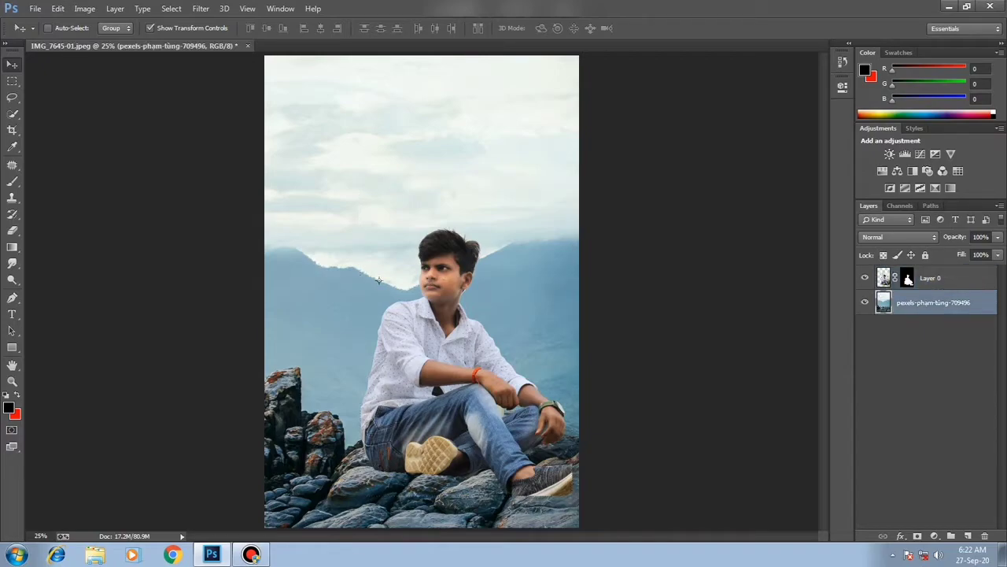
{"action": "key", "text": "ctrl+minus"}
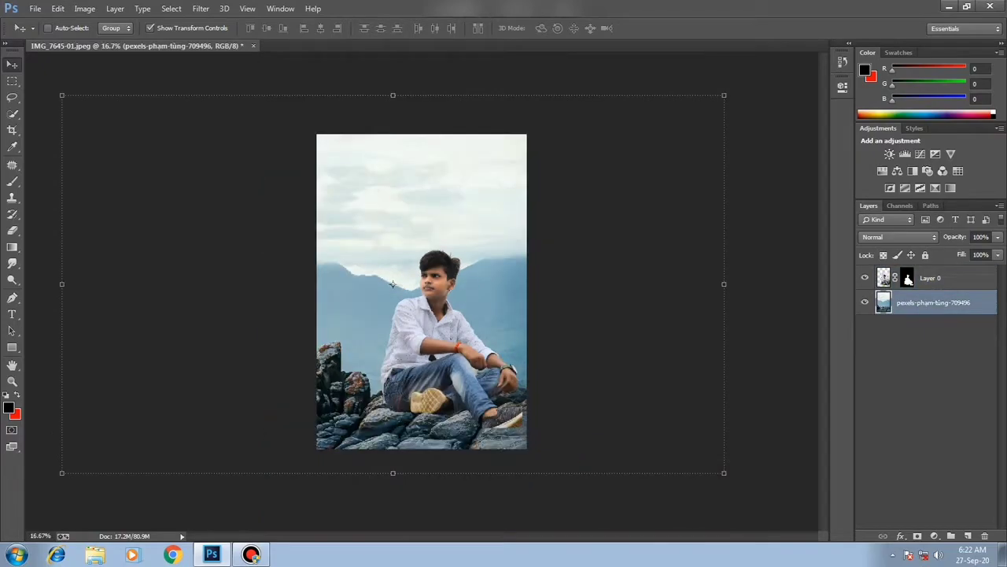
{"action": "left_click_drag", "start_coordinate": [724, 473], "coordinate": [746, 497]}
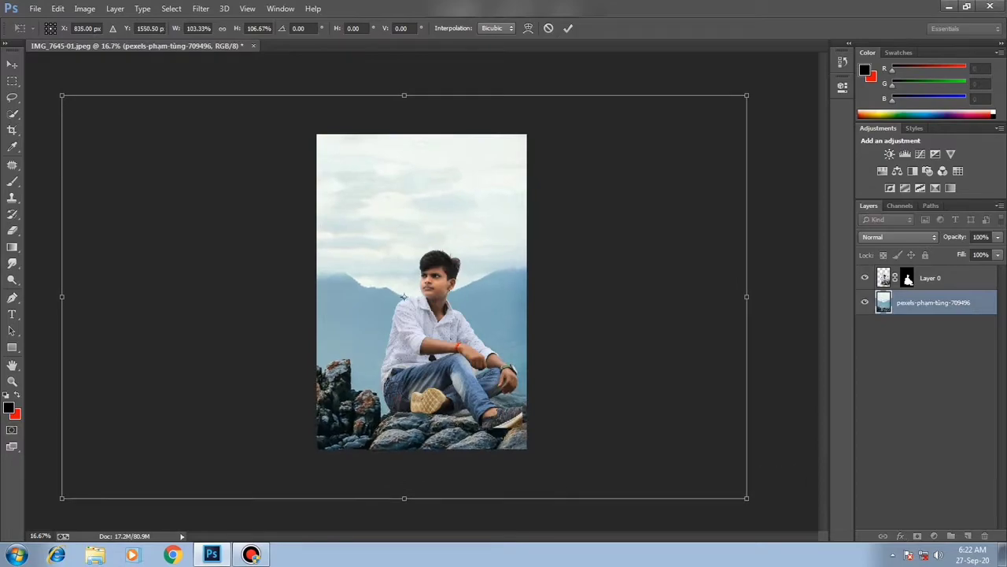
{"action": "left_click_drag", "start_coordinate": [623, 395], "coordinate": [600, 399]}
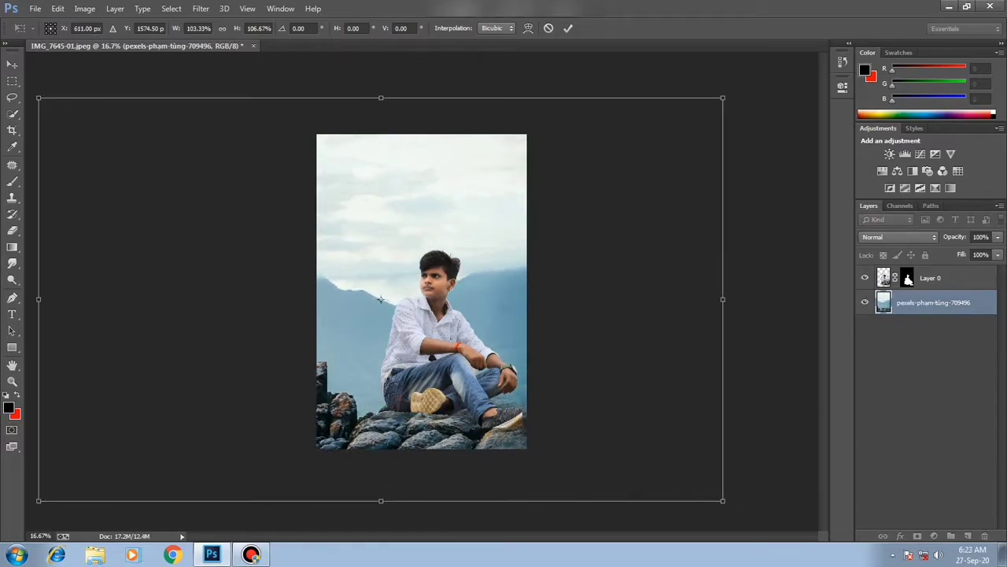
{"action": "key", "text": "Return"}
Step: Nudge the boy slightly lower so he sits on the rocks
{"action": "left_click", "coordinate": [452, 321], "text": "ctrl"}
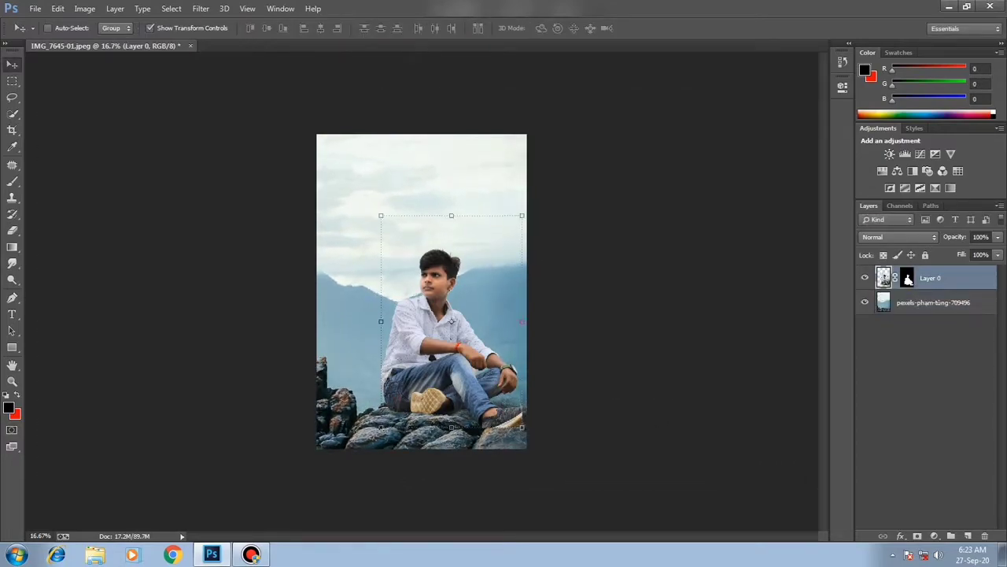
{"action": "mouse_move", "coordinate": [452, 321]}
{"action": "left_mouse_down"}
{"action": "mouse_move", "coordinate": [462, 319]}
{"action": "mouse_move", "coordinate": [452, 322]}
{"action": "left_mouse_up"}
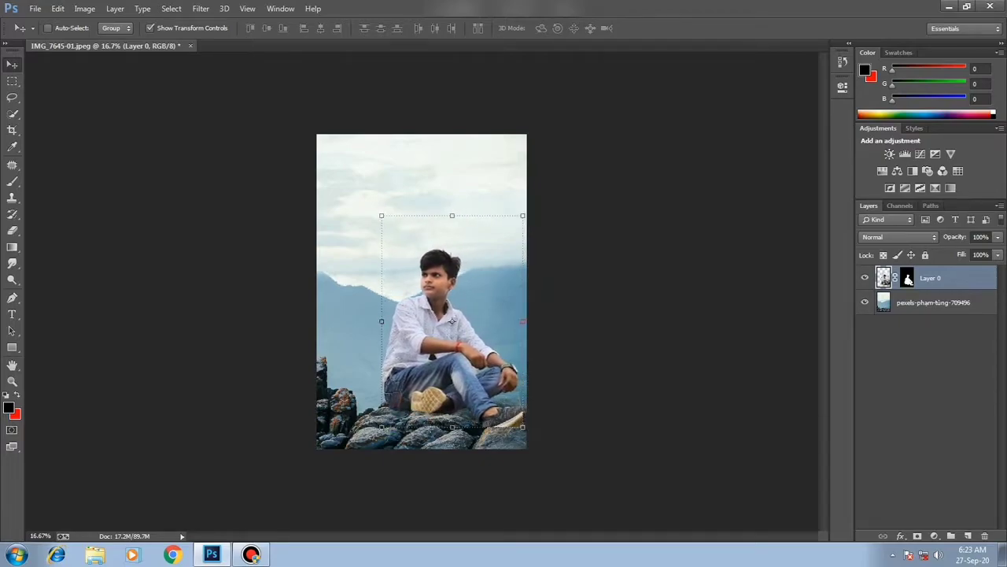
{"action": "left_click_drag", "start_coordinate": [452, 321], "coordinate": [451, 323]}
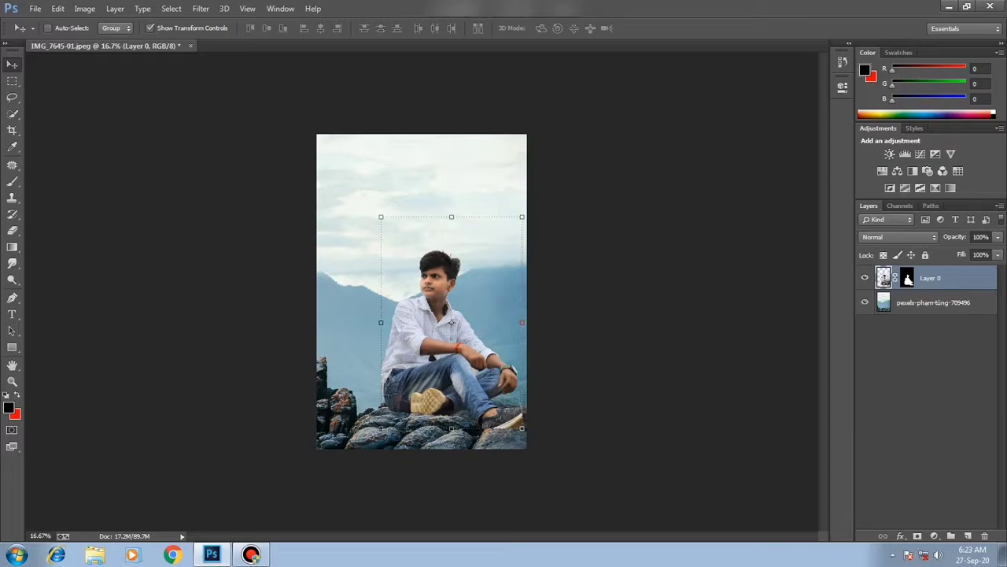
{"action": "key", "text": "ctrl+plus"}
{"action": "key", "text": "ctrl+plus"}
{"action": "key", "text": "ctrl+plus"}
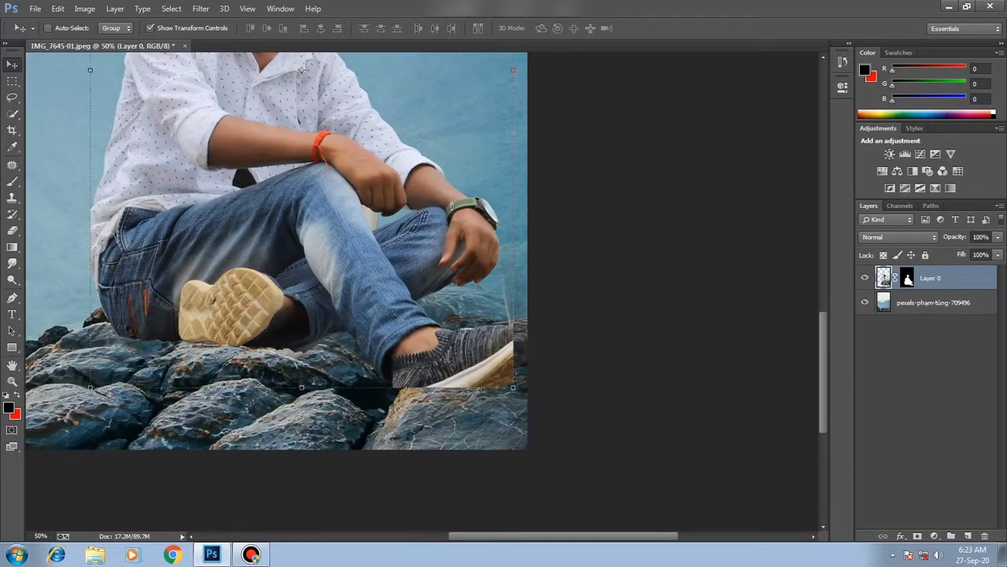
{"action": "key", "text": "ctrl+plus"}
{"action": "key", "text": "ctrl+plus"}
Step: Convert the boy layer (Layer 0) to a smart object
{"action": "key", "text": "e"}
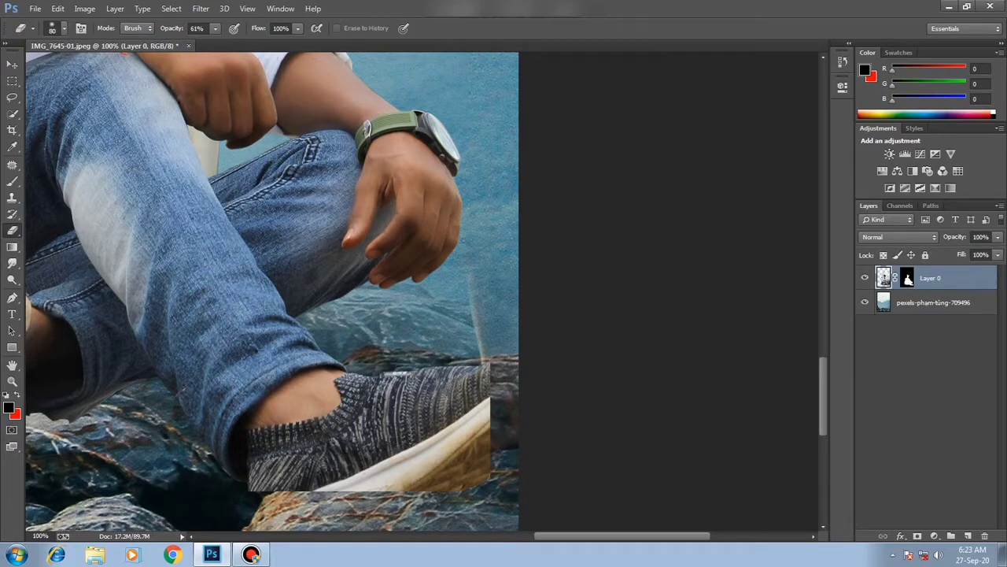
{"action": "right_click", "coordinate": [937, 278]}
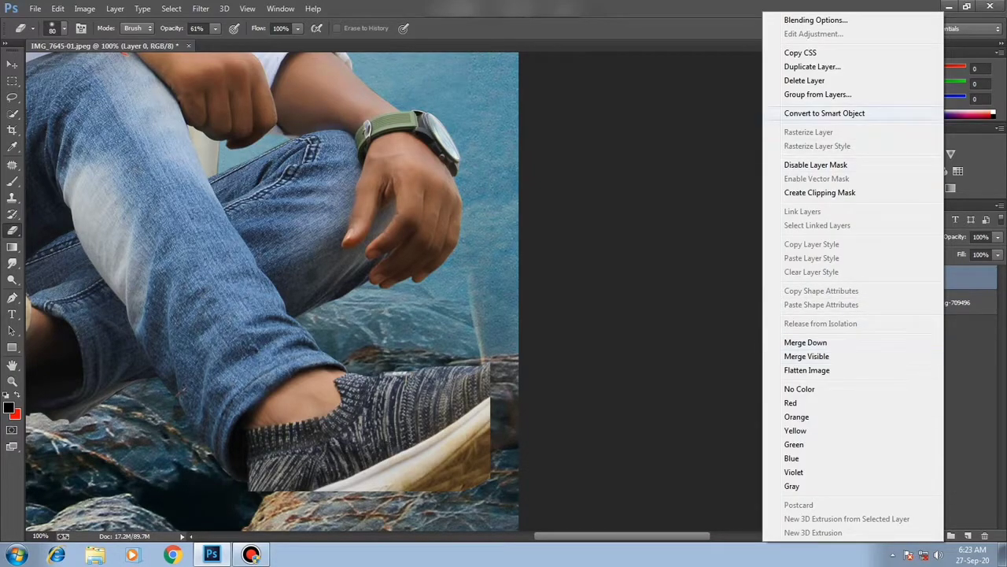
{"action": "left_click", "coordinate": [824, 113]}
Step: Patch away the pale streak in the water beside the boy's hand on the background
{"action": "key", "text": "alt+bracketleft"}
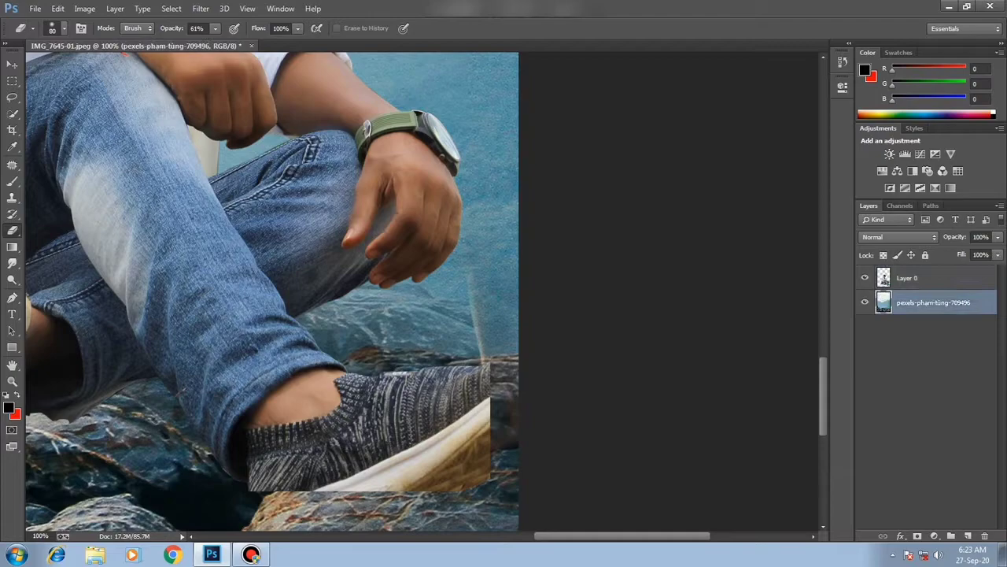
{"action": "key", "text": "j"}
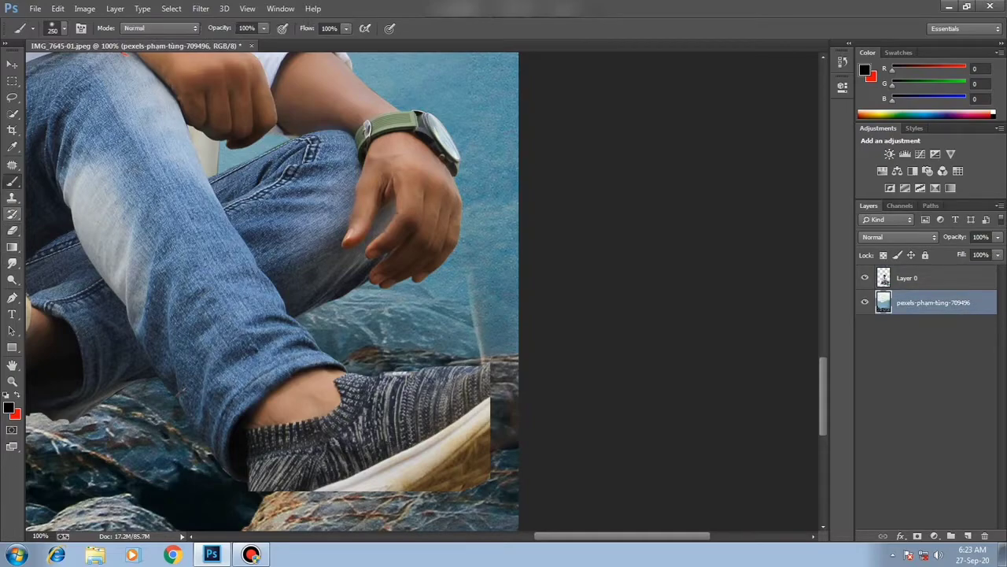
{"action": "key", "text": "shift+j"}
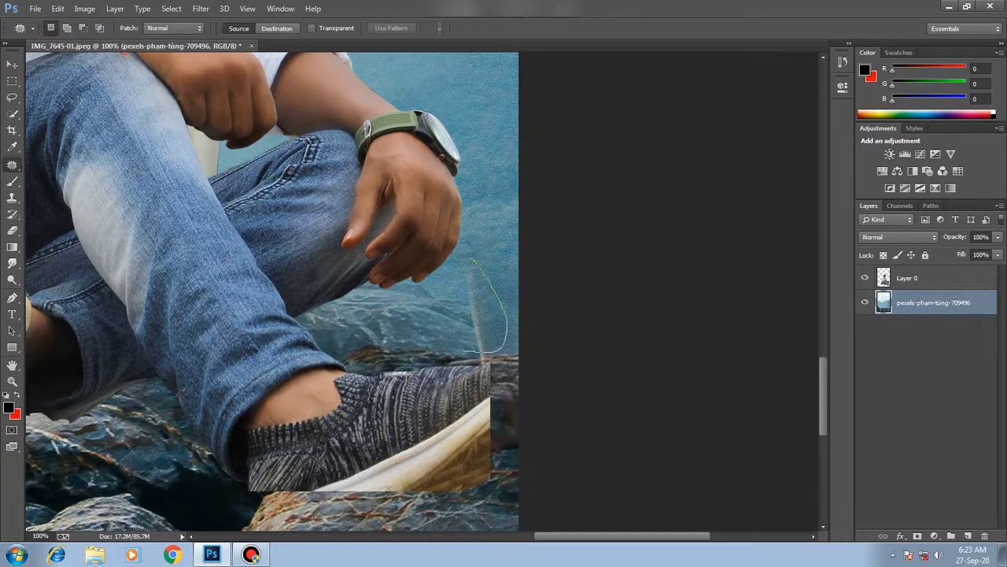
{"action": "key", "text": "ctrl+d"}
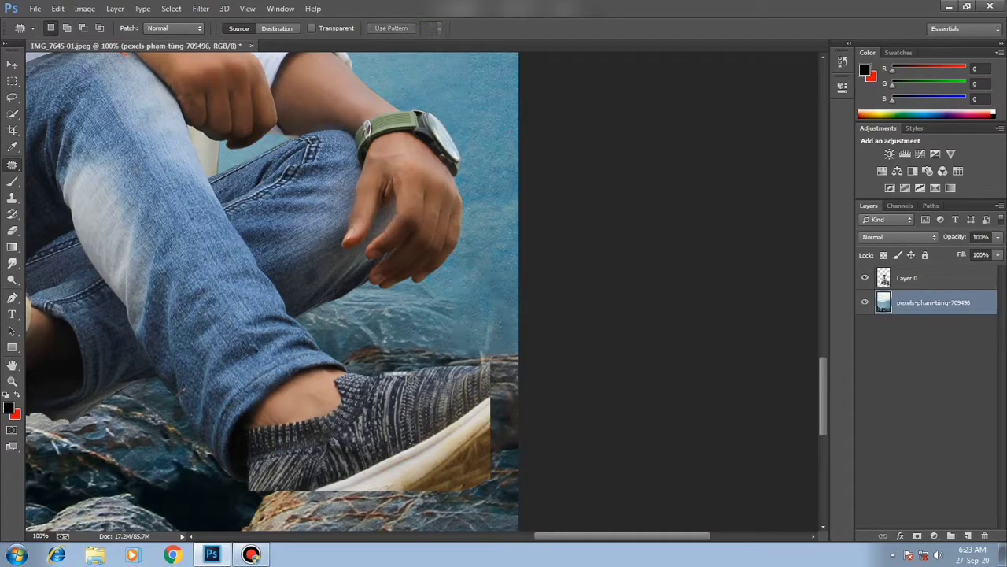
{"action": "mouse_move", "coordinate": [472, 356]}
{"action": "left_mouse_down"}
{"action": "mouse_move", "coordinate": [489, 346]}
{"action": "mouse_move", "coordinate": [460, 324]}
{"action": "left_mouse_up"}
{"action": "key", "text": "ctrl+d"}
{"action": "key", "text": "ctrl+minus"}
{"action": "key", "text": "alt+bracketright"}
{"action": "key", "text": "ctrl+plus"}
{"action": "key", "text": "ctrl+plus"}
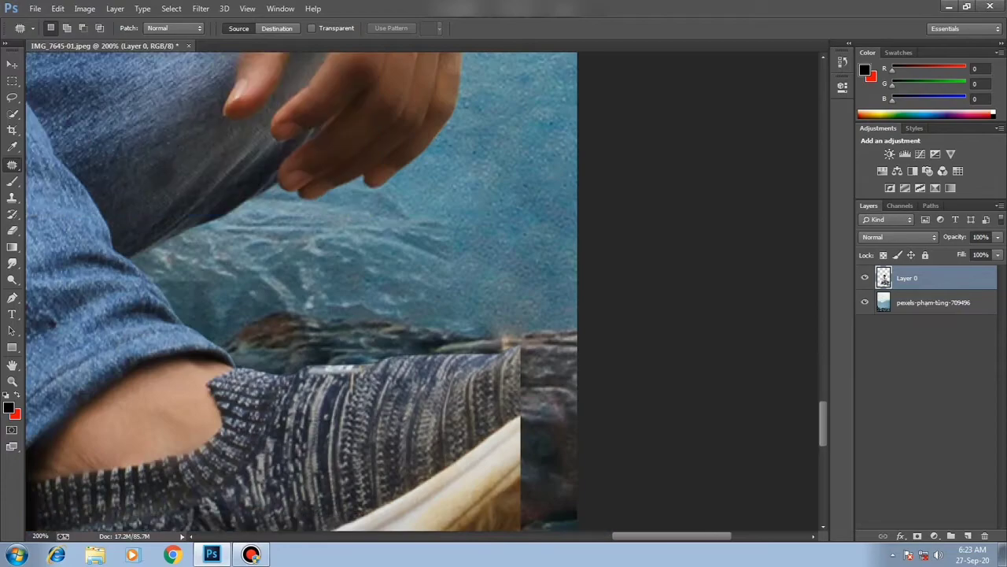
Step: Duplicate the boy layer and clone sweater and white shoe-edge texture across the seam
{"action": "key", "text": "ctrl+j"}
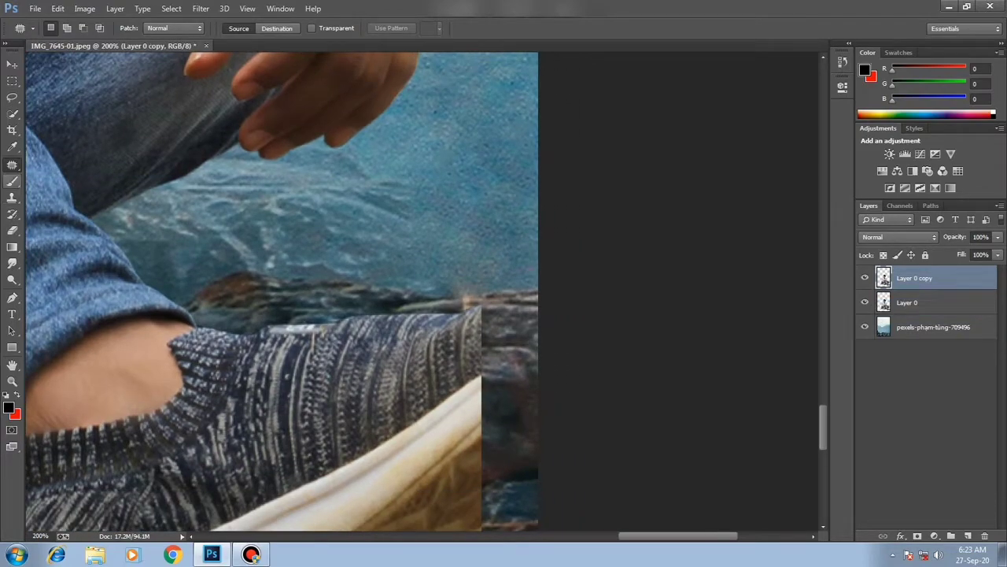
{"action": "key", "text": "s"}
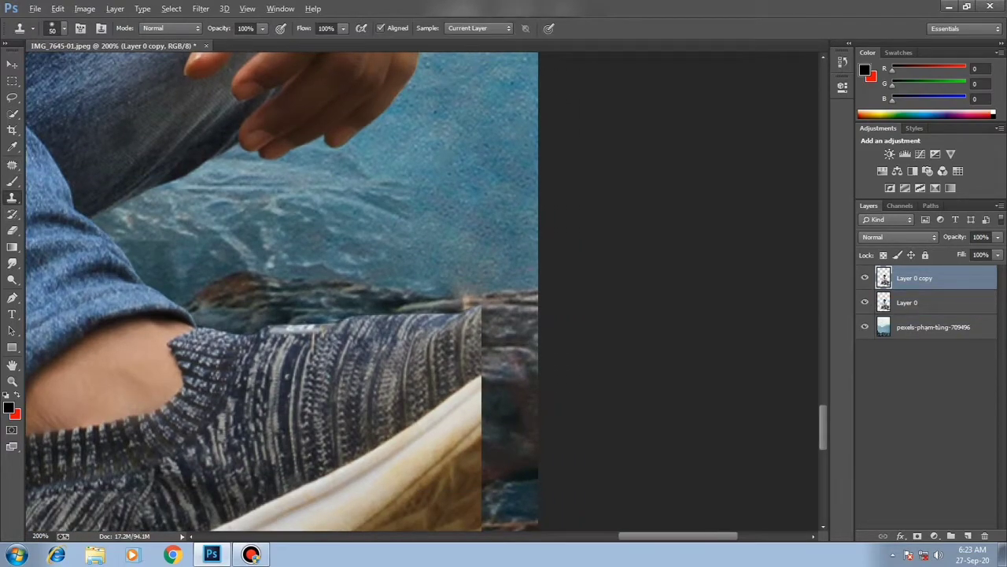
{"action": "mouse_move", "coordinate": [472, 338]}
{"action": "left_mouse_down"}
{"action": "mouse_move", "coordinate": [492, 315]}
{"action": "mouse_move", "coordinate": [496, 413]}
{"action": "left_mouse_up"}
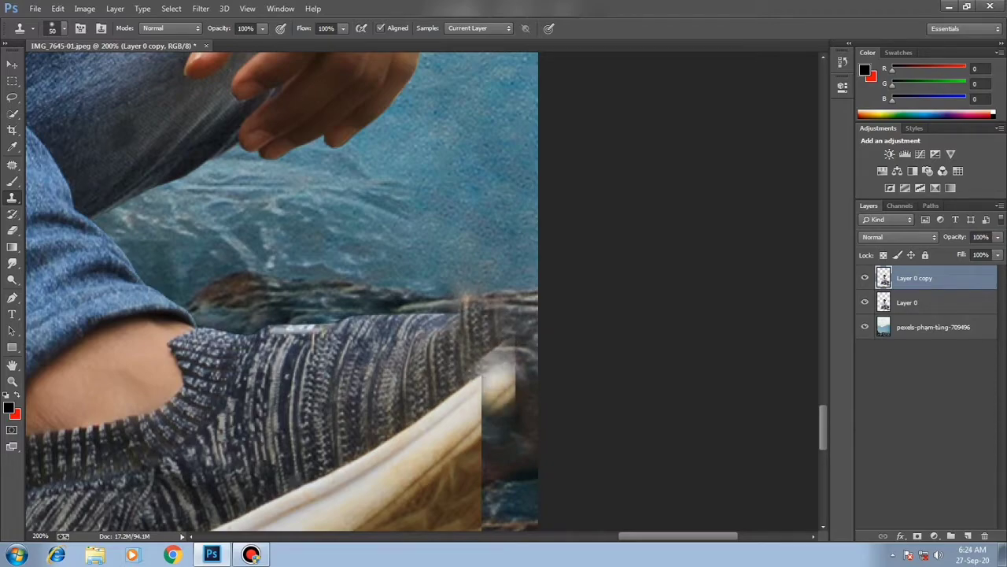
{"action": "mouse_move", "coordinate": [496, 377]}
{"action": "left_mouse_down"}
{"action": "mouse_move", "coordinate": [488, 457]}
{"action": "mouse_move", "coordinate": [492, 440]}
{"action": "left_mouse_up"}
{"action": "left_click_drag", "start_coordinate": [460, 511], "coordinate": [512, 484]}
{"action": "mouse_move", "coordinate": [499, 414]}
{"action": "left_mouse_down"}
{"action": "mouse_move", "coordinate": [448, 378]}
{"action": "mouse_move", "coordinate": [519, 428]}
{"action": "mouse_move", "coordinate": [507, 491]}
{"action": "left_mouse_up"}
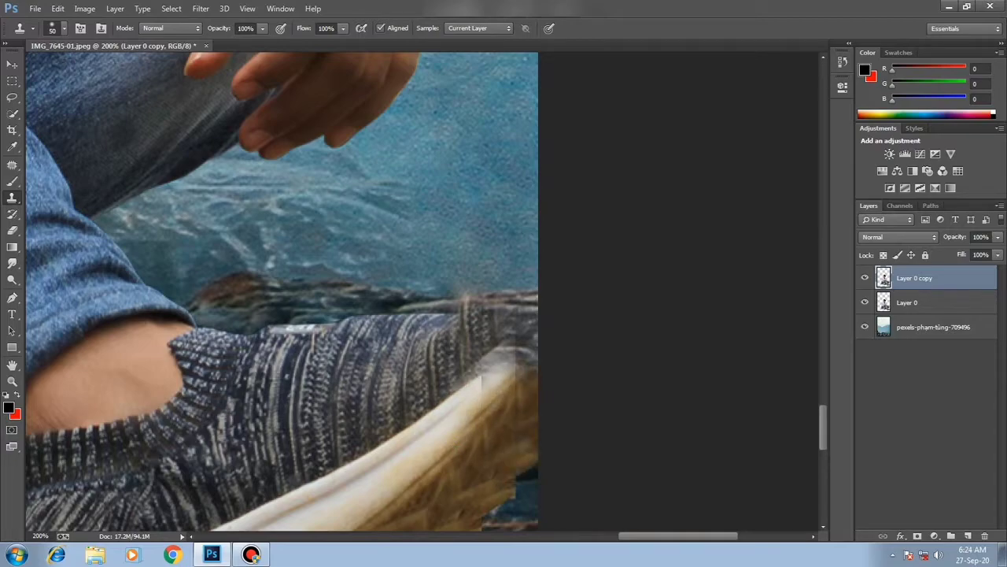
Step: Clone tan shoe texture over the grey-white area at the shoe's right edge
{"action": "left_click_drag", "start_coordinate": [473, 354], "coordinate": [498, 212]}
{"action": "mouse_move", "coordinate": [492, 154]}
{"action": "left_mouse_down"}
{"action": "mouse_move", "coordinate": [488, 189]}
{"action": "mouse_move", "coordinate": [511, 260]}
{"action": "left_mouse_up"}
{"action": "mouse_move", "coordinate": [472, 303]}
{"action": "left_mouse_down"}
{"action": "mouse_move", "coordinate": [480, 260]}
{"action": "mouse_move", "coordinate": [543, 212]}
{"action": "left_mouse_up"}
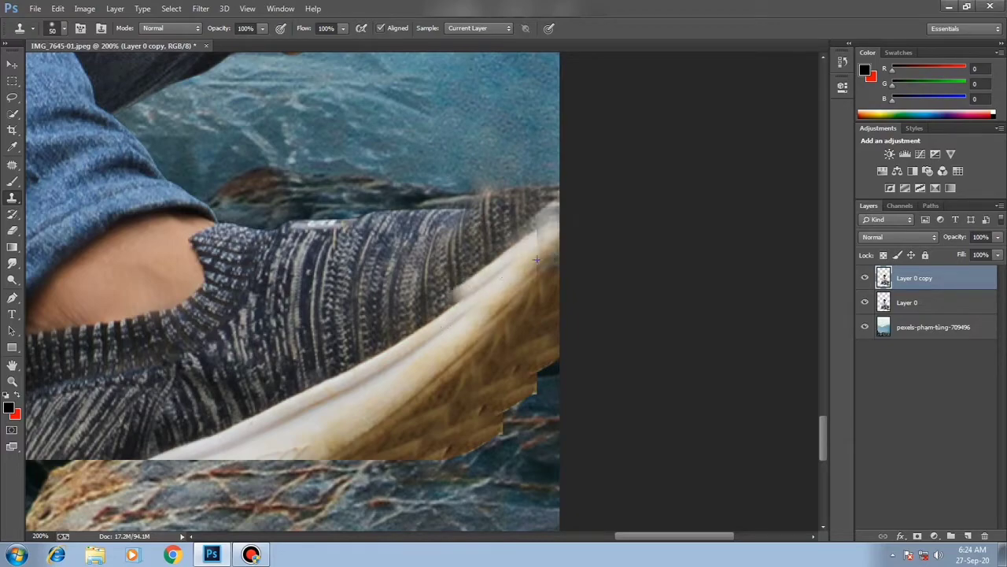
{"action": "mouse_move", "coordinate": [550, 260]}
{"action": "left_mouse_down"}
{"action": "mouse_move", "coordinate": [472, 347]}
{"action": "mouse_move", "coordinate": [468, 413]}
{"action": "left_mouse_up"}
{"action": "left_click_drag", "start_coordinate": [543, 212], "coordinate": [516, 236]}
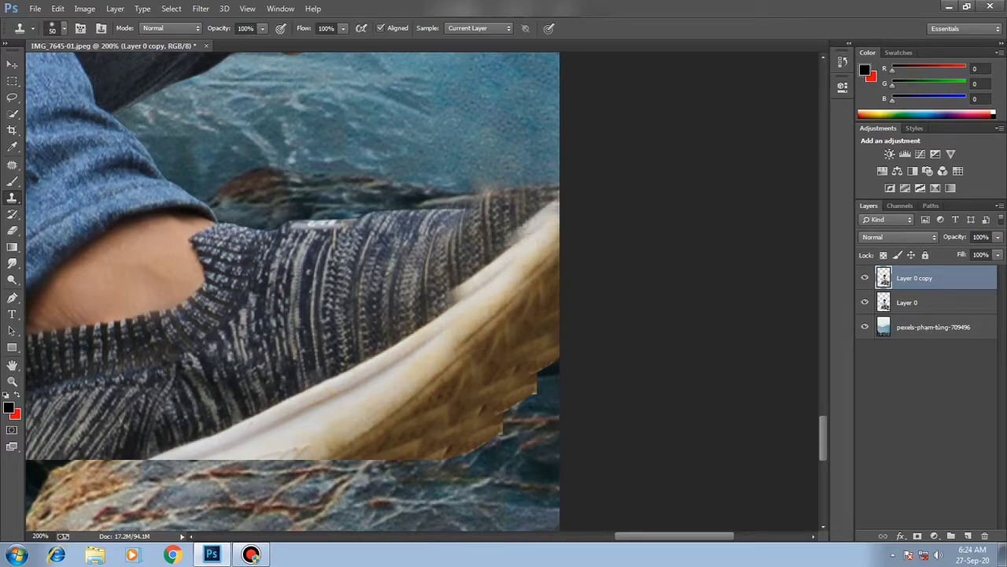
{"action": "left_click_drag", "start_coordinate": [441, 303], "coordinate": [421, 331]}
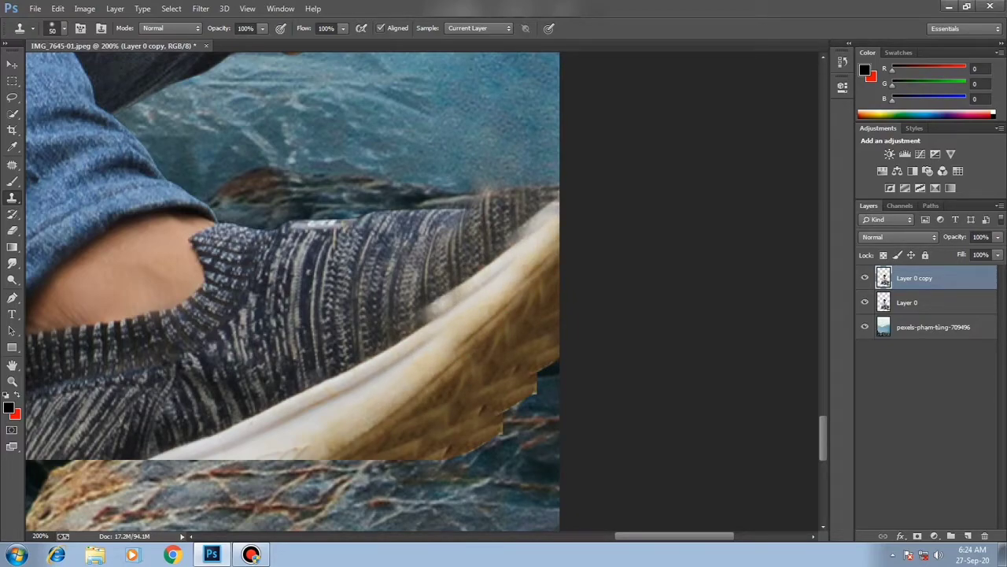
Step: Clean up the shoe's ragged right edge and rebuild its knit texture
{"action": "mouse_move", "coordinate": [523, 228]}
{"action": "left_mouse_down"}
{"action": "mouse_move", "coordinate": [500, 252]}
{"action": "mouse_move", "coordinate": [429, 279]}
{"action": "left_mouse_up"}
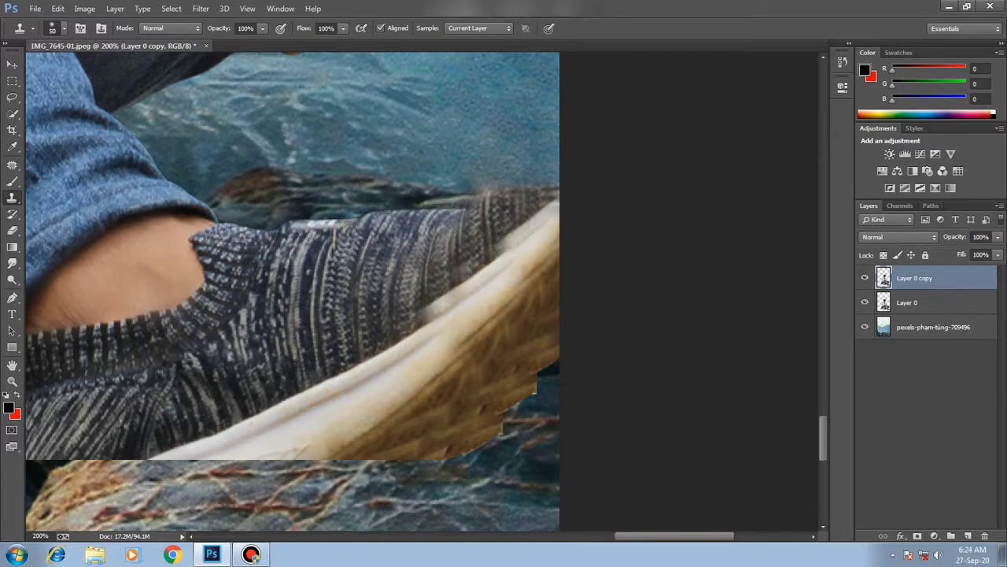
{"action": "left_click_drag", "start_coordinate": [504, 243], "coordinate": [464, 271]}
{"action": "mouse_move", "coordinate": [519, 228]}
{"action": "left_mouse_down"}
{"action": "mouse_move", "coordinate": [476, 276]}
{"action": "mouse_move", "coordinate": [547, 206]}
{"action": "left_mouse_up"}
{"action": "mouse_move", "coordinate": [504, 236]}
{"action": "left_mouse_down"}
{"action": "mouse_move", "coordinate": [420, 296]}
{"action": "mouse_move", "coordinate": [452, 264]}
{"action": "mouse_move", "coordinate": [476, 303]}
{"action": "mouse_move", "coordinate": [465, 310]}
{"action": "mouse_move", "coordinate": [484, 311]}
{"action": "mouse_move", "coordinate": [484, 263]}
{"action": "mouse_move", "coordinate": [557, 200]}
{"action": "left_mouse_up"}
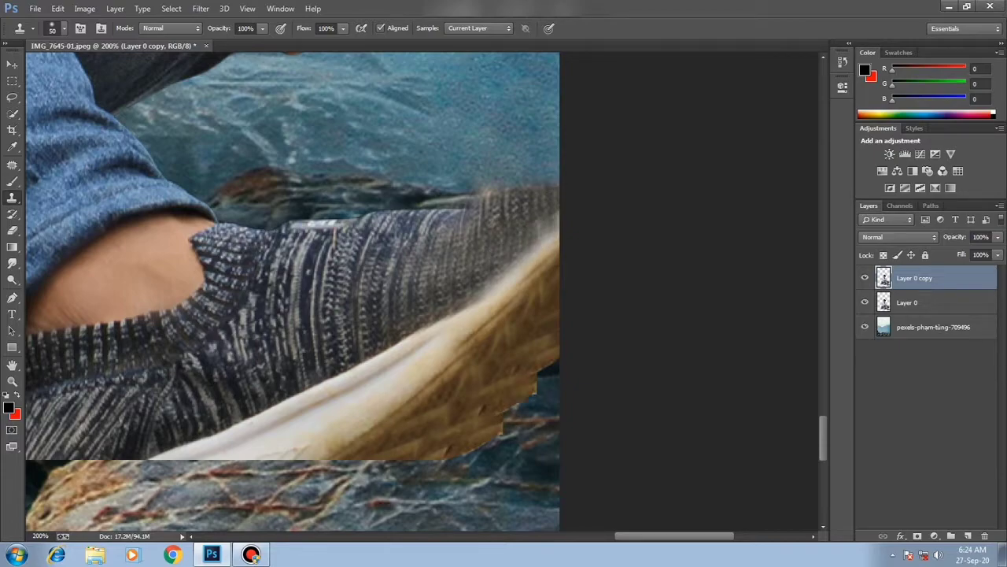
Step: Fill the jagged sole edge and dark notch with sole texture over the rock
{"action": "mouse_move", "coordinate": [516, 394]}
{"action": "left_mouse_down"}
{"action": "mouse_move", "coordinate": [472, 453]}
{"action": "mouse_move", "coordinate": [384, 439]}
{"action": "mouse_move", "coordinate": [291, 444]}
{"action": "left_mouse_up"}
{"action": "mouse_move", "coordinate": [547, 378]}
{"action": "left_mouse_down"}
{"action": "mouse_move", "coordinate": [545, 338]}
{"action": "mouse_move", "coordinate": [497, 423]}
{"action": "mouse_move", "coordinate": [499, 460]}
{"action": "mouse_move", "coordinate": [543, 421]}
{"action": "mouse_move", "coordinate": [463, 469]}
{"action": "left_mouse_up"}
{"action": "left_click_drag", "start_coordinate": [472, 464], "coordinate": [653, 356]}
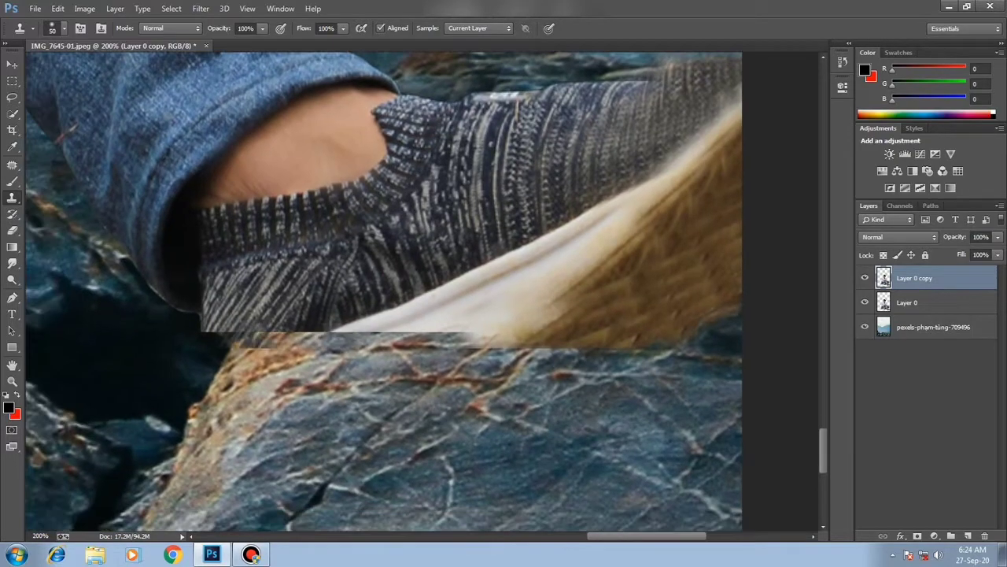
{"action": "key", "text": "super"}
{"action": "key", "text": "super"}
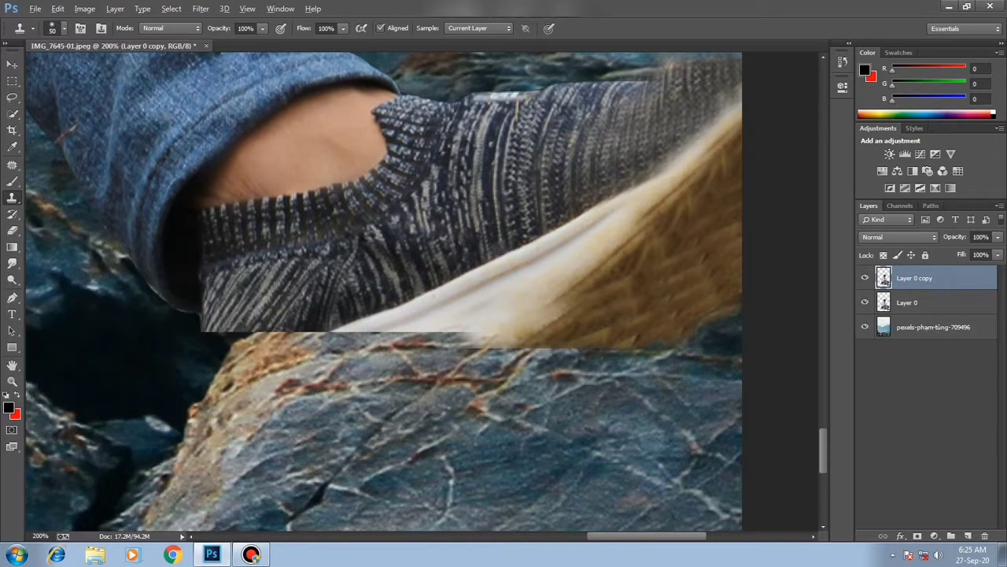
Step: Blend the shoe fabric smoothly into the rock seam
{"action": "left_click_drag", "start_coordinate": [225, 316], "coordinate": [219, 333]}
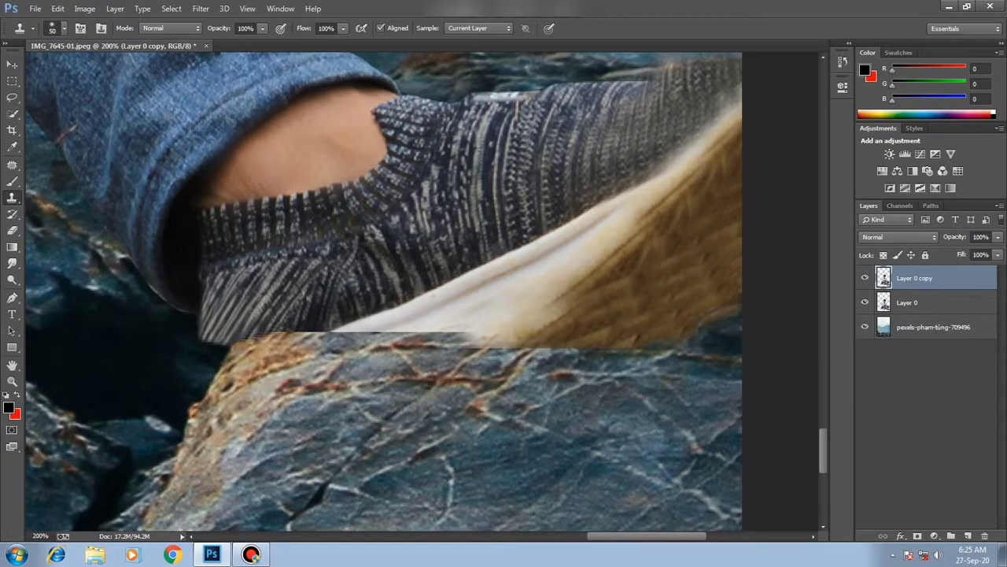
{"action": "left_click_drag", "start_coordinate": [304, 359], "coordinate": [296, 364]}
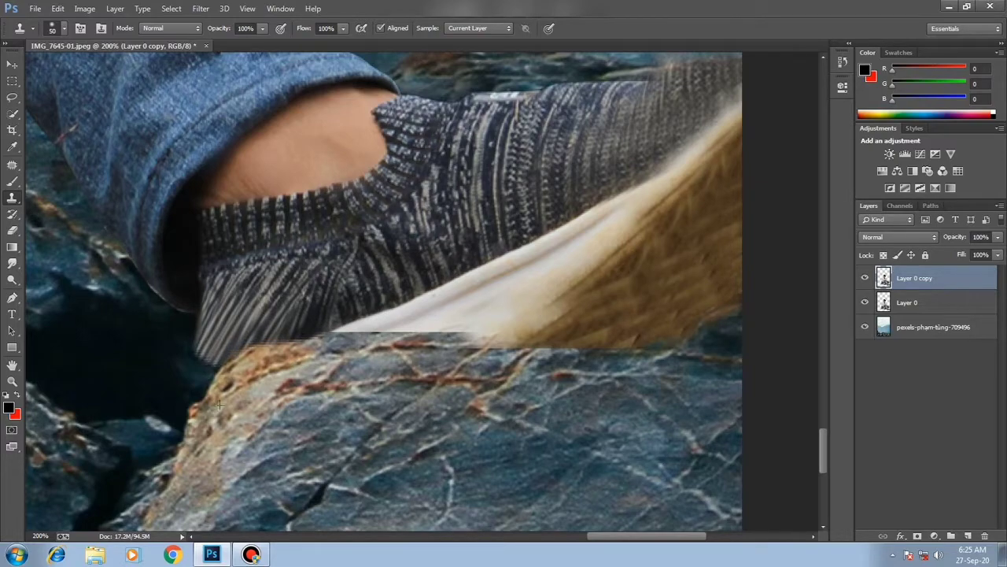
{"action": "left_click_drag", "start_coordinate": [246, 345], "coordinate": [302, 345]}
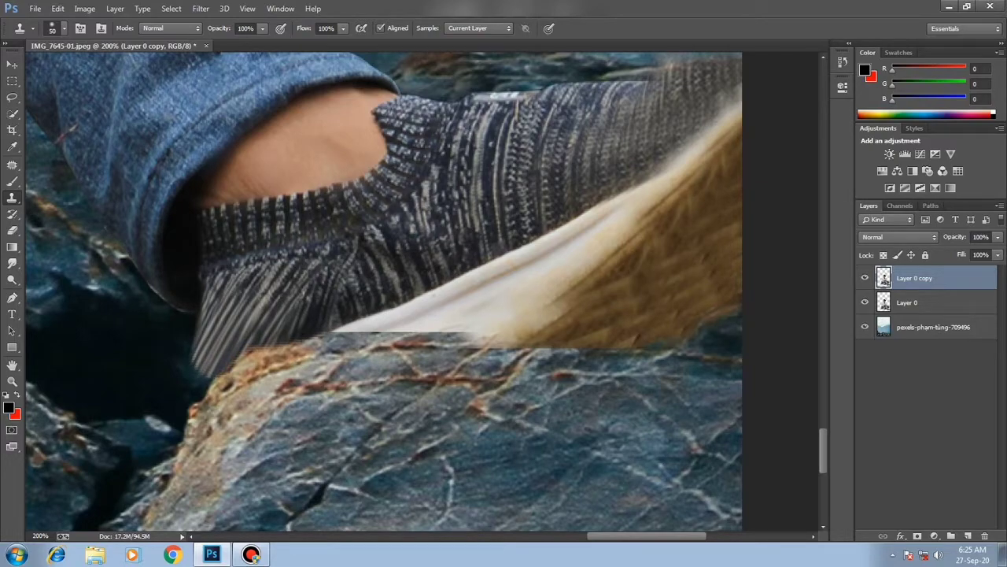
{"action": "mouse_move", "coordinate": [232, 354]}
{"action": "left_mouse_down"}
{"action": "mouse_move", "coordinate": [271, 363]}
{"action": "mouse_move", "coordinate": [204, 390]}
{"action": "mouse_move", "coordinate": [325, 337]}
{"action": "mouse_move", "coordinate": [425, 332]}
{"action": "mouse_move", "coordinate": [339, 350]}
{"action": "mouse_move", "coordinate": [252, 390]}
{"action": "left_mouse_up"}
Step: Extend and brighten the light sole edge down-left over the rock
{"action": "left_click_drag", "start_coordinate": [299, 354], "coordinate": [193, 411]}
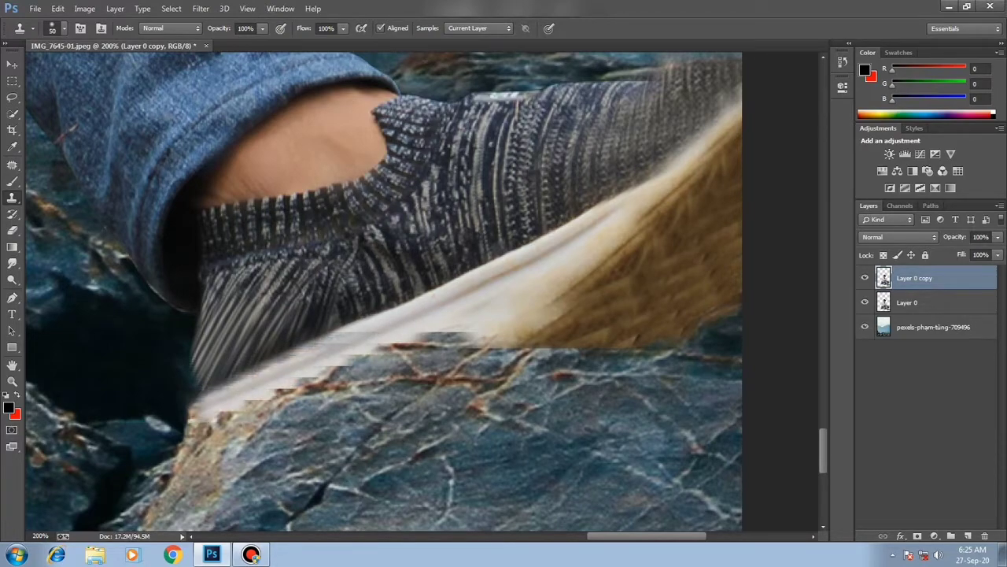
{"action": "mouse_move", "coordinate": [371, 355]}
{"action": "left_mouse_down"}
{"action": "mouse_move", "coordinate": [494, 333]}
{"action": "mouse_move", "coordinate": [303, 386]}
{"action": "left_mouse_up"}
{"action": "left_click_drag", "start_coordinate": [394, 369], "coordinate": [260, 405]}
{"action": "left_click_drag", "start_coordinate": [331, 390], "coordinate": [185, 432]}
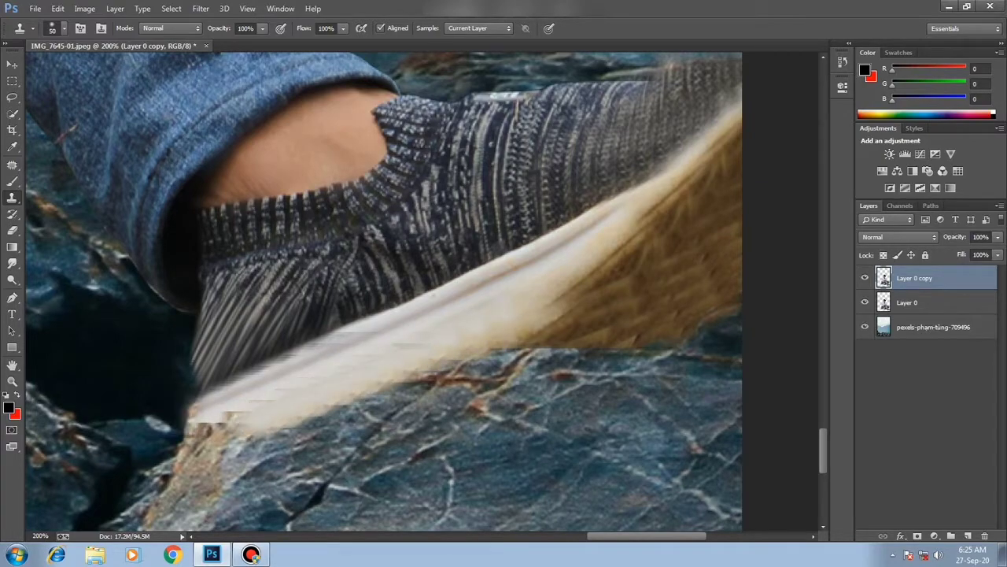
{"action": "left_click_drag", "start_coordinate": [299, 417], "coordinate": [205, 448]}
{"action": "left_click_drag", "start_coordinate": [519, 343], "coordinate": [322, 413]}
{"action": "left_click_drag", "start_coordinate": [425, 384], "coordinate": [181, 465]}
{"action": "left_click_drag", "start_coordinate": [220, 414], "coordinate": [173, 457]}
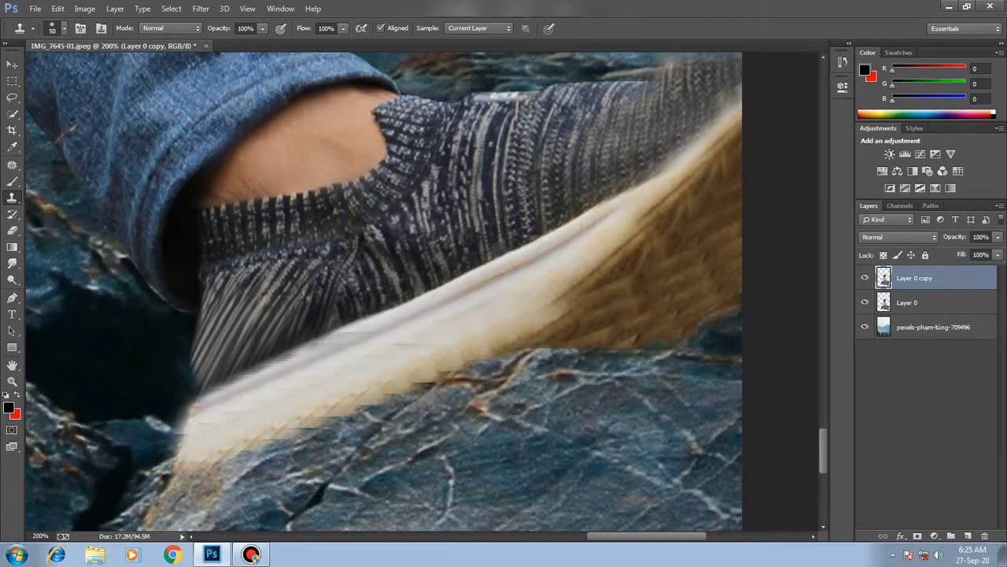
Step: Paint brown sole texture along the lower sole edge
{"action": "left_click_drag", "start_coordinate": [567, 331], "coordinate": [409, 399]}
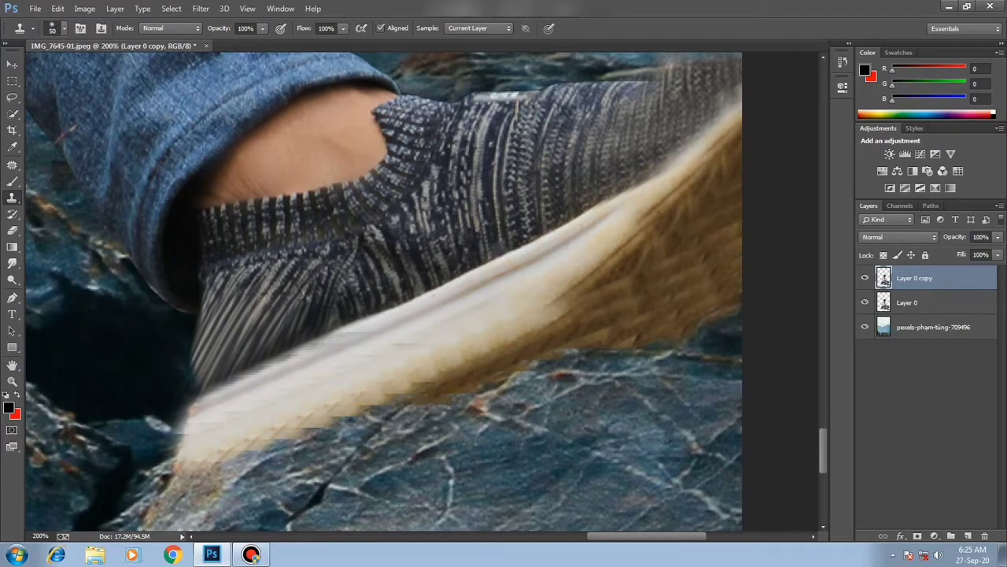
{"action": "left_click_drag", "start_coordinate": [646, 330], "coordinate": [472, 398]}
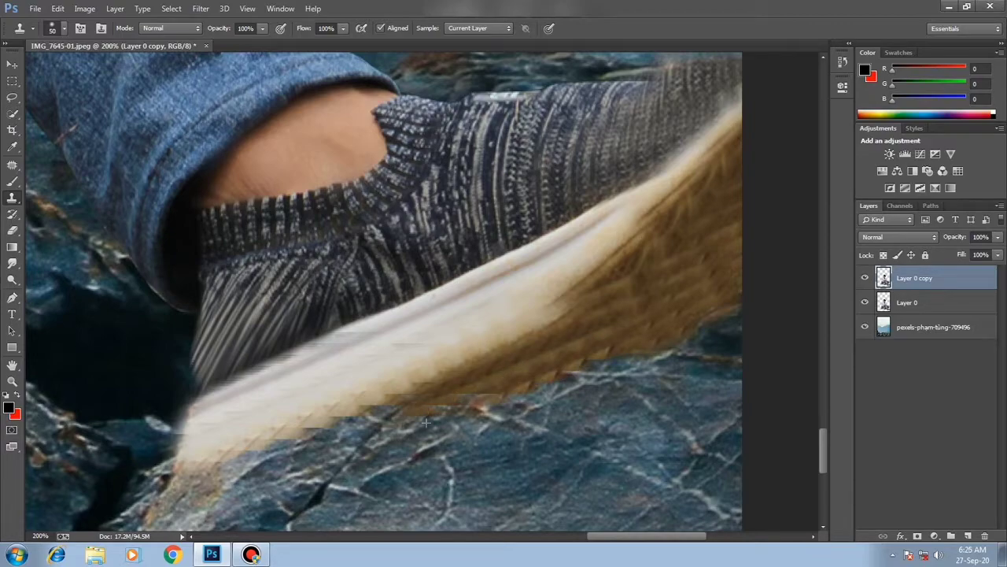
{"action": "mouse_move", "coordinate": [425, 423]}
{"action": "left_mouse_down"}
{"action": "mouse_move", "coordinate": [370, 425]}
{"action": "mouse_move", "coordinate": [283, 470]}
{"action": "mouse_move", "coordinate": [181, 481]}
{"action": "mouse_move", "coordinate": [177, 502]}
{"action": "left_mouse_up"}
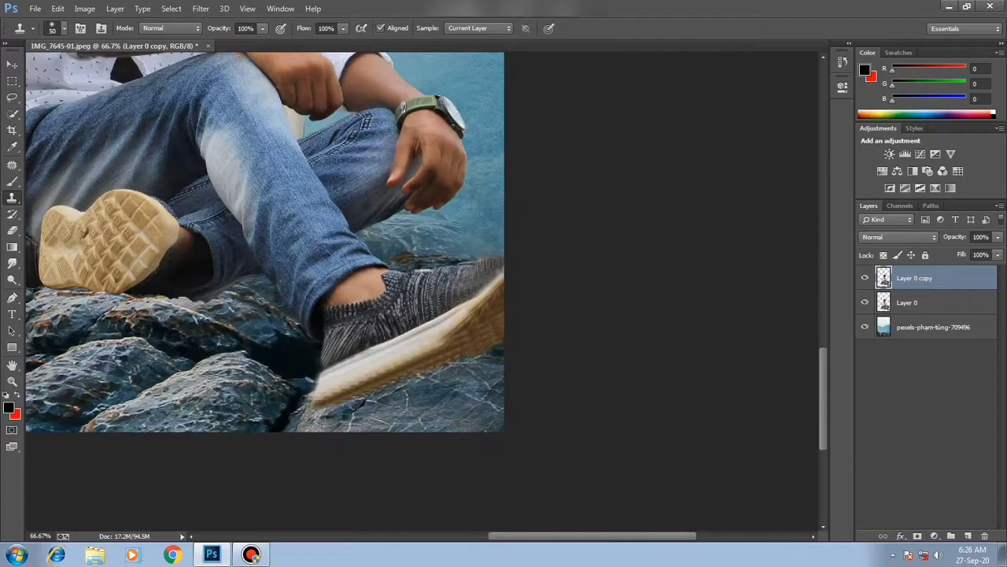
Step: Extend the striped fabric near the heel down over the dark gap
{"action": "key", "text": "ctrl+plus"}
{"action": "left_click_drag", "start_coordinate": [197, 441], "coordinate": [246, 419]}
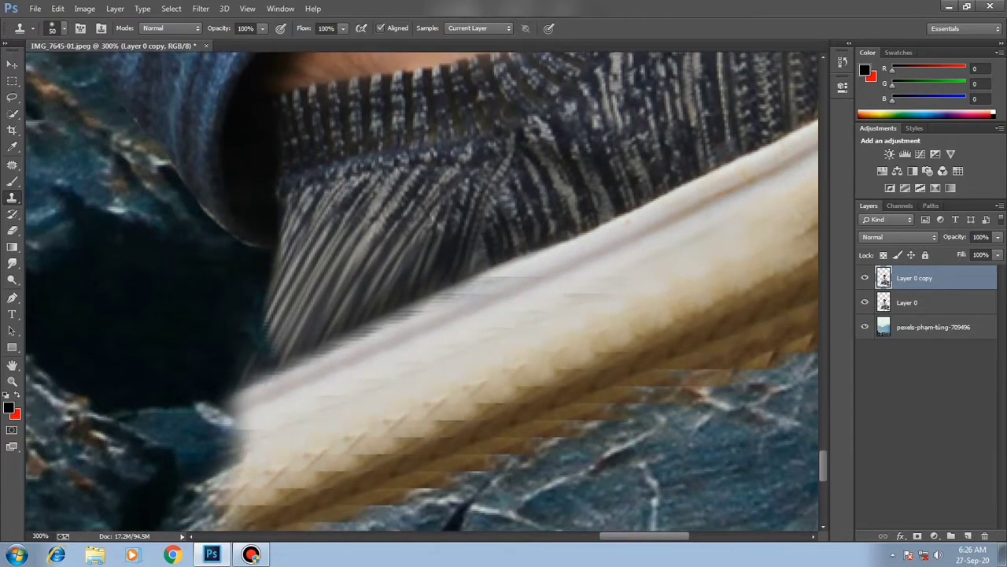
{"action": "left_click_drag", "start_coordinate": [303, 299], "coordinate": [244, 358]}
{"action": "left_click_drag", "start_coordinate": [275, 315], "coordinate": [225, 397]}
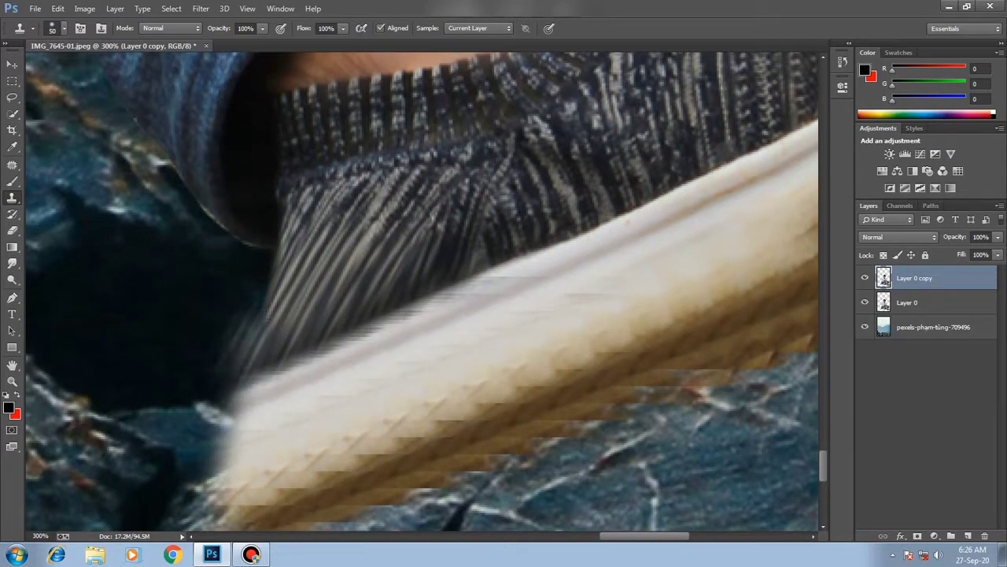
Step: Soften the fabric and sole edges with a 61% eraser
{"action": "key", "text": "e"}
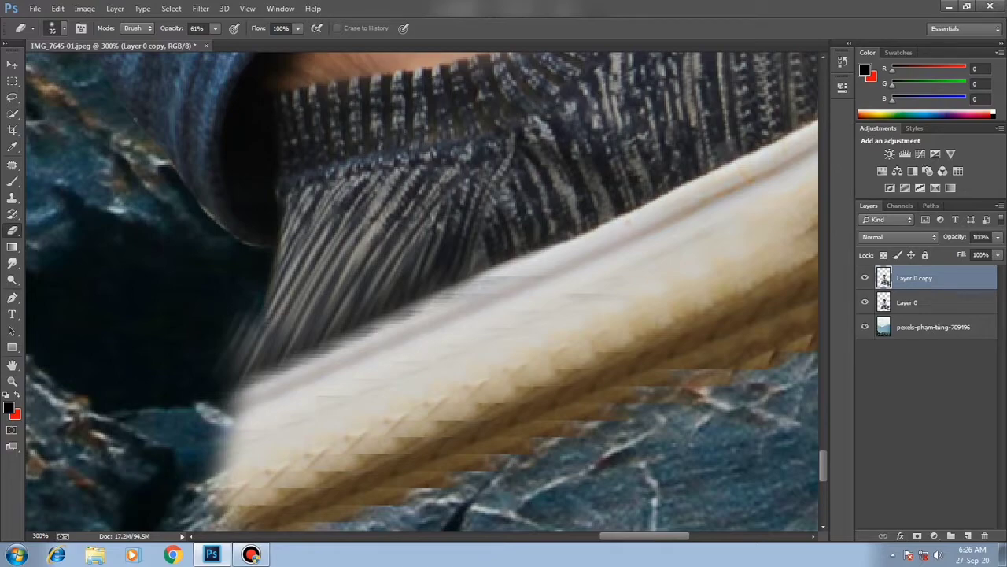
{"action": "left_click_drag", "start_coordinate": [247, 336], "coordinate": [222, 434]}
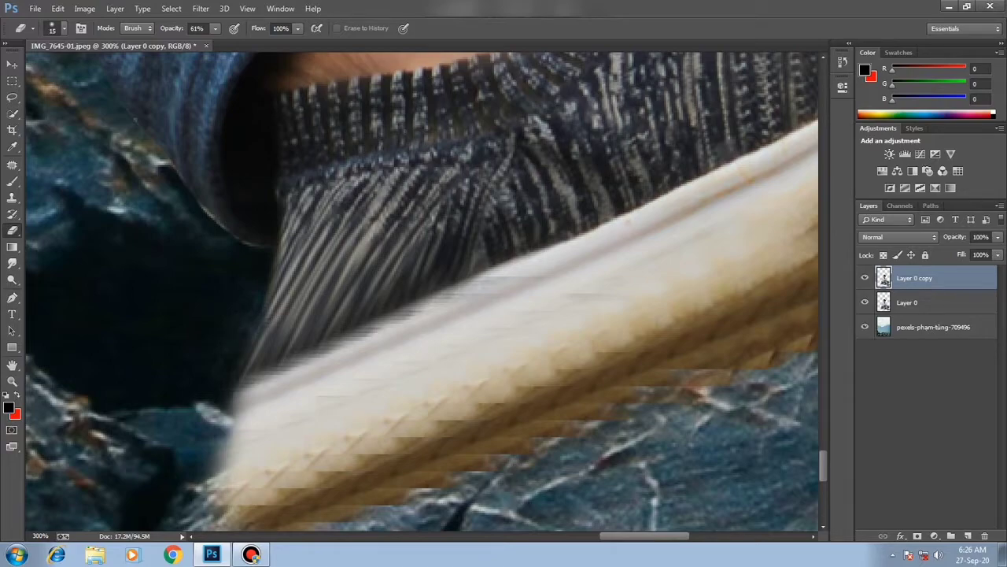
{"action": "left_click_drag", "start_coordinate": [229, 393], "coordinate": [220, 488]}
{"action": "scroll", "coordinate": [236, 425], "scroll_direction": "down", "scroll_amount": 2}
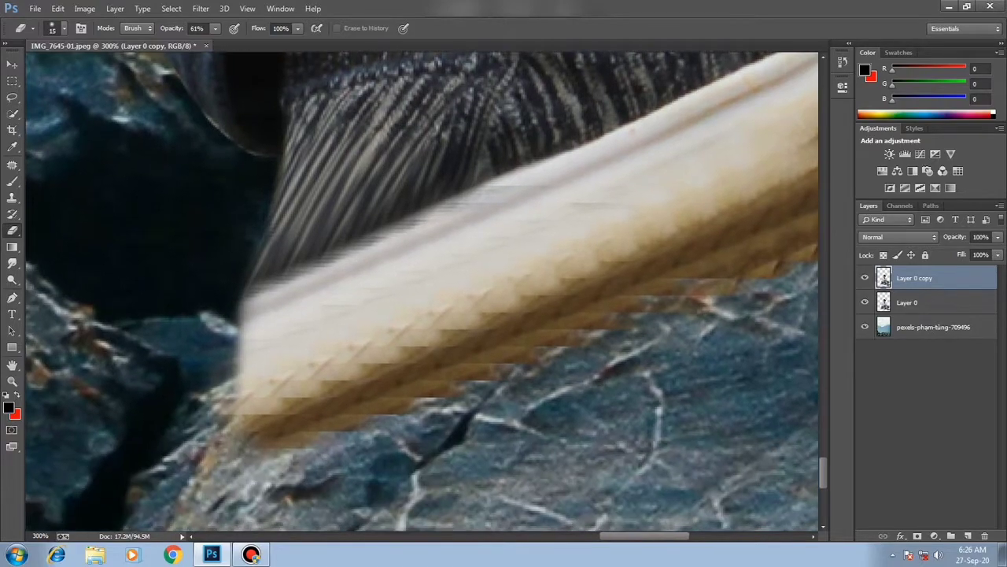
{"action": "left_click_drag", "start_coordinate": [236, 370], "coordinate": [224, 421]}
{"action": "left_click_drag", "start_coordinate": [224, 363], "coordinate": [287, 438]}
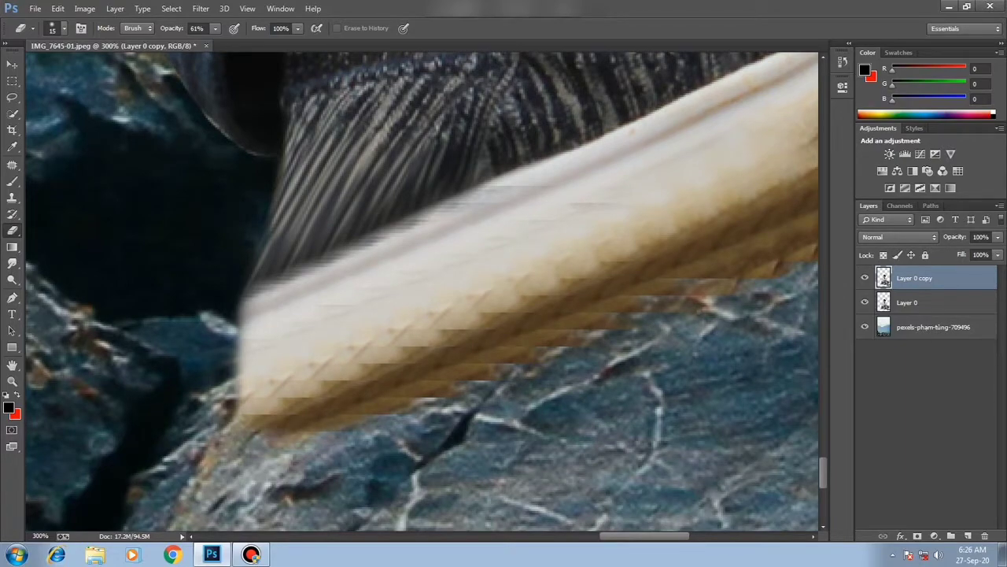
{"action": "key", "text": "ctrl+minus"}
{"action": "key", "text": "ctrl+minus"}
{"action": "key", "text": "ctrl+minus"}
{"action": "key", "text": "ctrl+minus"}
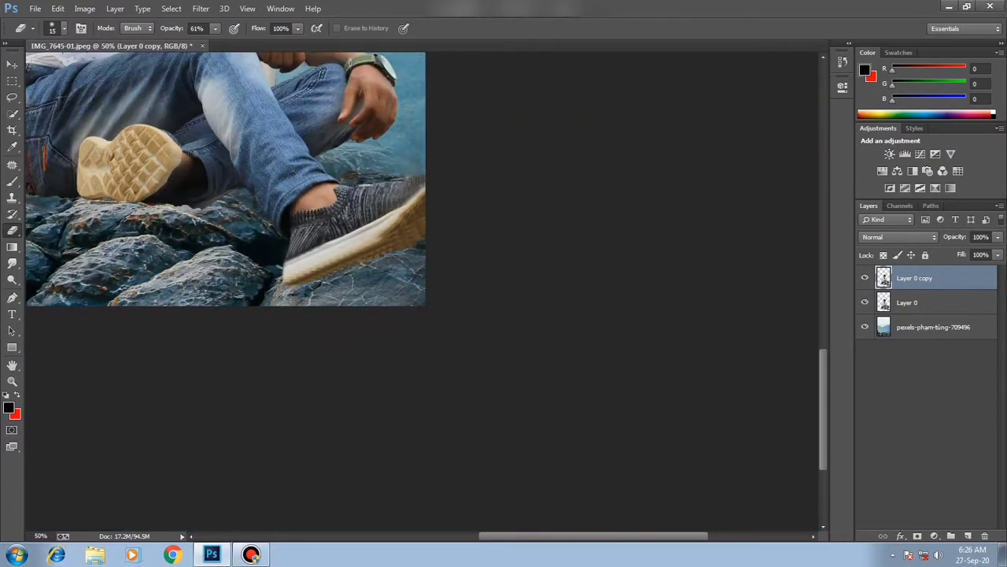
{"action": "key", "text": "ctrl+minus"}
Step: Hide the boy layers and select the mountain background layer
{"action": "key", "text": "ctrl+0"}
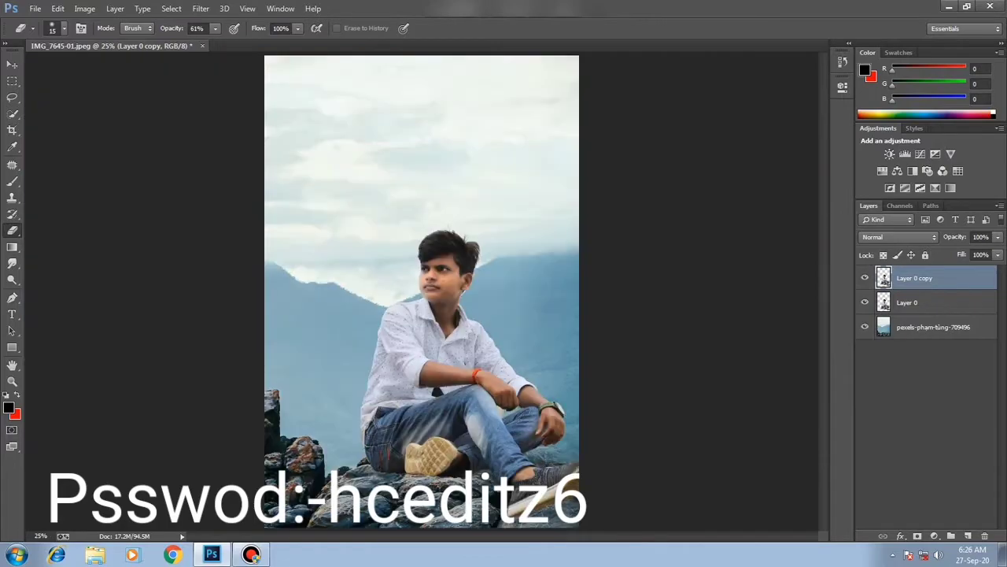
{"action": "left_click", "coordinate": [907, 302]}
{"action": "left_click", "coordinate": [933, 327]}
{"action": "left_click", "coordinate": [865, 303]}
{"action": "left_click", "coordinate": [865, 278]}
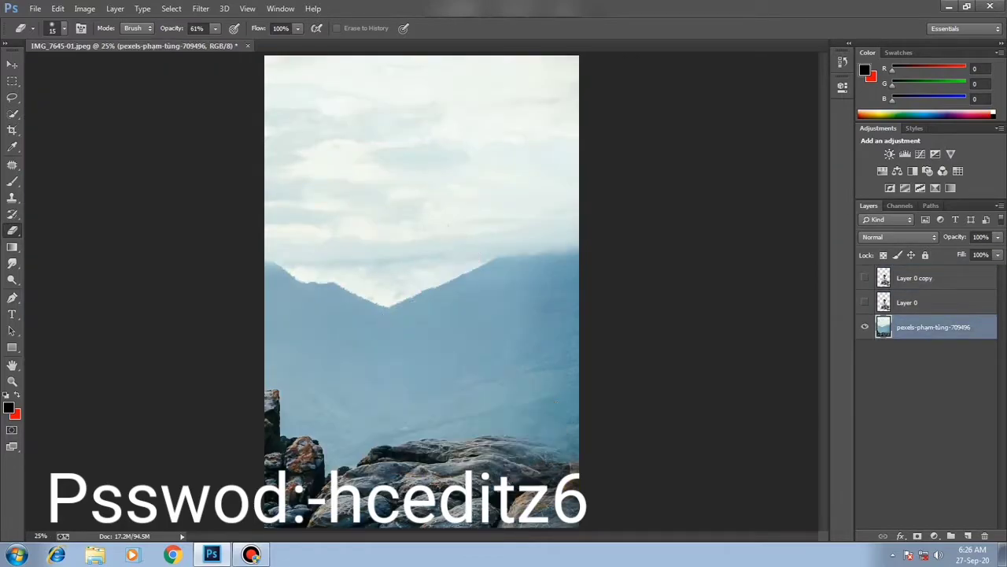
Step: Quick-select the sky and mountain above the rocks, refining the edge along the ridge
{"action": "scroll", "coordinate": [386, 457], "scroll_direction": "up", "scroll_amount": 1}
{"action": "scroll", "coordinate": [385, 457], "scroll_direction": "up", "scroll_amount": 1}
{"action": "scroll", "coordinate": [422, 315], "scroll_direction": "down", "scroll_amount": 1}
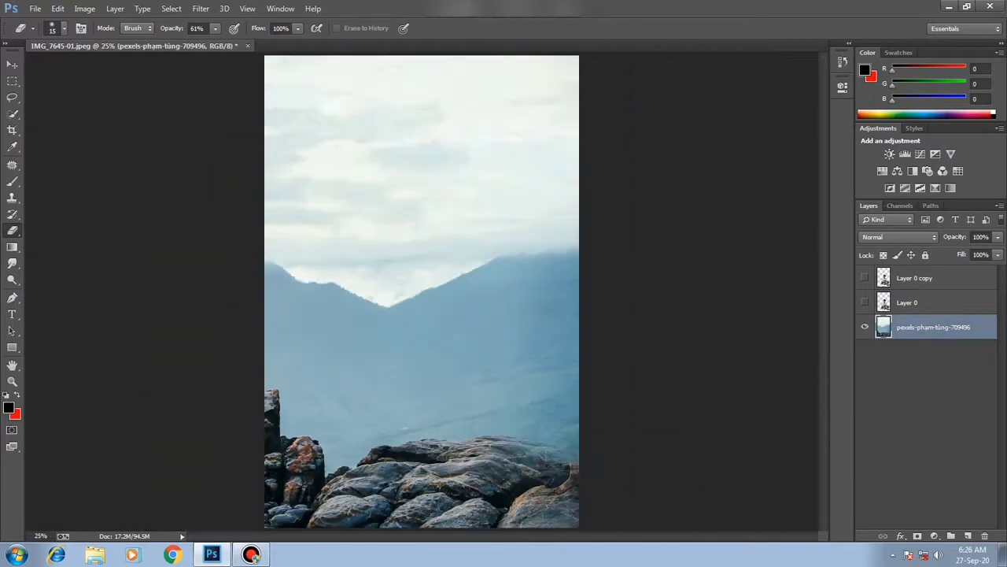
{"action": "left_click", "coordinate": [12, 114]}
{"action": "left_click_drag", "start_coordinate": [356, 126], "coordinate": [543, 255]}
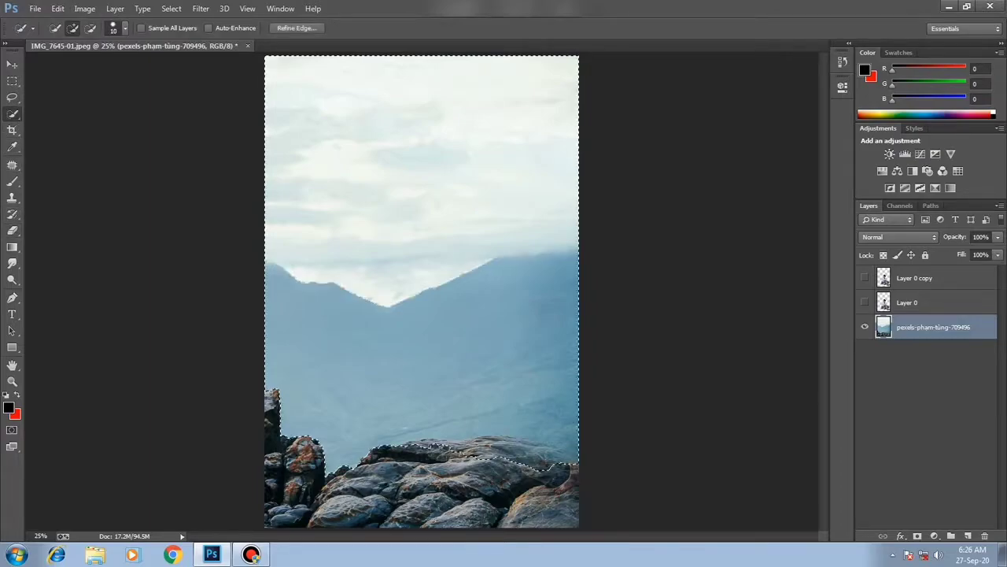
{"action": "left_click_drag", "start_coordinate": [349, 191], "coordinate": [579, 504]}
{"action": "scroll", "coordinate": [389, 283], "scroll_direction": "up", "scroll_amount": 1}
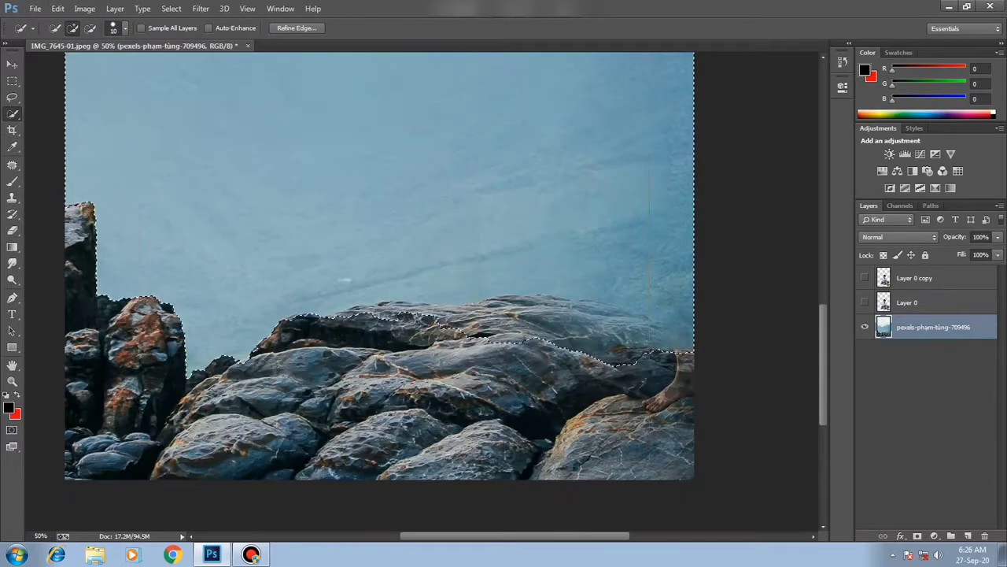
{"action": "scroll", "coordinate": [389, 283], "scroll_direction": "up", "scroll_amount": 1}
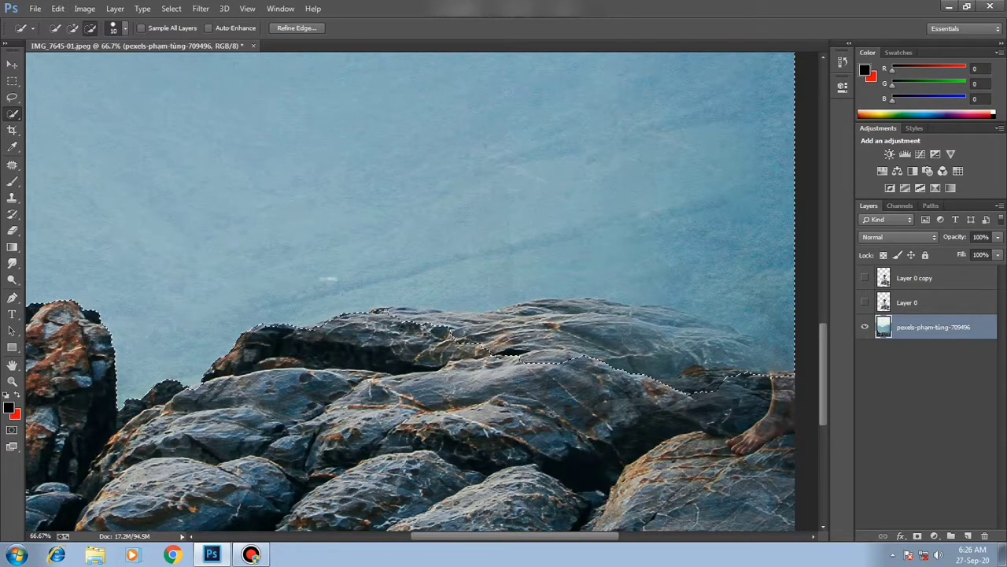
{"action": "left_click", "coordinate": [464, 314], "text": "alt"}
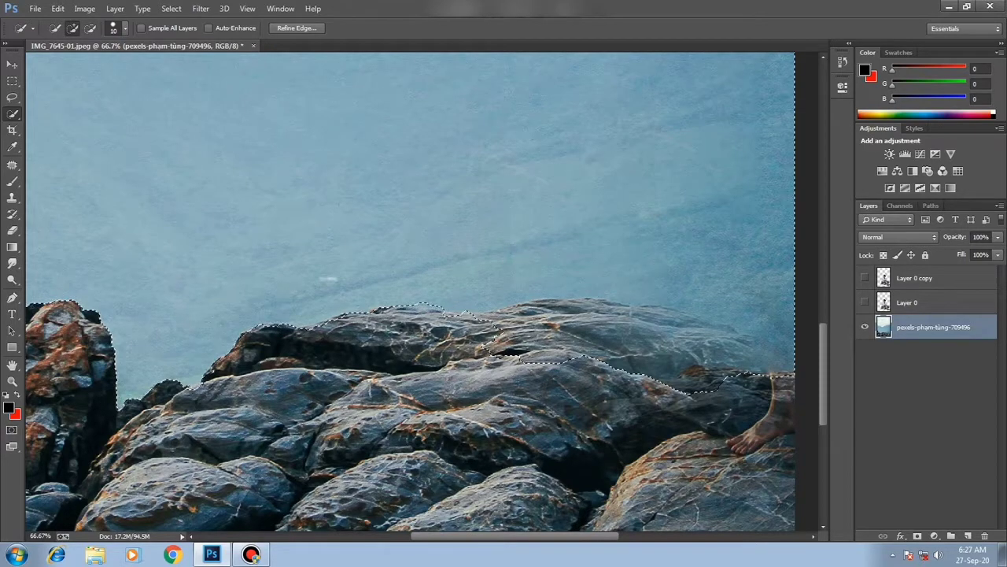
{"action": "left_click_drag", "start_coordinate": [700, 345], "coordinate": [748, 367]}
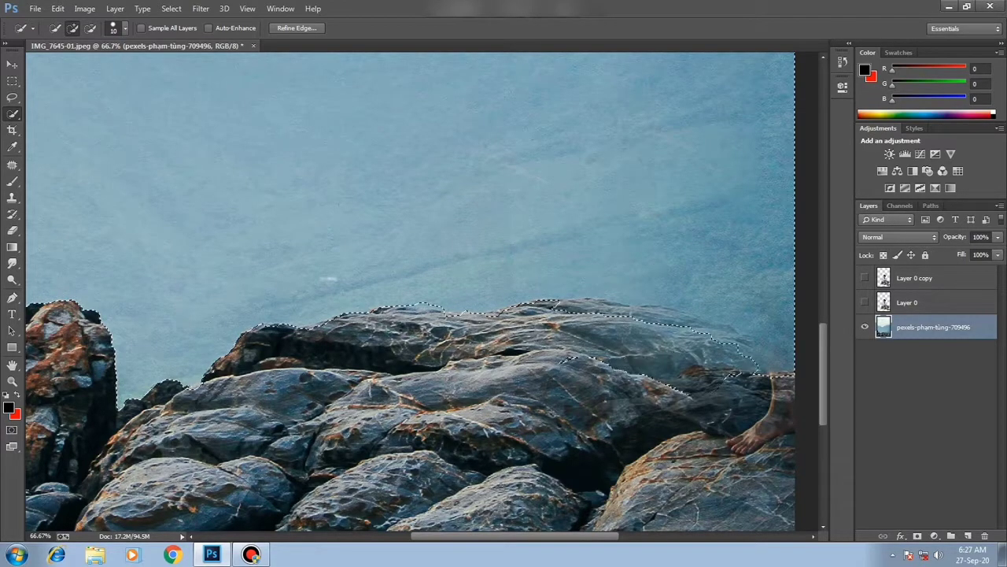
{"action": "left_click_drag", "start_coordinate": [775, 335], "coordinate": [705, 311]}
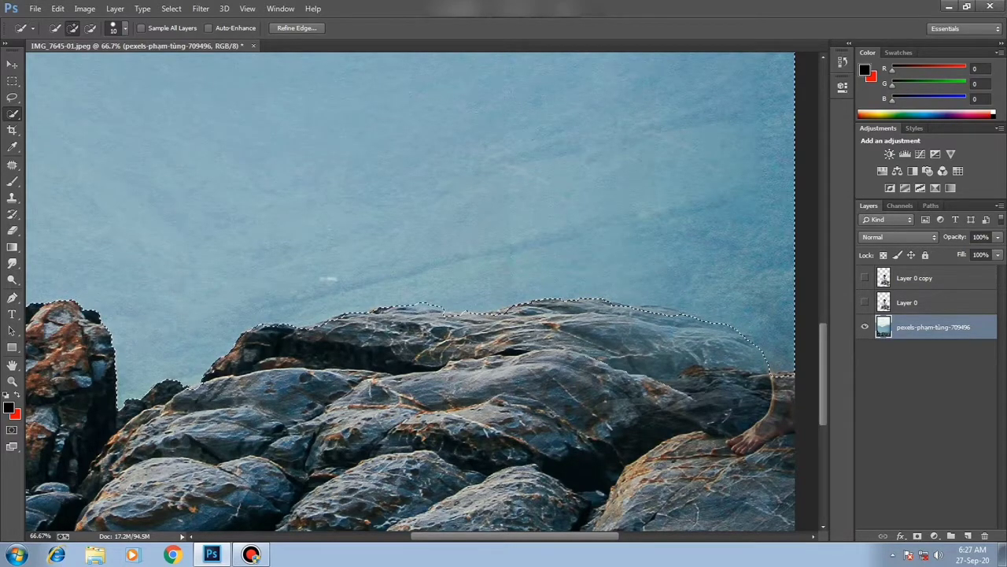
Step: Delete the selected sky, leaving only the rocks on transparency
{"action": "key", "text": "Delete"}
{"action": "key", "text": "ctrl+minus"}
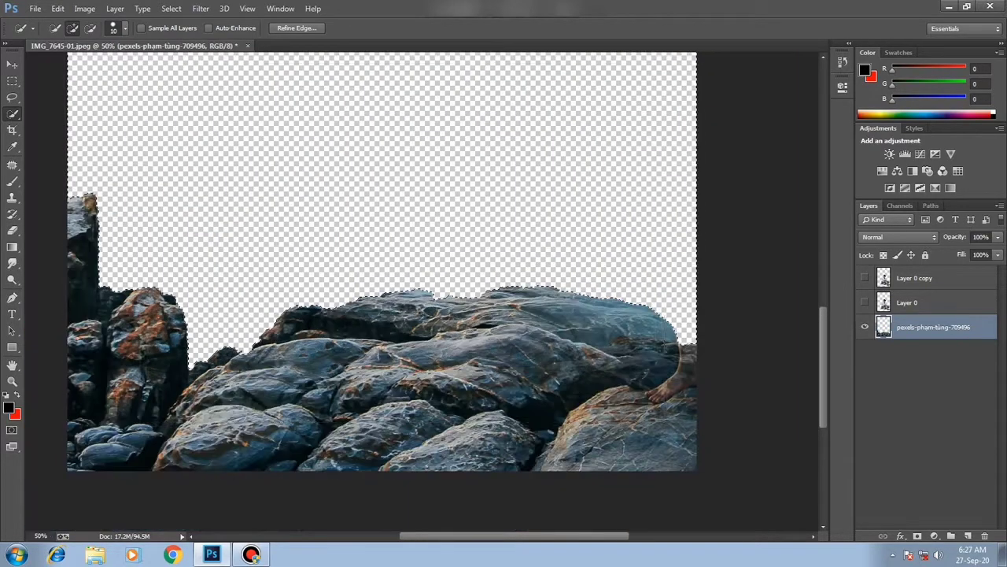
{"action": "key", "text": "ctrl+minus"}
{"action": "key", "text": "ctrl+minus"}
{"action": "right_click", "coordinate": [357, 195]}
{"action": "key", "text": "Escape"}
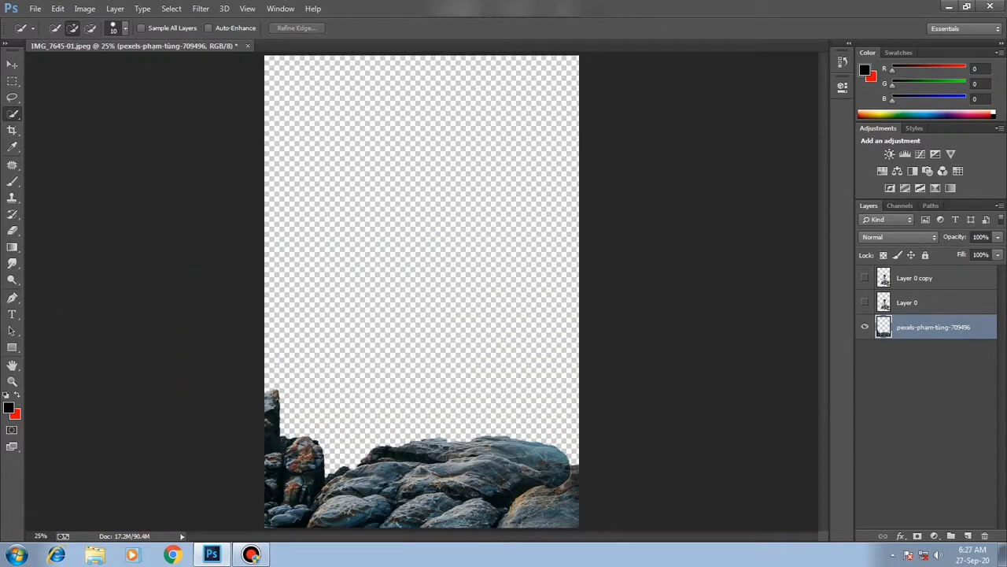
{"action": "left_click", "coordinate": [36, 7]}
Step: Place the misty mountain lake photo pexels-stijn-dijkstra-3265460 embedded, below the rocks layer
{"action": "left_click", "coordinate": [48, 182]}
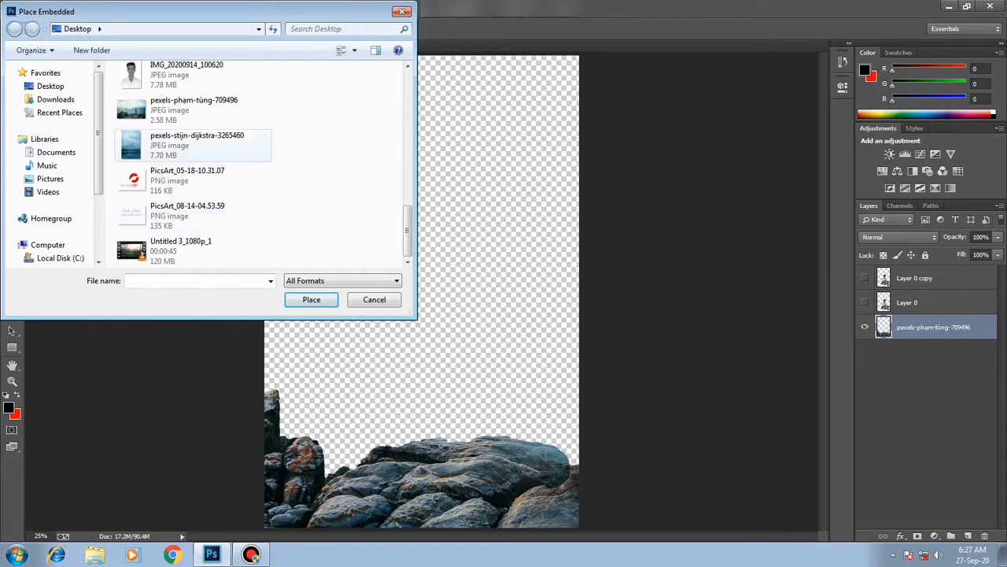
{"action": "double_click", "coordinate": [193, 142]}
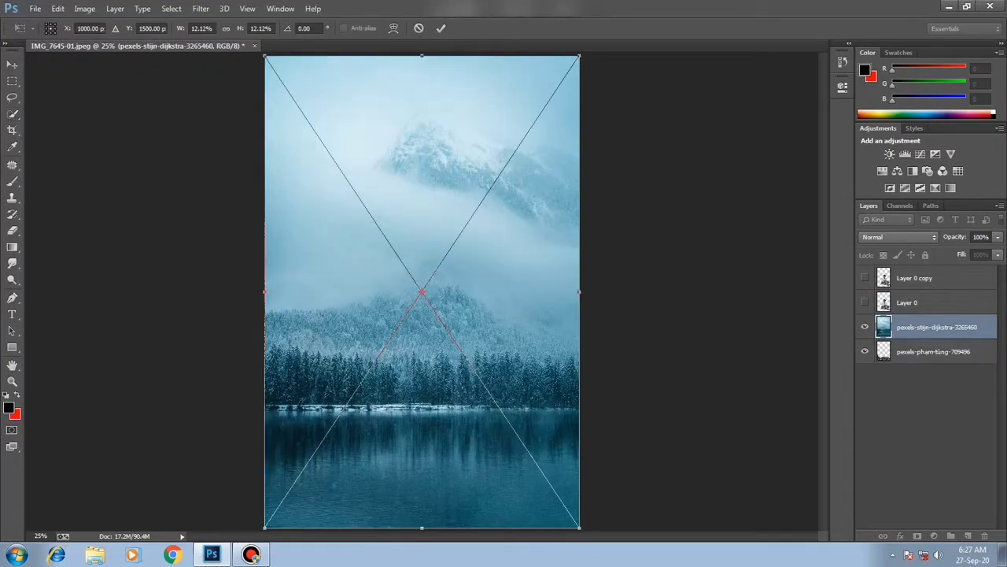
{"action": "key", "text": "Return"}
{"action": "key", "text": "ctrl+bracketleft"}
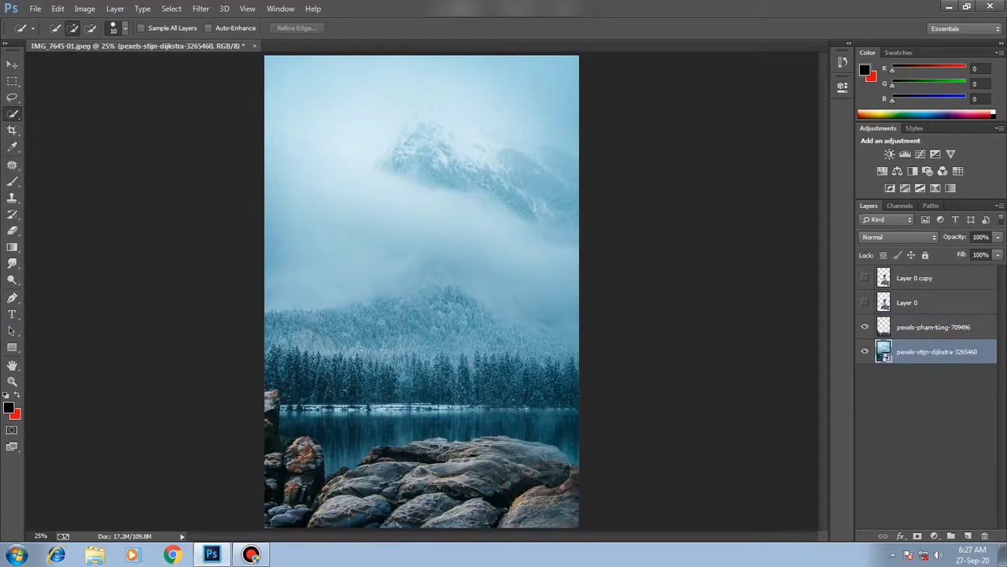
Step: Show both boy layers and merge Layer 0 copy down into Layer 0
{"action": "left_click", "coordinate": [865, 303]}
{"action": "left_click", "coordinate": [865, 278]}
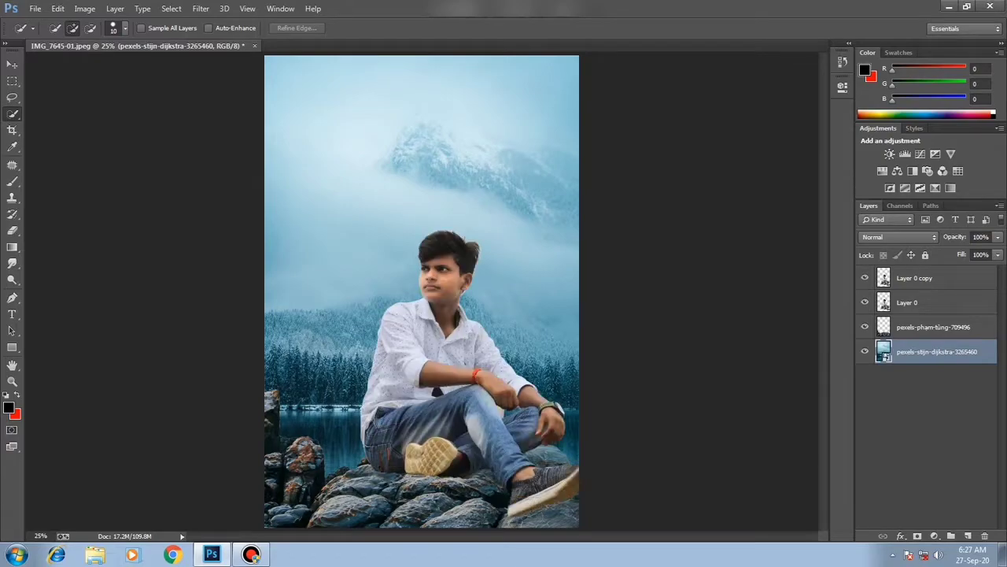
{"action": "left_click", "coordinate": [913, 278]}
{"action": "right_click", "coordinate": [913, 278]}
{"action": "left_click", "coordinate": [767, 343]}
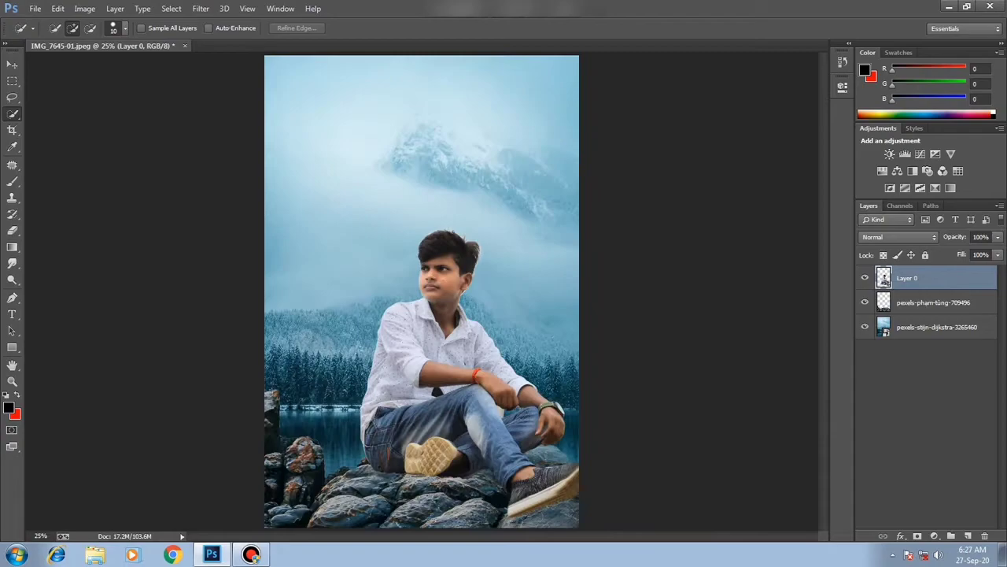
Step: Soften the mountain background layer with a 12 px Field Blur
{"action": "left_click", "coordinate": [937, 326]}
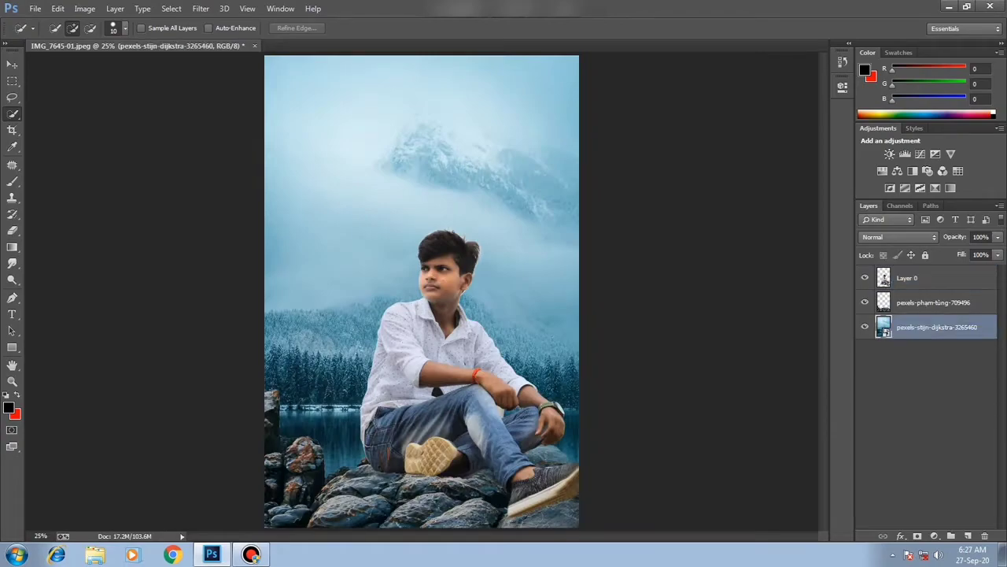
{"action": "left_click", "coordinate": [201, 8]}
{"action": "left_click", "coordinate": [398, 144]}
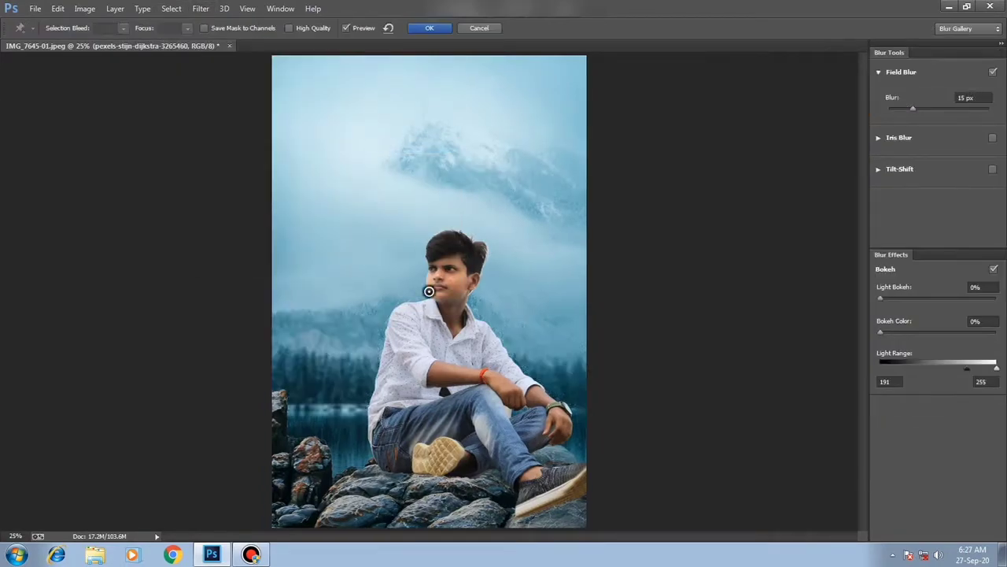
{"action": "left_click", "coordinate": [973, 98]}
{"action": "type", "text": "9"}
{"action": "key", "text": "Return"}
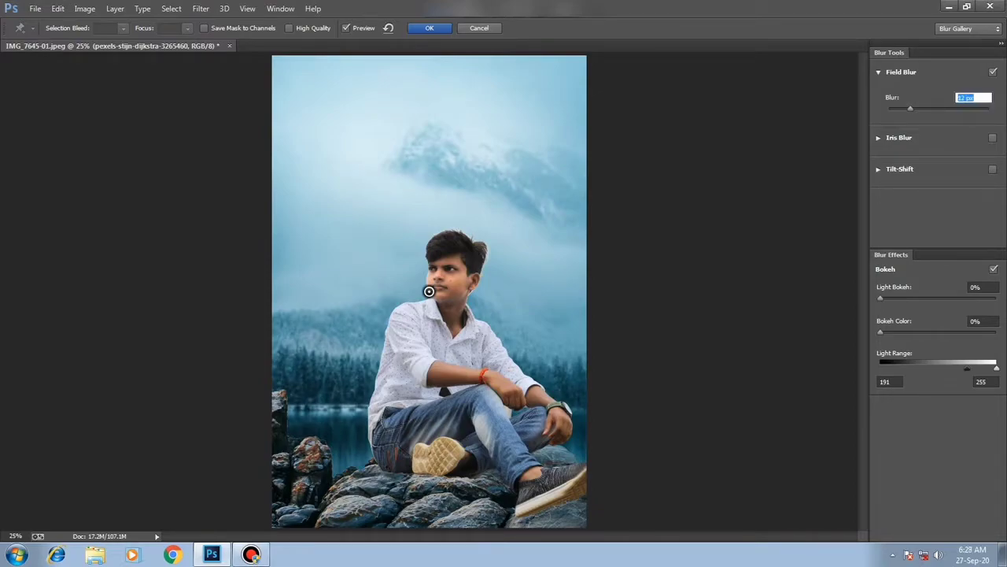
{"action": "key", "text": "Return"}
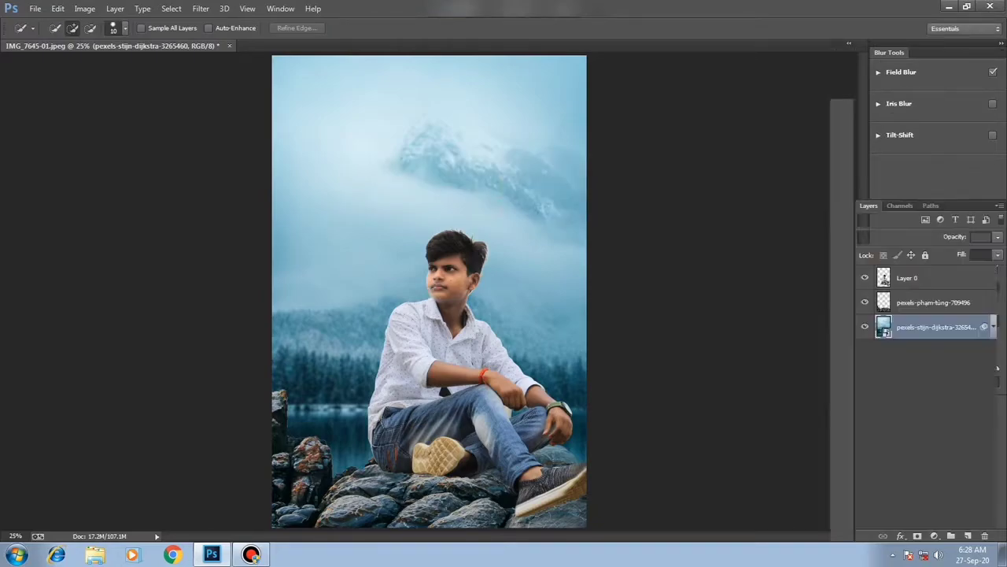
Step: Zoom in on the boy's head and erase stray edges around his ear
{"action": "key", "text": "ctrl+plus"}
{"action": "key", "text": "ctrl+plus"}
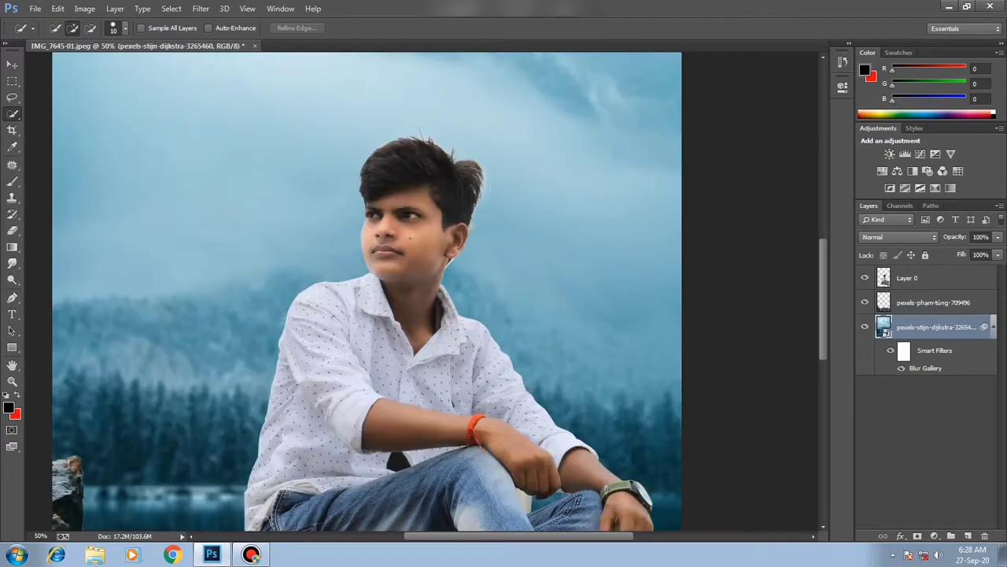
{"action": "key", "text": "alt+period"}
{"action": "key", "text": "ctrl+plus"}
{"action": "key", "text": "ctrl+plus"}
{"action": "key", "text": "ctrl+plus"}
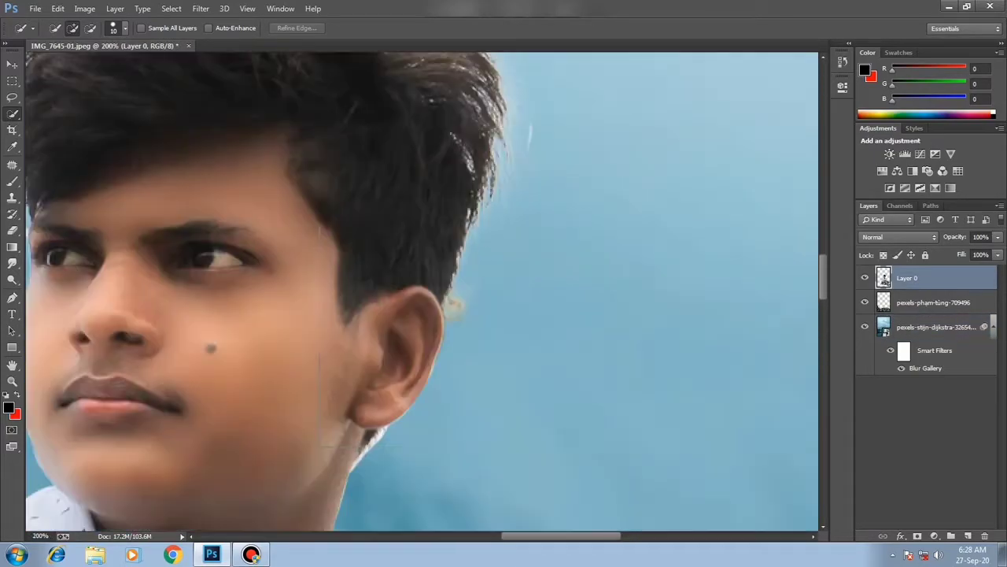
{"action": "key", "text": "ctrl+plus"}
{"action": "key", "text": "e"}
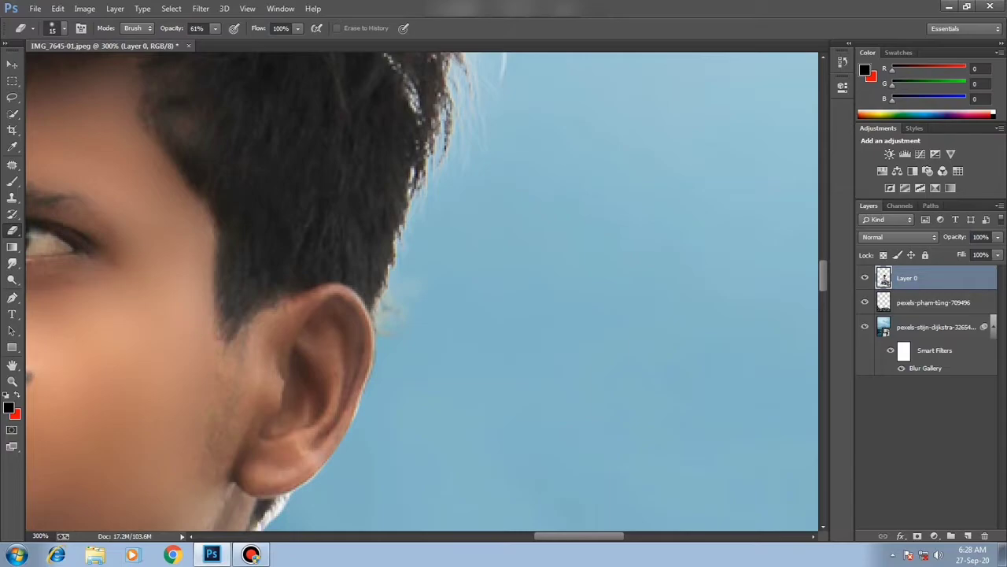
{"action": "scroll", "coordinate": [422, 291], "scroll_direction": "up", "scroll_amount": 3}
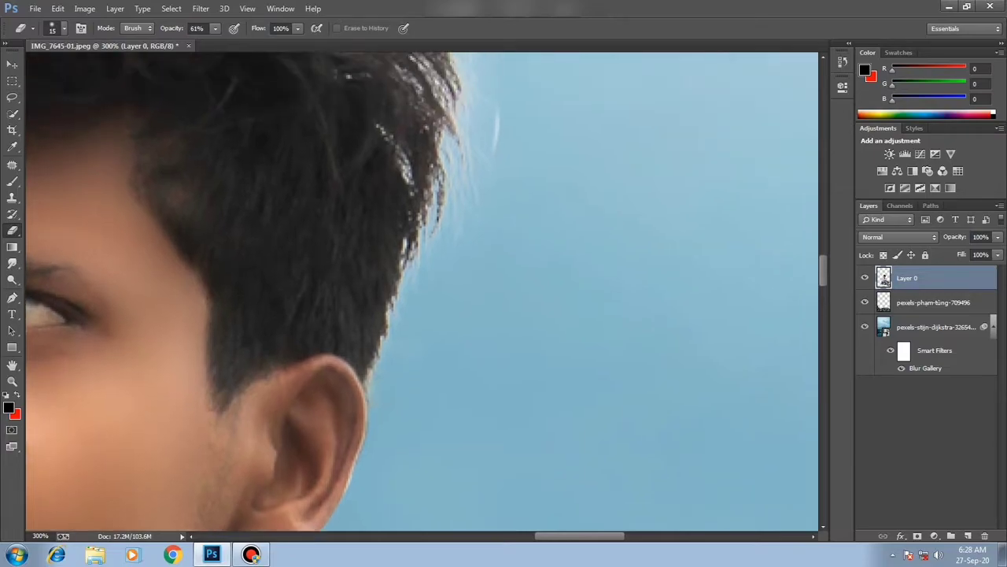
{"action": "scroll", "coordinate": [421, 292], "scroll_direction": "up", "scroll_amount": 5}
{"action": "scroll", "coordinate": [422, 292], "scroll_direction": "up", "scroll_amount": 5}
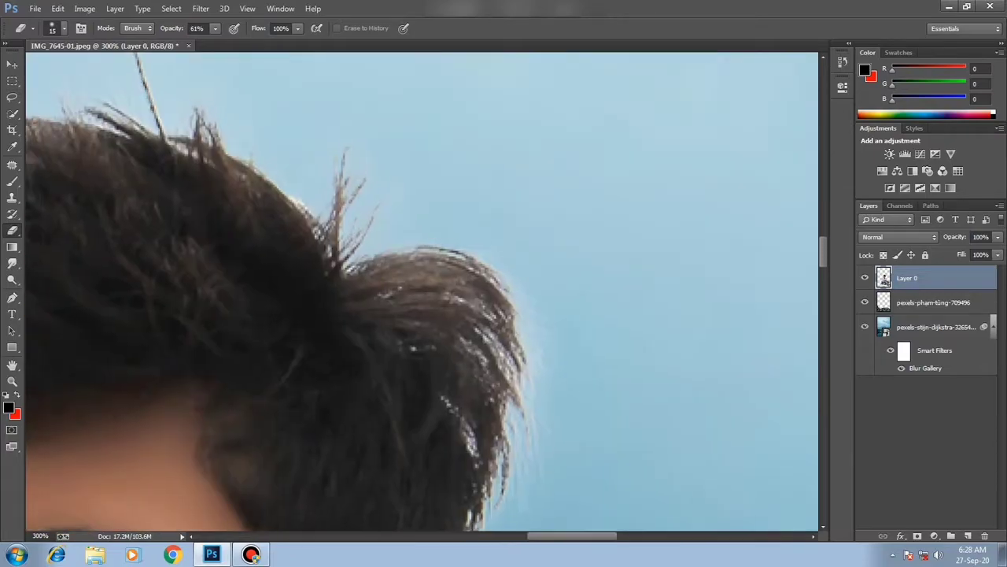
Step: Lighten the boy's hair edges with the Dodge tool
{"action": "key", "text": "o"}
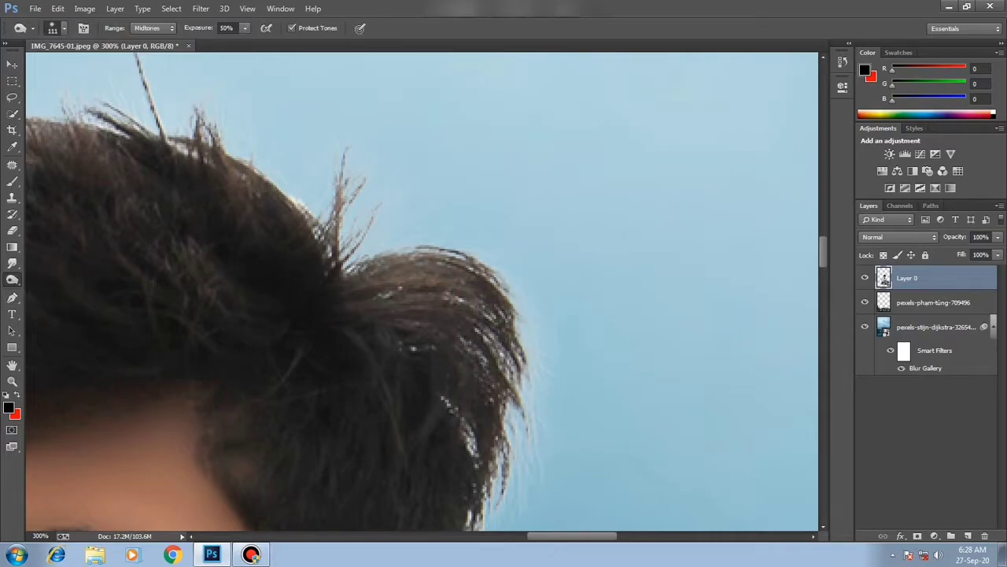
{"action": "scroll", "coordinate": [413, 347], "scroll_direction": "down", "scroll_amount": 10}
{"action": "scroll", "coordinate": [422, 292], "scroll_direction": "up", "scroll_amount": 5}
{"action": "scroll", "coordinate": [422, 291], "scroll_direction": "up", "scroll_amount": 5}
{"action": "scroll", "coordinate": [422, 291], "scroll_direction": "up", "scroll_amount": 5}
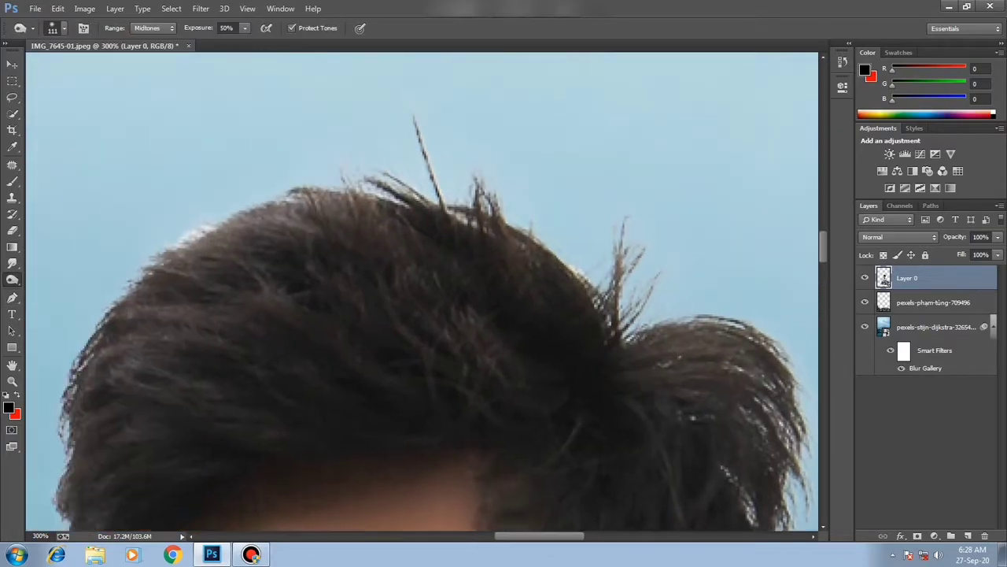
{"action": "scroll", "coordinate": [422, 292], "scroll_direction": "down", "scroll_amount": 3}
Step: Zoom out to the full composite and add a new empty Layer 1 above the boy
{"action": "key", "text": "ctrl+minus"}
{"action": "key", "text": "ctrl+minus"}
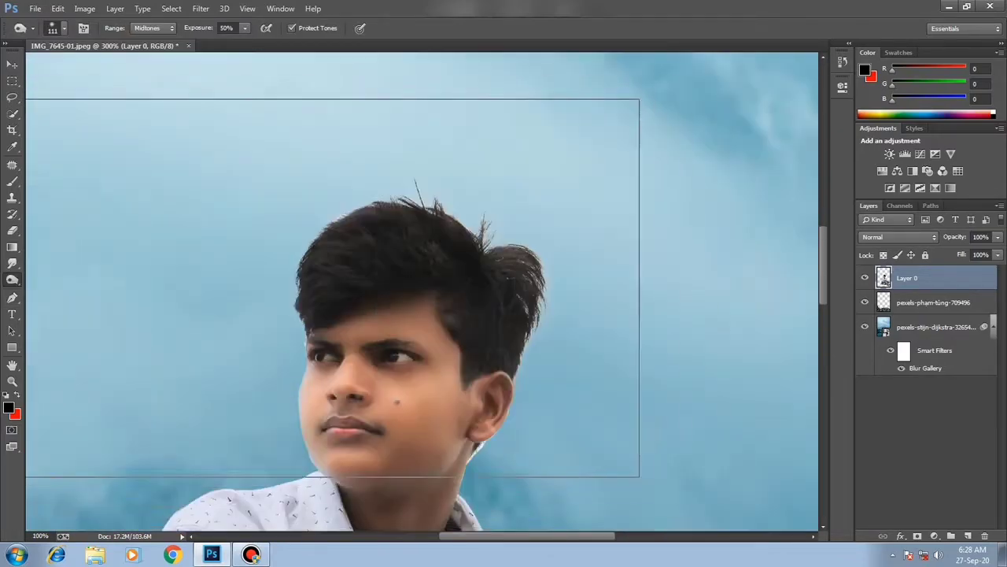
{"action": "key", "text": "ctrl+minus"}
{"action": "key", "text": "ctrl+minus"}
{"action": "key", "text": "ctrl+minus"}
{"action": "key", "text": "ctrl+minus"}
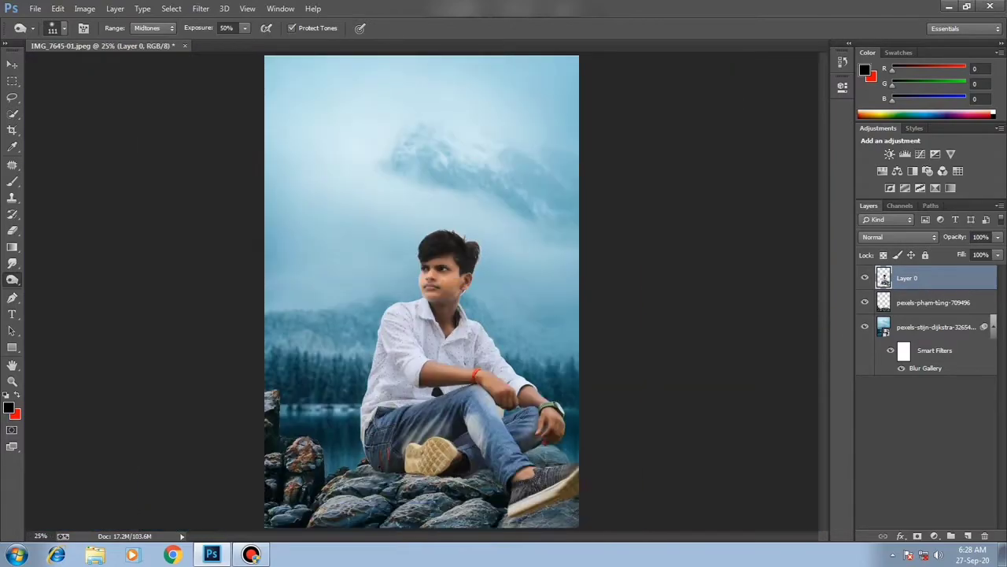
{"action": "key", "text": "ctrl+plus"}
{"action": "key", "text": "ctrl+minus"}
{"action": "key", "text": "ctrl+plus"}
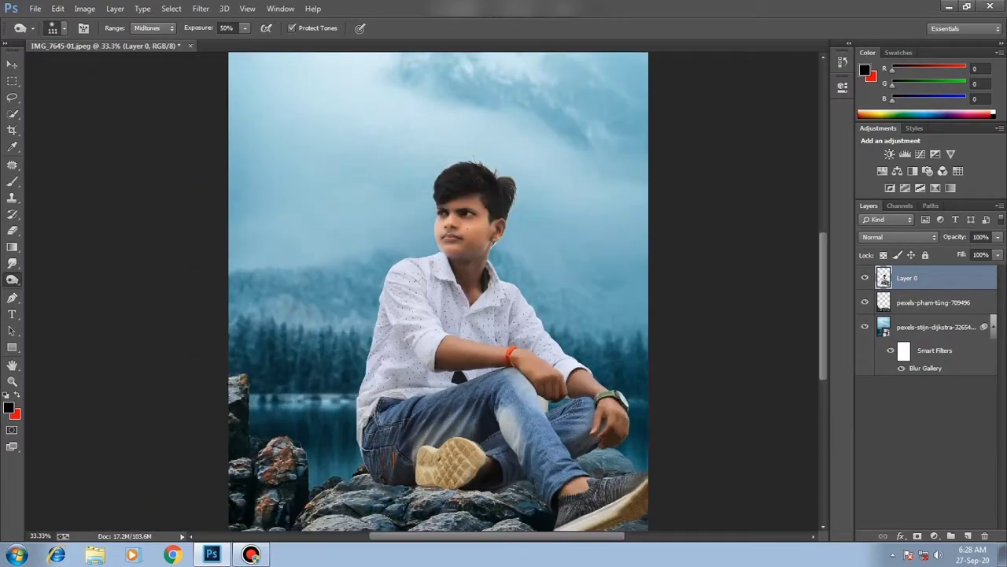
{"action": "key", "text": "ctrl+minus"}
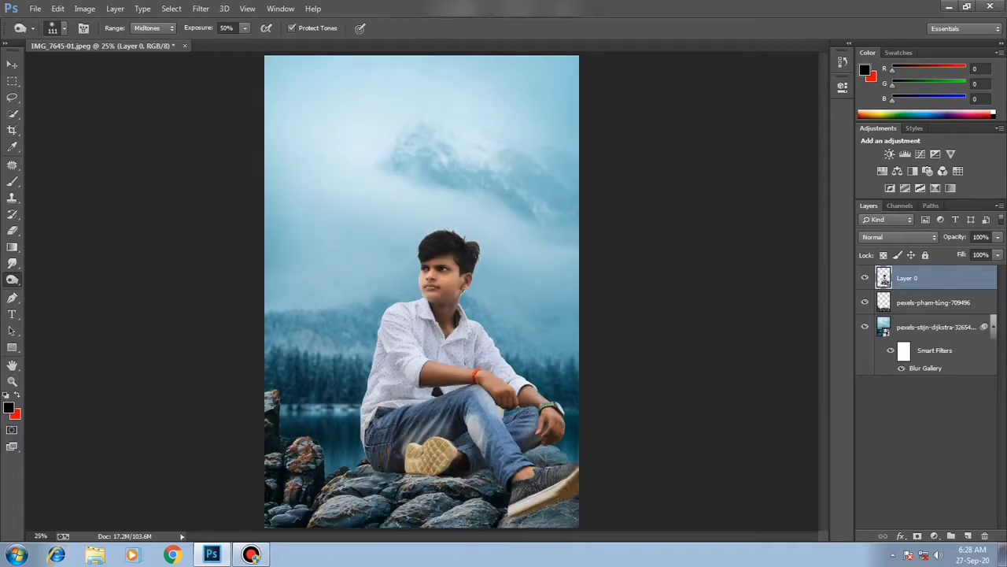
{"action": "key", "text": "ctrl+shift+alt+n"}
Step: Paint a soft black dot on Layer 1, move it toward the boy, and place it beneath him
{"action": "left_click", "coordinate": [12, 181]}
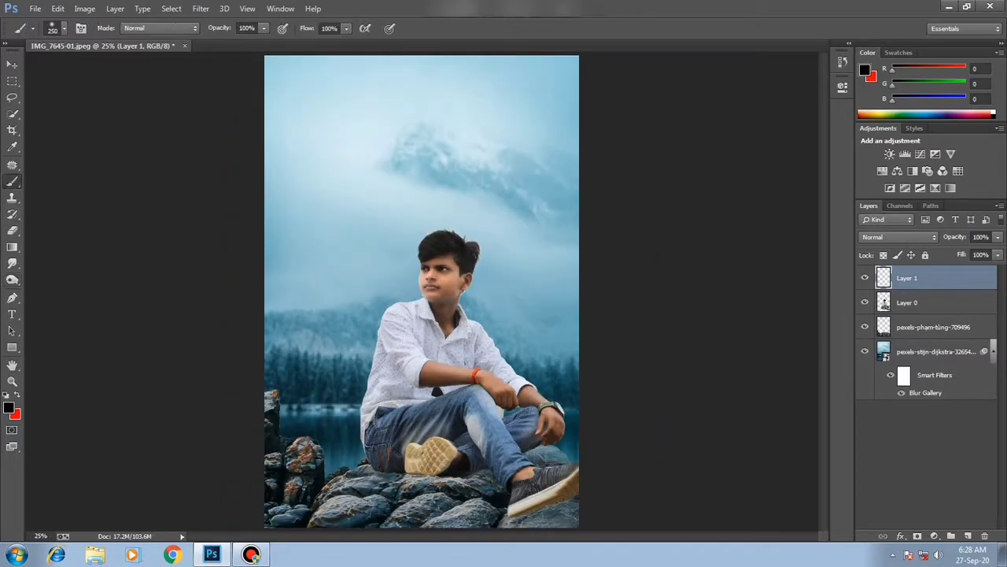
{"action": "left_click", "coordinate": [361, 229]}
{"action": "key", "text": "v"}
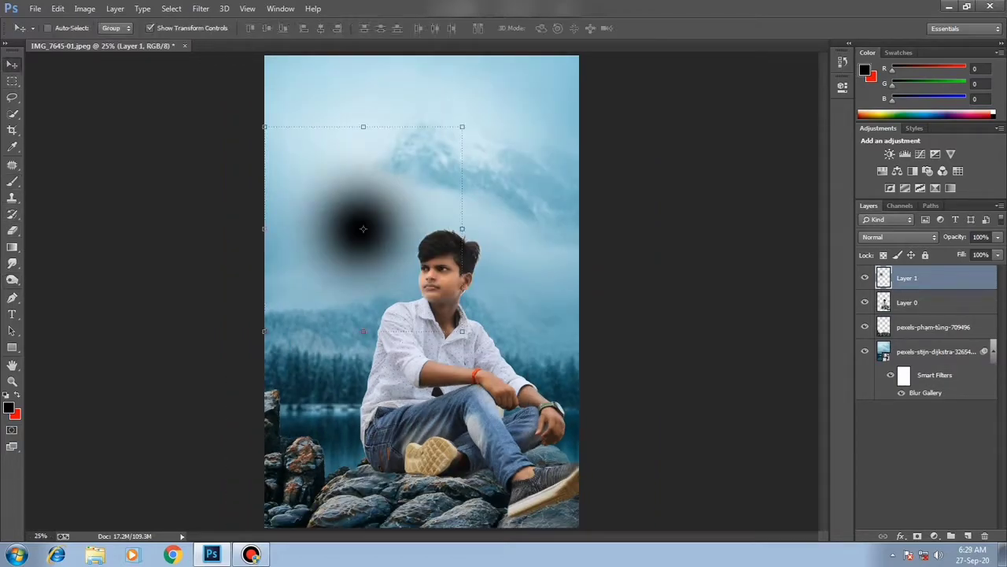
{"action": "left_click_drag", "start_coordinate": [361, 229], "coordinate": [454, 474]}
{"action": "key", "text": "ctrl+bracketleft"}
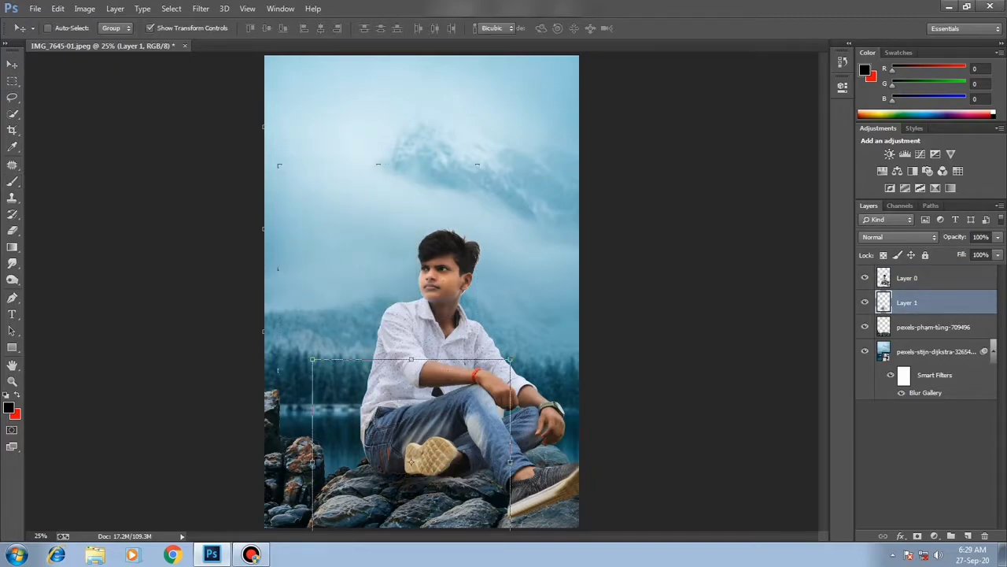
Step: Transform the black dot into a wide, flat shadow on the rocks
{"action": "key", "text": "ctrl+t"}
{"action": "left_click_drag", "start_coordinate": [553, 475], "coordinate": [577, 435]}
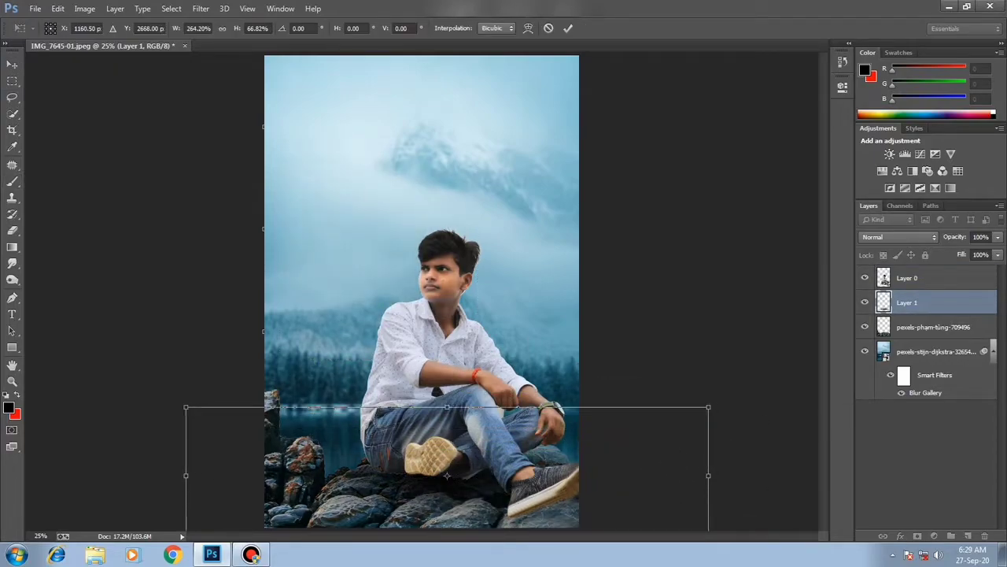
{"action": "left_click_drag", "start_coordinate": [447, 407], "coordinate": [435, 389]}
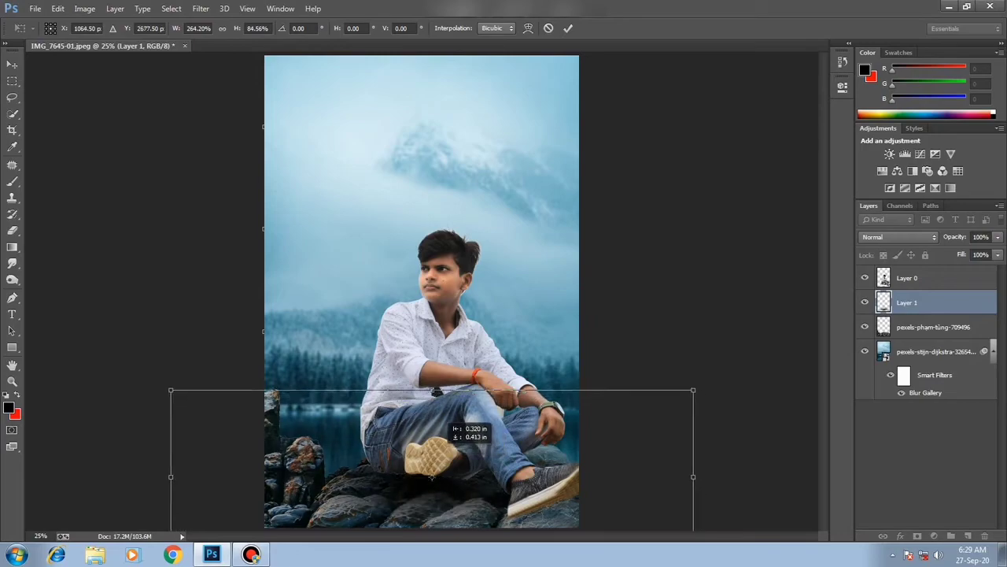
{"action": "key", "text": "Return"}
Step: Duplicate the shadow as Layer 1 copy and shift it under the boy's legs
{"action": "key", "text": "ctrl+plus"}
{"action": "scroll", "coordinate": [393, 370], "scroll_direction": "down", "scroll_amount": 5}
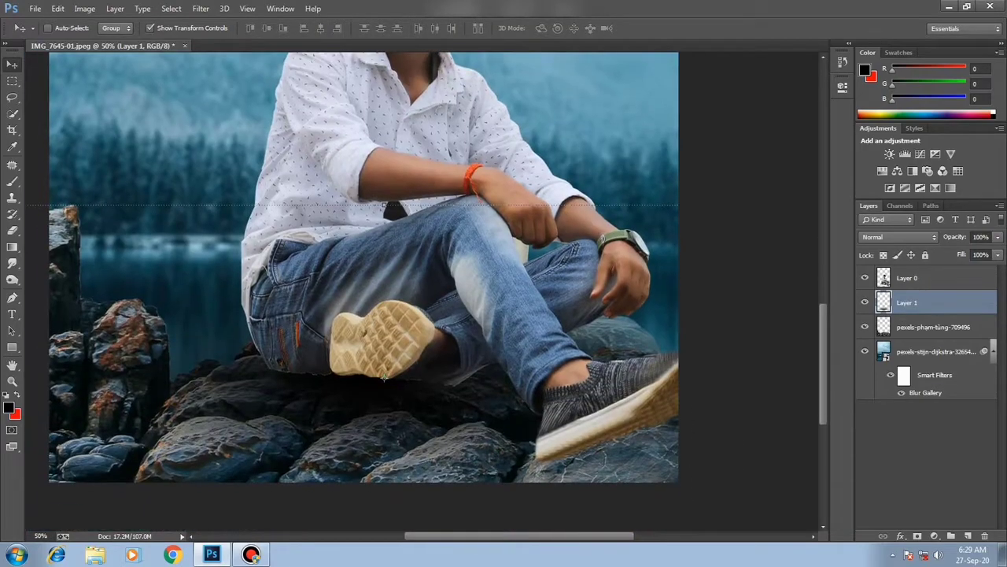
{"action": "mouse_move", "coordinate": [391, 358]}
{"action": "left_mouse_down"}
{"action": "mouse_move", "coordinate": [394, 372]}
{"action": "mouse_move", "coordinate": [367, 376]}
{"action": "left_mouse_up"}
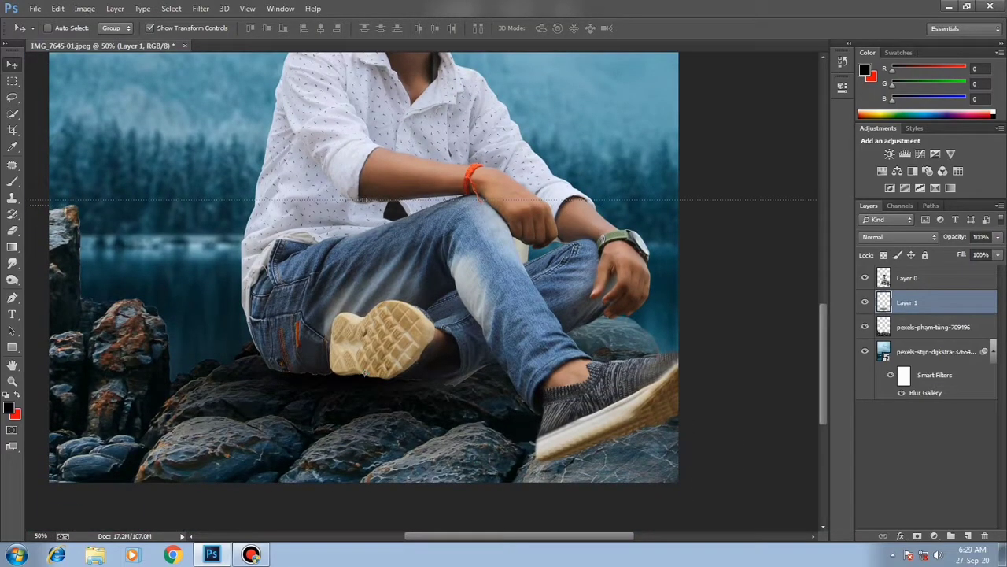
{"action": "key", "text": "ctrl+j"}
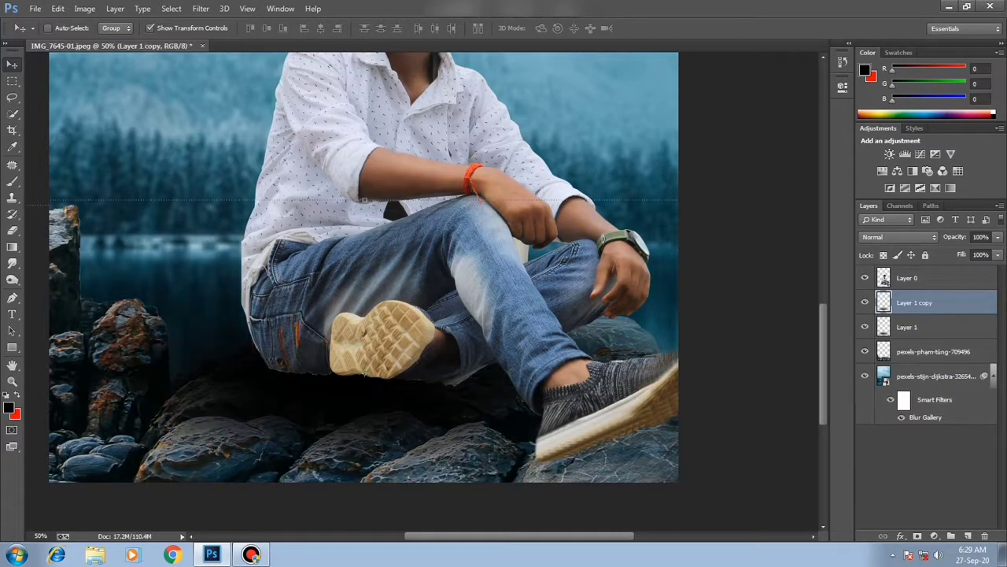
{"action": "left_click_drag", "start_coordinate": [630, 405], "coordinate": [613, 395]}
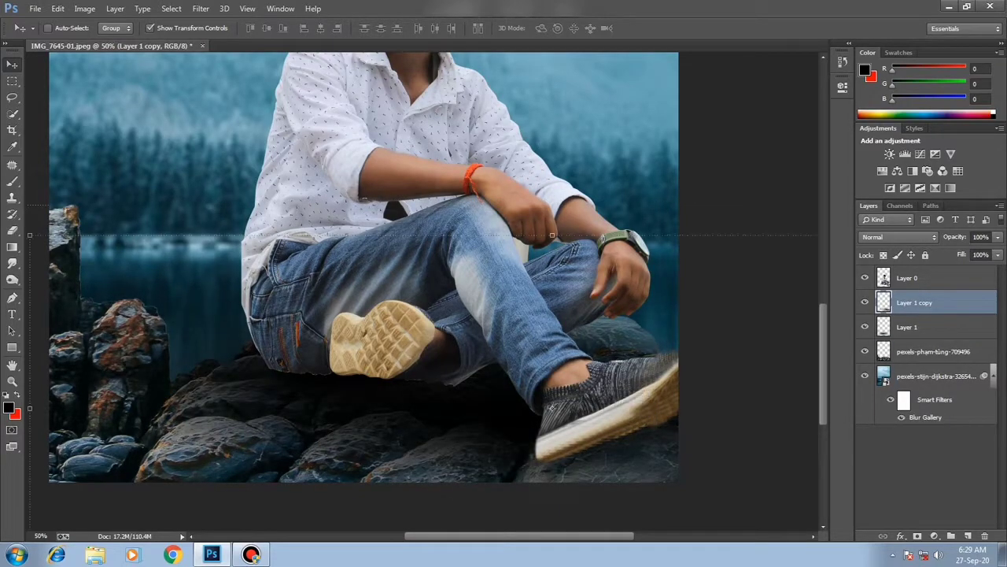
Step: Blur the shadow copy with a Gaussian Blur of radius 186
{"action": "left_click", "coordinate": [201, 9]}
{"action": "mouse_move", "coordinate": [236, 148]}
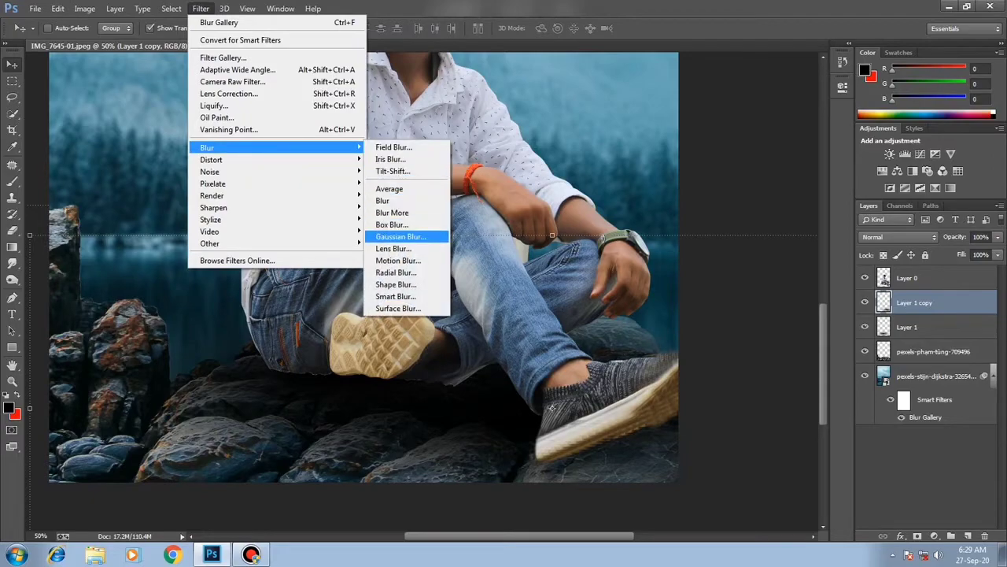
{"action": "left_click", "coordinate": [402, 236]}
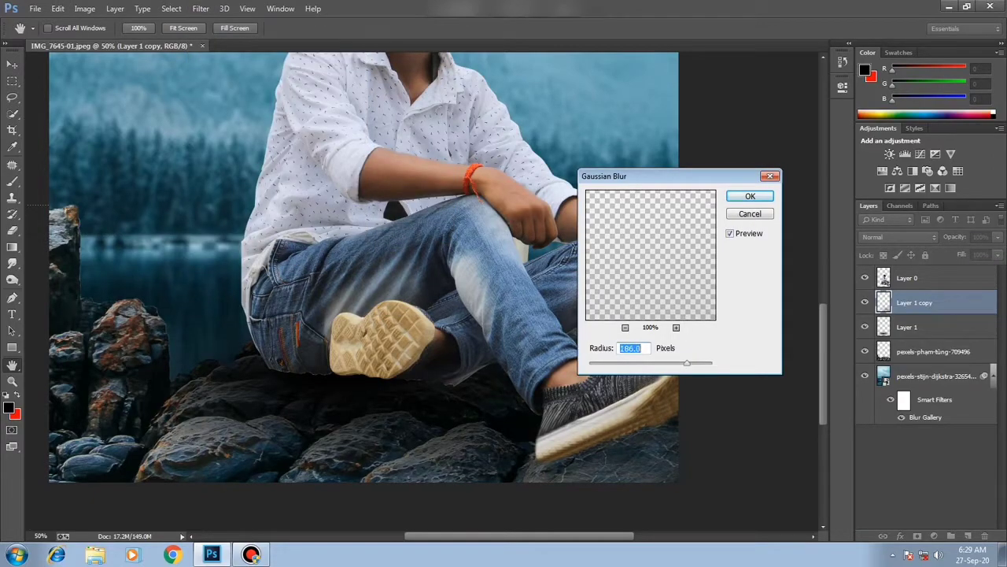
{"action": "left_click", "coordinate": [751, 196]}
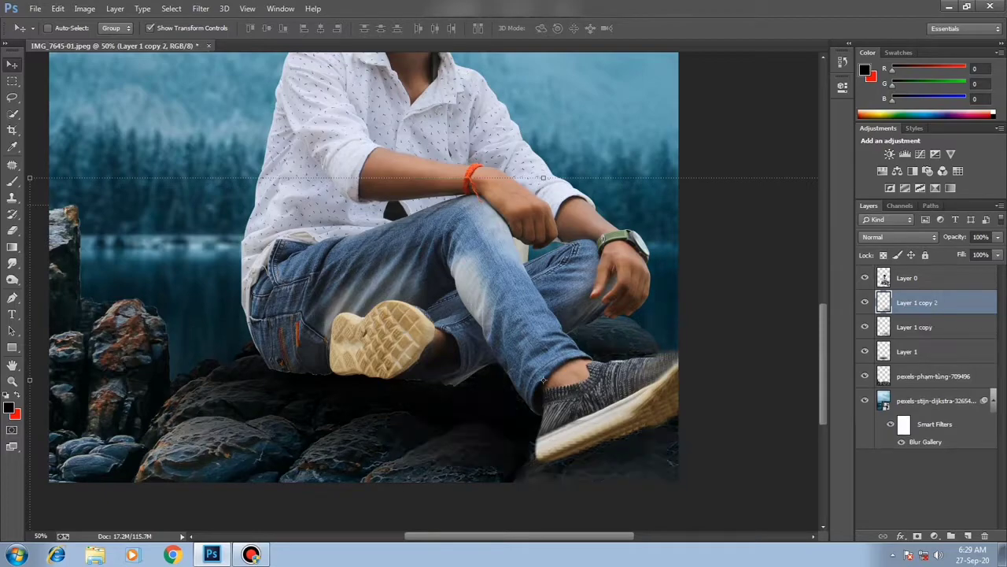
Step: Duplicate it as Layer 1 copy 2 on top, squashed to about 37% height under the boy
{"action": "key", "text": "ctrl+j"}
{"action": "key", "text": "ctrl+shift+bracketright"}
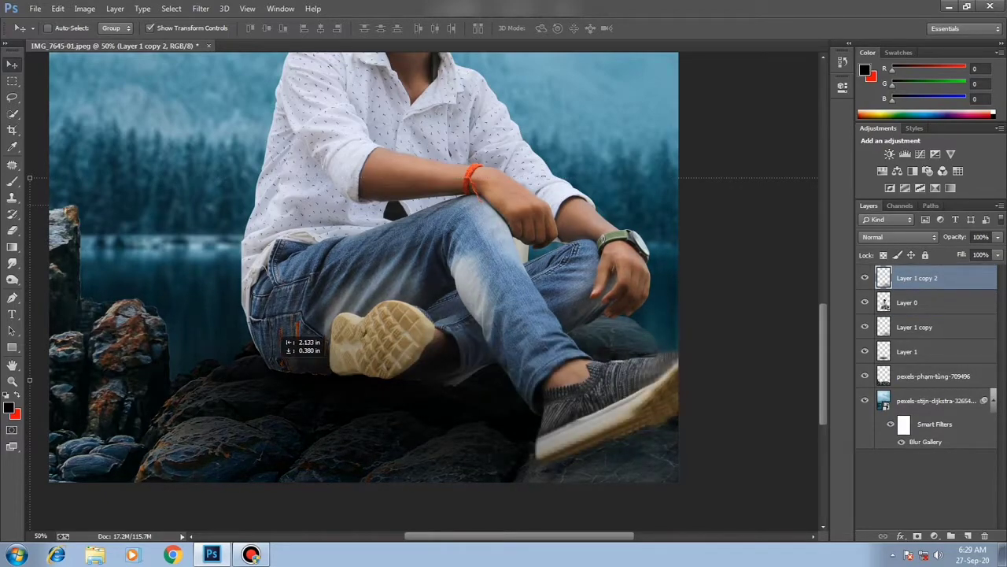
{"action": "mouse_move", "coordinate": [543, 381]}
{"action": "left_mouse_down"}
{"action": "mouse_move", "coordinate": [335, 413]}
{"action": "mouse_move", "coordinate": [298, 399]}
{"action": "left_mouse_up"}
{"action": "key", "text": "ctrl+t"}
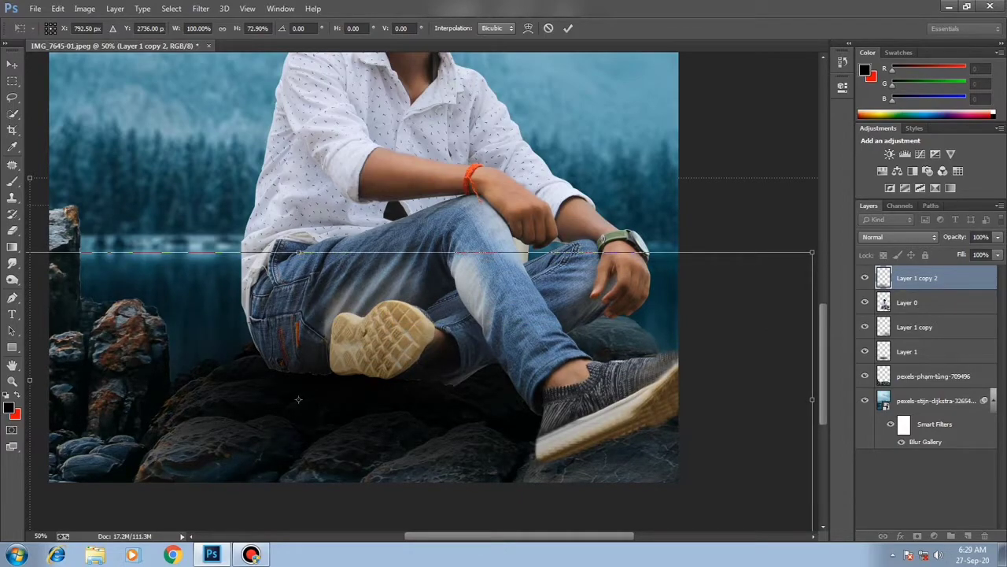
{"action": "left_click_drag", "start_coordinate": [520, 253], "coordinate": [528, 318]}
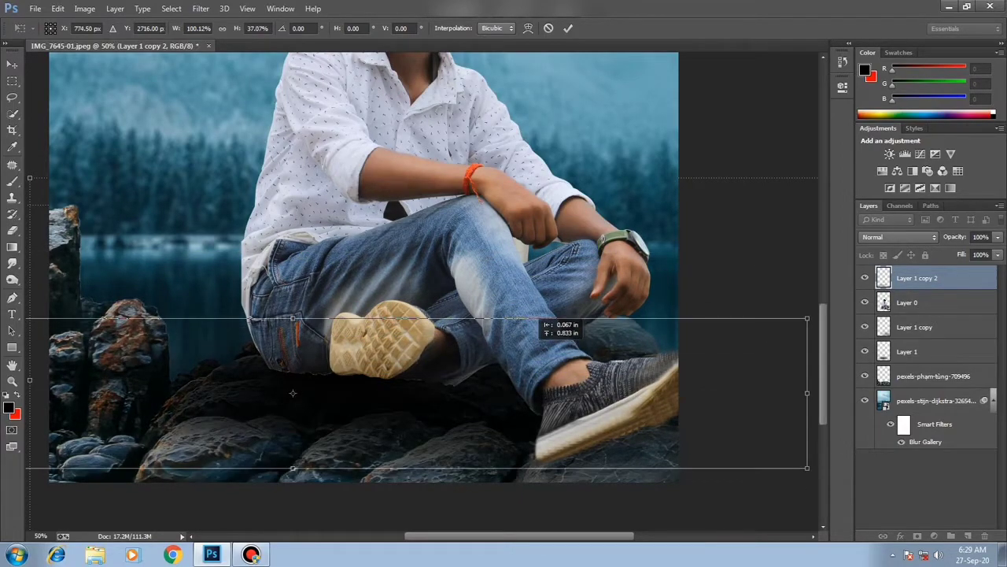
{"action": "mouse_move", "coordinate": [293, 393]}
{"action": "left_mouse_down"}
{"action": "mouse_move", "coordinate": [338, 408]}
{"action": "mouse_move", "coordinate": [373, 387]}
{"action": "left_mouse_up"}
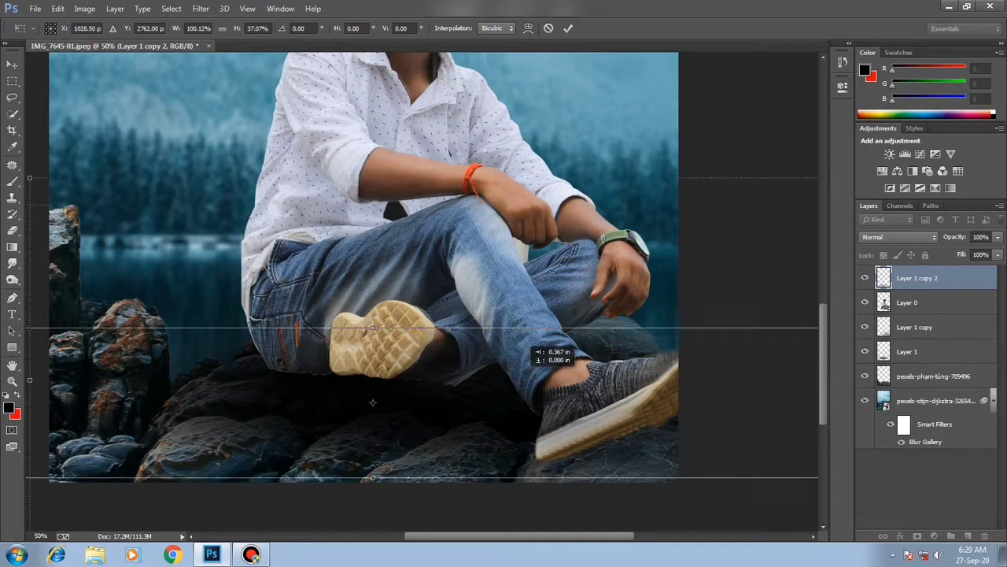
{"action": "left_click", "coordinate": [201, 9]}
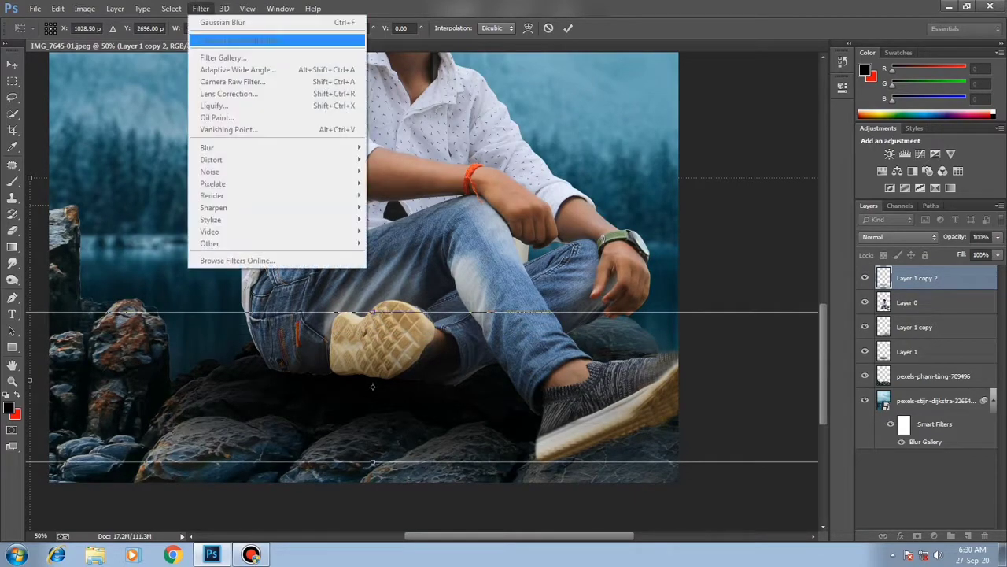
{"action": "left_click", "coordinate": [229, 32]}
Step: Quick-select the boy's face and neck on Layer 0, extending up to the hairline
{"action": "key", "text": "ctrl+minus"}
{"action": "key", "text": "ctrl+minus"}
{"action": "key", "text": "ctrl+minus"}
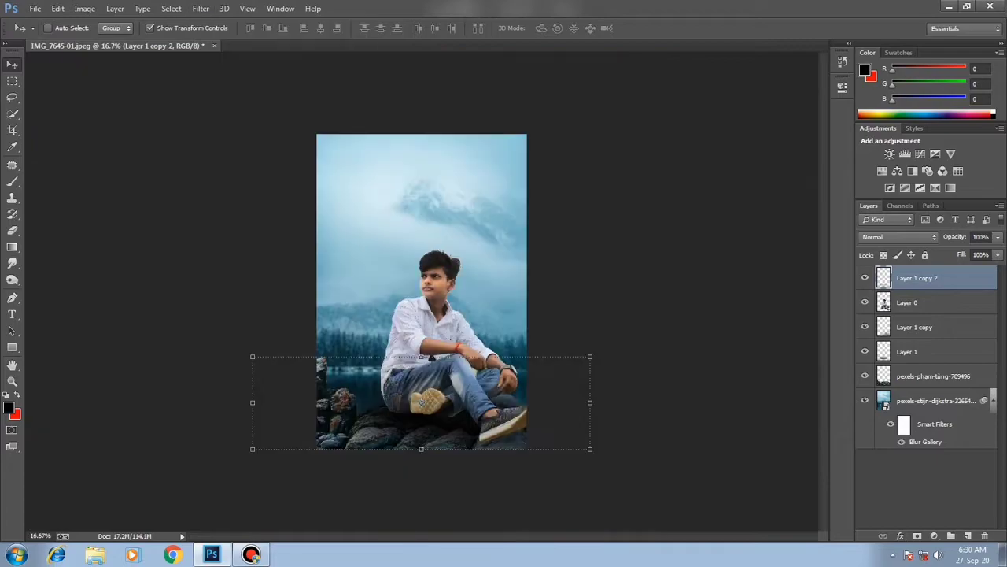
{"action": "key", "text": "ctrl+plus"}
{"action": "key", "text": "ctrl+plus"}
{"action": "key", "text": "ctrl+plus"}
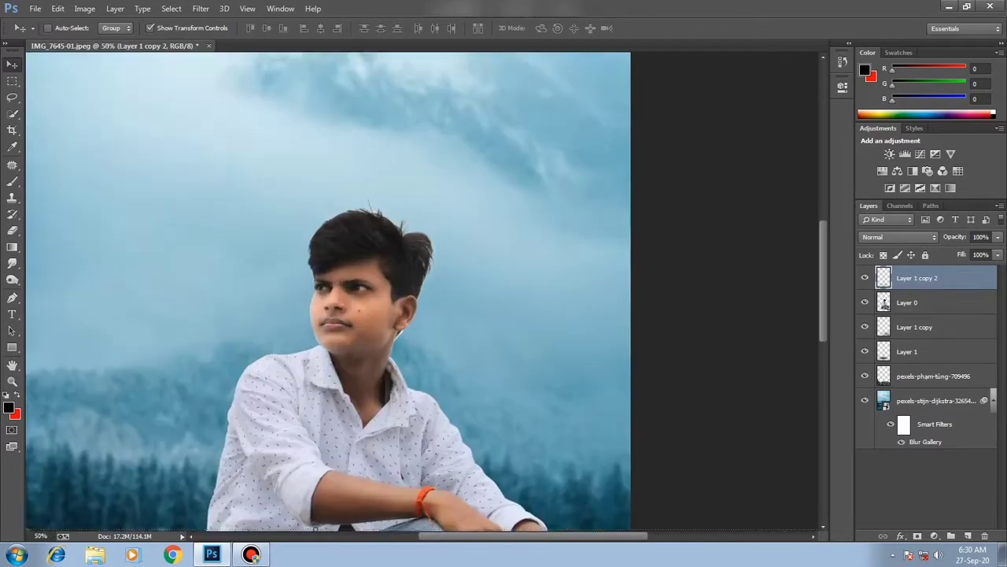
{"action": "left_click", "coordinate": [411, 449], "text": "ctrl"}
{"action": "key", "text": "ctrl+plus"}
{"action": "key", "text": "w"}
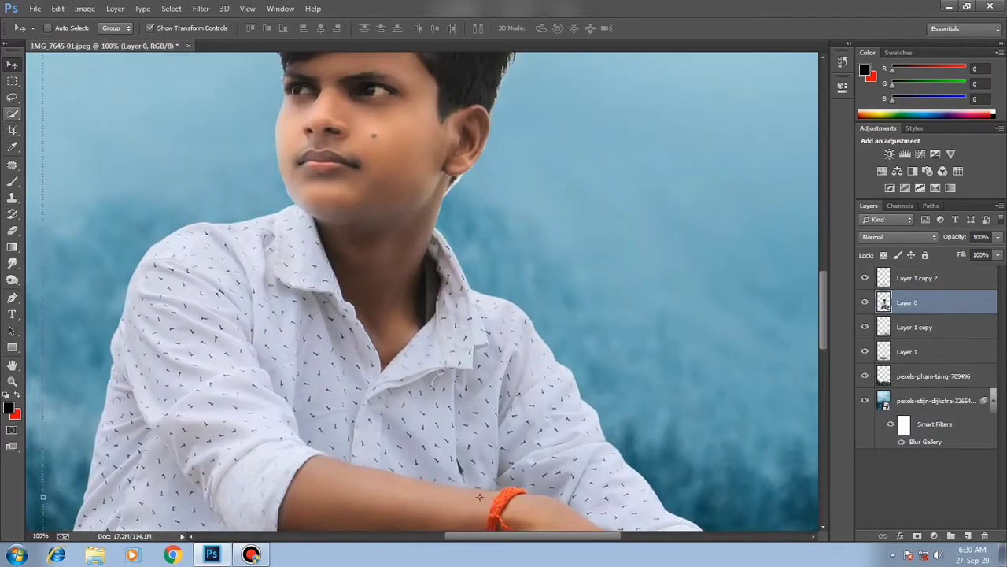
{"action": "left_click_drag", "start_coordinate": [354, 158], "coordinate": [437, 380]}
{"action": "scroll", "coordinate": [425, 291], "scroll_direction": "up", "scroll_amount": 3}
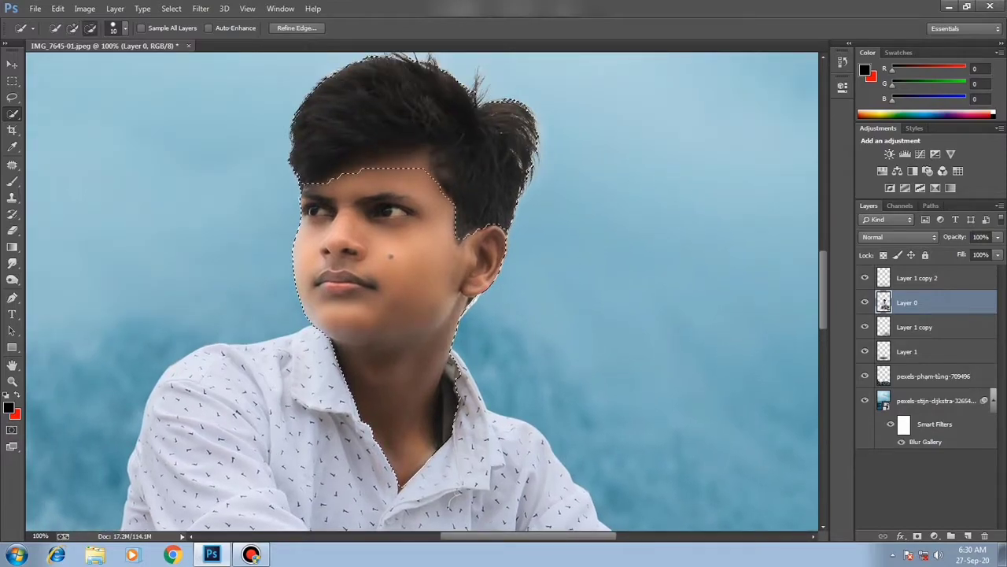
{"action": "mouse_move", "coordinate": [303, 177]}
{"action": "left_mouse_down"}
{"action": "mouse_move", "coordinate": [425, 169]}
{"action": "mouse_move", "coordinate": [425, 157]}
{"action": "left_mouse_up"}
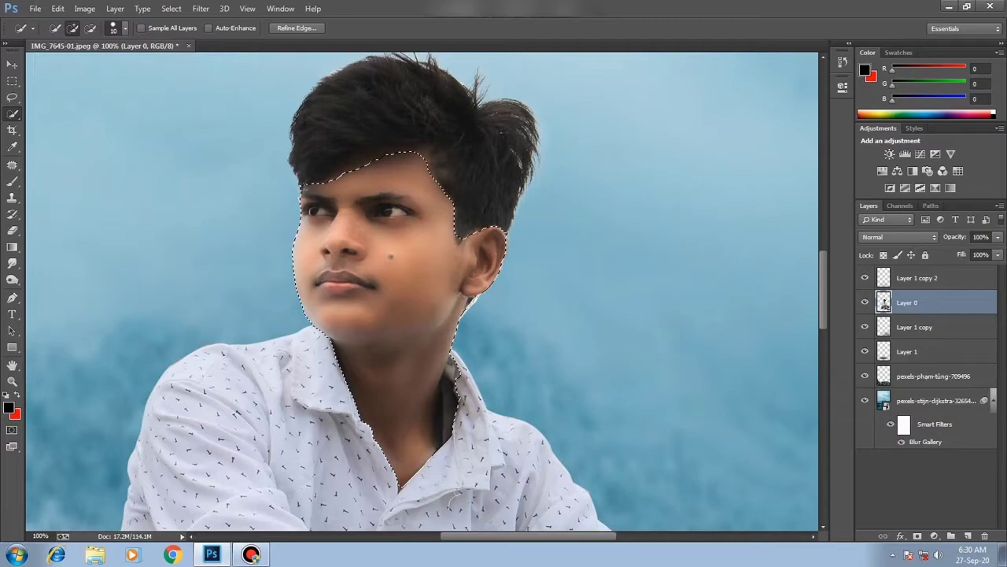
{"action": "left_click", "coordinate": [201, 8]}
Step: Apply Camera Raw to the face: Clarity +38, Exposure +0.20, Contrast +12, Highlights -7
{"action": "left_click", "coordinate": [248, 81]}
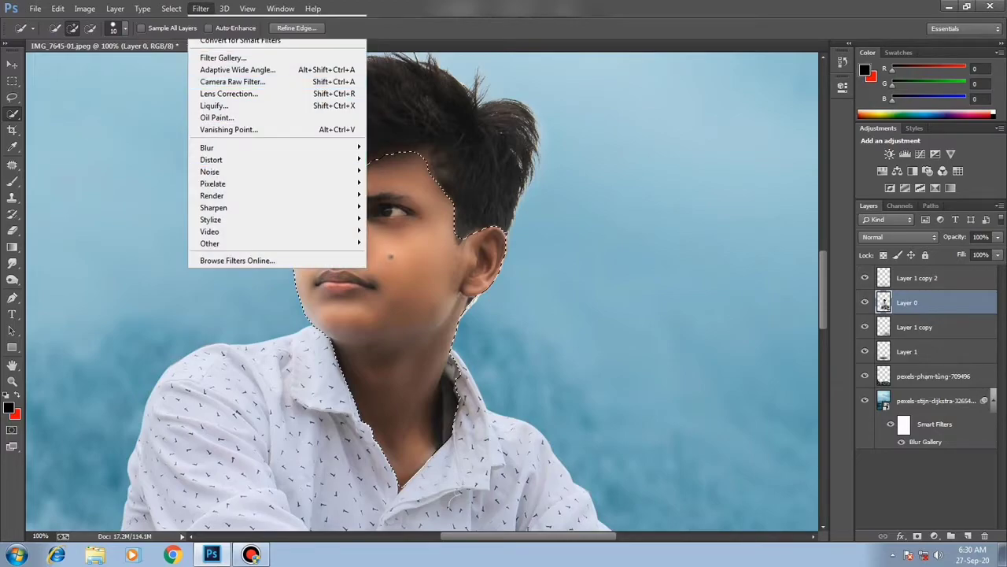
{"action": "left_click_drag", "start_coordinate": [814, 429], "coordinate": [843, 429]}
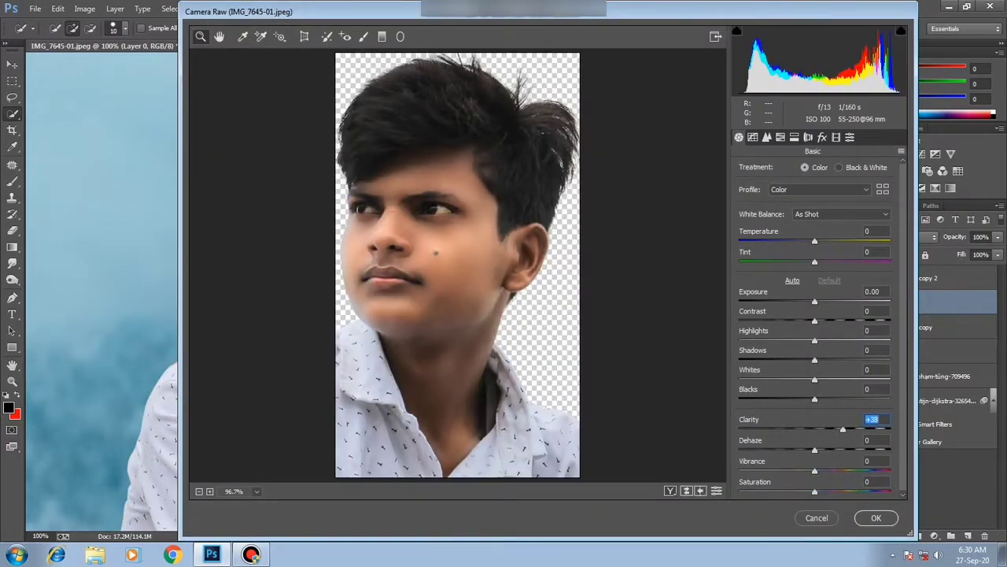
{"action": "mouse_move", "coordinate": [817, 302]}
{"action": "left_mouse_down"}
{"action": "mouse_move", "coordinate": [823, 322]}
{"action": "mouse_move", "coordinate": [810, 340]}
{"action": "left_mouse_up"}
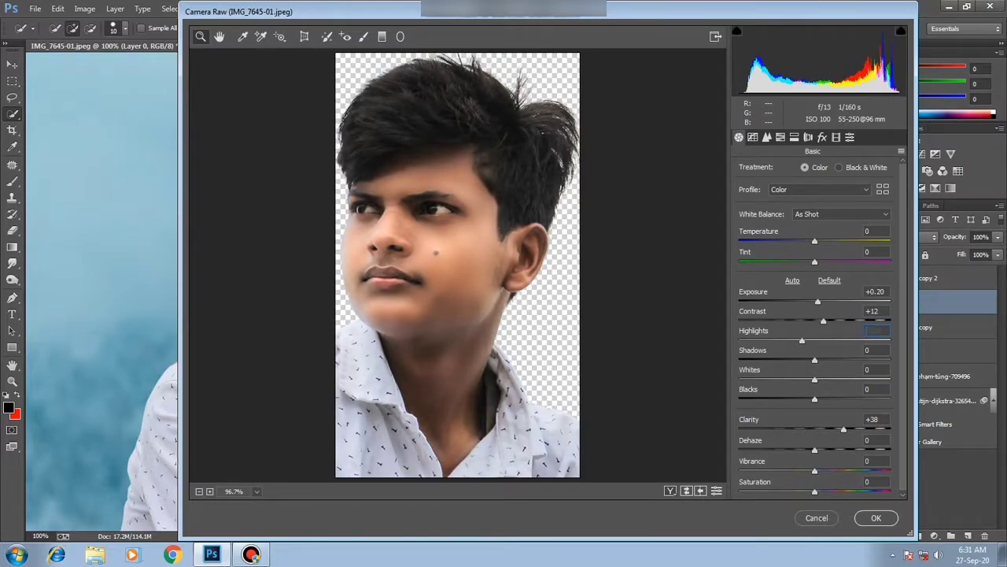
{"action": "type", "text": "-7"}
{"action": "mouse_move", "coordinate": [815, 379]}
{"action": "left_mouse_down"}
{"action": "mouse_move", "coordinate": [845, 380]}
{"action": "mouse_move", "coordinate": [814, 379]}
{"action": "left_mouse_up"}
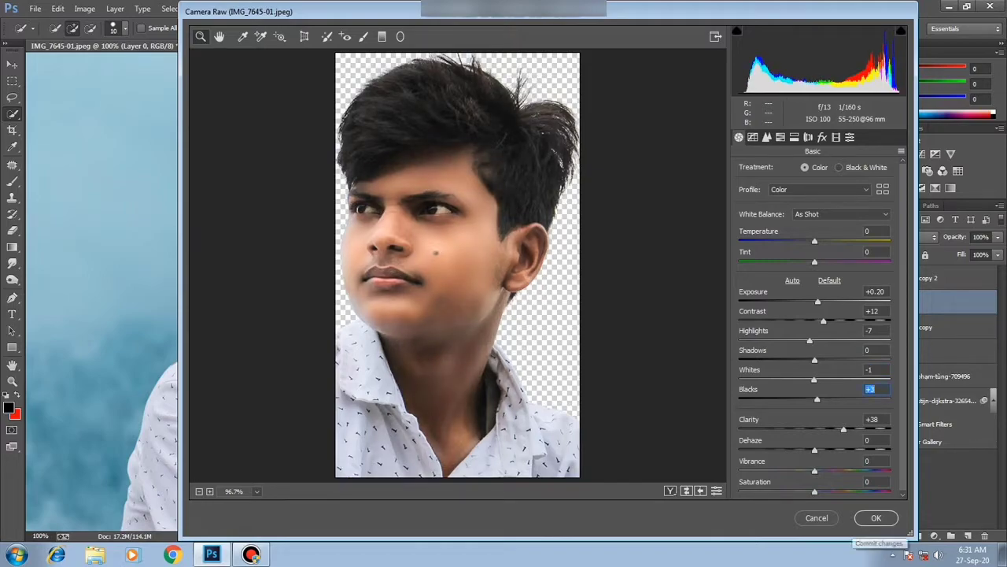
{"action": "left_click", "coordinate": [876, 517]}
{"action": "right_click", "coordinate": [555, 257]}
Step: Deselect, then clone white shirt texture over the dark gap between forearm and knee
{"action": "left_click", "coordinate": [590, 264]}
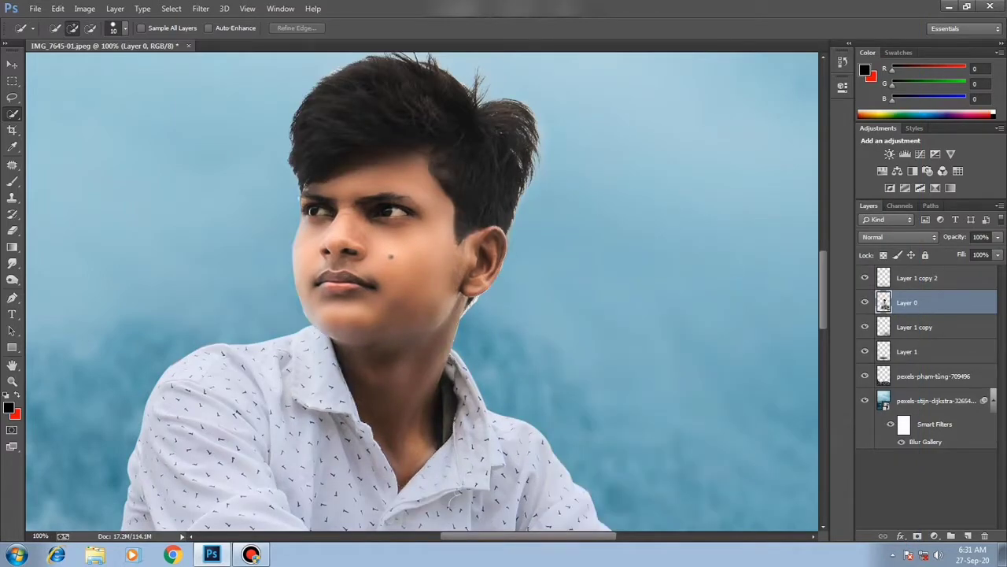
{"action": "key", "text": "ctrl+minus"}
{"action": "key", "text": "ctrl+minus"}
{"action": "key", "text": "ctrl+minus"}
{"action": "key", "text": "ctrl+plus"}
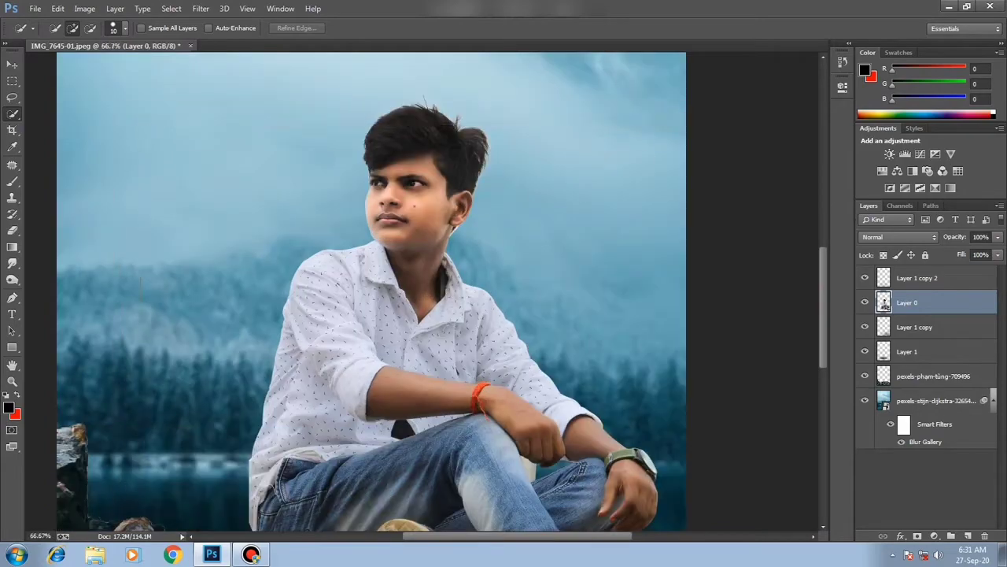
{"action": "key", "text": "ctrl+plus"}
{"action": "key", "text": "ctrl+plus"}
{"action": "key", "text": "ctrl+plus"}
{"action": "key", "text": "ctrl+plus"}
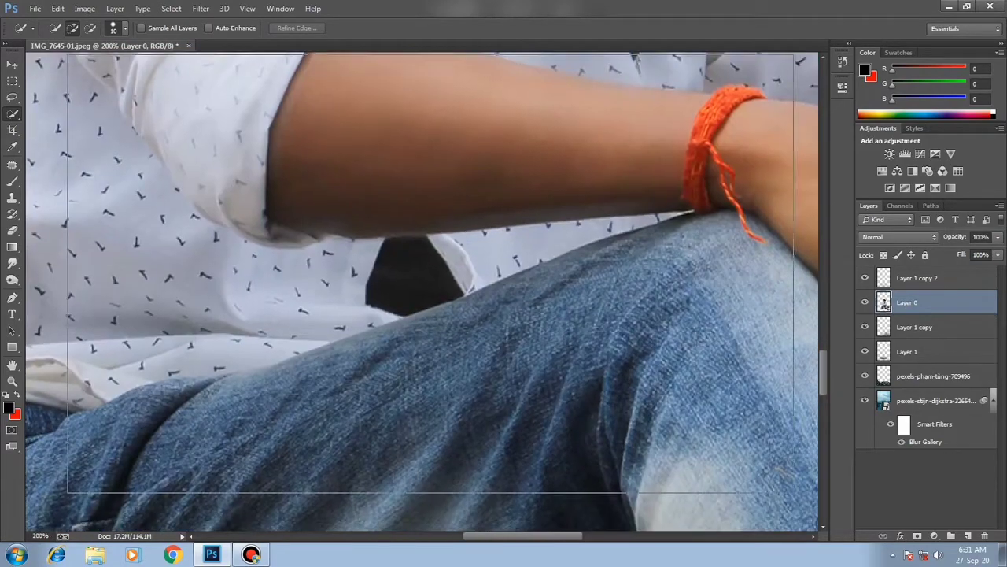
{"action": "key", "text": "s"}
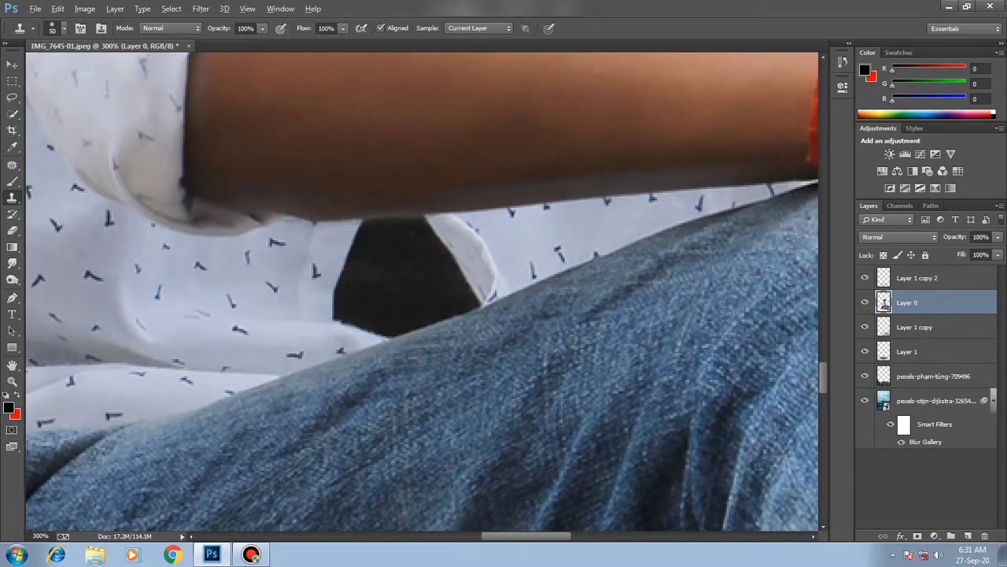
{"action": "key", "text": "bracketleft"}
{"action": "key", "text": "bracketleft"}
{"action": "mouse_move", "coordinate": [350, 267]}
{"action": "left_mouse_down"}
{"action": "mouse_move", "coordinate": [385, 228]}
{"action": "mouse_move", "coordinate": [389, 244]}
{"action": "mouse_move", "coordinate": [350, 319]}
{"action": "mouse_move", "coordinate": [429, 300]}
{"action": "mouse_move", "coordinate": [409, 248]}
{"action": "mouse_move", "coordinate": [433, 271]}
{"action": "left_mouse_up"}
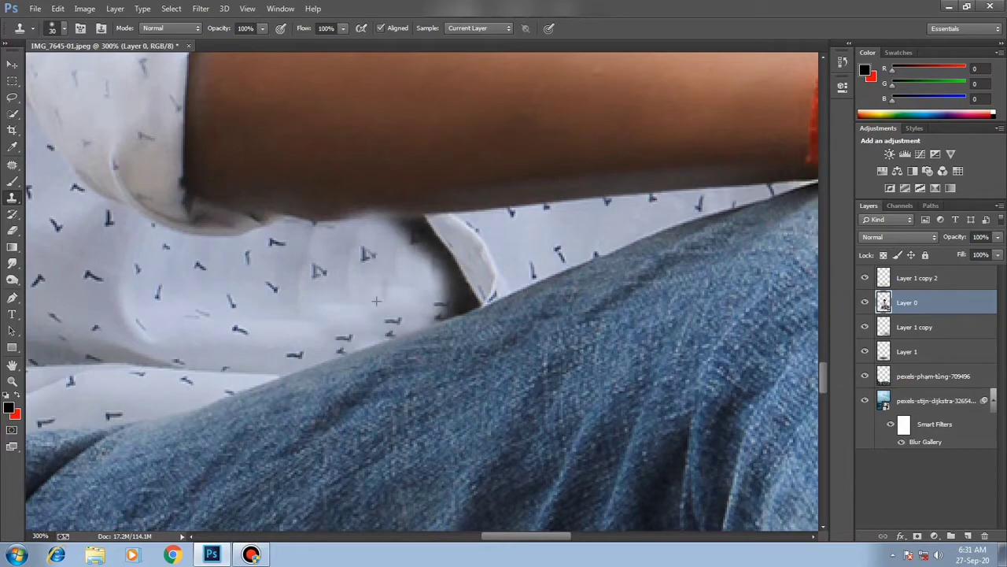
{"action": "mouse_move", "coordinate": [376, 300]}
{"action": "left_mouse_down"}
{"action": "mouse_move", "coordinate": [453, 287]}
{"action": "mouse_move", "coordinate": [445, 251]}
{"action": "mouse_move", "coordinate": [417, 224]}
{"action": "mouse_move", "coordinate": [366, 216]}
{"action": "left_mouse_up"}
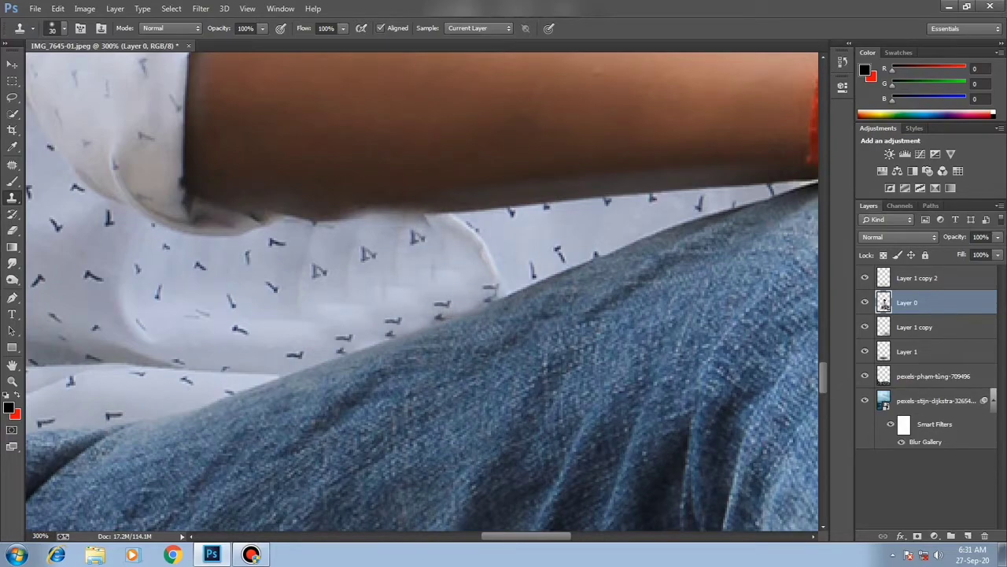
{"action": "key", "text": "ctrl+minus"}
{"action": "key", "text": "ctrl+minus"}
{"action": "key", "text": "ctrl+minus"}
{"action": "key", "text": "ctrl+minus"}
{"action": "key", "text": "ctrl+minus"}
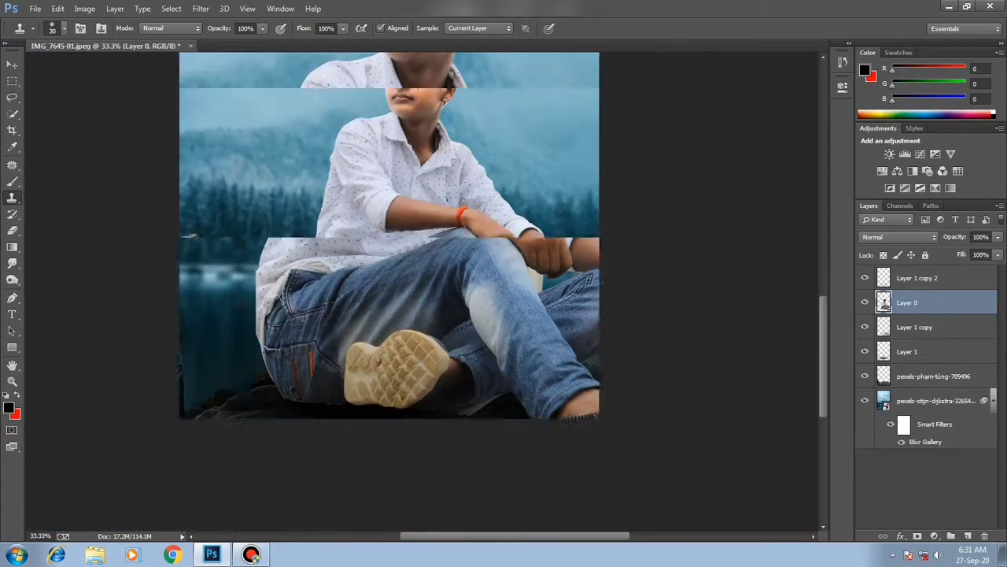
{"action": "left_click", "coordinate": [11, 63]}
{"action": "key", "text": "ctrl+minus"}
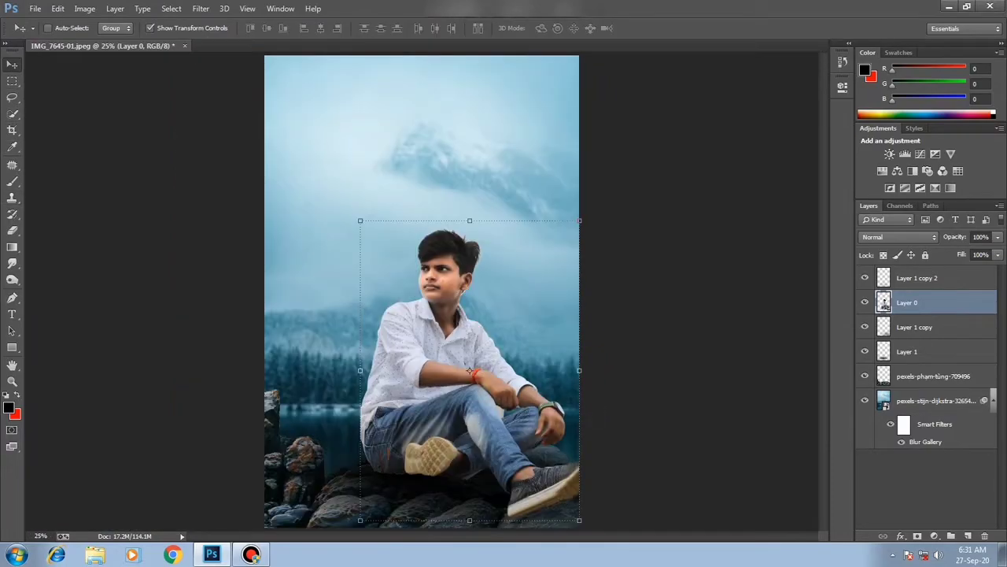
Step: Quick-select the boy's white shirt and left arm down to the jeans' edge
{"action": "key", "text": "ctrl+plus"}
{"action": "key", "text": "w"}
{"action": "key", "text": "ctrl+plus"}
{"action": "key", "text": "ctrl+plus"}
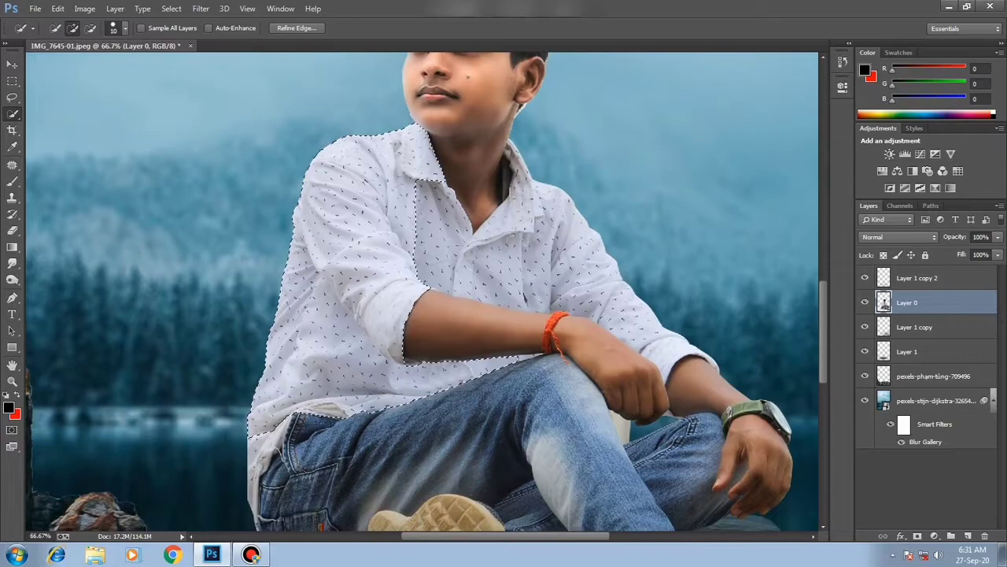
{"action": "left_click_drag", "start_coordinate": [345, 283], "coordinate": [260, 441]}
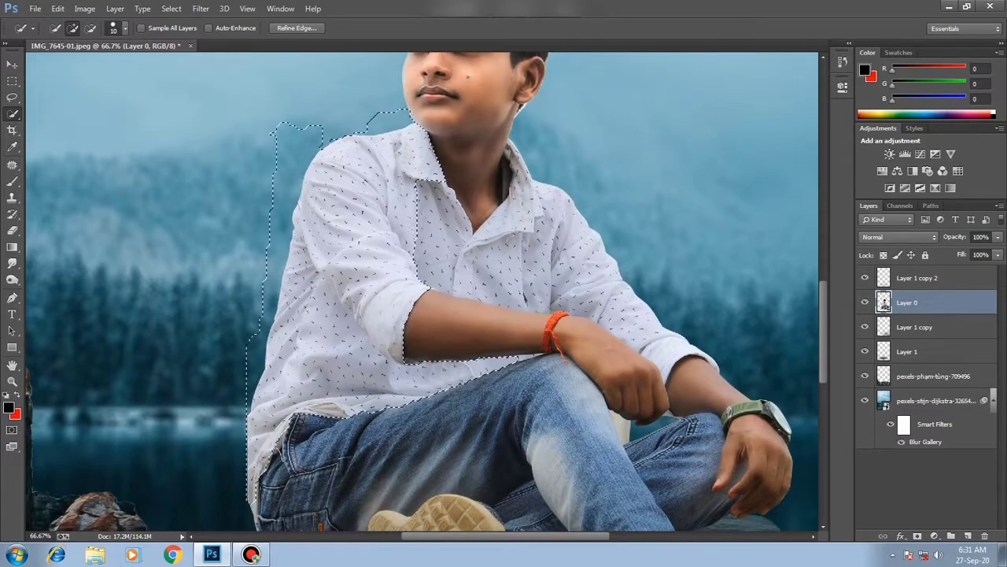
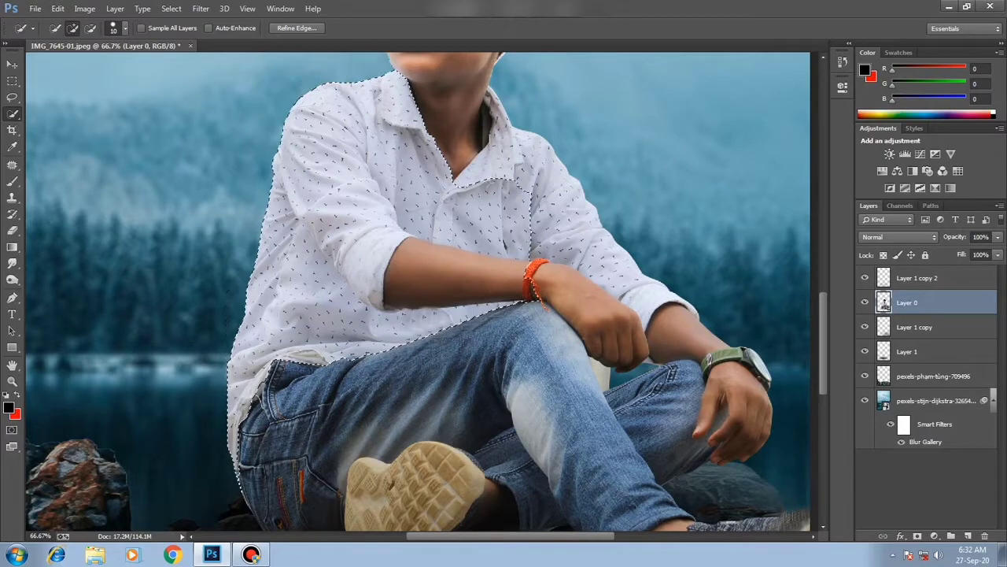
Step: Refine the shirt selection and set Camera Raw Clarity +69, Exposure +0.15, Contrast +13
{"action": "left_click_drag", "start_coordinate": [484, 111], "coordinate": [633, 358]}
{"action": "left_click_drag", "start_coordinate": [515, 267], "coordinate": [441, 244]}
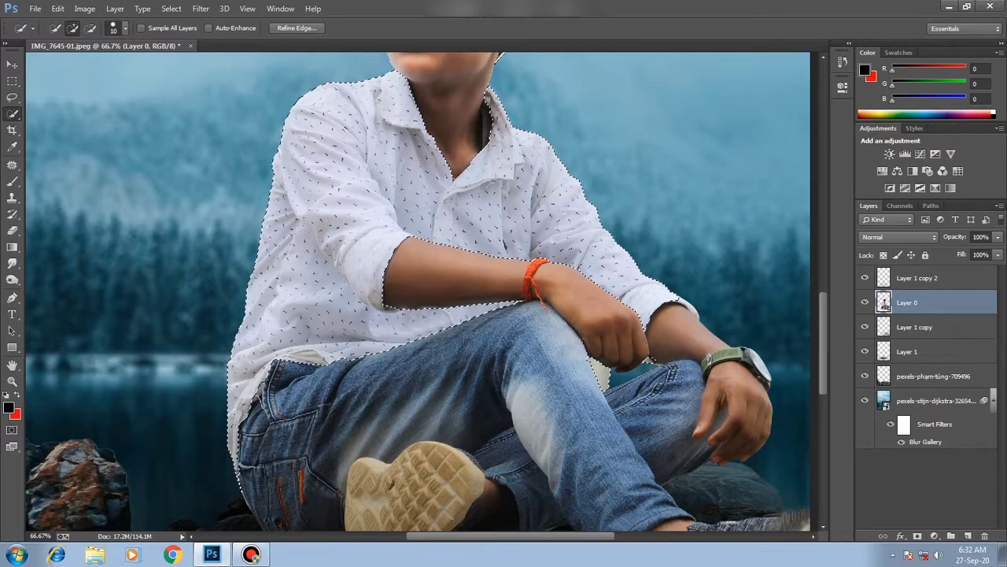
{"action": "left_click", "coordinate": [201, 8]}
{"action": "left_click", "coordinate": [236, 21]}
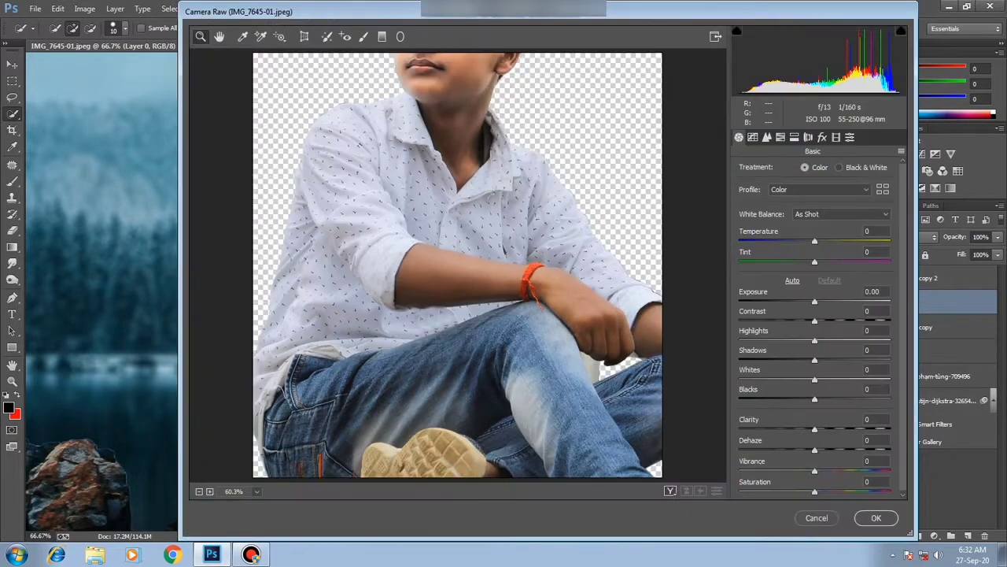
{"action": "key", "text": "Up"}
{"action": "key", "text": "Up"}
{"action": "left_click", "coordinate": [874, 291]}
{"action": "key", "text": "Up"}
{"action": "key", "text": "Up"}
{"action": "key", "text": "Up"}
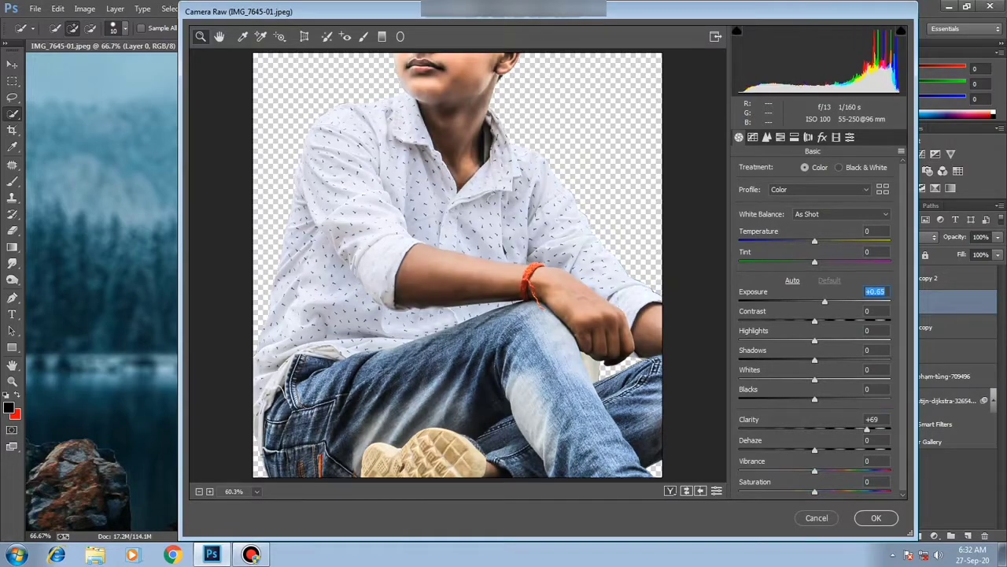
{"action": "left_click", "coordinate": [872, 311]}
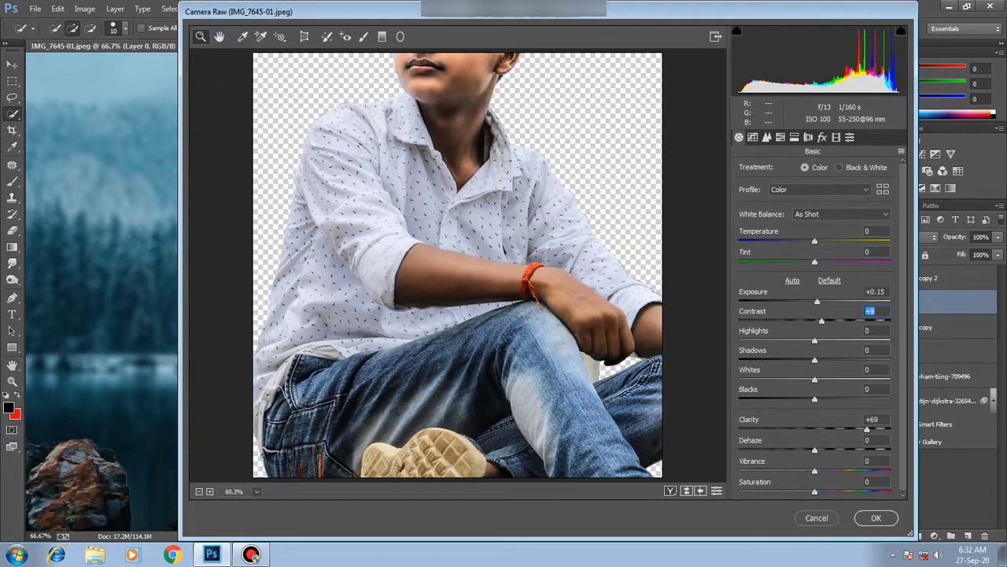
{"action": "key", "text": "shift+Up"}
{"action": "key", "text": "Up"}
{"action": "key", "text": "Up"}
{"action": "key", "text": "Up"}
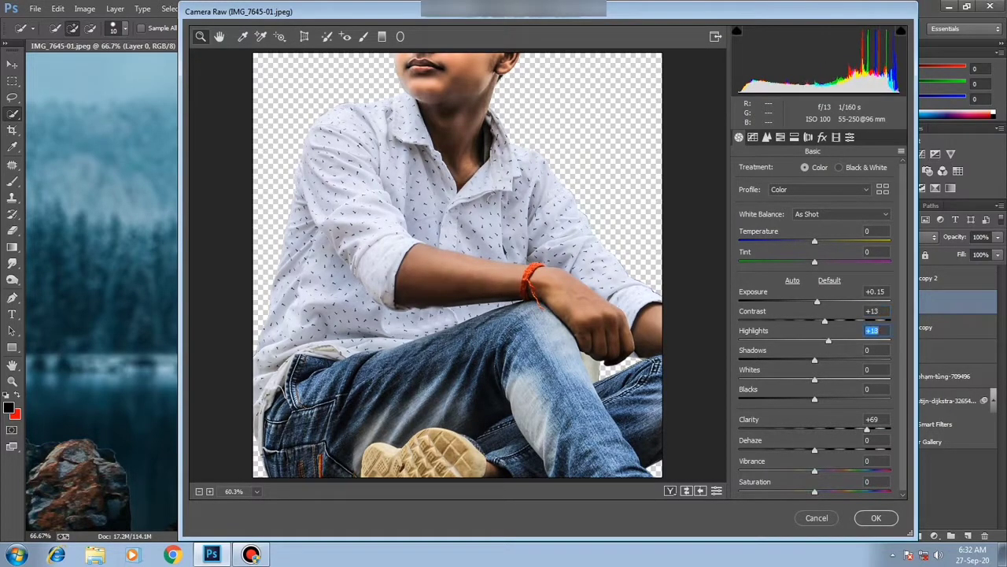
Step: Shift Calibration Blue Primary Hue to -37 and apply the Camera Raw filter
{"action": "key", "text": "ctrl+alt+8"}
{"action": "left_click", "coordinate": [874, 365]}
{"action": "type", "text": "-37"}
{"action": "key", "text": "Return"}
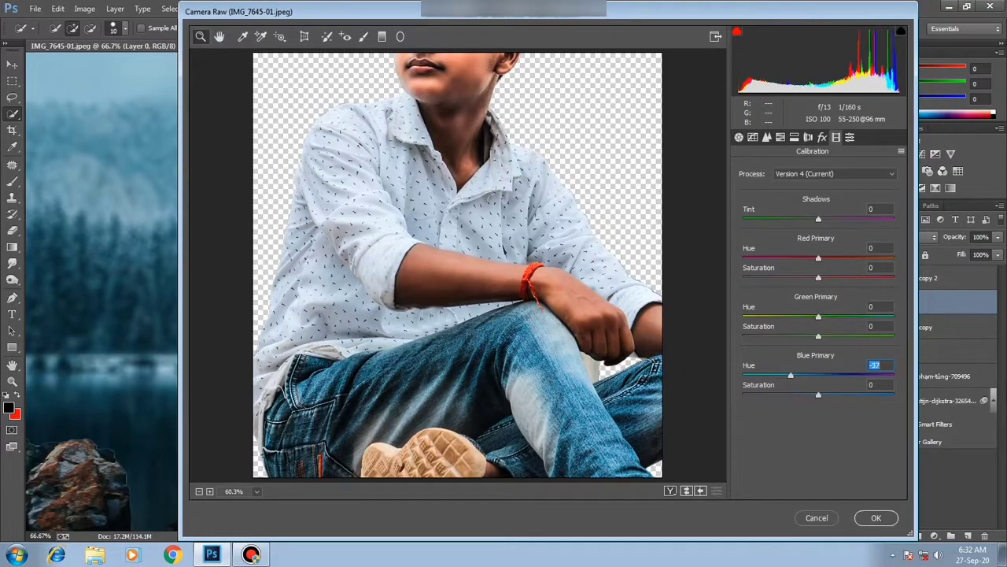
{"action": "key", "text": "Return"}
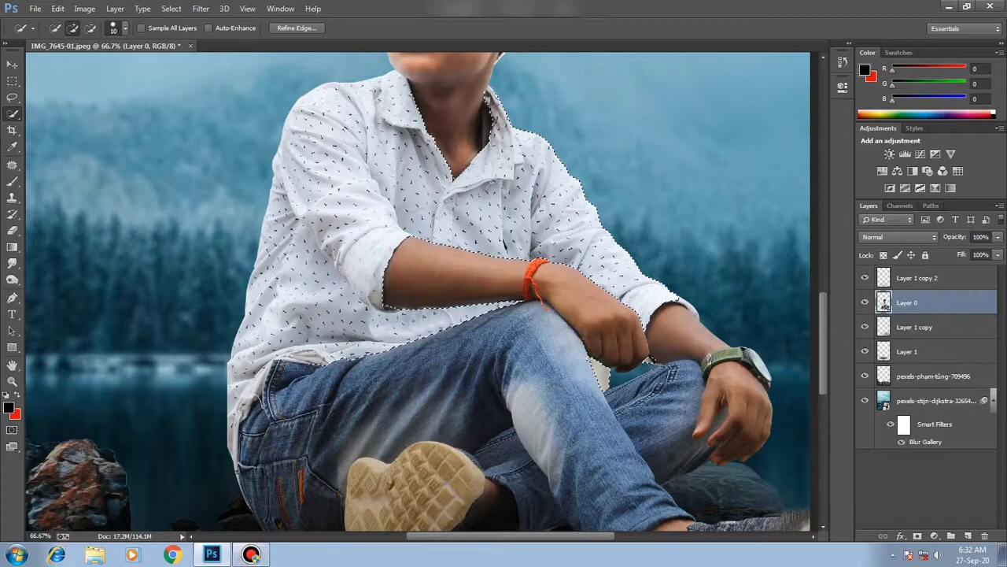
Step: With the Dodge tool active, inspect the shirt and arms at 200%, then bring up the Deselect menu
{"action": "key", "text": "o"}
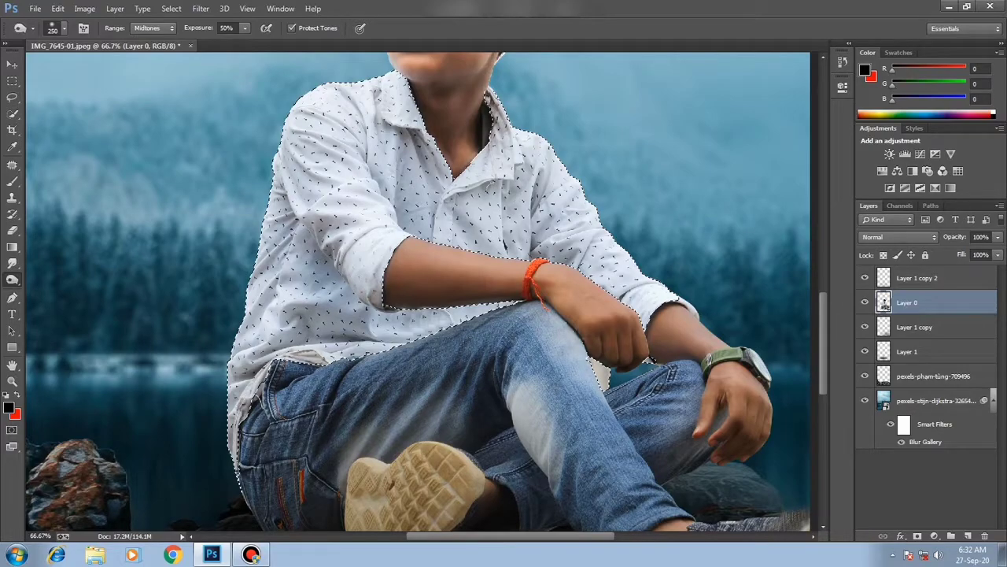
{"action": "scroll", "coordinate": [339, 262], "scroll_direction": "up", "scroll_amount": 3}
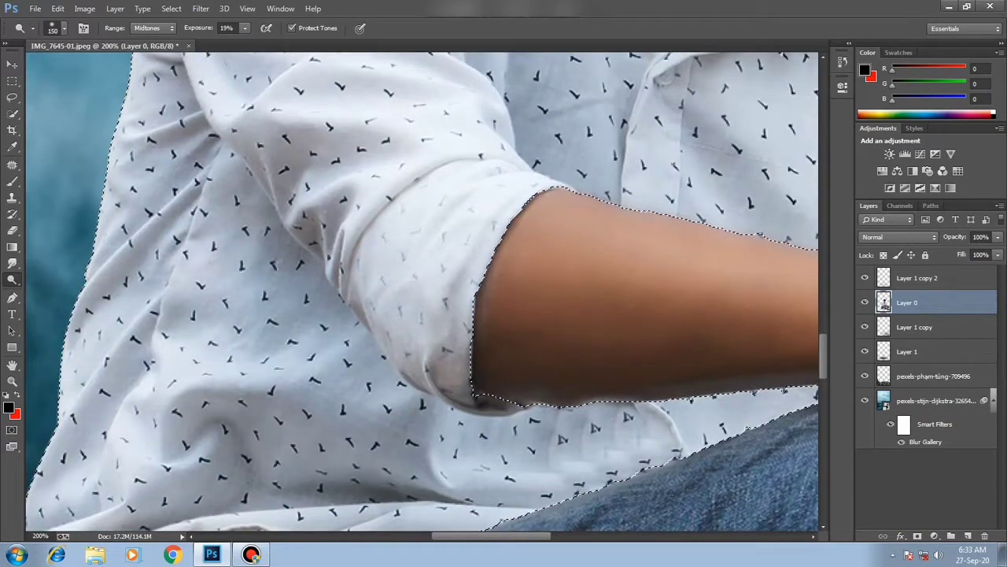
{"action": "scroll", "coordinate": [425, 292], "scroll_direction": "down", "scroll_amount": 3}
{"action": "scroll", "coordinate": [425, 291], "scroll_direction": "down", "scroll_amount": 3}
{"action": "scroll", "coordinate": [425, 291], "scroll_direction": "up", "scroll_amount": 5}
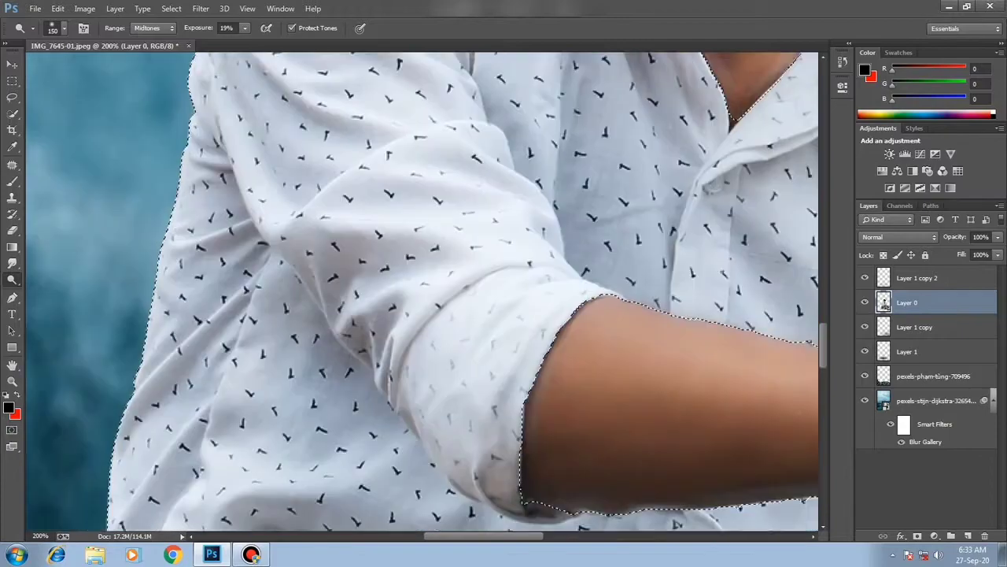
{"action": "scroll", "coordinate": [425, 291], "scroll_direction": "up", "scroll_amount": 1}
{"action": "scroll", "coordinate": [425, 291], "scroll_direction": "right", "scroll_amount": 1}
{"action": "scroll", "coordinate": [425, 291], "scroll_direction": "right", "scroll_amount": 1}
{"action": "scroll", "coordinate": [425, 291], "scroll_direction": "right", "scroll_amount": 1}
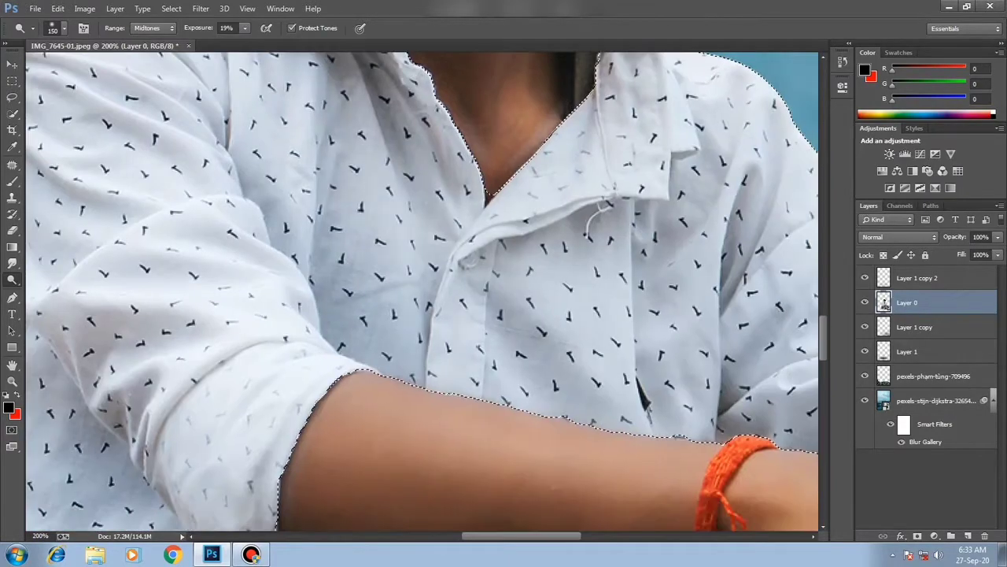
{"action": "scroll", "coordinate": [425, 291], "scroll_direction": "right", "scroll_amount": 2}
{"action": "scroll", "coordinate": [425, 292], "scroll_direction": "down", "scroll_amount": 2}
{"action": "scroll", "coordinate": [425, 291], "scroll_direction": "right", "scroll_amount": 2}
{"action": "scroll", "coordinate": [425, 291], "scroll_direction": "right", "scroll_amount": 1}
{"action": "scroll", "coordinate": [425, 291], "scroll_direction": "right", "scroll_amount": 1}
{"action": "scroll", "coordinate": [425, 291], "scroll_direction": "down", "scroll_amount": 1}
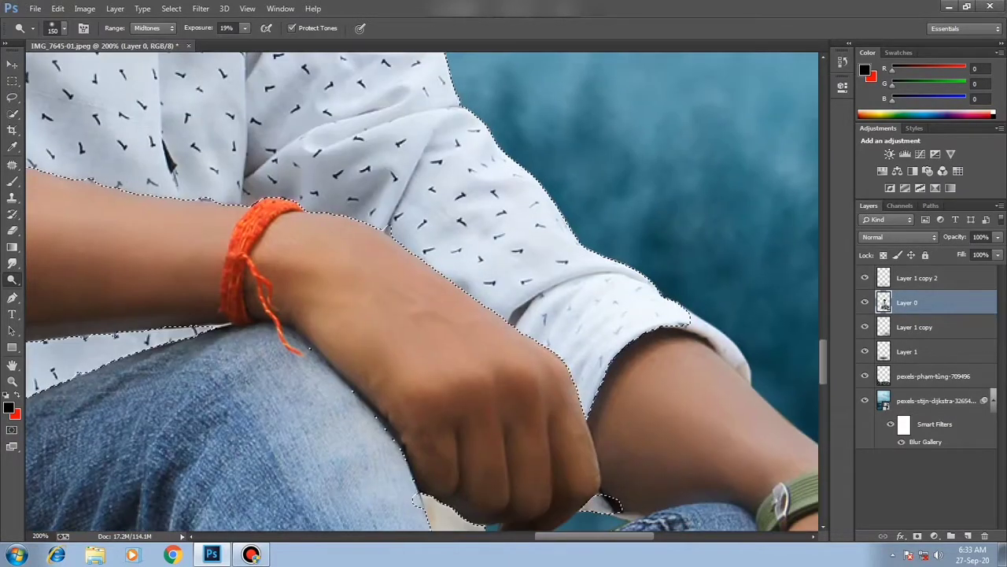
{"action": "scroll", "coordinate": [425, 291], "scroll_direction": "down", "scroll_amount": 3}
{"action": "scroll", "coordinate": [425, 292], "scroll_direction": "down", "scroll_amount": 2}
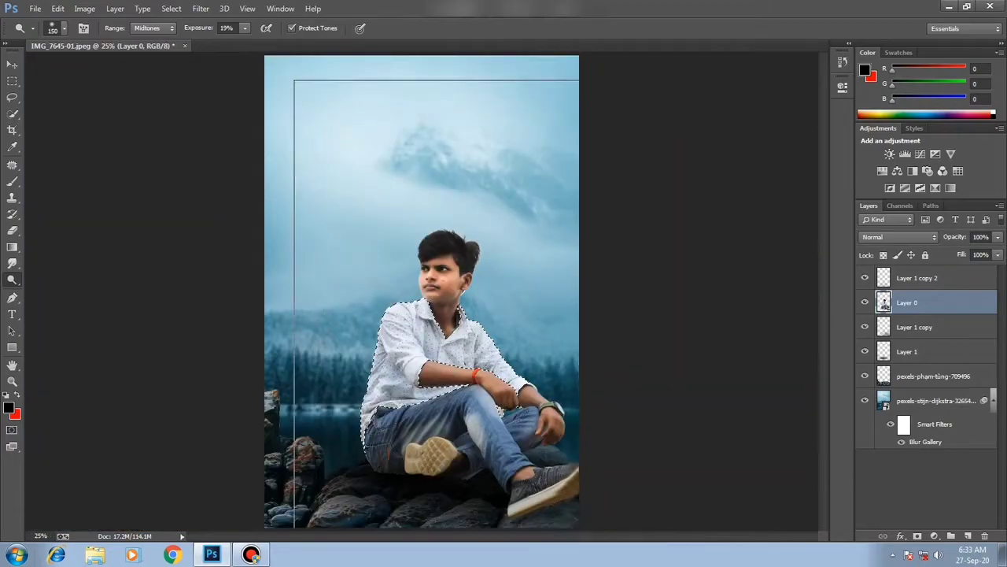
{"action": "key", "text": "l"}
{"action": "right_click", "coordinate": [326, 191]}
Step: Clear the old selection and quick-select the jeans and shoes
{"action": "left_click", "coordinate": [339, 197]}
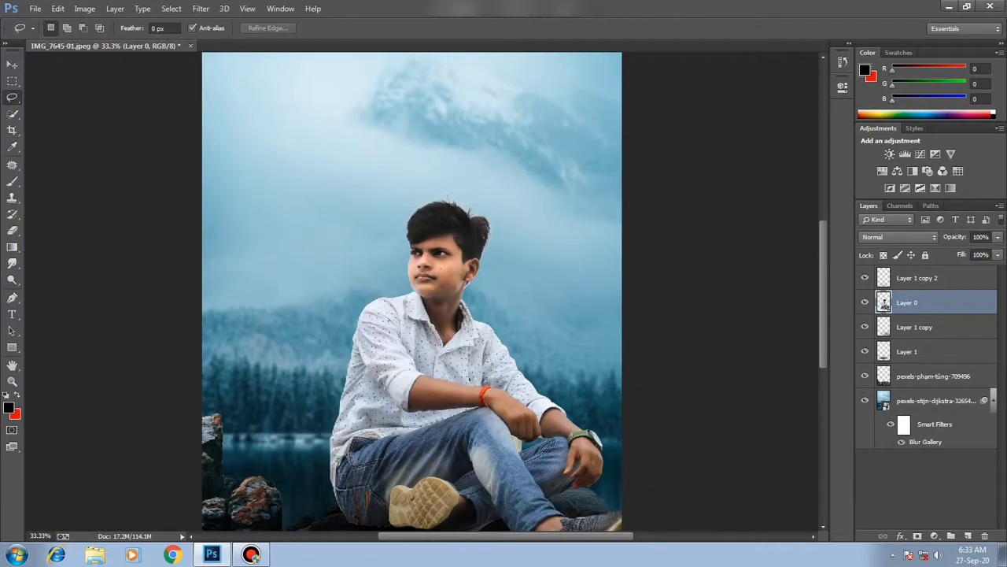
{"action": "scroll", "coordinate": [338, 196], "scroll_direction": "up", "scroll_amount": 1}
{"action": "scroll", "coordinate": [339, 196], "scroll_direction": "down", "scroll_amount": 3}
{"action": "scroll", "coordinate": [315, 315], "scroll_direction": "up", "scroll_amount": 1}
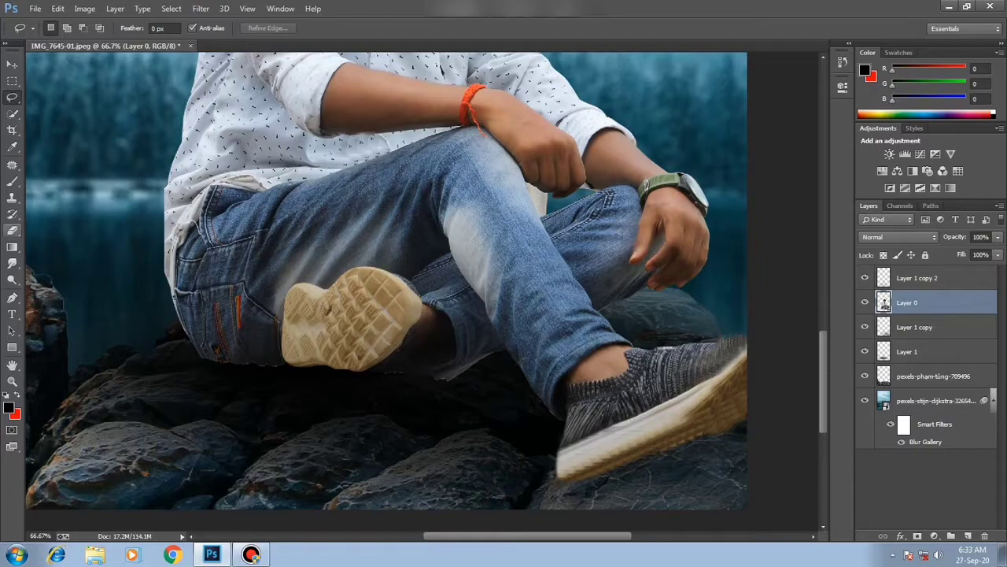
{"action": "left_click", "coordinate": [11, 114]}
{"action": "mouse_move", "coordinate": [243, 236]}
{"action": "left_mouse_down"}
{"action": "mouse_move", "coordinate": [298, 272]}
{"action": "mouse_move", "coordinate": [199, 346]}
{"action": "left_mouse_up"}
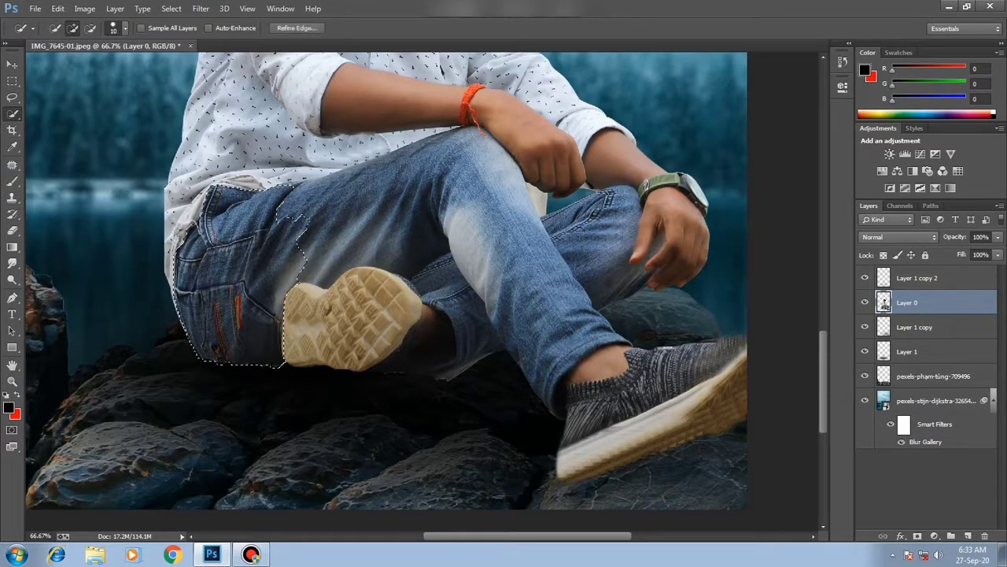
{"action": "mouse_move", "coordinate": [303, 264]}
{"action": "left_mouse_down"}
{"action": "mouse_move", "coordinate": [346, 177]}
{"action": "mouse_move", "coordinate": [448, 138]}
{"action": "mouse_move", "coordinate": [496, 153]}
{"action": "mouse_move", "coordinate": [573, 275]}
{"action": "left_mouse_up"}
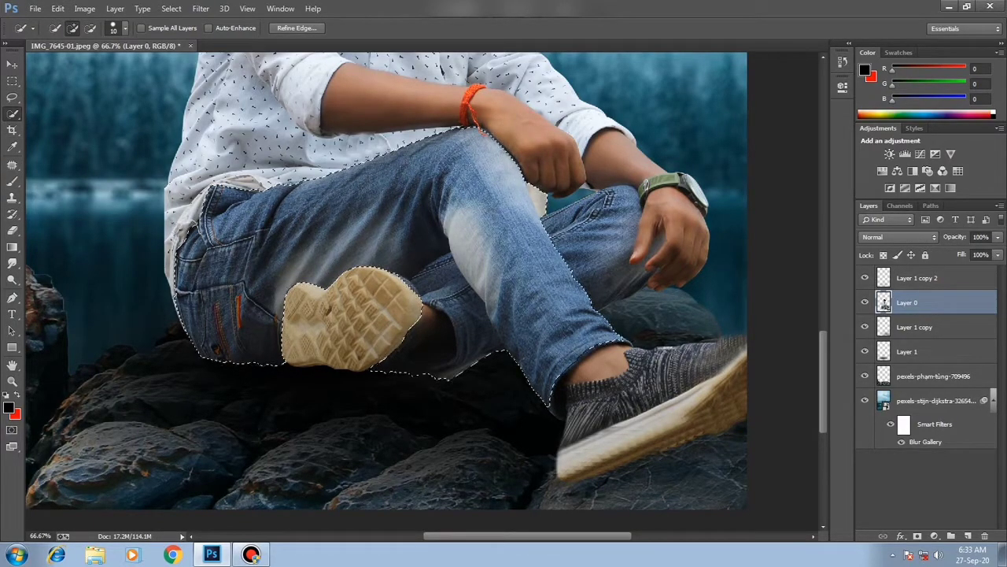
{"action": "left_click_drag", "start_coordinate": [551, 393], "coordinate": [568, 411]}
{"action": "left_click_drag", "start_coordinate": [566, 203], "coordinate": [652, 198]}
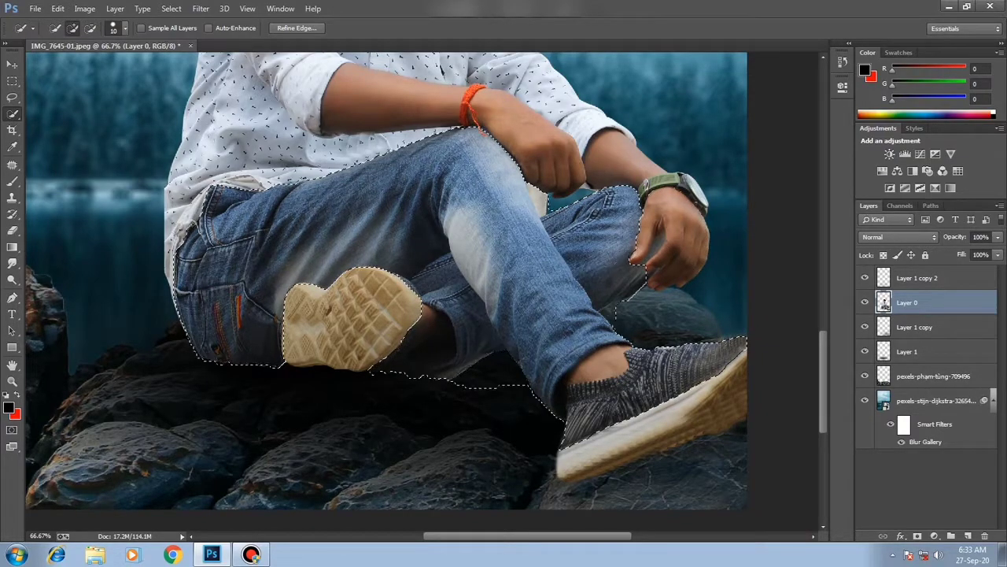
{"action": "left_click_drag", "start_coordinate": [651, 232], "coordinate": [657, 260]}
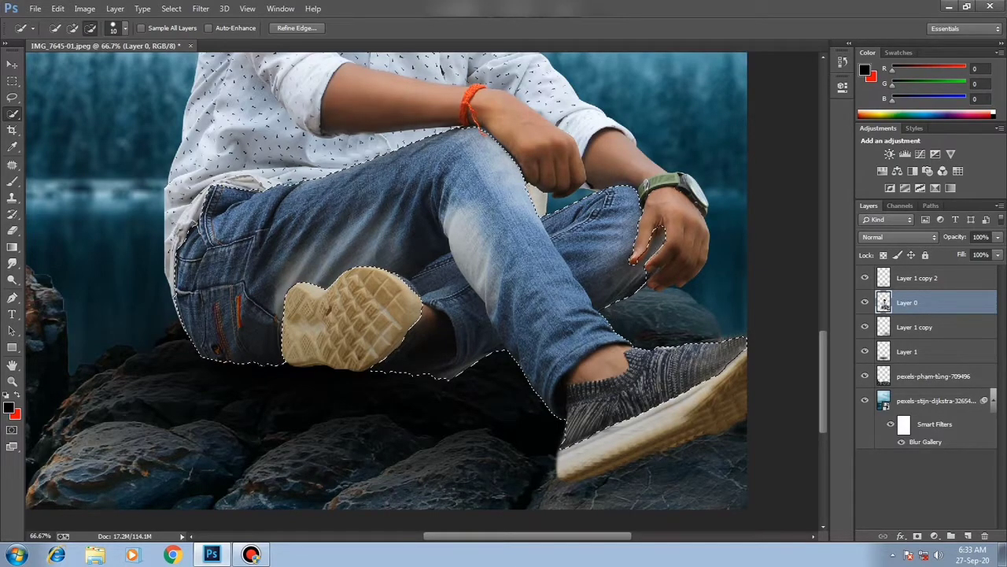
{"action": "key", "text": "alt"}
Step: Grade the jeans in Camera Raw: Clarity about +63, Blue Primary Hue -43, Saturation -77
{"action": "left_click", "coordinate": [200, 8]}
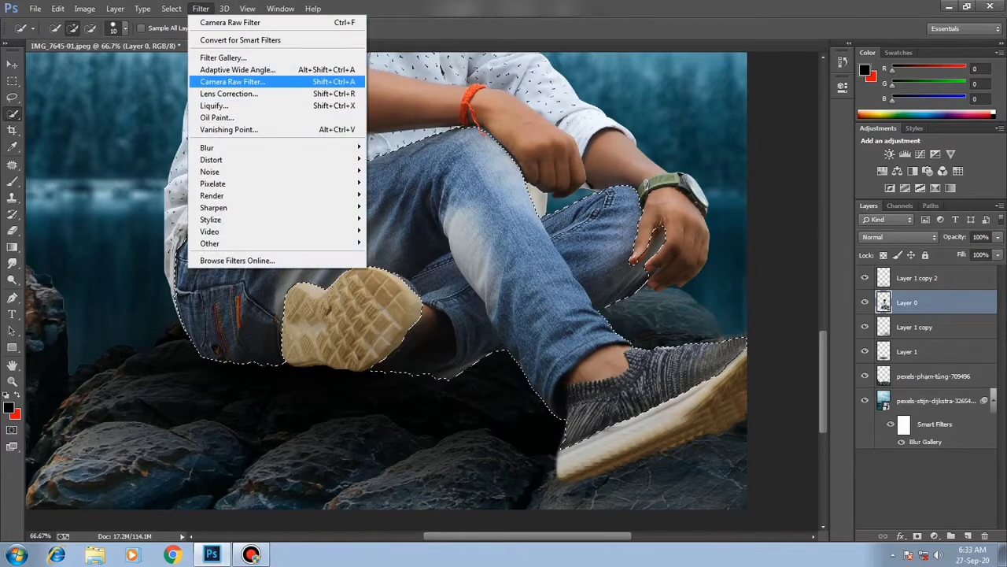
{"action": "left_click", "coordinate": [237, 77]}
{"action": "left_click_drag", "start_coordinate": [815, 429], "coordinate": [862, 428]}
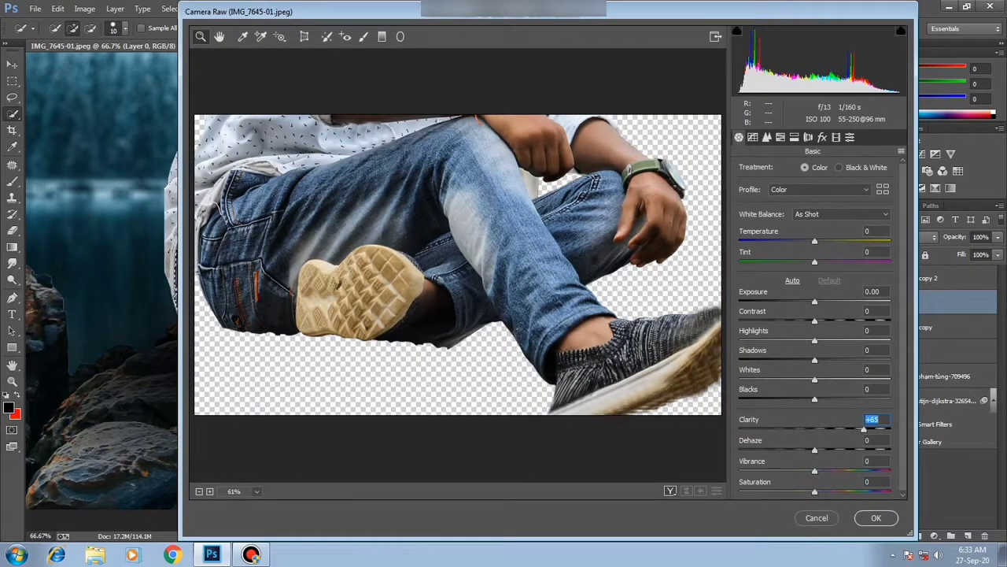
{"action": "key", "text": "ctrl+alt+8"}
{"action": "left_click_drag", "start_coordinate": [819, 394], "coordinate": [747, 394]}
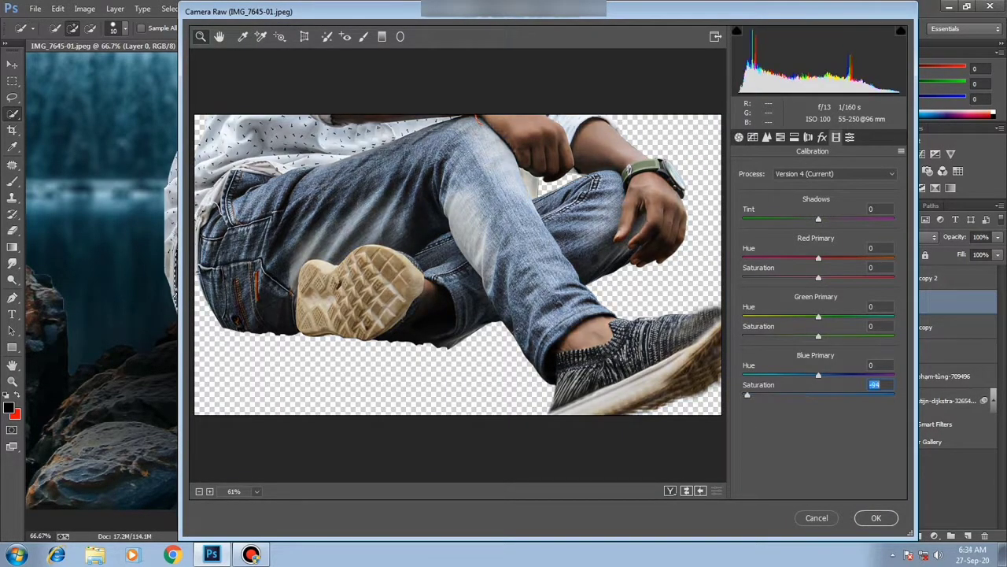
{"action": "mouse_move", "coordinate": [819, 375]}
{"action": "left_mouse_down"}
{"action": "mouse_move", "coordinate": [784, 375]}
{"action": "mouse_move", "coordinate": [760, 395]}
{"action": "left_mouse_up"}
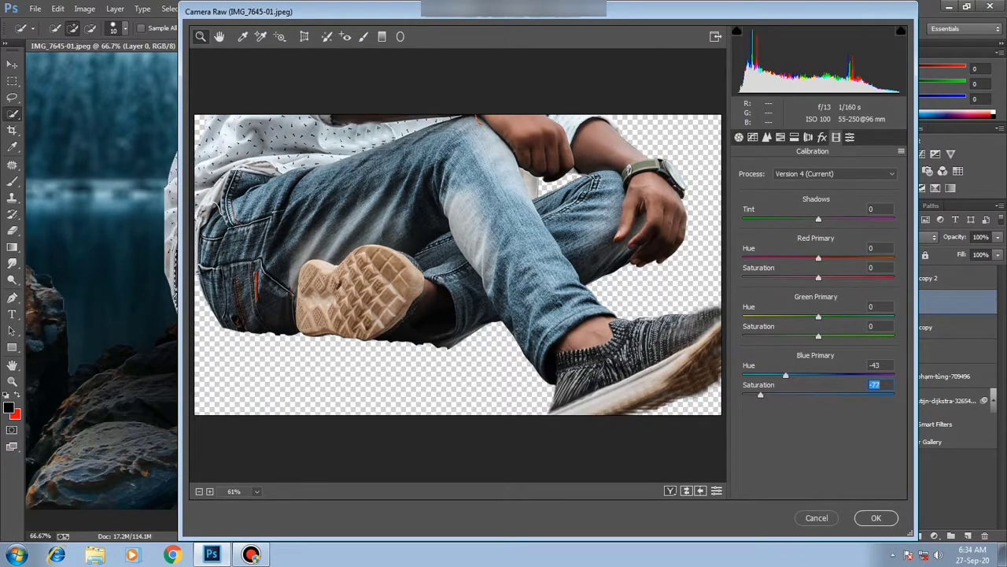
{"action": "left_click", "coordinate": [876, 518]}
Step: Darken the denim shadows on the thigh and shin with the Burn tool
{"action": "left_click", "coordinate": [12, 279]}
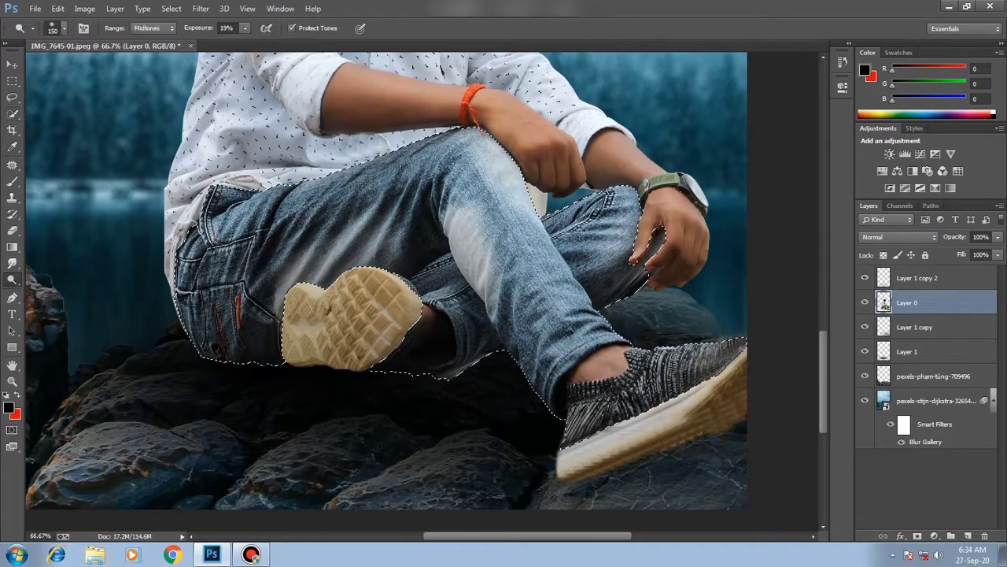
{"action": "right_click", "coordinate": [12, 279]}
{"action": "left_click", "coordinate": [47, 277]}
{"action": "mouse_move", "coordinate": [276, 220]}
{"action": "left_mouse_down"}
{"action": "mouse_move", "coordinate": [551, 314]}
{"action": "mouse_move", "coordinate": [598, 252]}
{"action": "mouse_move", "coordinate": [535, 205]}
{"action": "left_mouse_up"}
{"action": "left_click_drag", "start_coordinate": [535, 323], "coordinate": [472, 299]}
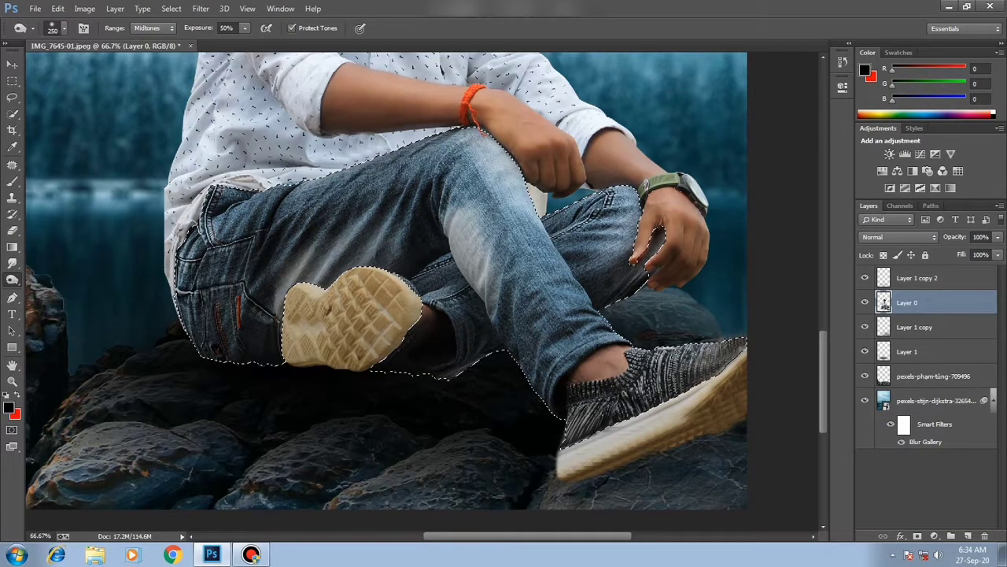
Step: Brighten the denim along the thigh and knee with the Dodge tool at Midtones 19%
{"action": "right_click", "coordinate": [11, 279]}
{"action": "left_click", "coordinate": [47, 292]}
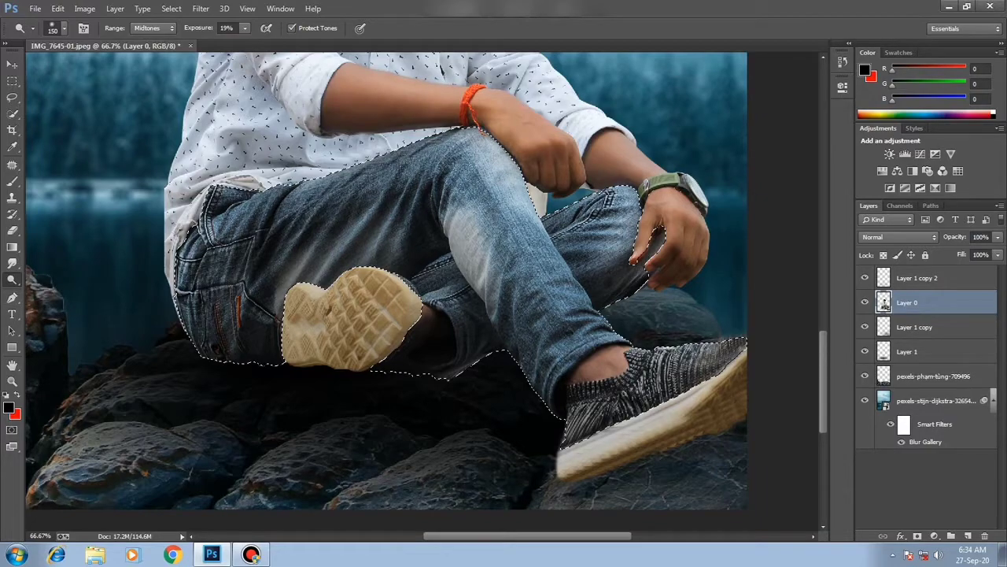
{"action": "mouse_move", "coordinate": [331, 259]}
{"action": "left_mouse_down"}
{"action": "mouse_move", "coordinate": [441, 237]}
{"action": "mouse_move", "coordinate": [559, 260]}
{"action": "left_mouse_up"}
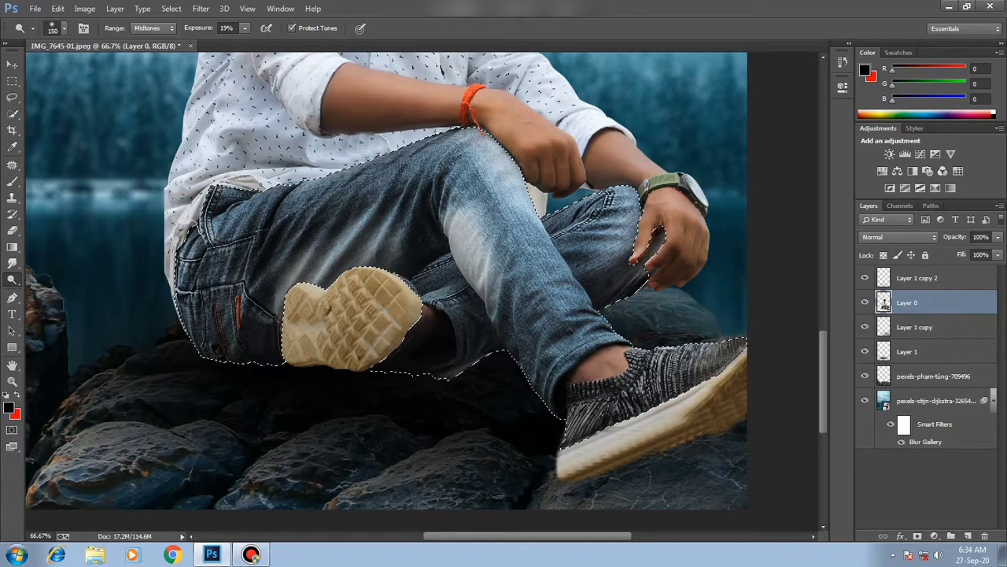
{"action": "mouse_move", "coordinate": [618, 240]}
{"action": "left_mouse_down"}
{"action": "mouse_move", "coordinate": [598, 236]}
{"action": "mouse_move", "coordinate": [622, 221]}
{"action": "left_mouse_up"}
{"action": "left_click_drag", "start_coordinate": [323, 185], "coordinate": [390, 177]}
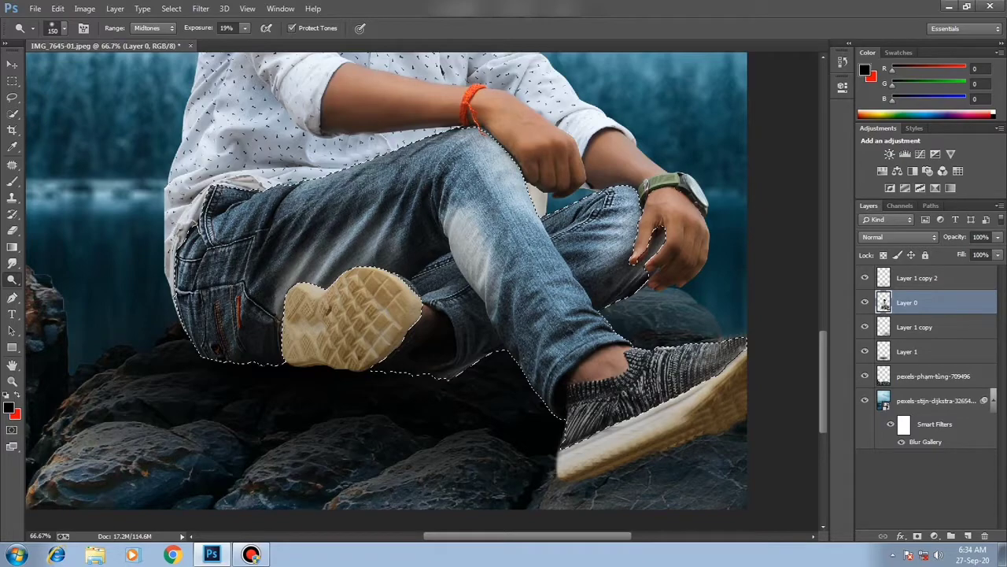
{"action": "key", "text": "ctrl+minus"}
{"action": "key", "text": "ctrl+minus"}
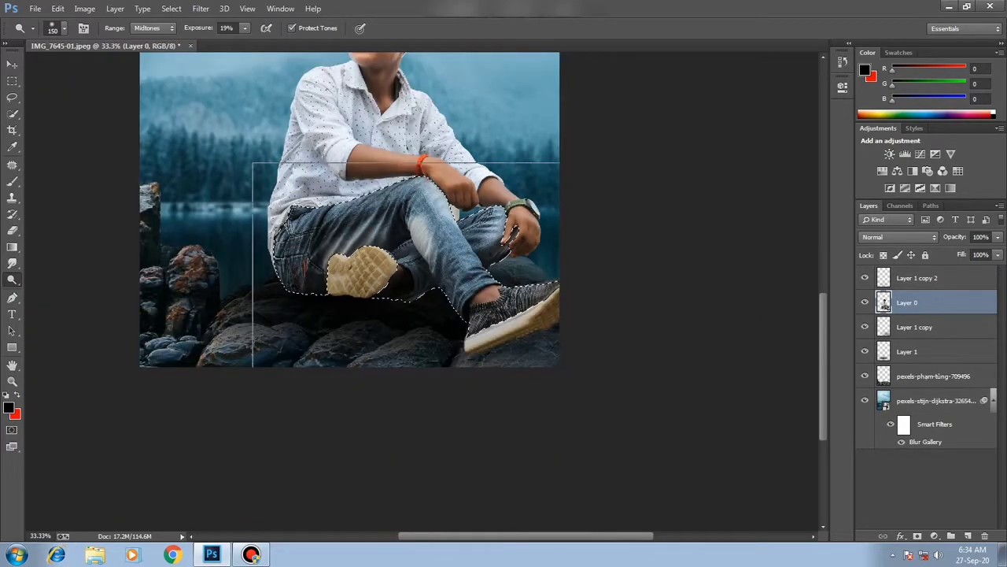
{"action": "key", "text": "ctrl+minus"}
Step: Deselect and zoom in on the boy's jaw below the ear
{"action": "key", "text": "w"}
{"action": "right_click", "coordinate": [370, 133]}
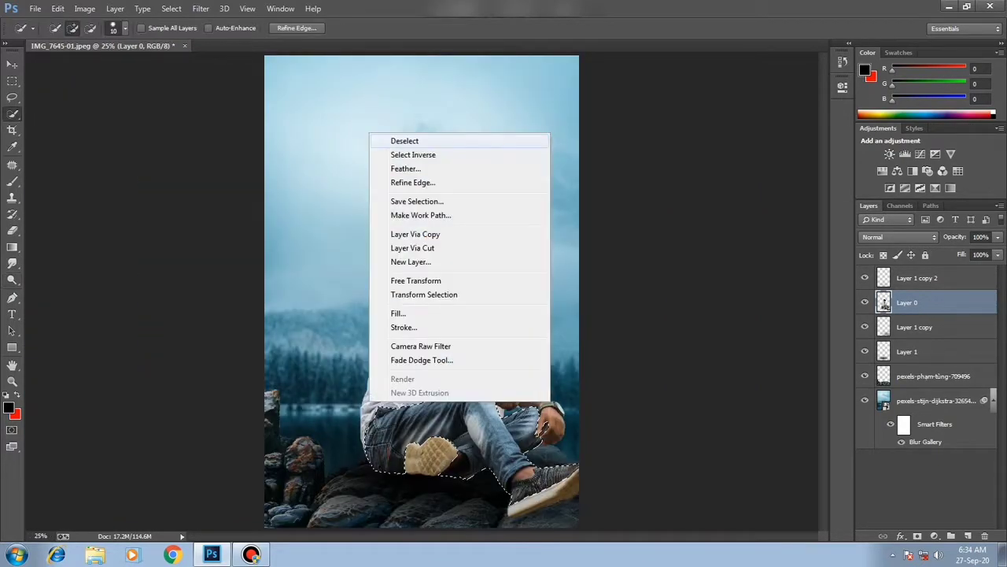
{"action": "left_click", "coordinate": [398, 139]}
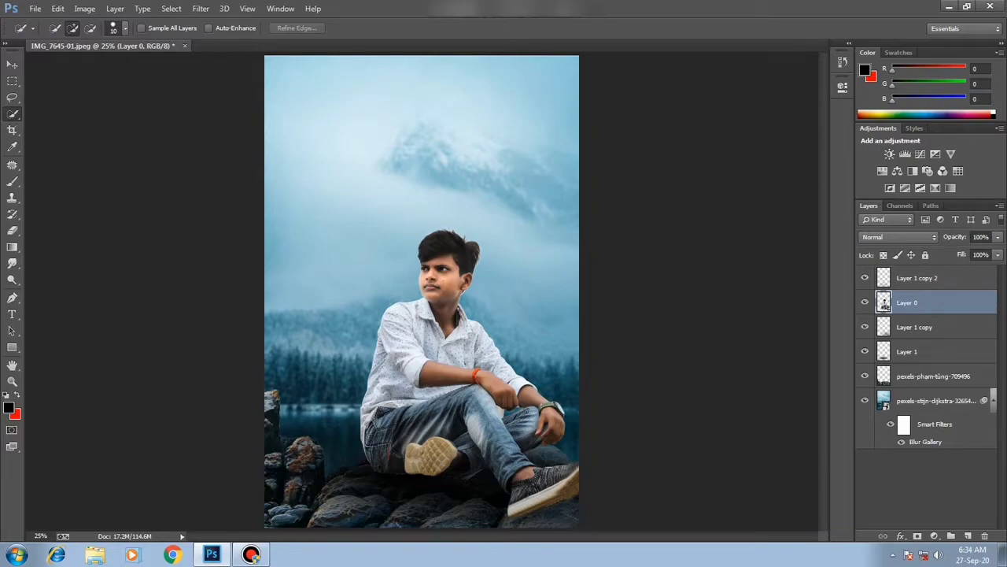
{"action": "scroll", "coordinate": [504, 405], "scroll_direction": "up", "scroll_amount": 1}
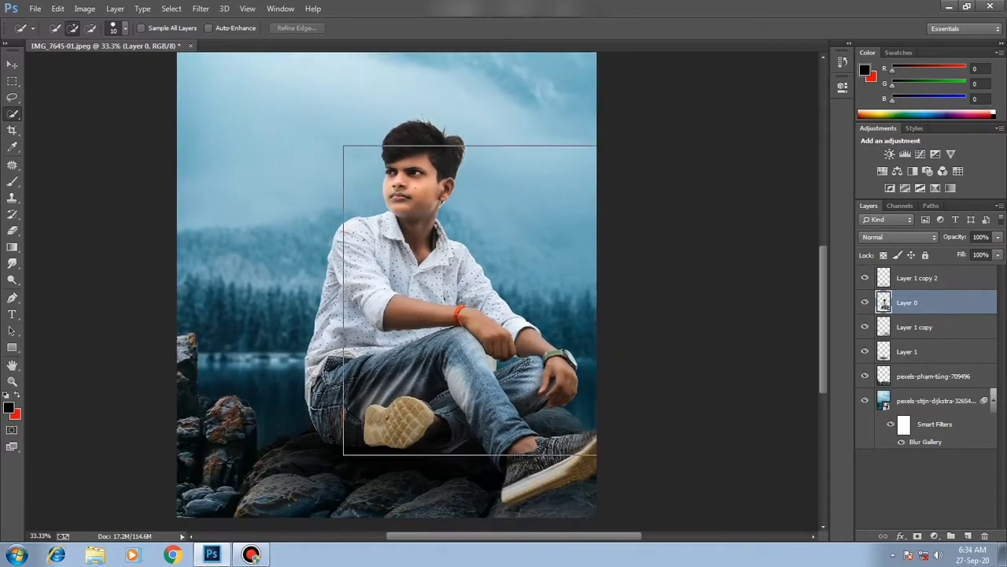
{"action": "scroll", "coordinate": [503, 405], "scroll_direction": "up", "scroll_amount": 1}
{"action": "scroll", "coordinate": [444, 71], "scroll_direction": "down", "scroll_amount": 1}
{"action": "scroll", "coordinate": [445, 71], "scroll_direction": "up", "scroll_amount": 1}
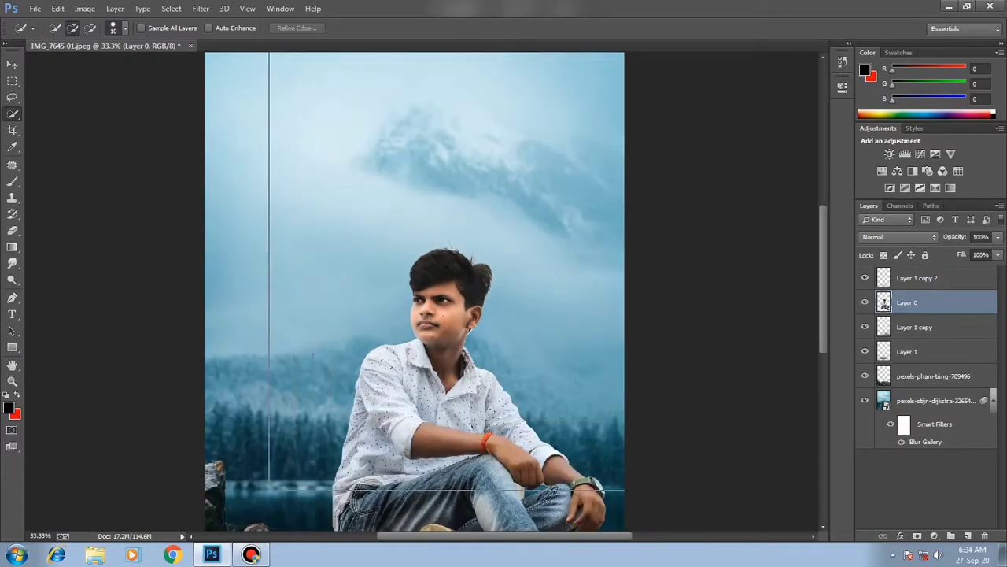
{"action": "scroll", "coordinate": [444, 71], "scroll_direction": "up", "scroll_amount": 1}
{"action": "scroll", "coordinate": [444, 71], "scroll_direction": "up", "scroll_amount": 1}
{"action": "scroll", "coordinate": [398, 236], "scroll_direction": "up", "scroll_amount": 3}
{"action": "scroll", "coordinate": [398, 236], "scroll_direction": "up", "scroll_amount": 1}
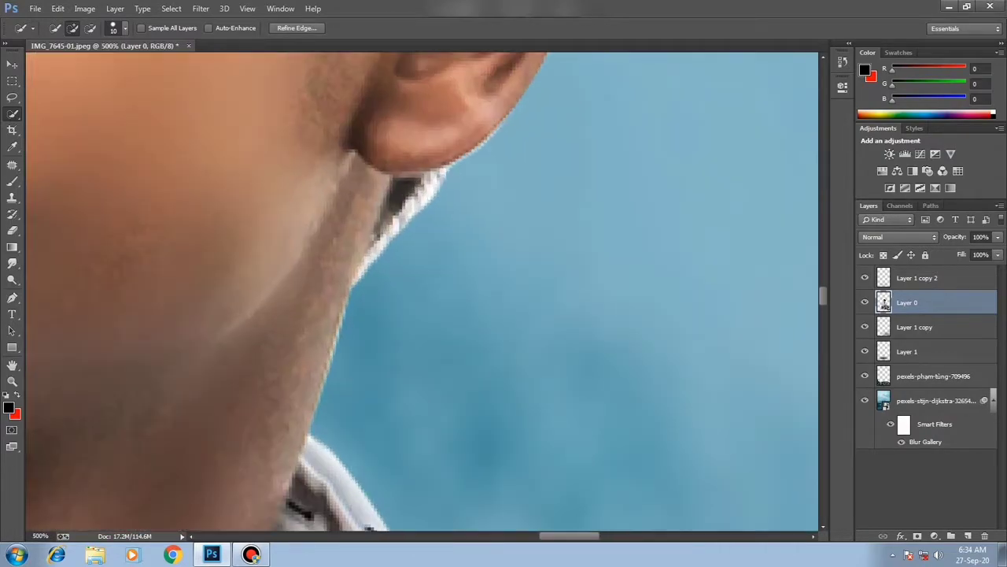
Step: Erase the white fringe along the jaw and under the ear with the Eraser at 61% opacity
{"action": "key", "text": "e"}
{"action": "scroll", "coordinate": [397, 236], "scroll_direction": "up", "scroll_amount": 1}
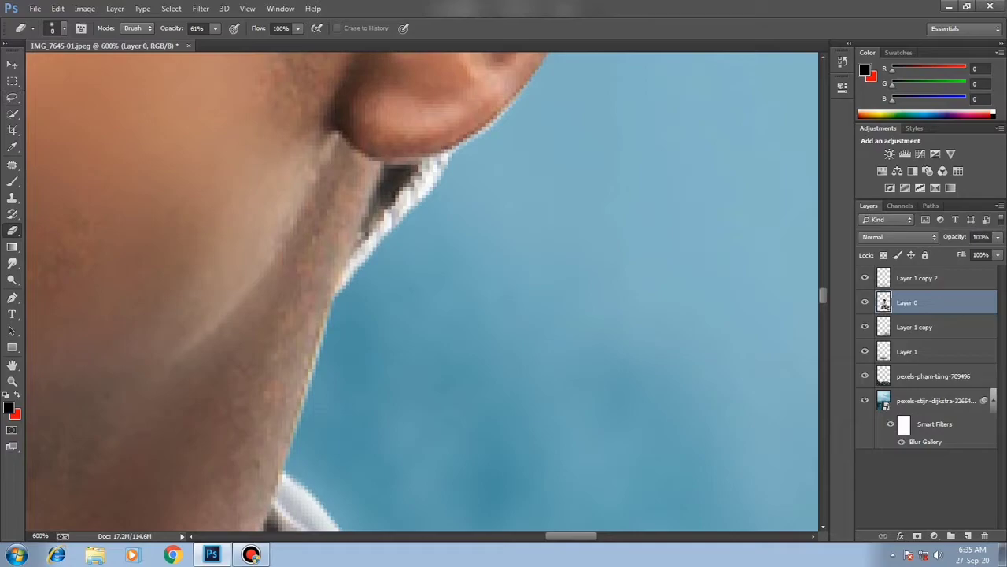
{"action": "key", "text": "w"}
{"action": "key", "text": "e"}
{"action": "mouse_move", "coordinate": [439, 164]}
{"action": "left_mouse_down"}
{"action": "mouse_move", "coordinate": [385, 230]}
{"action": "mouse_move", "coordinate": [445, 159]}
{"action": "left_mouse_up"}
{"action": "left_click_drag", "start_coordinate": [390, 216], "coordinate": [342, 285]}
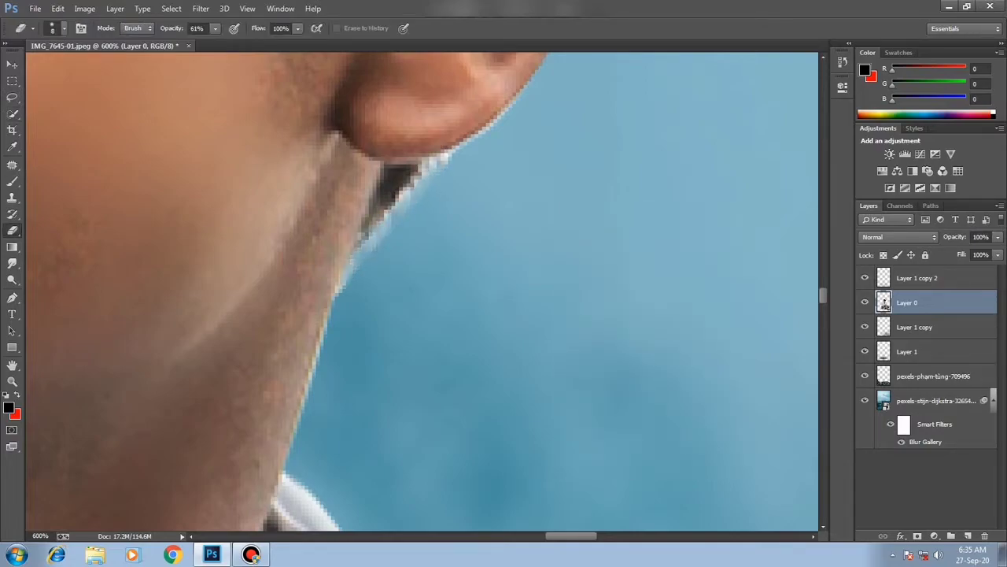
{"action": "left_click_drag", "start_coordinate": [445, 158], "coordinate": [410, 198]}
{"action": "left_click_drag", "start_coordinate": [454, 150], "coordinate": [412, 170]}
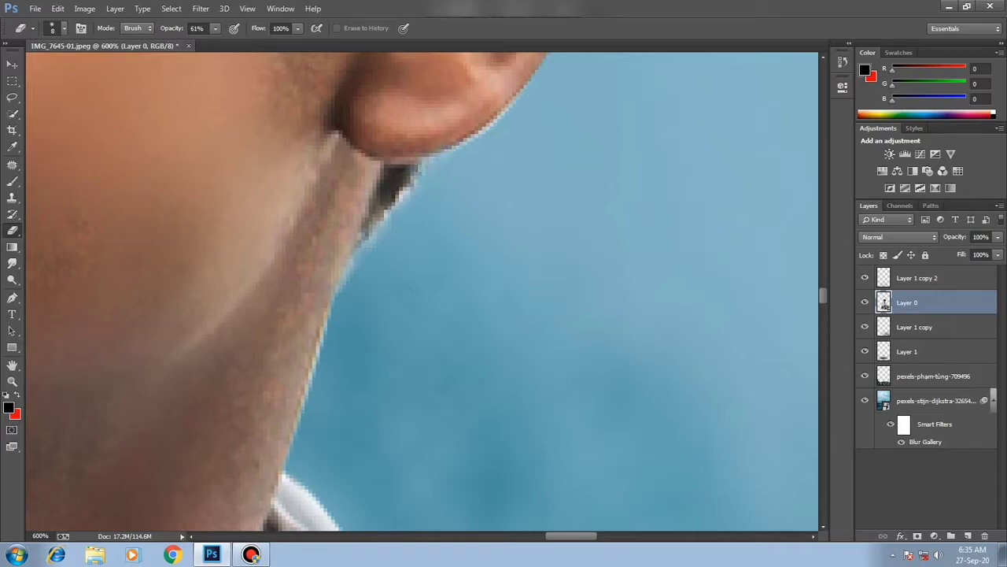
{"action": "scroll", "coordinate": [460, 181], "scroll_direction": "down", "scroll_amount": 2}
{"action": "scroll", "coordinate": [460, 180], "scroll_direction": "down", "scroll_amount": 2}
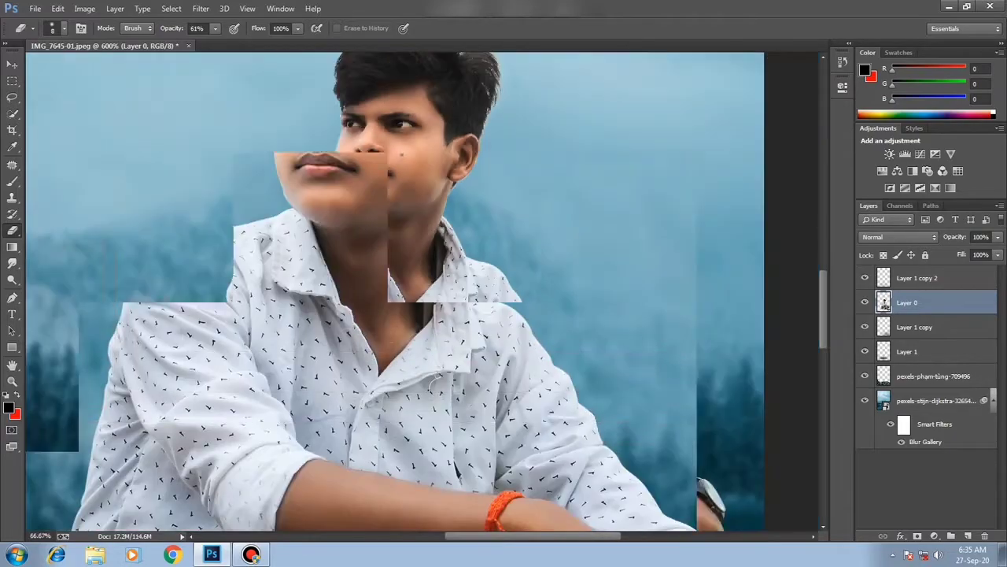
{"action": "scroll", "coordinate": [460, 181], "scroll_direction": "down", "scroll_amount": 3}
{"action": "scroll", "coordinate": [459, 181], "scroll_direction": "down", "scroll_amount": 1}
{"action": "scroll", "coordinate": [460, 180], "scroll_direction": "down", "scroll_amount": 1}
{"action": "scroll", "coordinate": [460, 180], "scroll_direction": "down", "scroll_amount": 2}
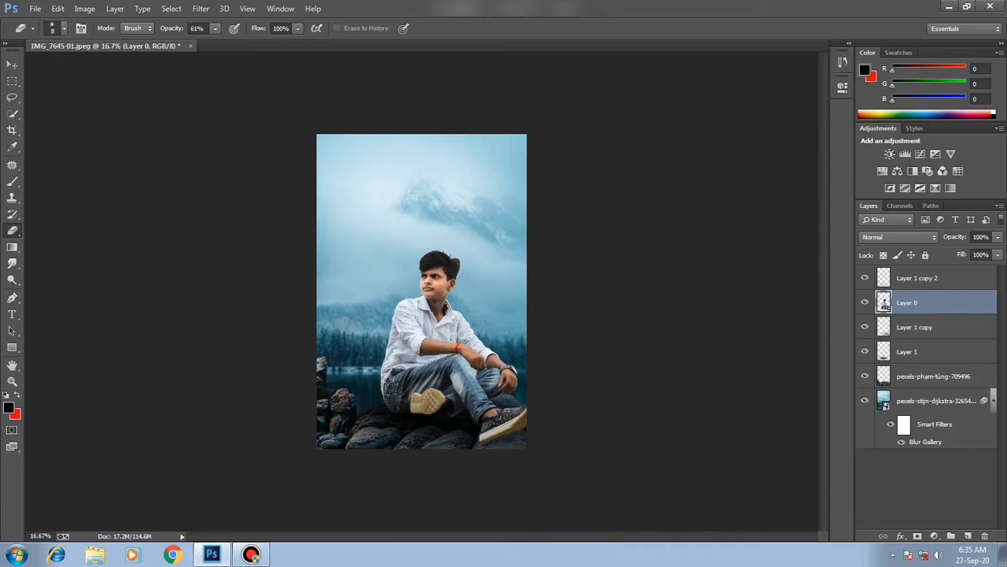
{"action": "scroll", "coordinate": [460, 181], "scroll_direction": "up", "scroll_amount": 2}
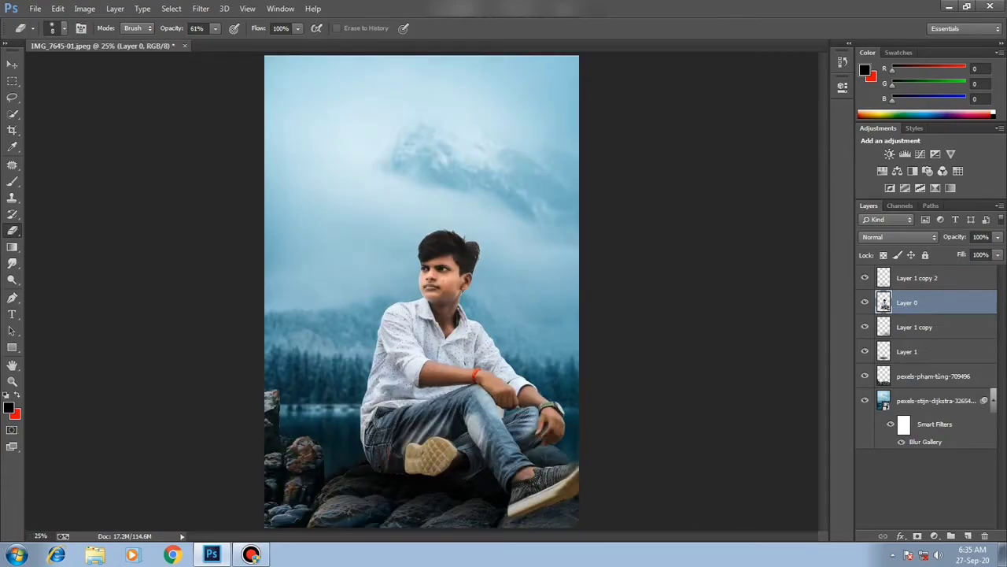
{"action": "scroll", "coordinate": [464, 252], "scroll_direction": "up", "scroll_amount": 1}
{"action": "scroll", "coordinate": [464, 252], "scroll_direction": "up", "scroll_amount": 1}
{"action": "scroll", "coordinate": [465, 252], "scroll_direction": "up", "scroll_amount": 1}
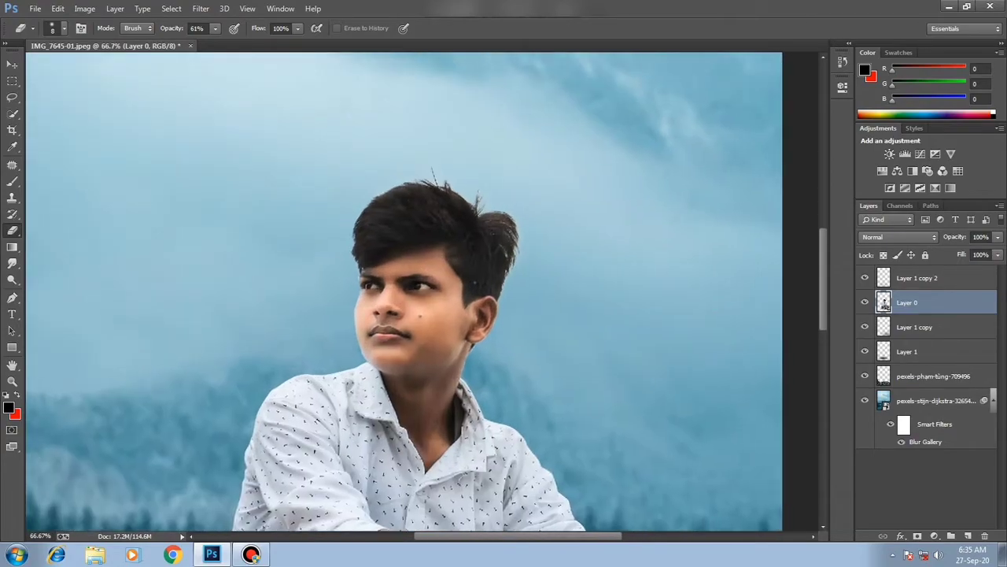
{"action": "scroll", "coordinate": [464, 253], "scroll_direction": "up", "scroll_amount": 1}
{"action": "scroll", "coordinate": [425, 223], "scroll_direction": "up", "scroll_amount": 1}
{"action": "left_click", "coordinate": [11, 264]}
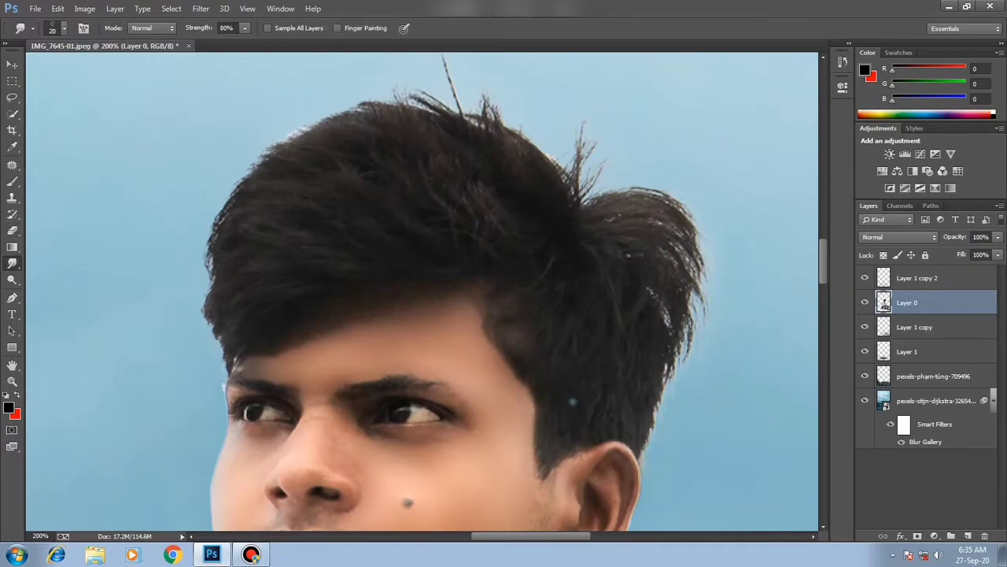
Step: Smudge hair strands outward over the sky along the top and left edges at 80% strength
{"action": "scroll", "coordinate": [350, 181], "scroll_direction": "up", "scroll_amount": 1}
{"action": "key", "text": "bracketright"}
{"action": "mouse_move", "coordinate": [406, 118]}
{"action": "left_mouse_down"}
{"action": "mouse_move", "coordinate": [303, 122]}
{"action": "mouse_move", "coordinate": [212, 196]}
{"action": "mouse_move", "coordinate": [157, 268]}
{"action": "left_mouse_up"}
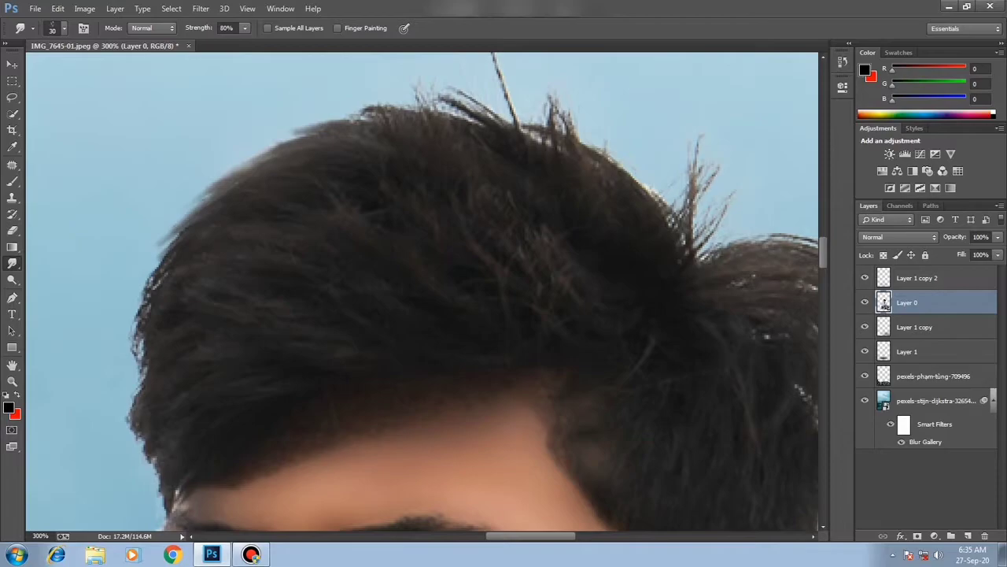
{"action": "left_click_drag", "start_coordinate": [433, 315], "coordinate": [464, 287]}
{"action": "left_click_drag", "start_coordinate": [196, 221], "coordinate": [169, 283]}
{"action": "mouse_move", "coordinate": [157, 362]}
{"action": "left_mouse_down"}
{"action": "mouse_move", "coordinate": [189, 303]}
{"action": "mouse_move", "coordinate": [209, 386]}
{"action": "mouse_move", "coordinate": [187, 211]}
{"action": "mouse_move", "coordinate": [210, 409]}
{"action": "left_mouse_up"}
Step: Pick a size-30 smudge brush preset, lower Strength to 64%, and fit the image in view
{"action": "right_click", "coordinate": [246, 222]}
{"action": "double_click", "coordinate": [343, 329]}
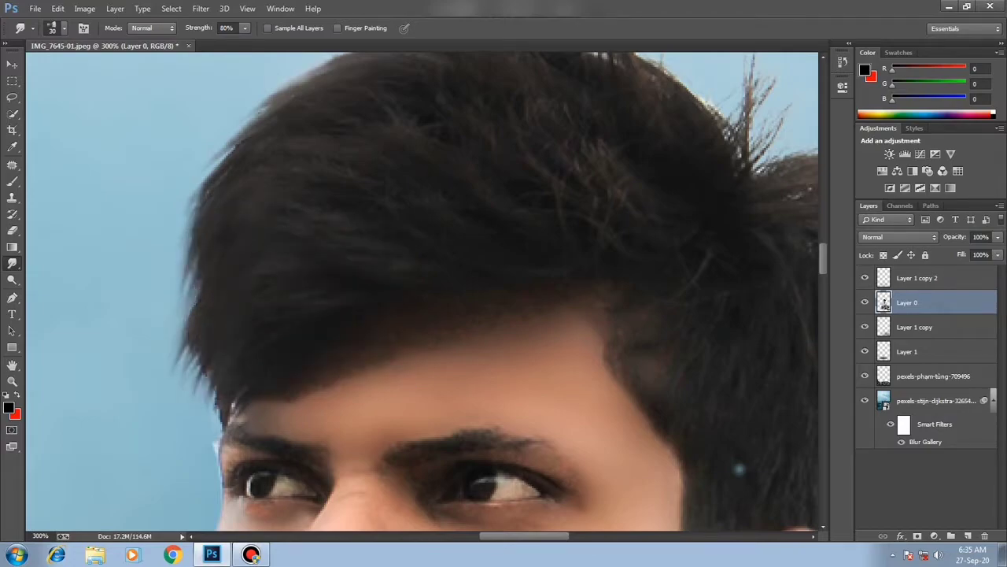
{"action": "key", "text": "h"}
{"action": "scroll", "coordinate": [425, 296], "scroll_direction": "up", "scroll_amount": 5}
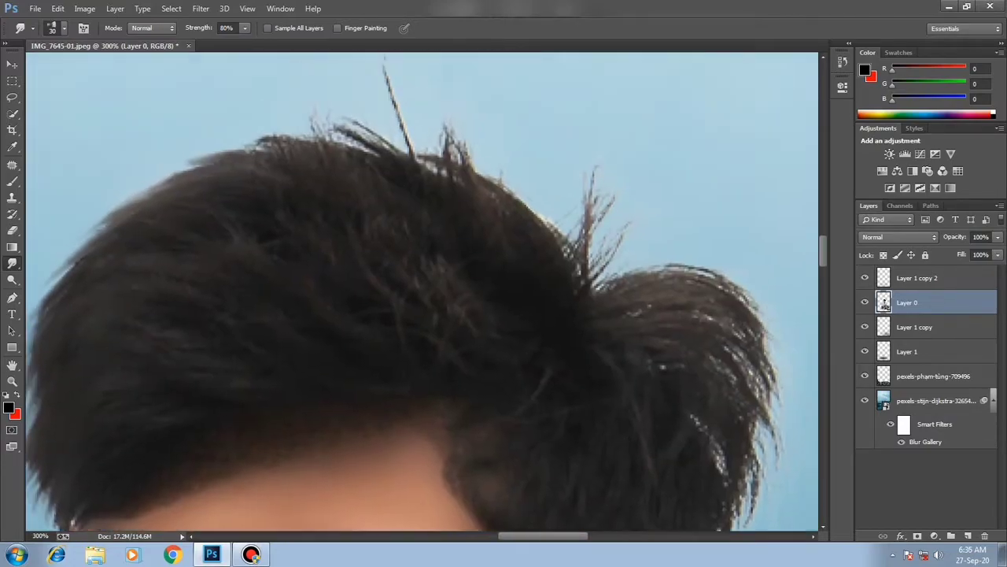
{"action": "scroll", "coordinate": [425, 296], "scroll_direction": "right", "scroll_amount": 2}
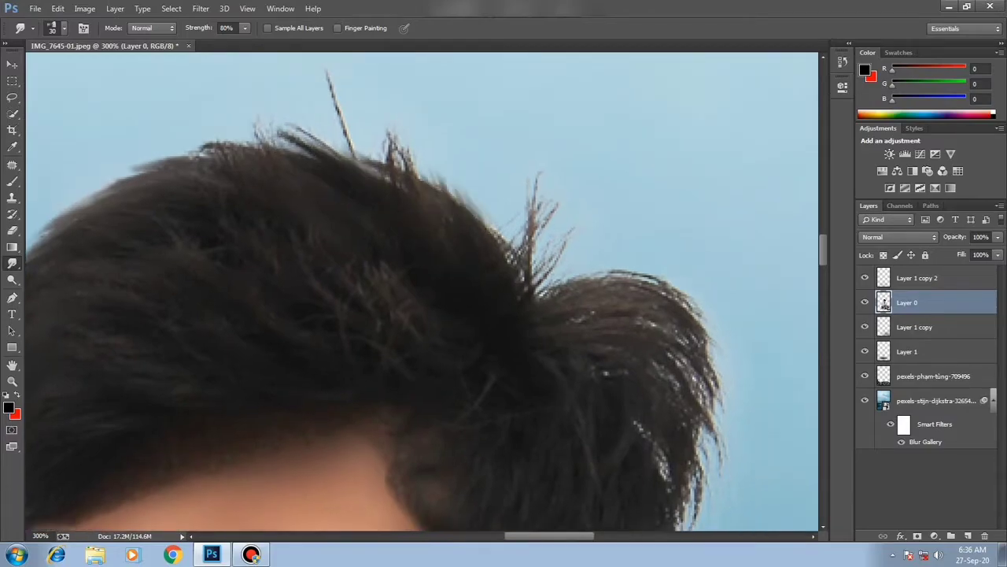
{"action": "left_click", "coordinate": [245, 28]}
{"action": "scroll", "coordinate": [474, 325], "scroll_direction": "down", "scroll_amount": 2}
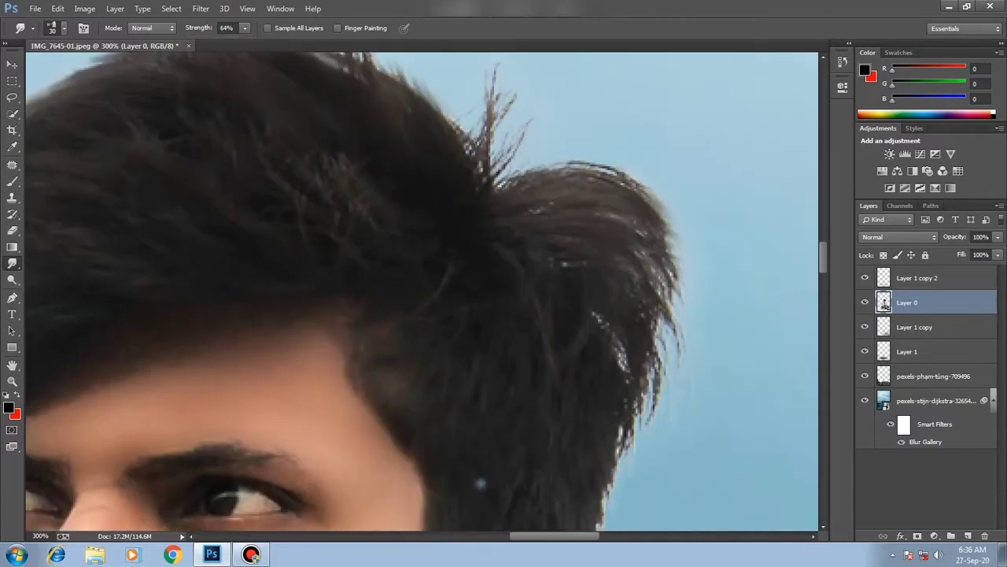
{"action": "scroll", "coordinate": [474, 325], "scroll_direction": "down", "scroll_amount": 2}
{"action": "scroll", "coordinate": [474, 325], "scroll_direction": "down", "scroll_amount": 2}
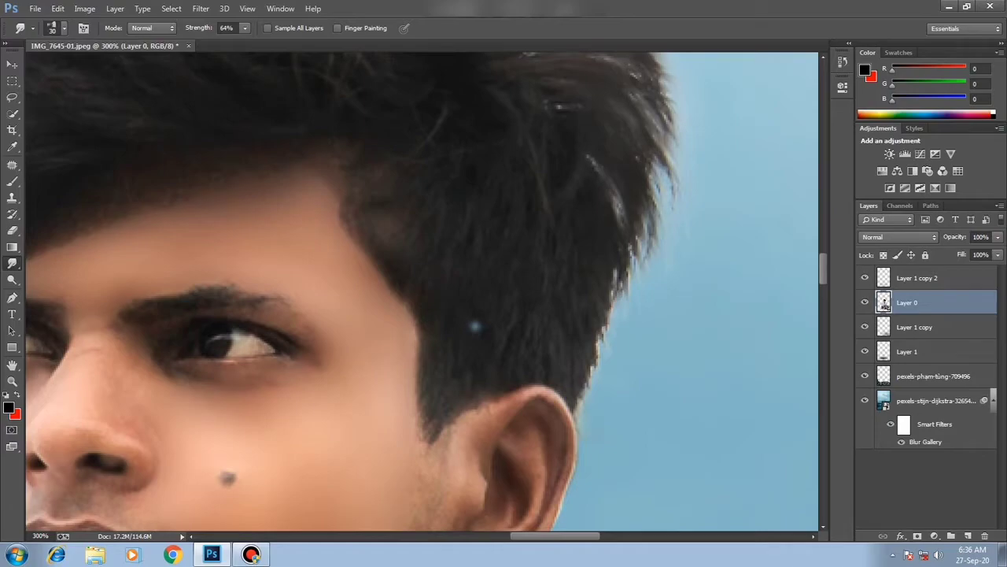
{"action": "key", "text": "b"}
{"action": "key", "text": "e"}
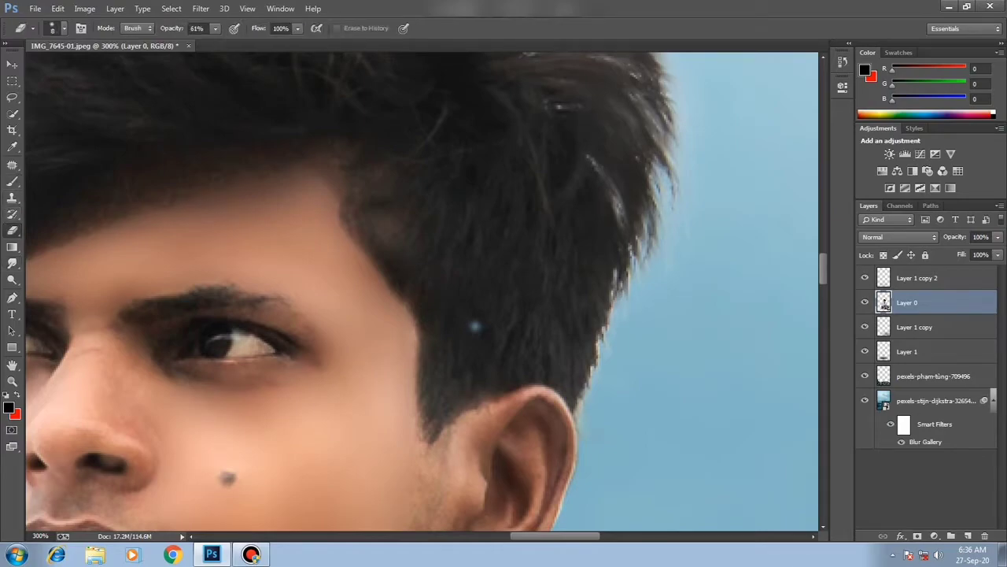
{"action": "key", "text": "s"}
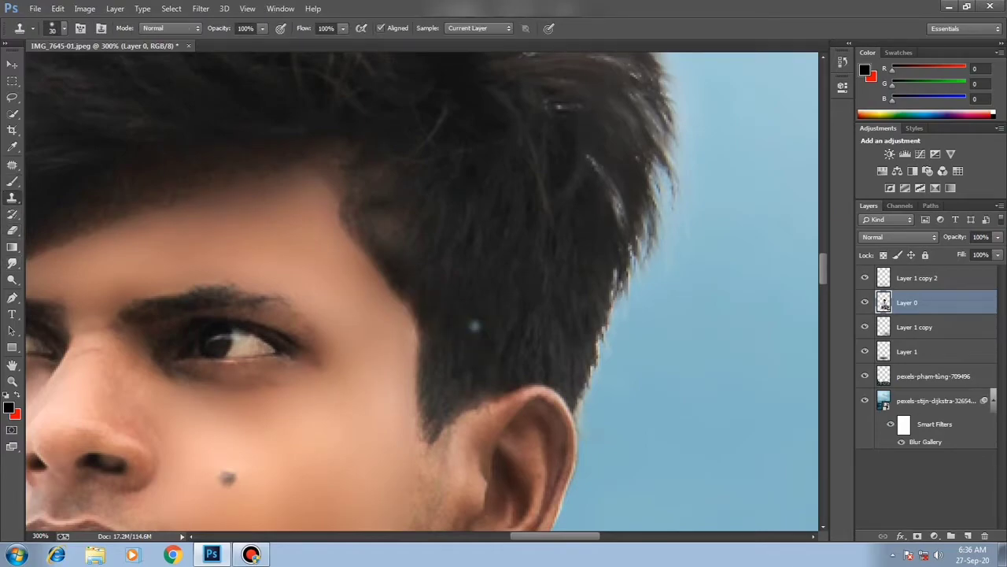
{"action": "key", "text": "ctrl+0"}
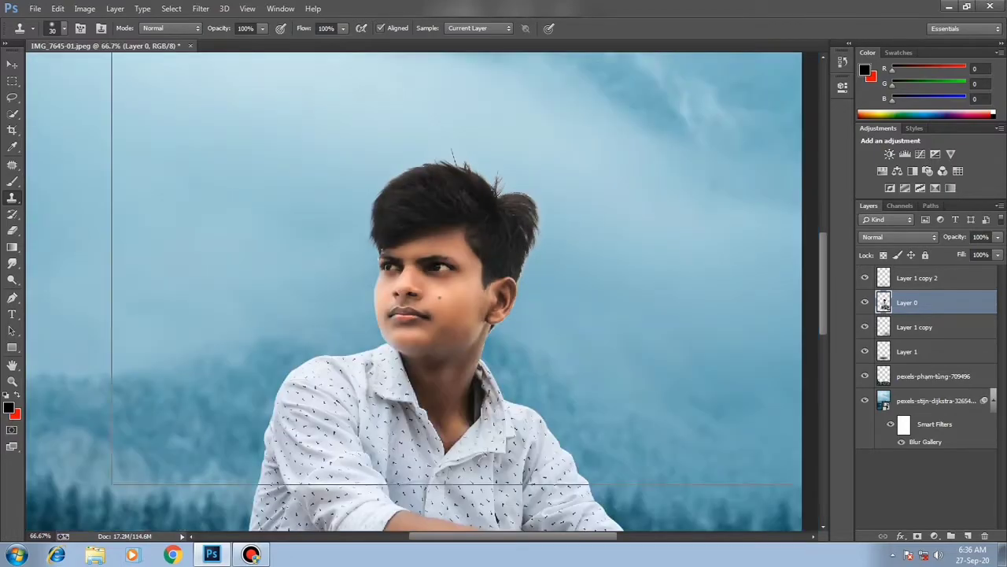
Step: Quick-select both forearms and hands
{"action": "left_click_drag", "start_coordinate": [441, 299], "coordinate": [535, 472]}
{"action": "key", "text": "w"}
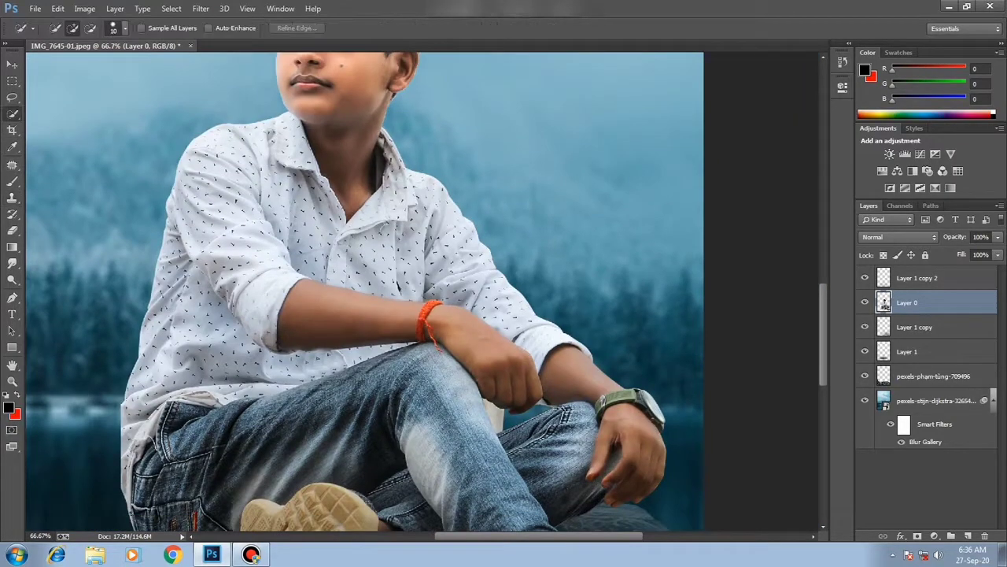
{"action": "left_click_drag", "start_coordinate": [320, 322], "coordinate": [472, 346]}
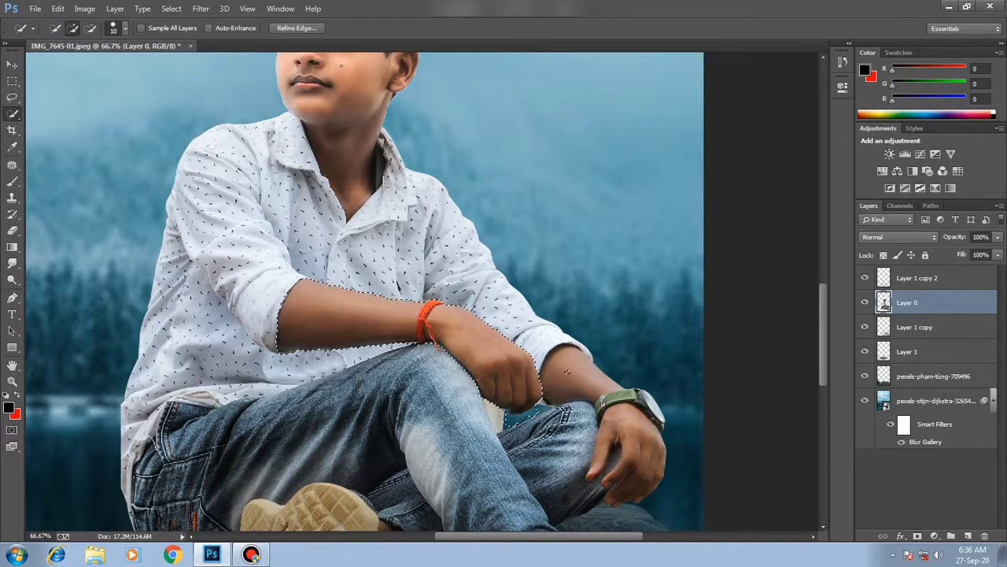
{"action": "left_click_drag", "start_coordinate": [566, 372], "coordinate": [570, 522]}
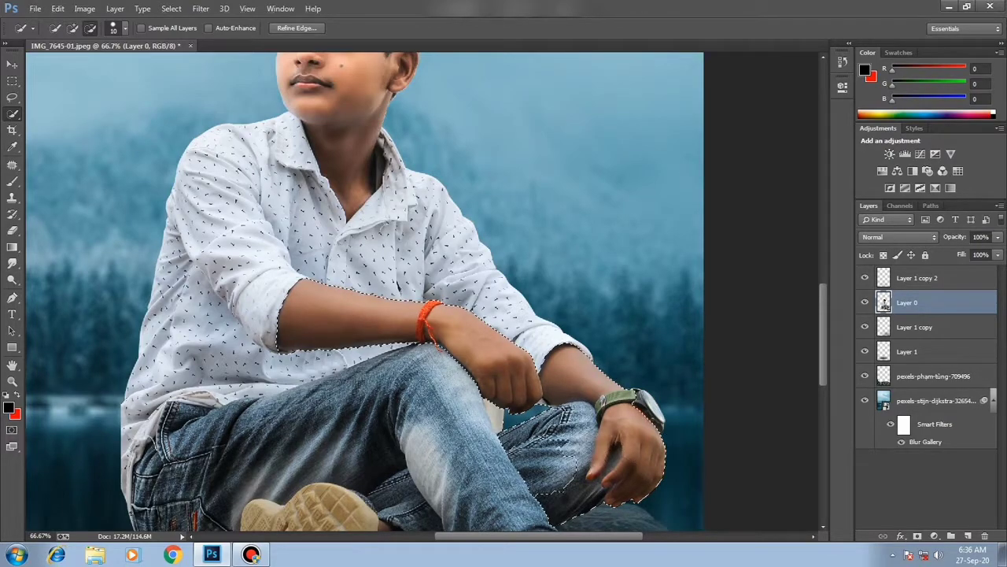
{"action": "left_click", "coordinate": [601, 488], "text": "alt"}
Step: Grade the arms in Camera Raw: Exposure +0.30, Contrast -7, Highlights +8, Shadows +8, Clarity +10
{"action": "left_click", "coordinate": [201, 9]}
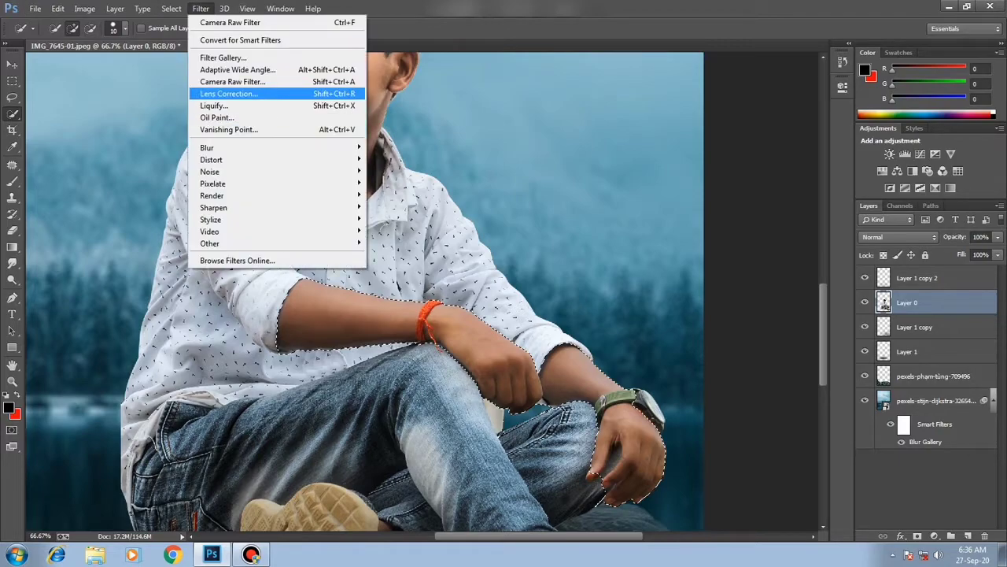
{"action": "left_click", "coordinate": [228, 88]}
{"action": "type", "text": "10"}
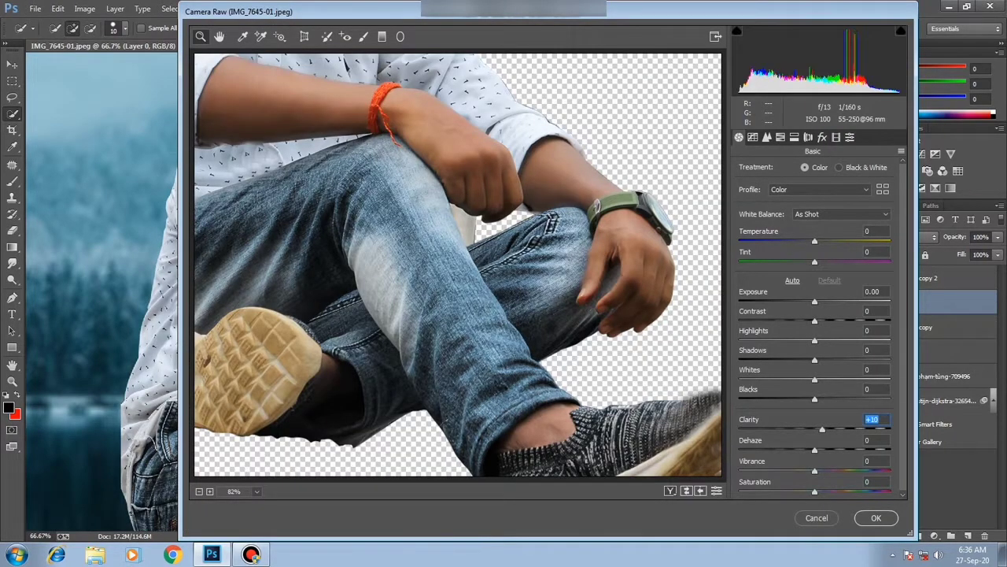
{"action": "left_click", "coordinate": [875, 291]}
{"action": "type", "text": "0.3"}
{"action": "key", "text": "Down"}
{"action": "key", "text": "Down"}
{"action": "key", "text": "Down"}
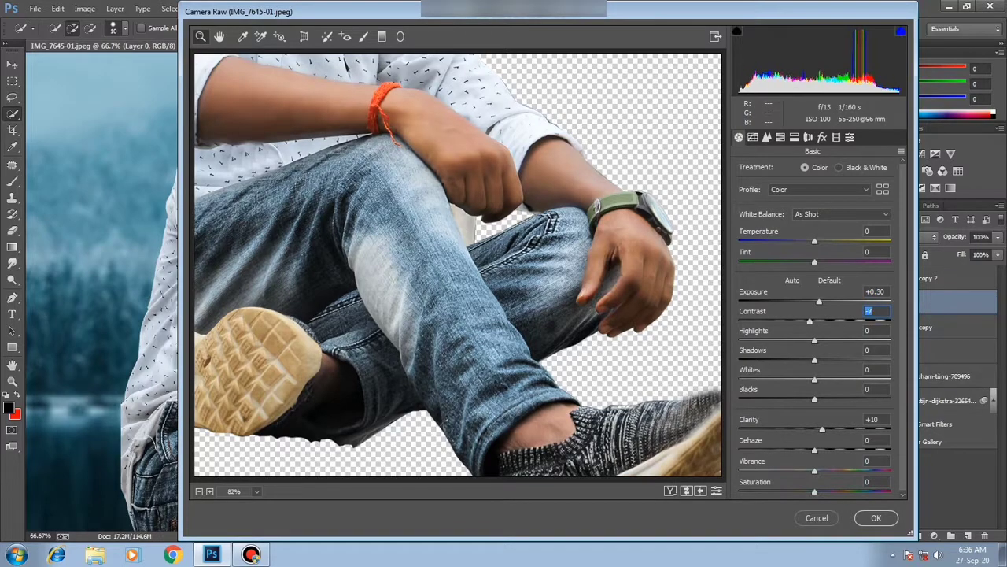
{"action": "key", "text": "Tab"}
{"action": "key", "text": "Up"}
{"action": "key", "text": "Up"}
{"action": "key", "text": "Up"}
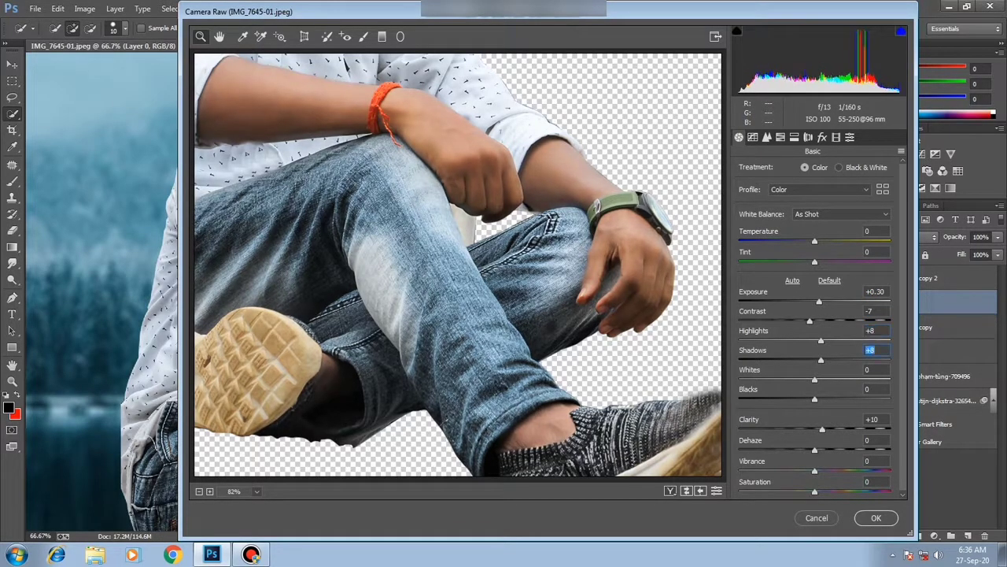
{"action": "key", "text": "Return"}
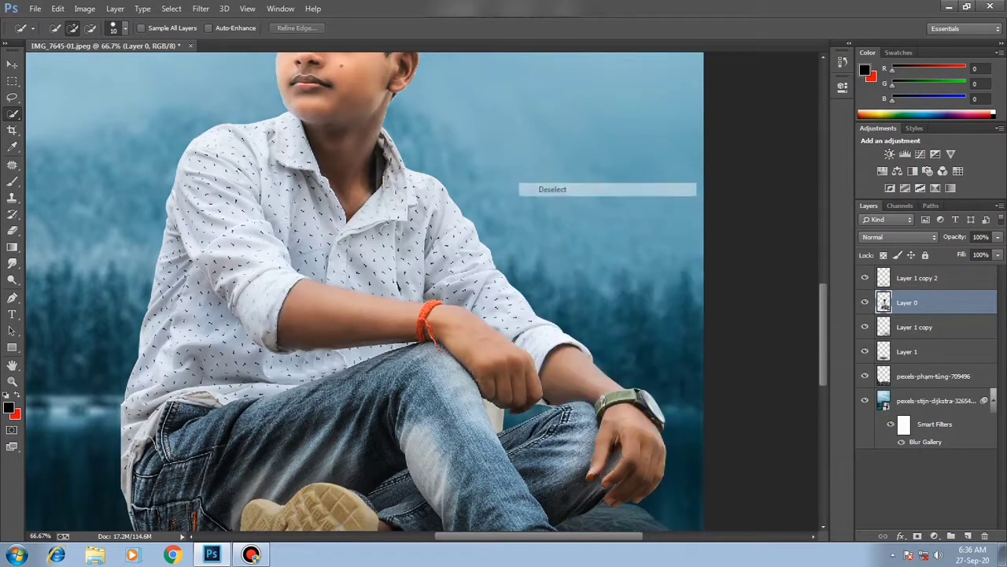
Step: Quick-select both shoes, trimming the surrounding rocks out of the selection
{"action": "key", "text": "ctrl+0"}
{"action": "key", "text": "ctrl+plus"}
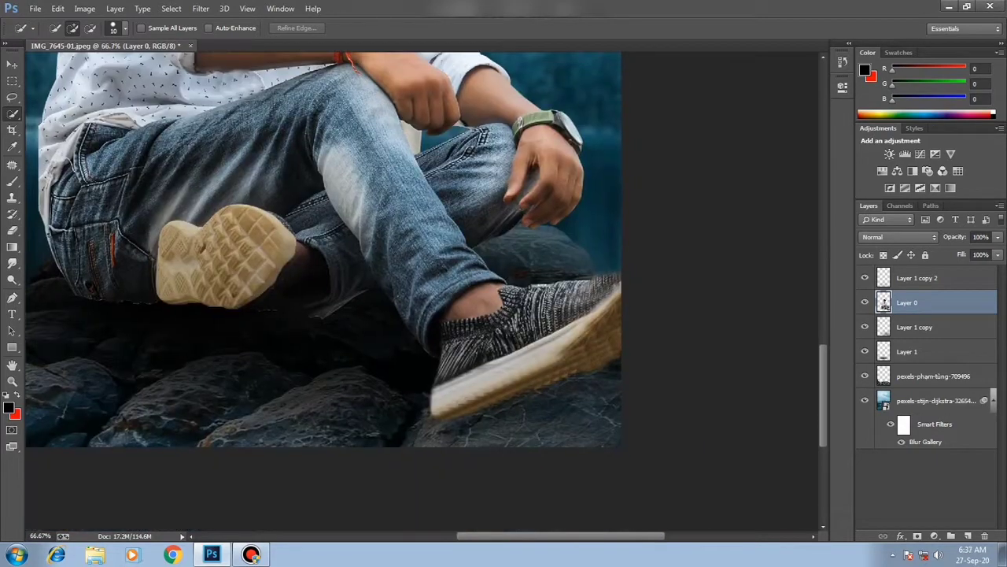
{"action": "left_click_drag", "start_coordinate": [567, 288], "coordinate": [594, 301]}
{"action": "mouse_move", "coordinate": [507, 346]}
{"action": "left_mouse_down"}
{"action": "mouse_move", "coordinate": [344, 386]}
{"action": "mouse_move", "coordinate": [393, 393]}
{"action": "left_mouse_up"}
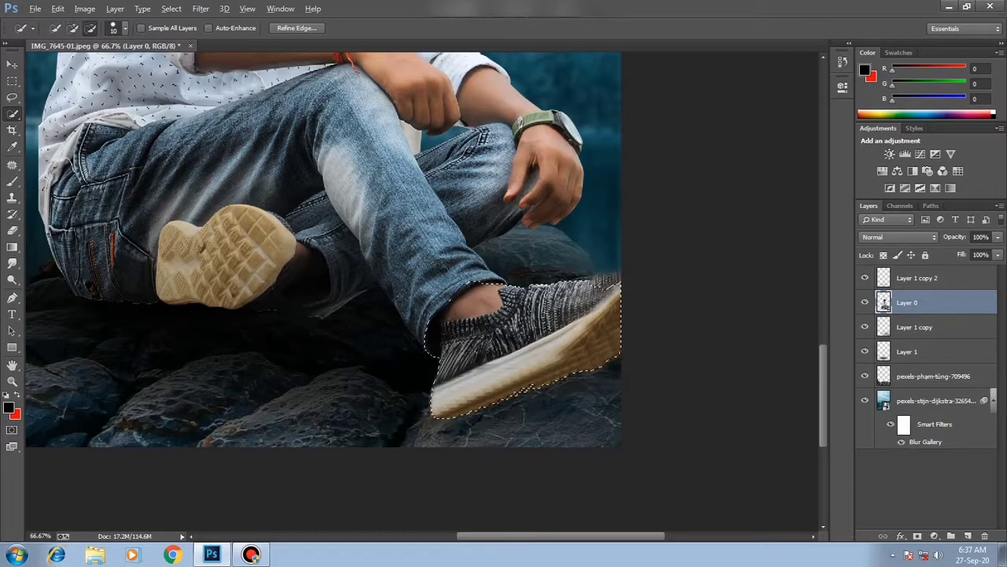
{"action": "key", "text": "alt"}
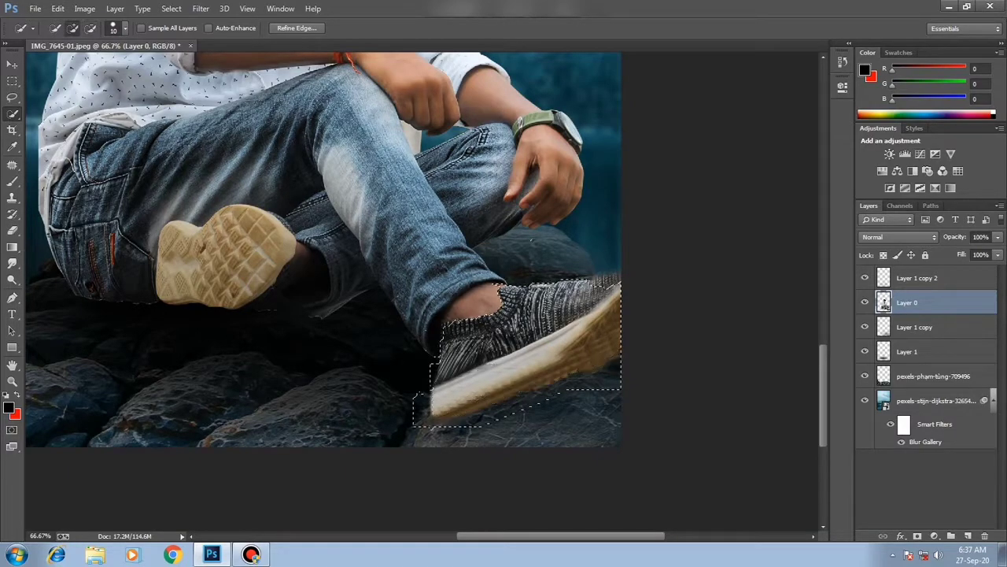
{"action": "key", "text": "alt"}
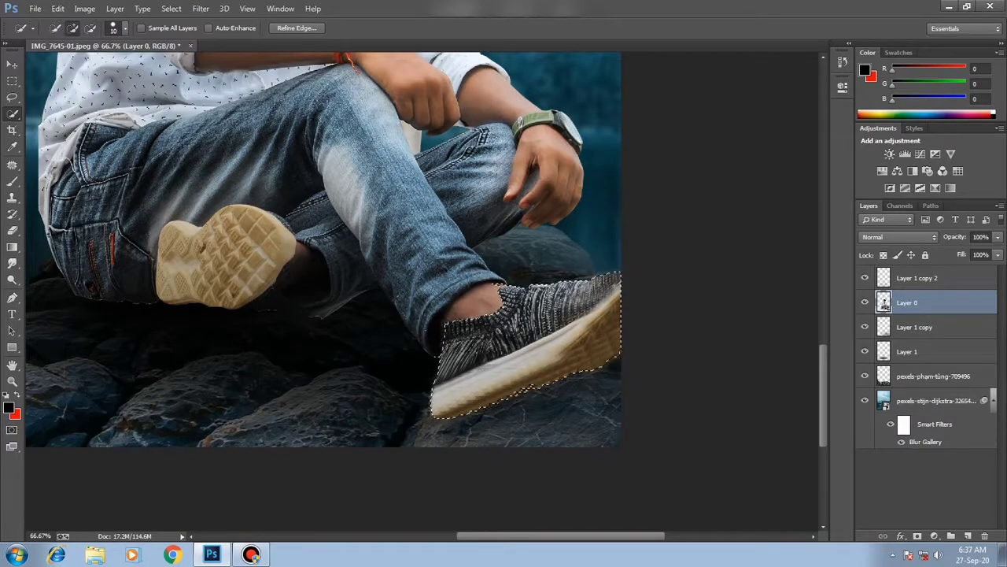
{"action": "key", "text": "alt"}
{"action": "left_click_drag", "start_coordinate": [228, 236], "coordinate": [193, 268]}
Step: Camera Raw the shoes: Exposure +1.15, Contrast −8, Highlights +26, Shadows +43, Whites −32, Clarity +72
{"action": "left_click", "coordinate": [201, 8]}
{"action": "left_click", "coordinate": [268, 85]}
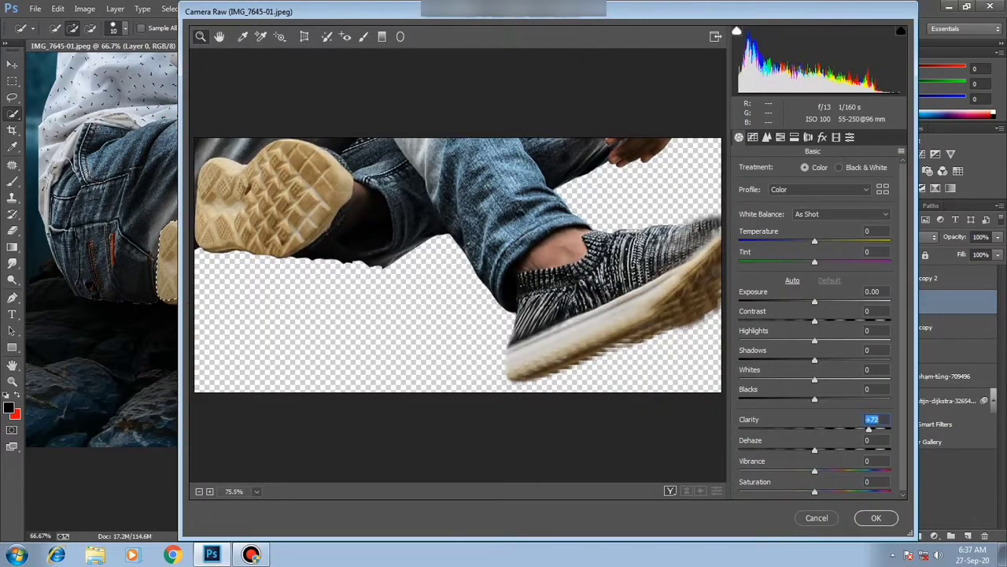
{"action": "left_click_drag", "start_coordinate": [814, 302], "coordinate": [831, 302]}
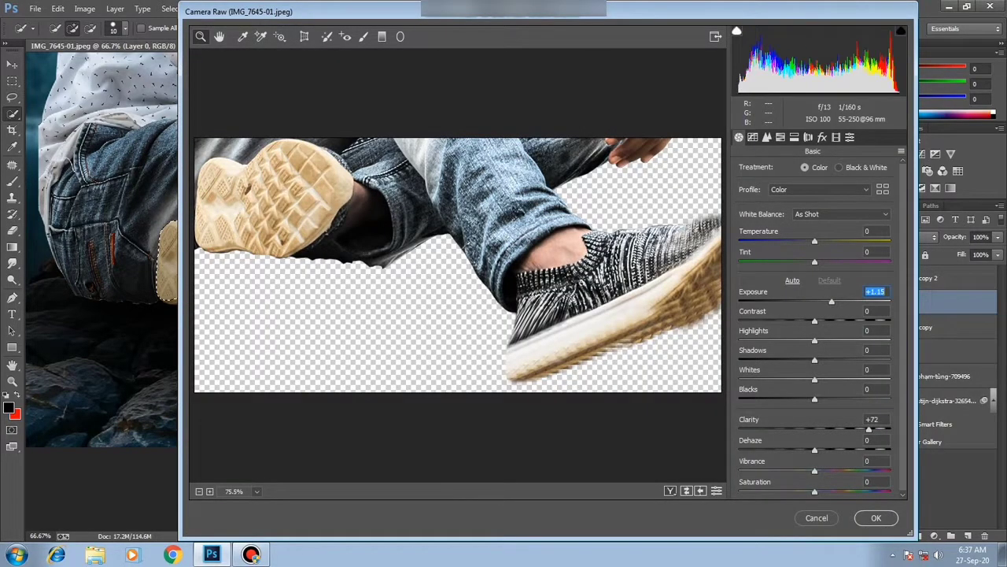
{"action": "key", "text": "Tab"}
{"action": "key", "text": "Up"}
{"action": "key", "text": "Up"}
{"action": "key", "text": "Up"}
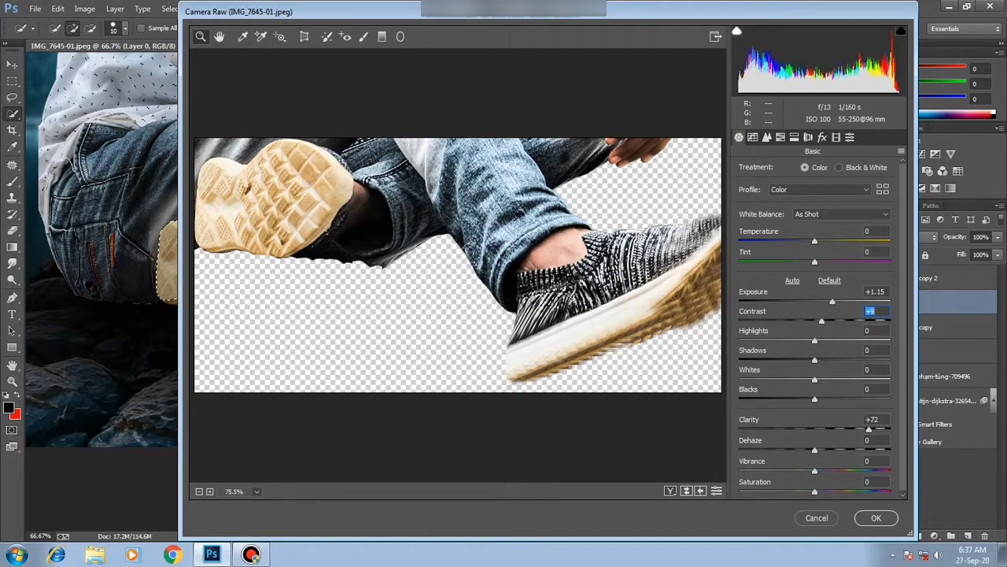
{"action": "type", "text": "-8"}
{"action": "key", "text": "Tab"}
{"action": "type", "text": "-58"}
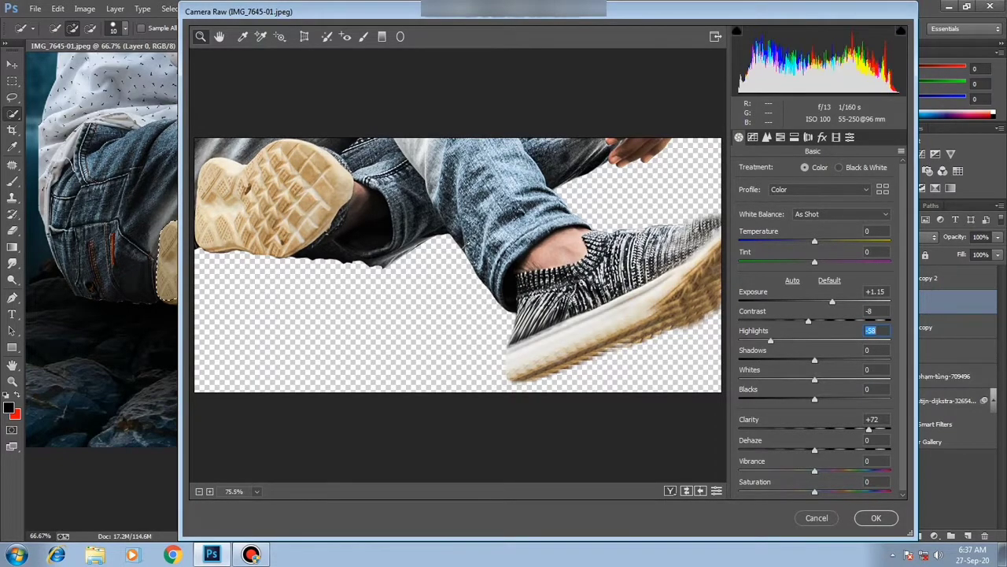
{"action": "type", "text": "26"}
{"action": "key", "text": "Tab"}
{"action": "type", "text": "43"}
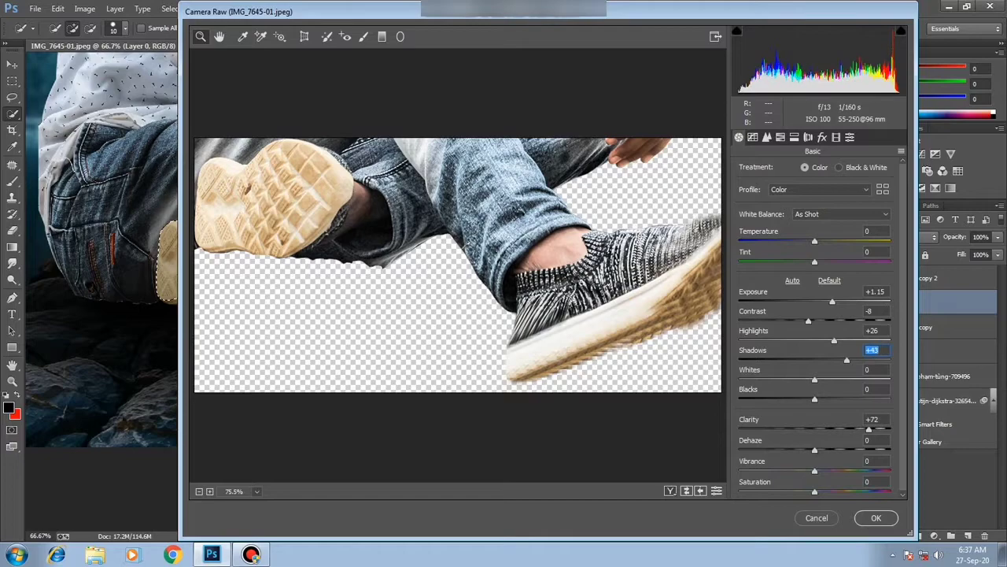
{"action": "key", "text": "Tab"}
{"action": "type", "text": "-32"}
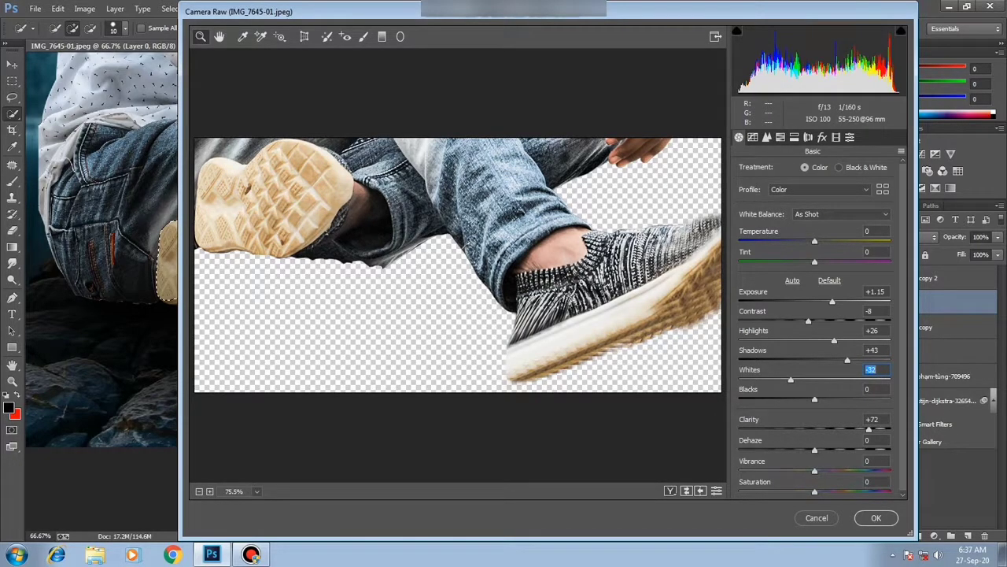
{"action": "key", "text": "Tab"}
{"action": "type", "text": "73"}
{"action": "key", "text": "Return"}
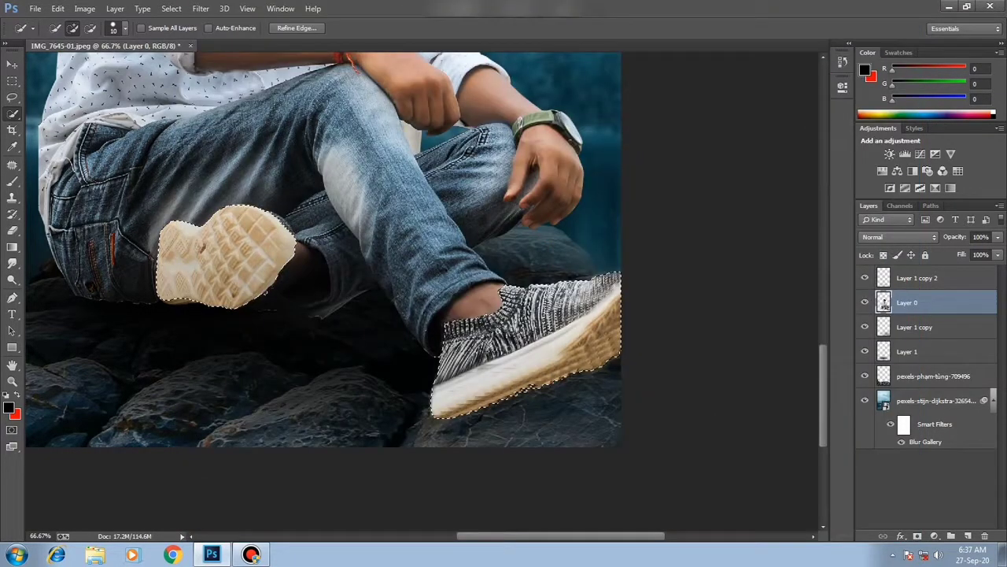
Step: Darken the right sneaker's knit upper with the Burn tool
{"action": "right_click", "coordinate": [12, 280]}
{"action": "left_click", "coordinate": [59, 288]}
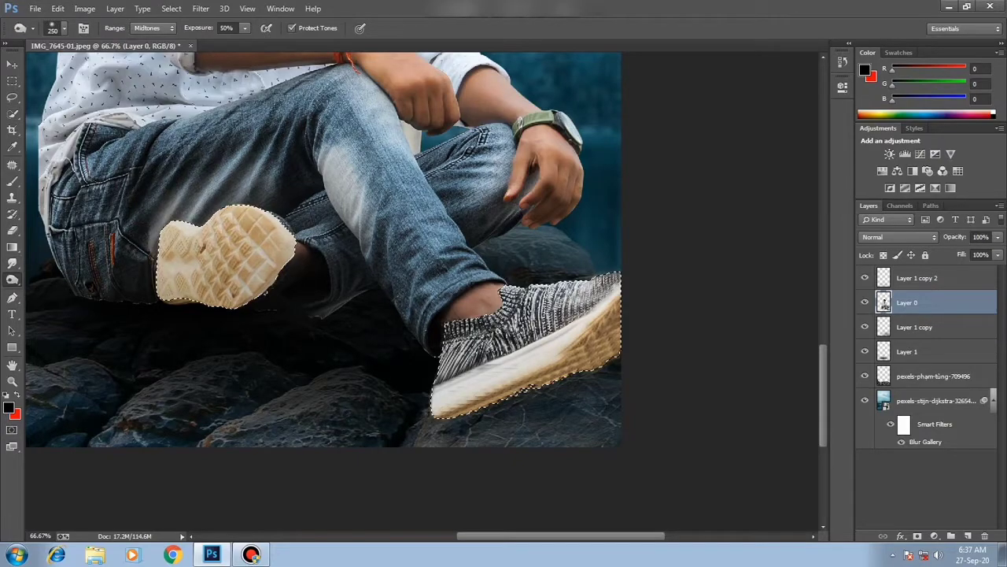
{"action": "mouse_move", "coordinate": [456, 370]}
{"action": "left_mouse_down"}
{"action": "mouse_move", "coordinate": [583, 315]}
{"action": "mouse_move", "coordinate": [472, 354]}
{"action": "mouse_move", "coordinate": [457, 394]}
{"action": "left_mouse_up"}
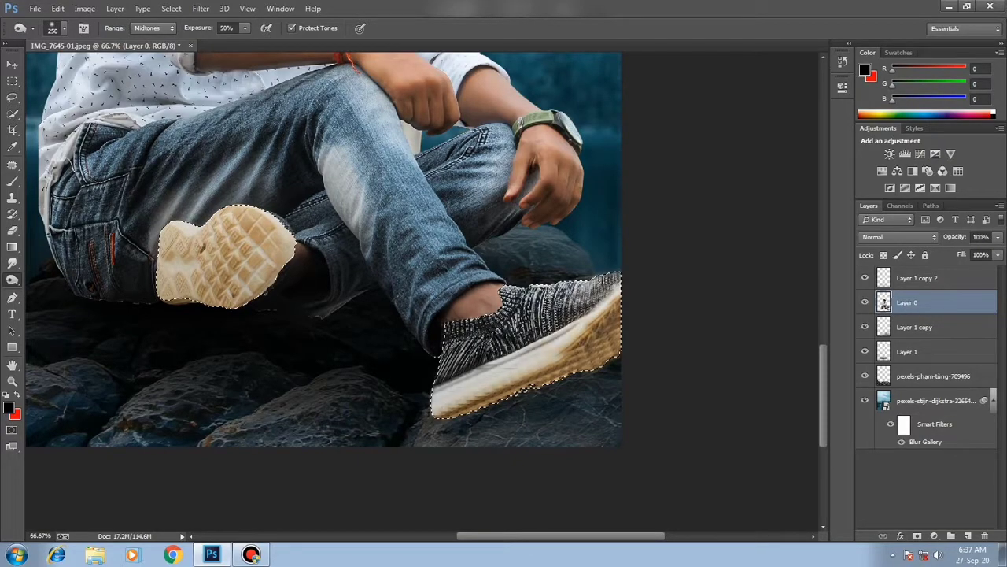
{"action": "right_click", "coordinate": [12, 280]}
{"action": "left_click", "coordinate": [59, 288]}
{"action": "left_click_drag", "start_coordinate": [460, 354], "coordinate": [583, 307]}
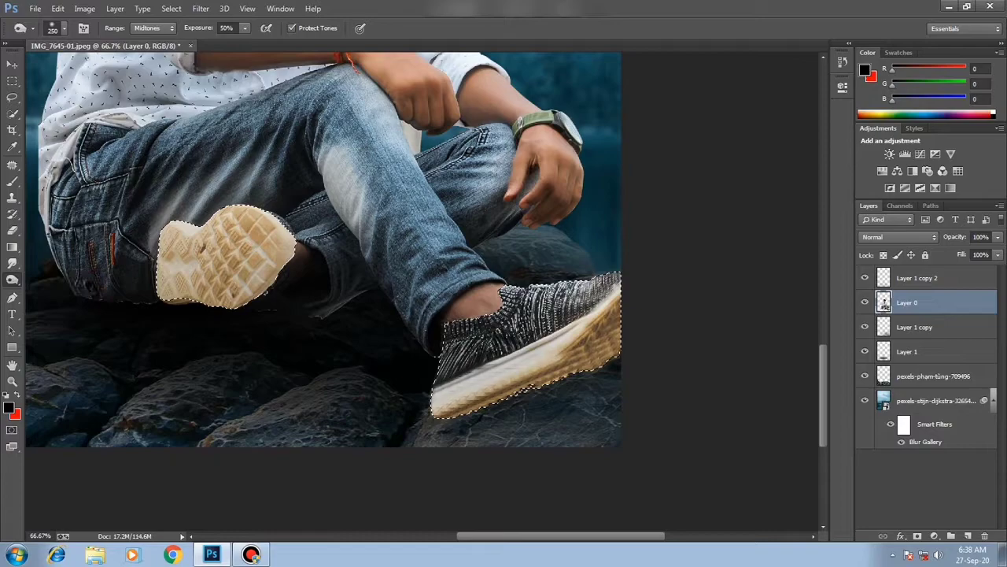
Step: Brighten the right shoe's sole with the Dodge tool
{"action": "right_click", "coordinate": [12, 280]}
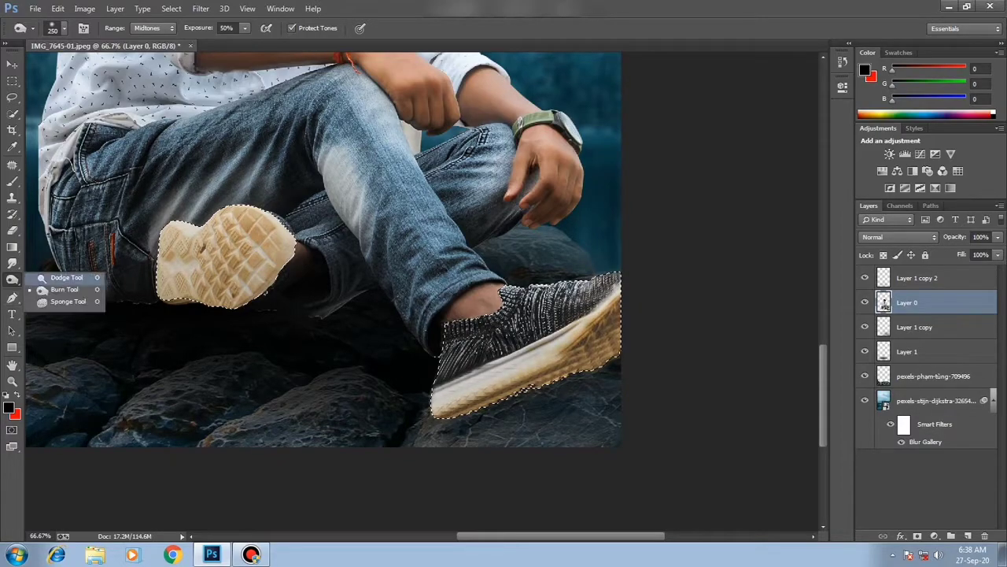
{"action": "left_click", "coordinate": [59, 275]}
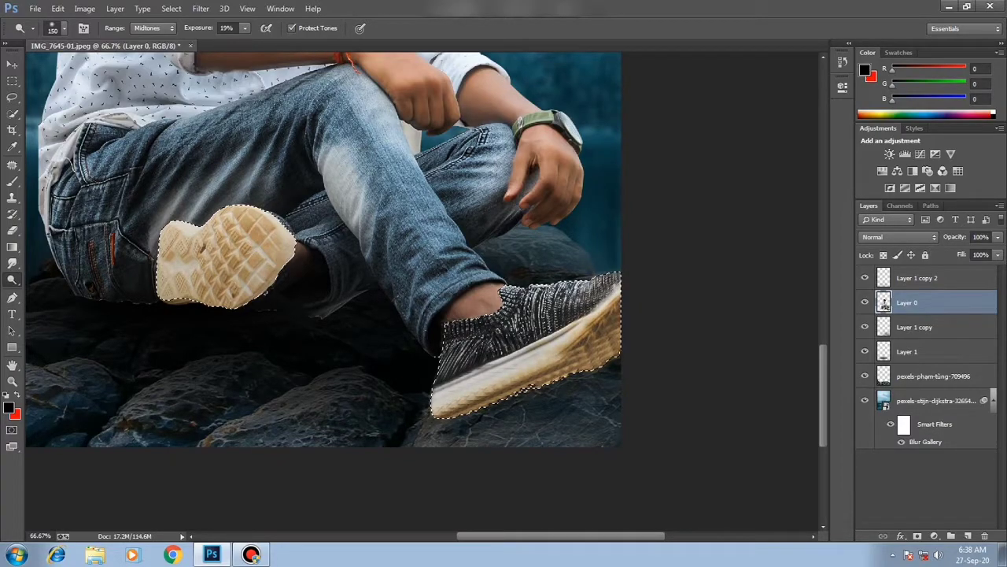
{"action": "left_click_drag", "start_coordinate": [598, 340], "coordinate": [575, 363]}
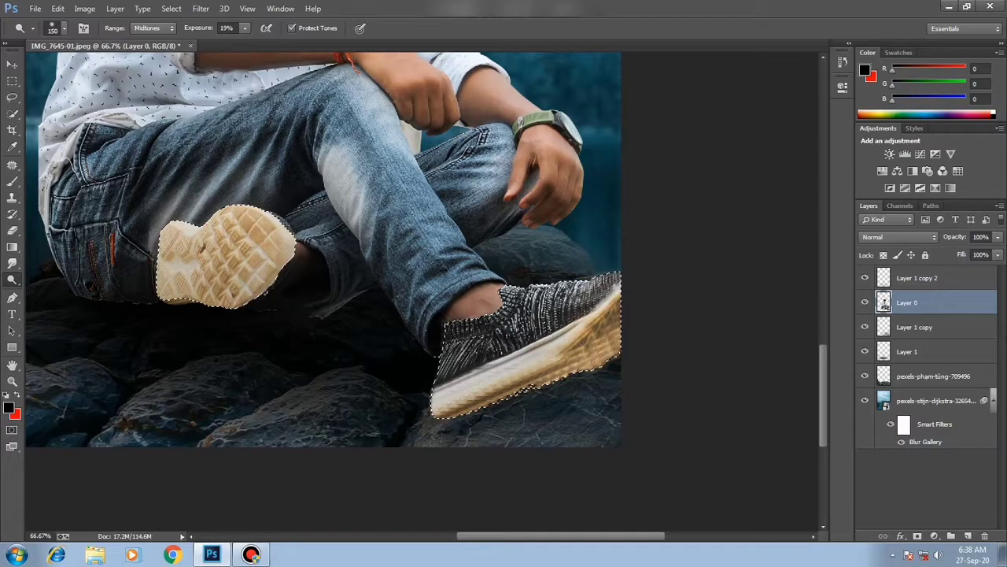
Step: Deselect the shoes and quick-select the green watch strap
{"action": "key", "text": "w"}
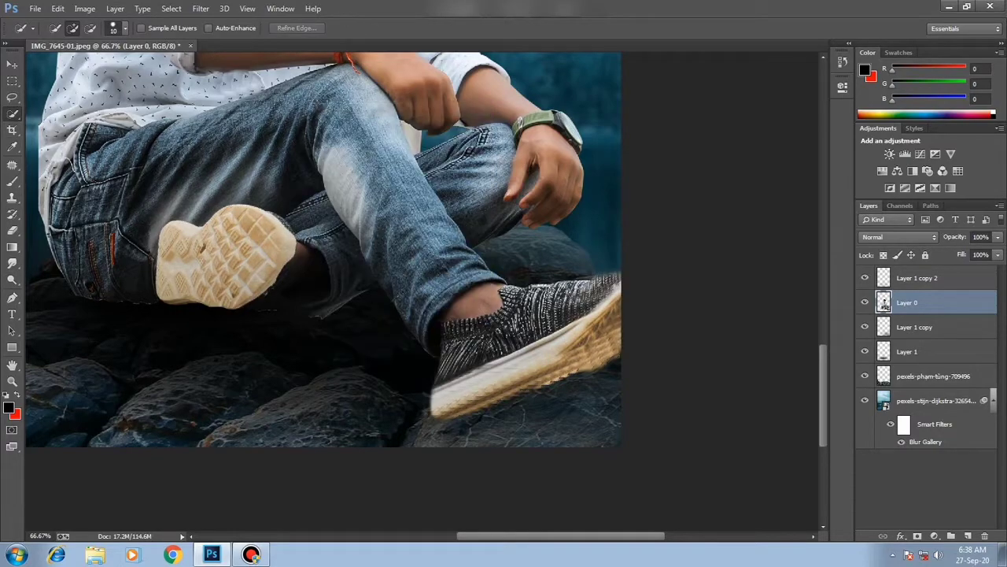
{"action": "key", "text": "ctrl+d"}
{"action": "key", "text": "ctrl+minus"}
{"action": "scroll", "coordinate": [512, 139], "scroll_direction": "up", "scroll_amount": 3, "text": "alt"}
{"action": "scroll", "coordinate": [512, 139], "scroll_direction": "up", "scroll_amount": 1, "text": "alt"}
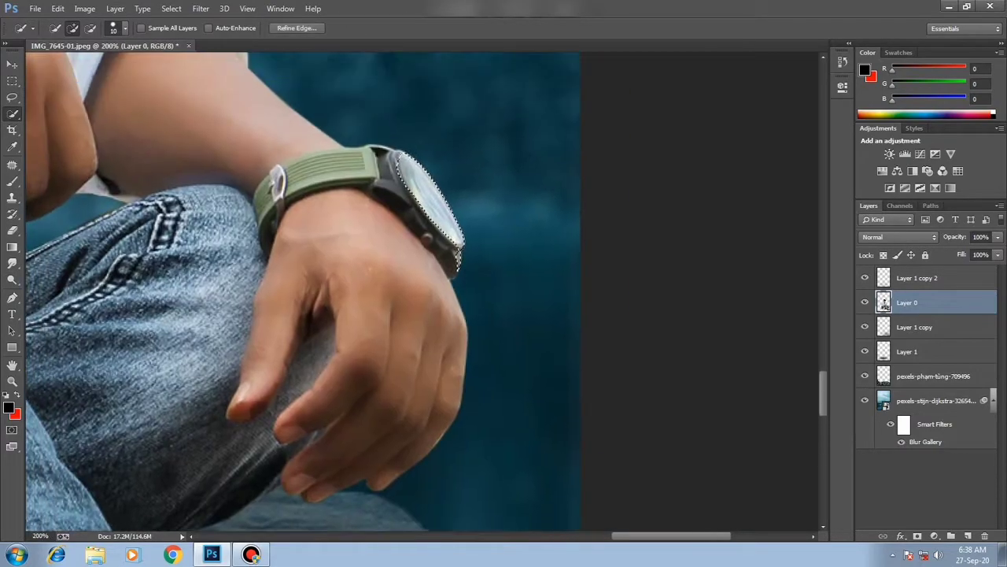
{"action": "scroll", "coordinate": [512, 138], "scroll_direction": "up", "scroll_amount": 1, "text": "alt"}
{"action": "left_click_drag", "start_coordinate": [354, 158], "coordinate": [259, 183]}
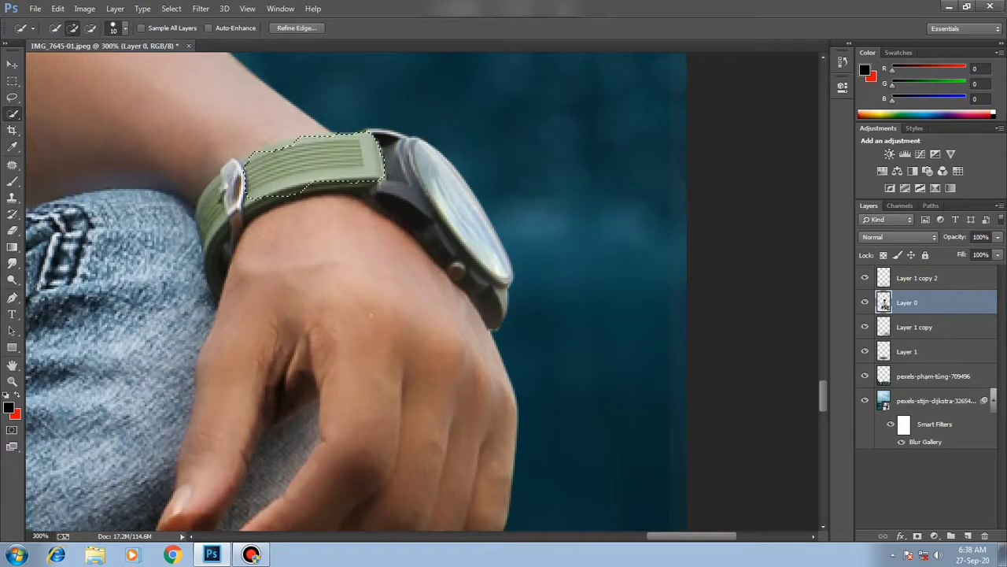
{"action": "mouse_move", "coordinate": [363, 187]}
{"action": "left_mouse_down"}
{"action": "mouse_move", "coordinate": [283, 195]}
{"action": "mouse_move", "coordinate": [220, 268]}
{"action": "left_mouse_up"}
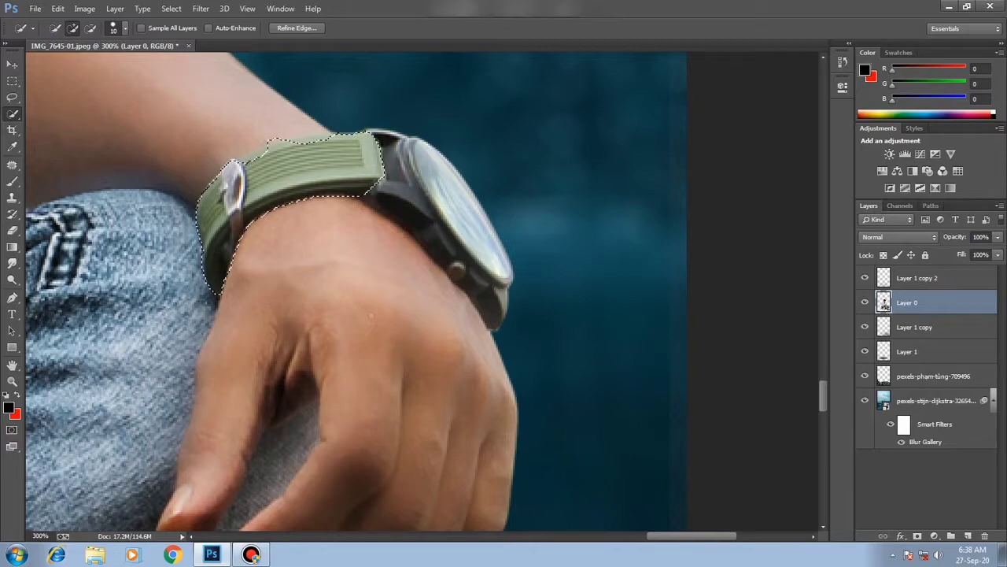
Step: Apply a Camera Raw black-and-white adjustment to the watch strap
{"action": "left_click", "coordinate": [201, 9]}
{"action": "left_click", "coordinate": [244, 22]}
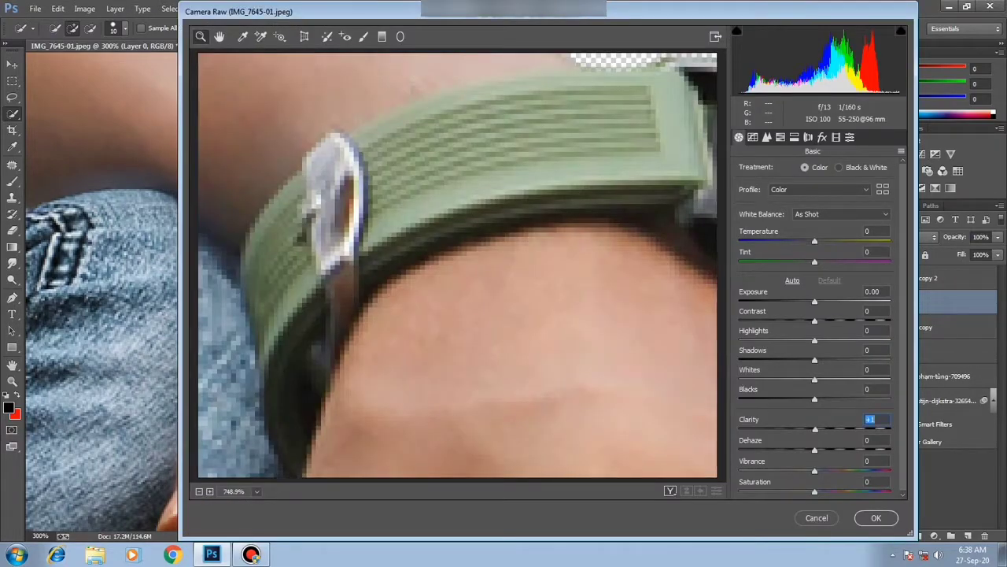
{"action": "type", "text": "11"}
{"action": "type", "text": "-0.35"}
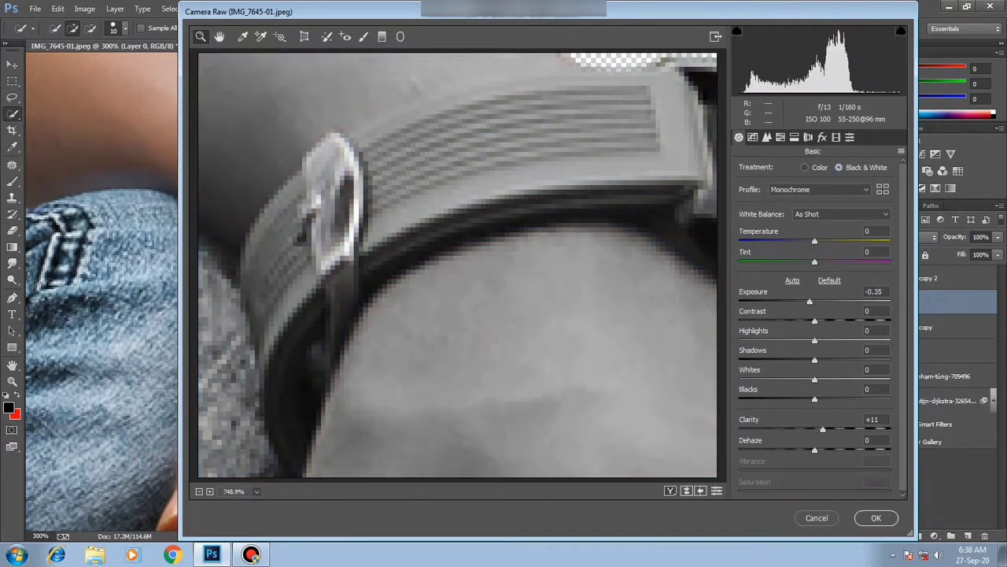
{"action": "type", "text": "v49"}
{"action": "key", "text": "Return"}
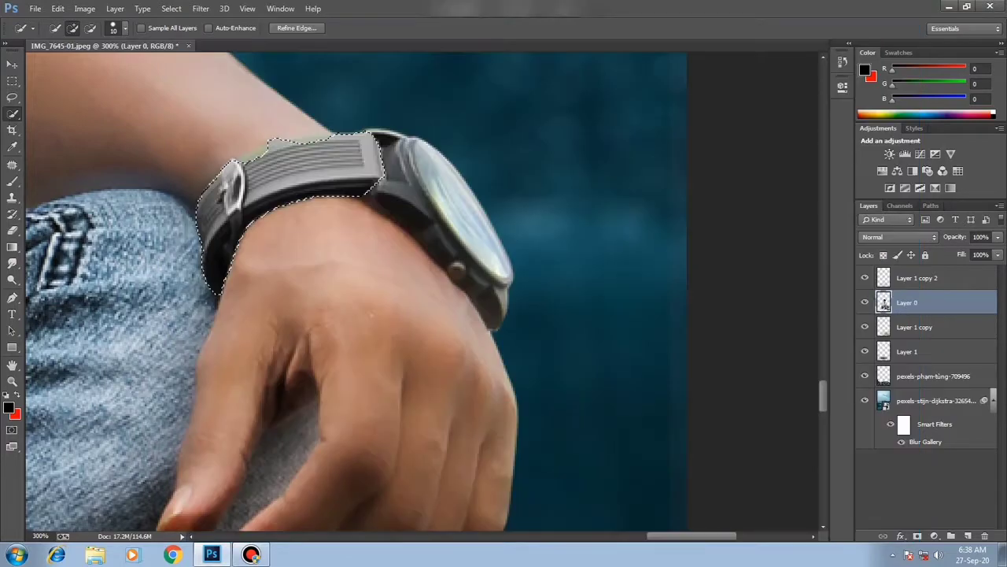
Step: Zoom in on the strap, add its top bump to the selection, then deselect
{"action": "left_click_drag", "start_coordinate": [338, 95], "coordinate": [673, 386]}
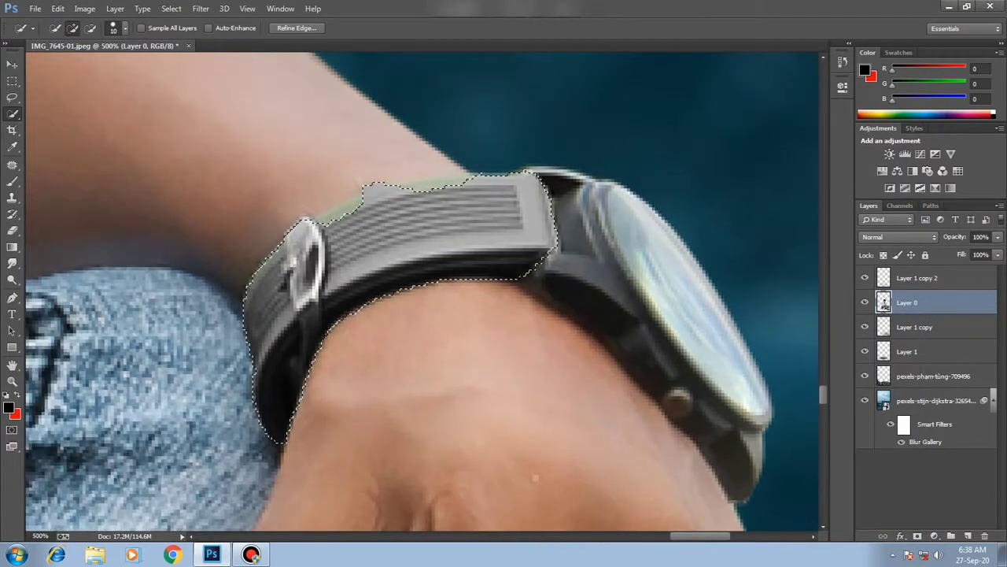
{"action": "left_click_drag", "start_coordinate": [307, 95], "coordinate": [713, 429]}
{"action": "left_click", "coordinate": [484, 161]}
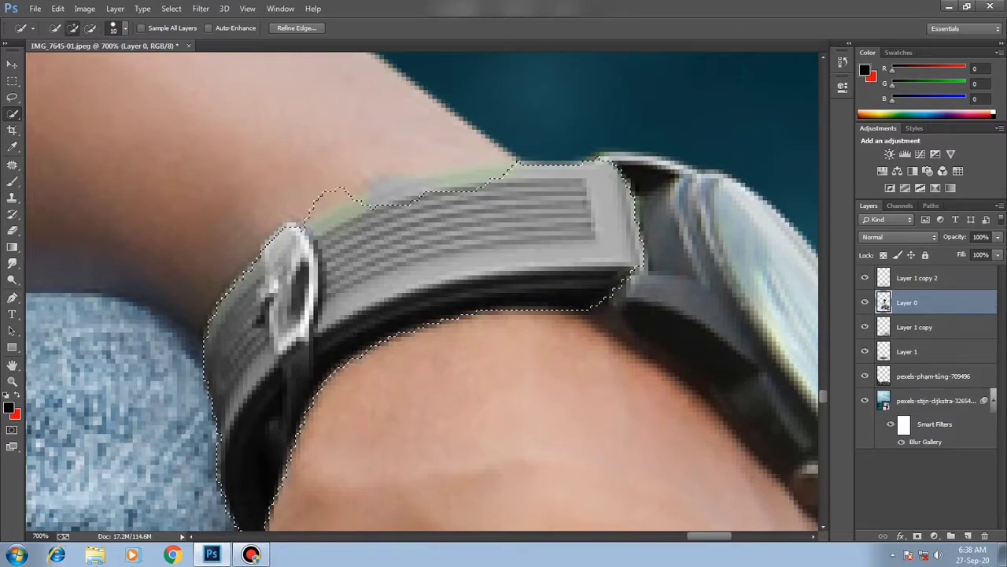
{"action": "right_click", "coordinate": [446, 216]}
{"action": "left_click", "coordinate": [466, 223]}
Step: Clone-stamp with a size 10 brush over the green fringe along the strap's top edge
{"action": "key", "text": "e"}
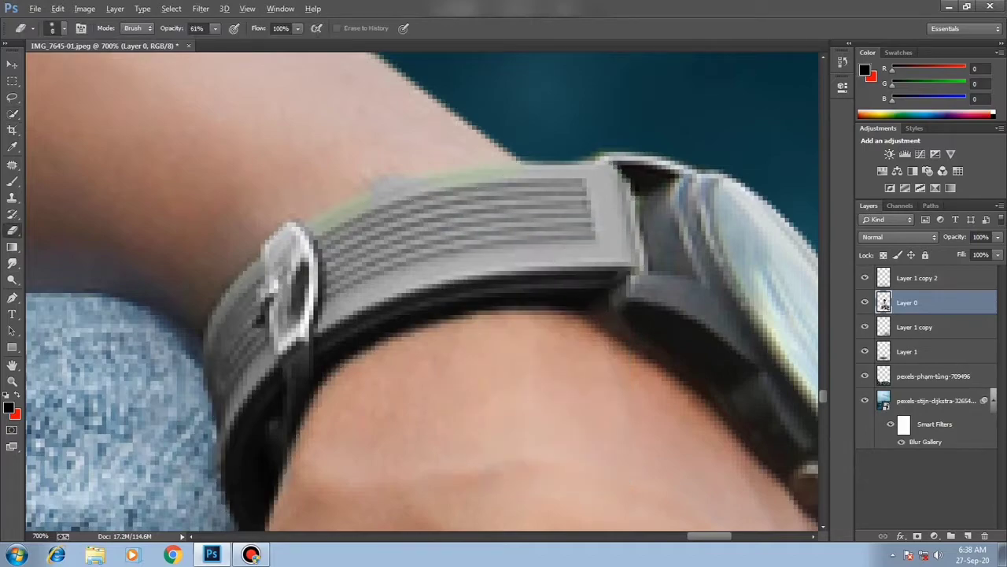
{"action": "key", "text": "s"}
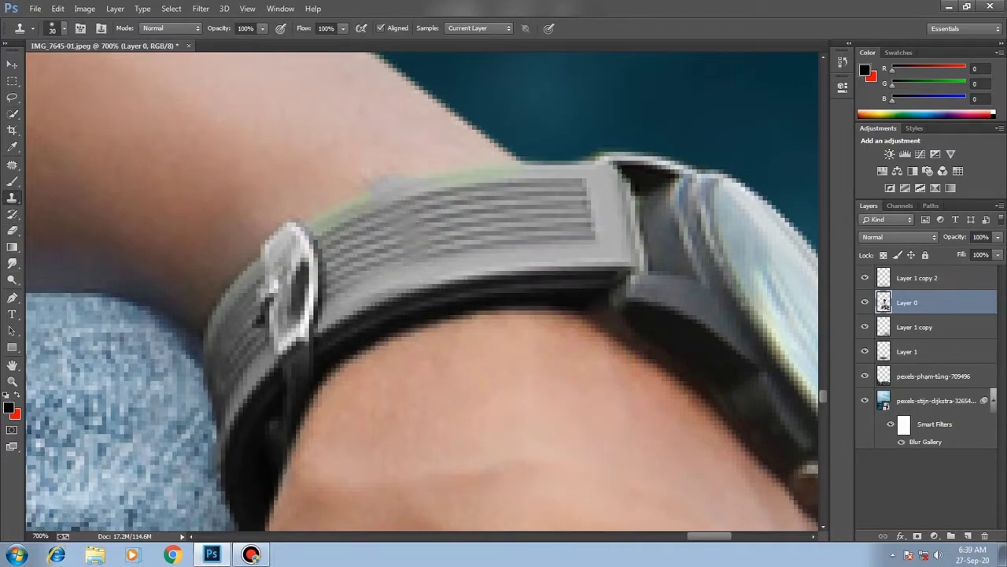
{"action": "key", "text": "bracketleft"}
{"action": "key", "text": "bracketleft"}
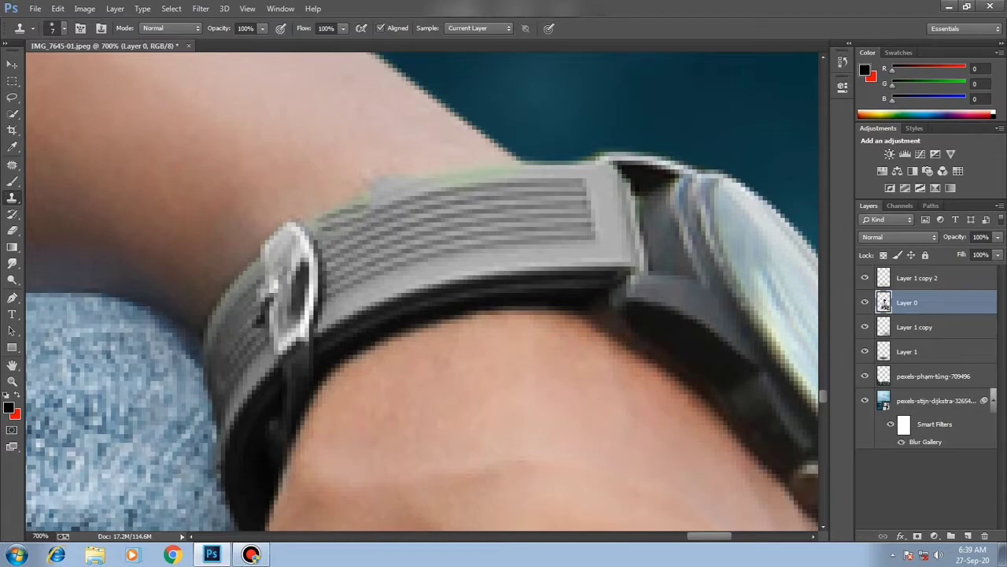
{"action": "left_click_drag", "start_coordinate": [382, 198], "coordinate": [533, 169]}
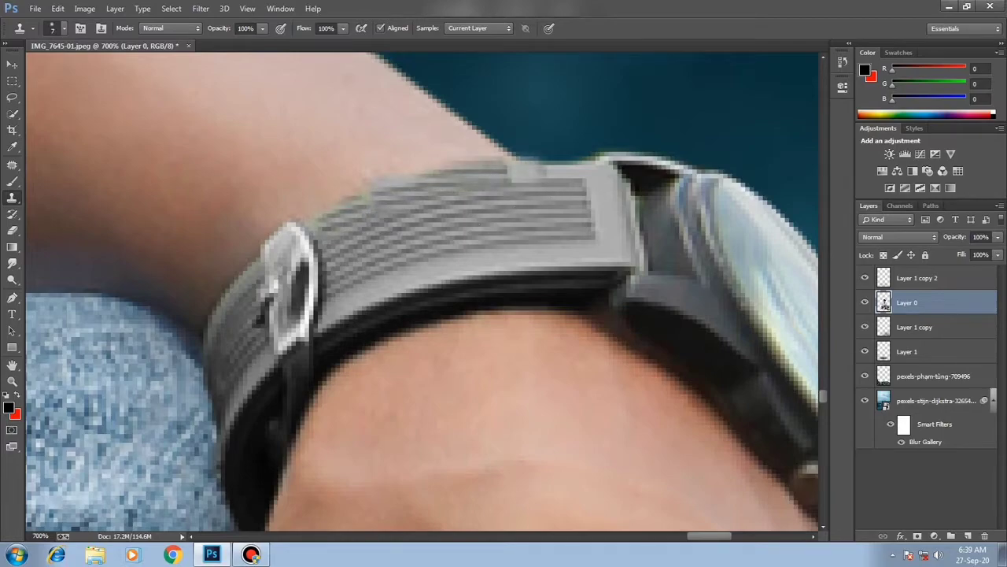
{"action": "mouse_move", "coordinate": [236, 280]}
{"action": "left_mouse_down"}
{"action": "mouse_move", "coordinate": [260, 283]}
{"action": "mouse_move", "coordinate": [244, 313]}
{"action": "left_mouse_up"}
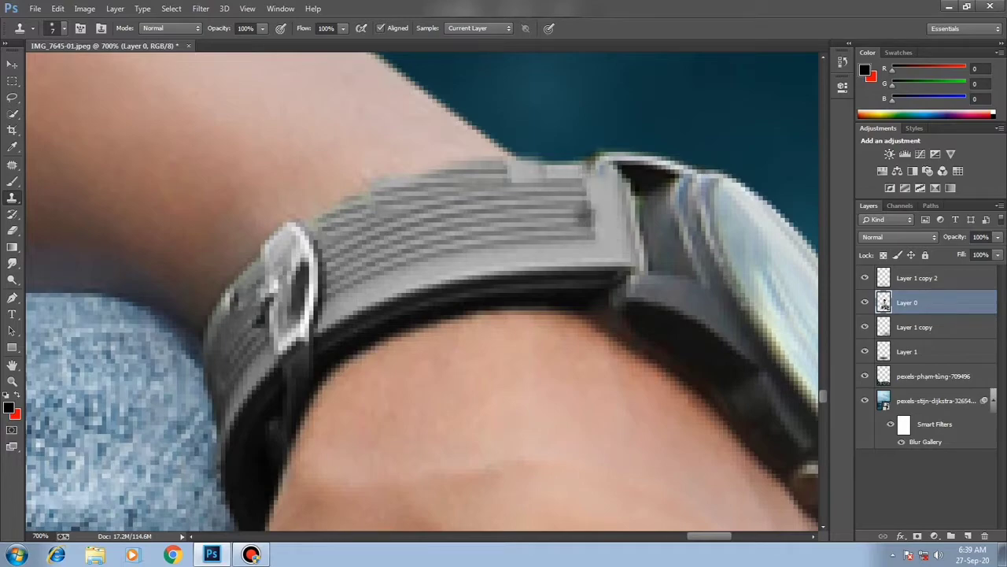
{"action": "scroll", "coordinate": [571, 212], "scroll_direction": "down", "scroll_amount": 3, "text": "alt"}
{"action": "scroll", "coordinate": [504, 370], "scroll_direction": "down", "scroll_amount": 4, "text": "alt"}
Step: Apply a Camera Raw filter to the boy with Clarity +12 and Exposure +0.10
{"action": "scroll", "coordinate": [504, 370], "scroll_direction": "down", "scroll_amount": 3, "text": "alt"}
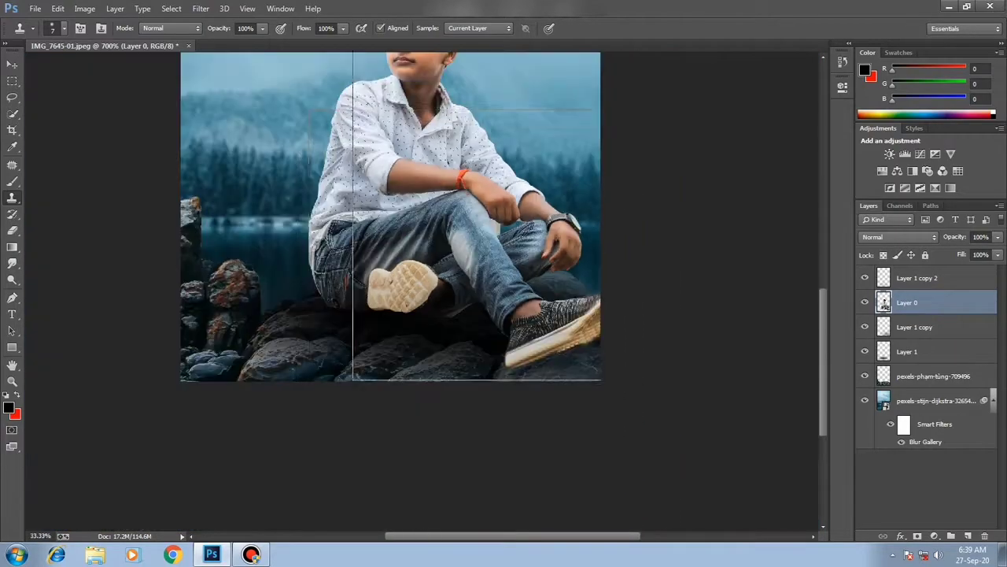
{"action": "scroll", "coordinate": [504, 370], "scroll_direction": "down", "scroll_amount": 1, "text": "alt"}
{"action": "key", "text": "ctrl+plus"}
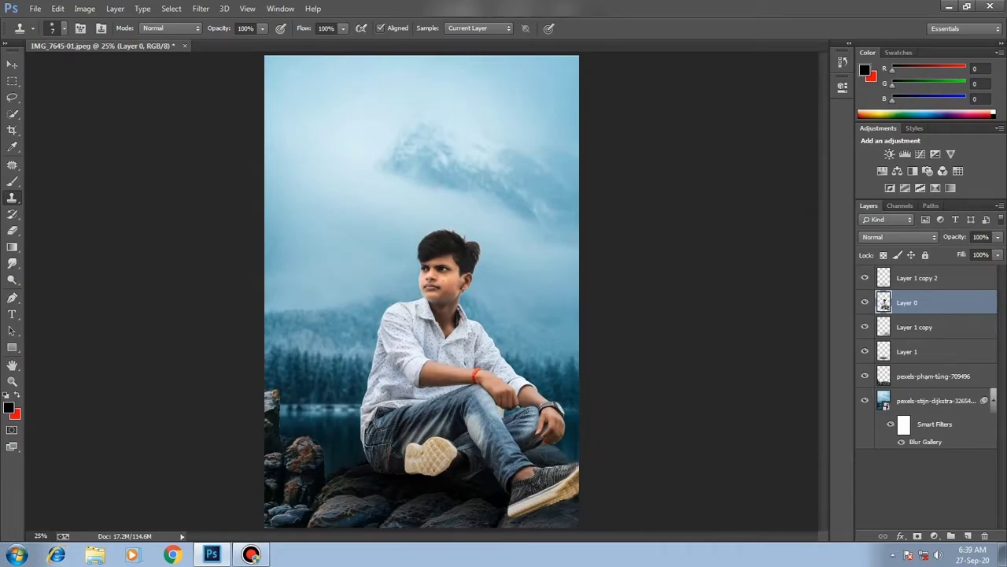
{"action": "left_click", "coordinate": [201, 8]}
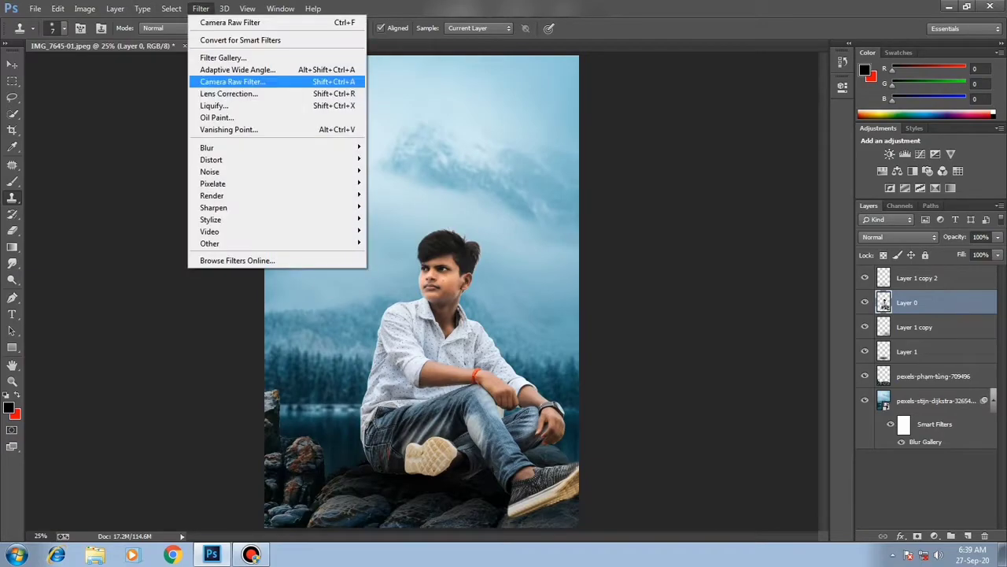
{"action": "left_click", "coordinate": [247, 82]}
{"action": "left_click_drag", "start_coordinate": [814, 429], "coordinate": [823, 429]}
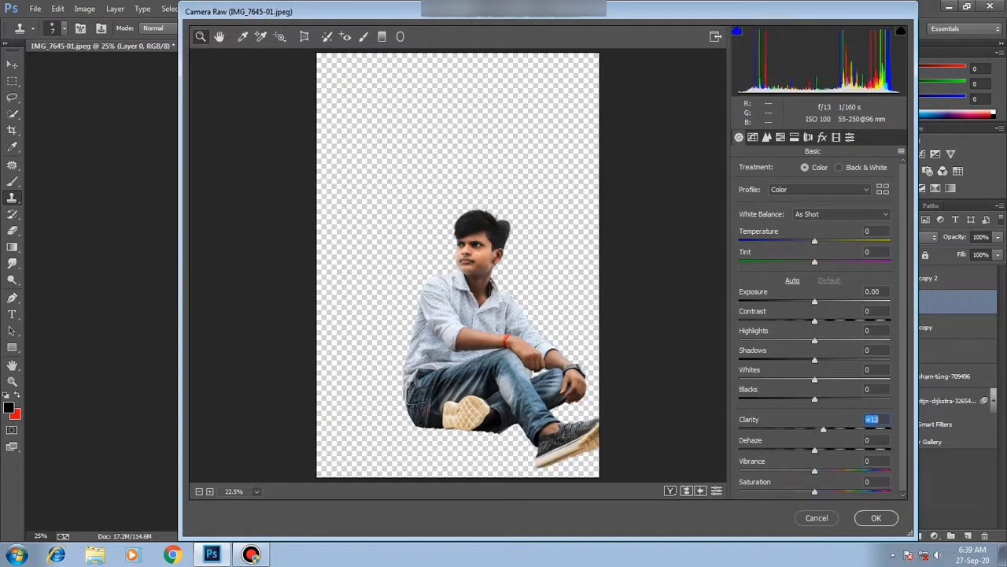
{"action": "left_click_drag", "start_coordinate": [814, 301], "coordinate": [820, 302]}
{"action": "key", "text": "Return"}
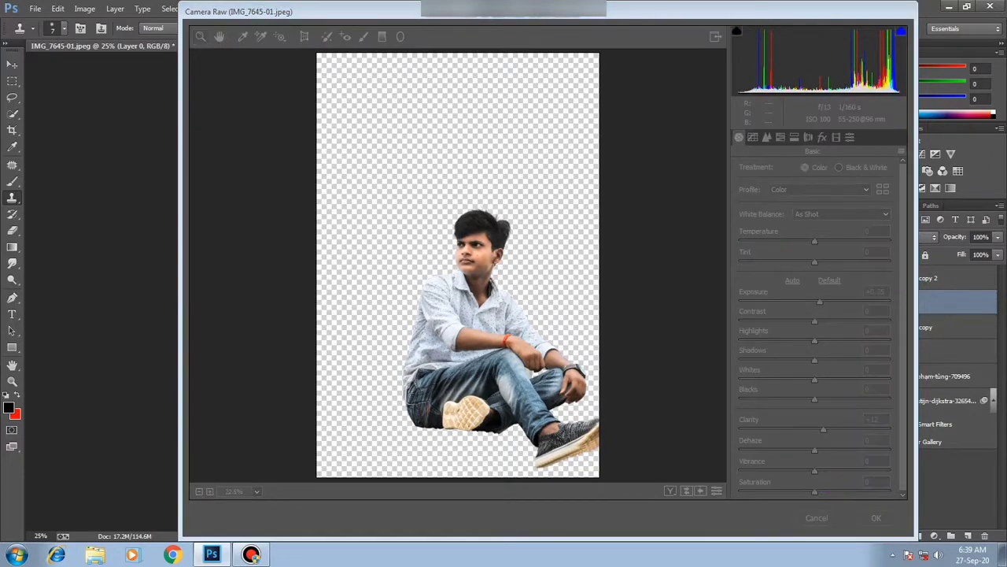
Step: Pick the Dodge tool and zoom in and out around the boy's legs and shoes
{"action": "left_click_drag", "start_coordinate": [348, 213], "coordinate": [579, 535]}
{"action": "scroll", "coordinate": [394, 291], "scroll_direction": "down", "scroll_amount": 5}
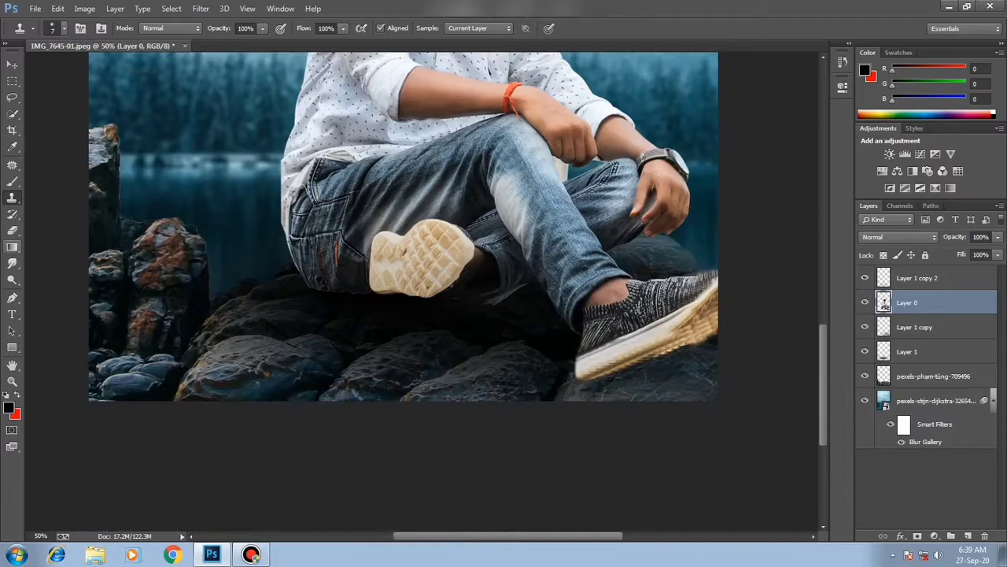
{"action": "left_click", "coordinate": [12, 280]}
{"action": "key", "text": "ctrl+plus"}
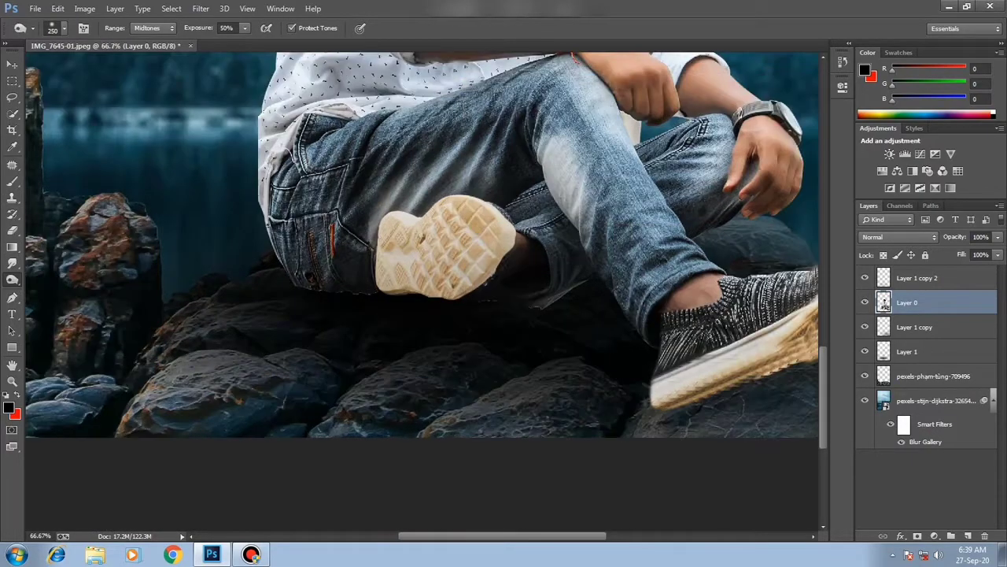
{"action": "left_click_drag", "start_coordinate": [441, 275], "coordinate": [346, 228]}
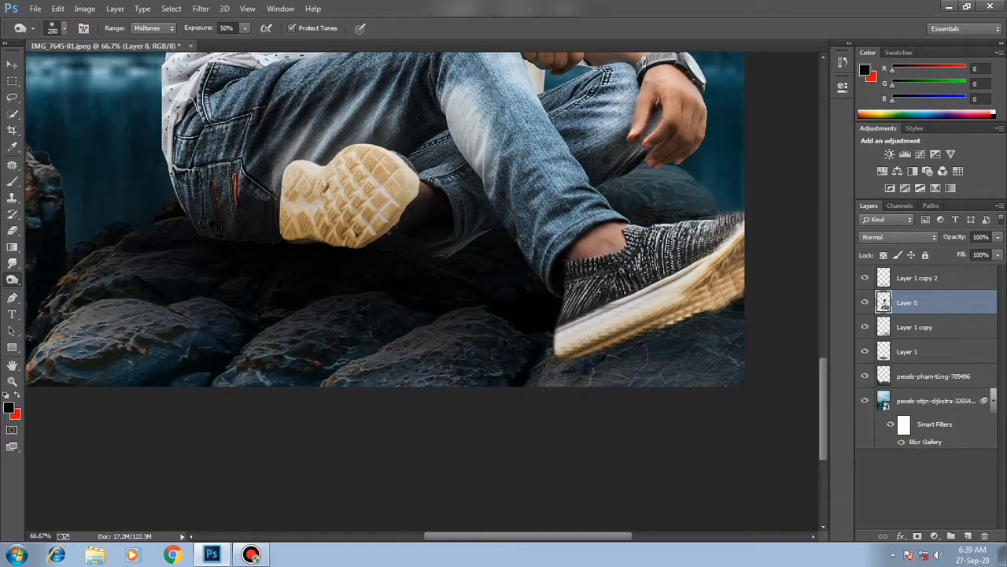
{"action": "key", "text": "ctrl+minus"}
{"action": "key", "text": "ctrl+minus"}
{"action": "key", "text": "ctrl+minus"}
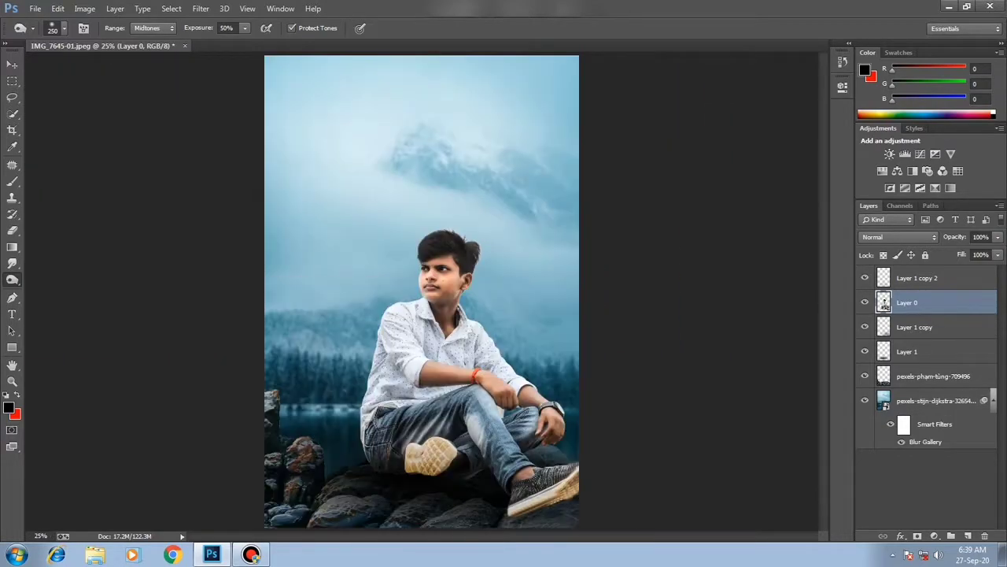
{"action": "key", "text": "ctrl+plus"}
{"action": "key", "text": "ctrl+minus"}
Step: Place the 4k falling-snow overlay from the Photoshop assets folder on drive D:
{"action": "left_click", "coordinate": [35, 8]}
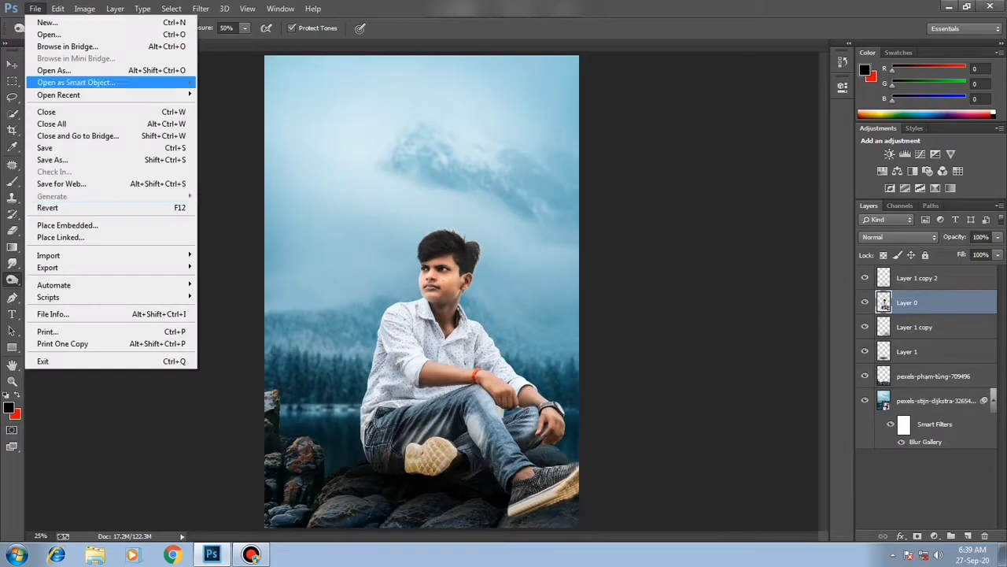
{"action": "left_click", "coordinate": [66, 225]}
{"action": "scroll", "coordinate": [51, 196], "scroll_direction": "down", "scroll_amount": 2}
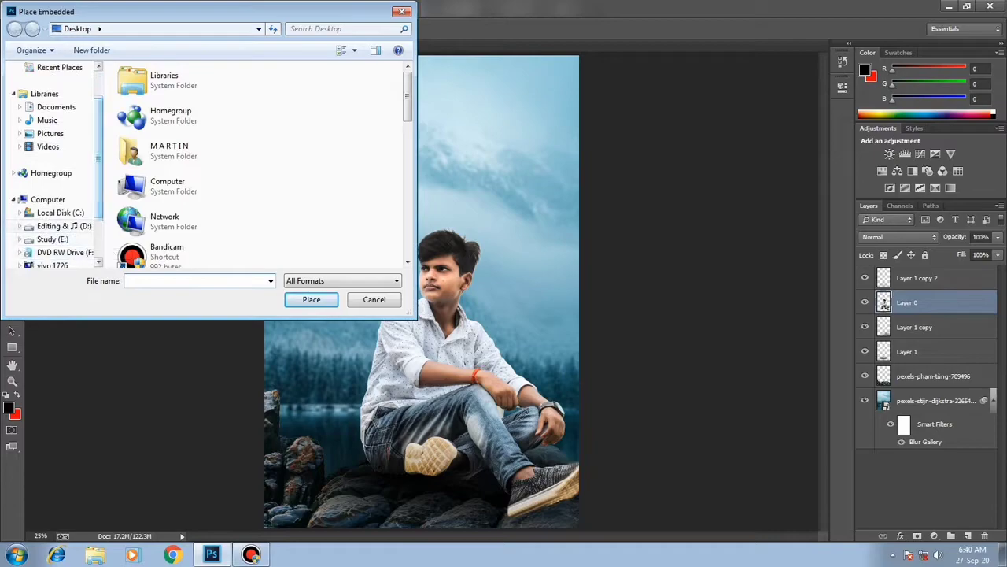
{"action": "left_click", "coordinate": [59, 226]}
{"action": "double_click", "coordinate": [288, 101]}
{"action": "scroll", "coordinate": [259, 166], "scroll_direction": "down", "scroll_amount": 3}
{"action": "scroll", "coordinate": [259, 166], "scroll_direction": "up", "scroll_amount": 3}
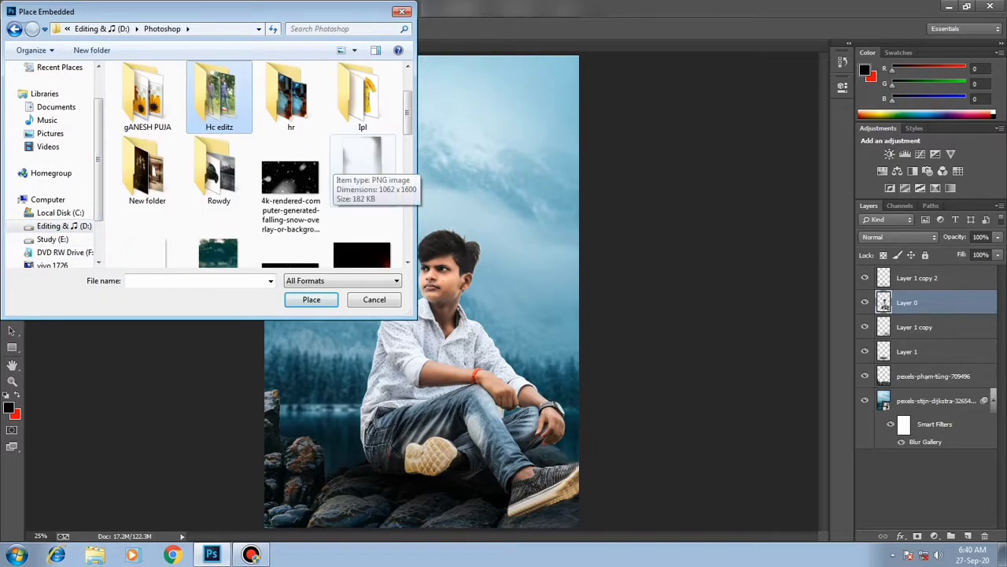
{"action": "double_click", "coordinate": [291, 185]}
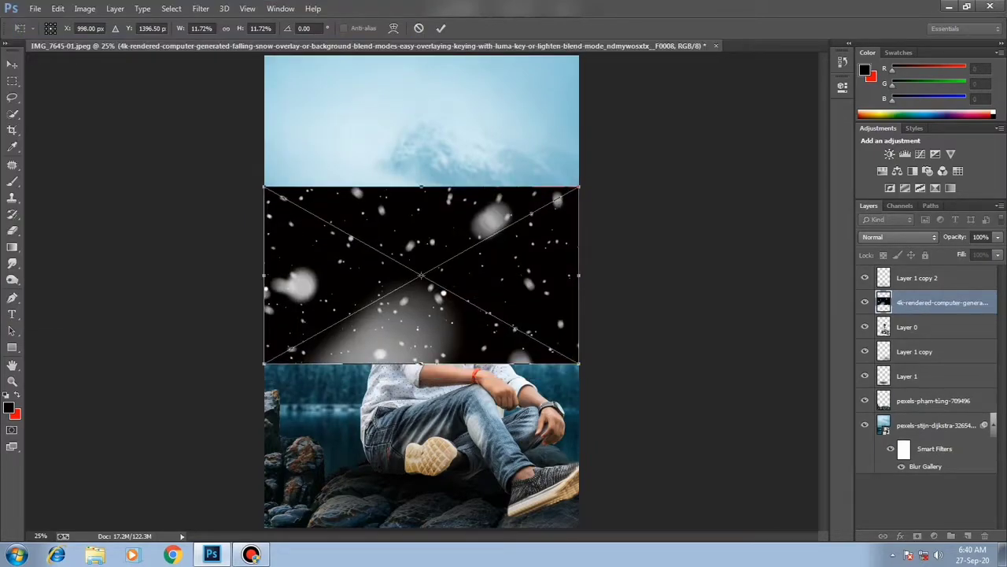
Step: Set the snow overlay to Screen blending and stretch it across the whole canvas
{"action": "left_click", "coordinate": [899, 236]}
{"action": "left_click", "coordinate": [881, 106]}
{"action": "left_click_drag", "start_coordinate": [522, 271], "coordinate": [524, 140]}
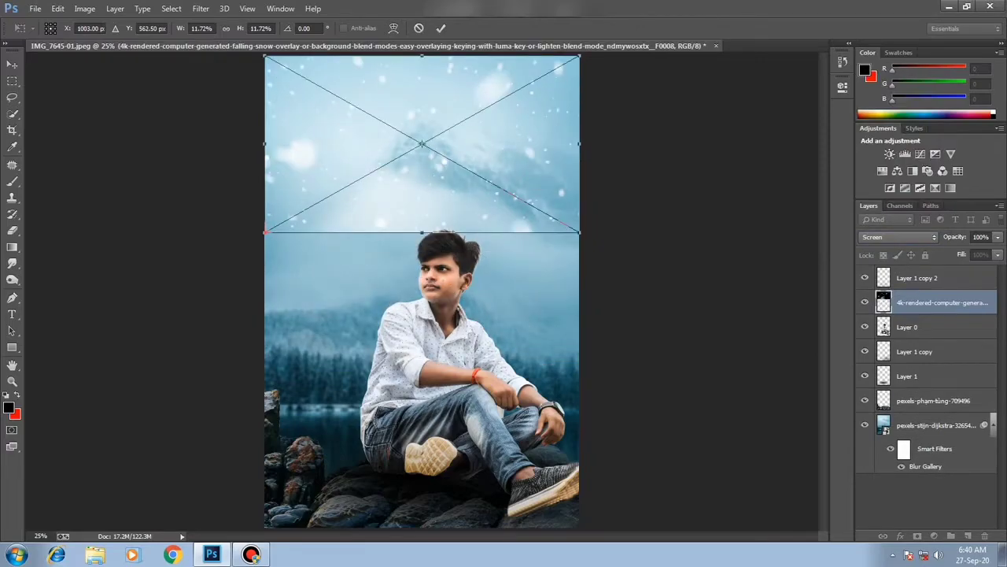
{"action": "left_click", "coordinate": [899, 236]}
{"action": "left_click", "coordinate": [899, 236]}
{"action": "left_click_drag", "start_coordinate": [579, 232], "coordinate": [952, 554]}
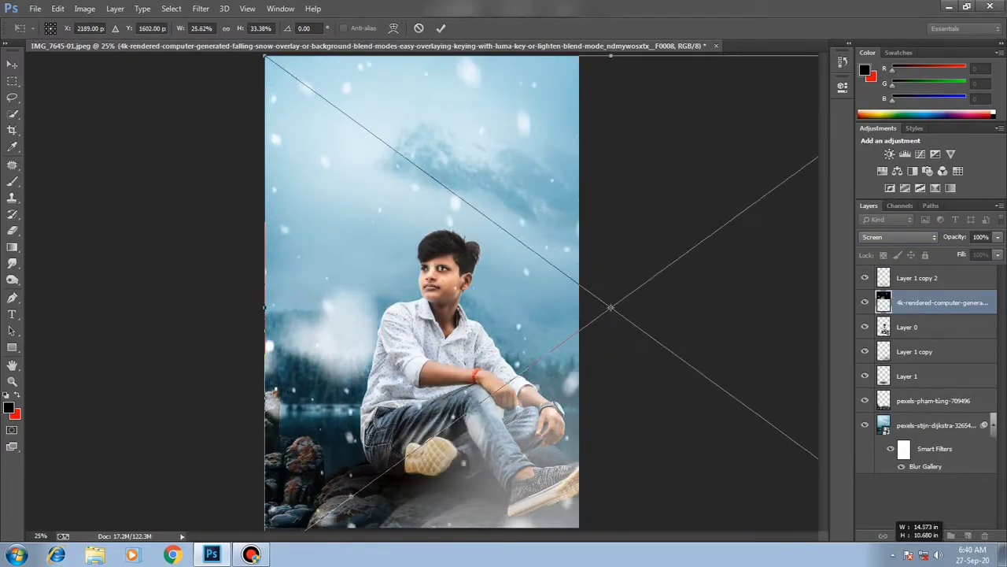
{"action": "left_click_drag", "start_coordinate": [496, 394], "coordinate": [513, 389]}
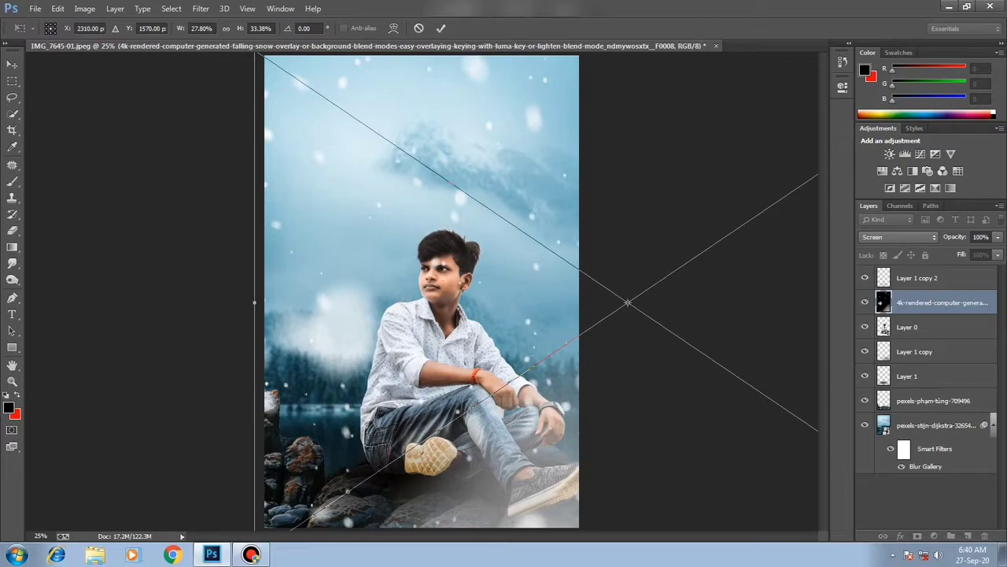
{"action": "left_click_drag", "start_coordinate": [255, 302], "coordinate": [238, 306]}
{"action": "left_click_drag", "start_coordinate": [526, 365], "coordinate": [525, 372]}
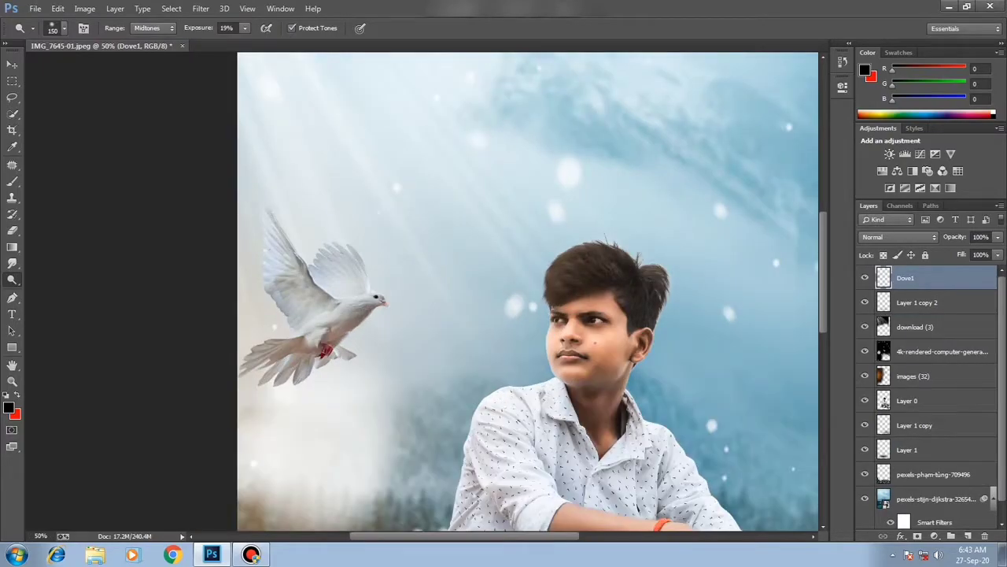
{"action": "key", "text": "ctrl+minus"}
{"action": "key", "text": "ctrl+minus"}
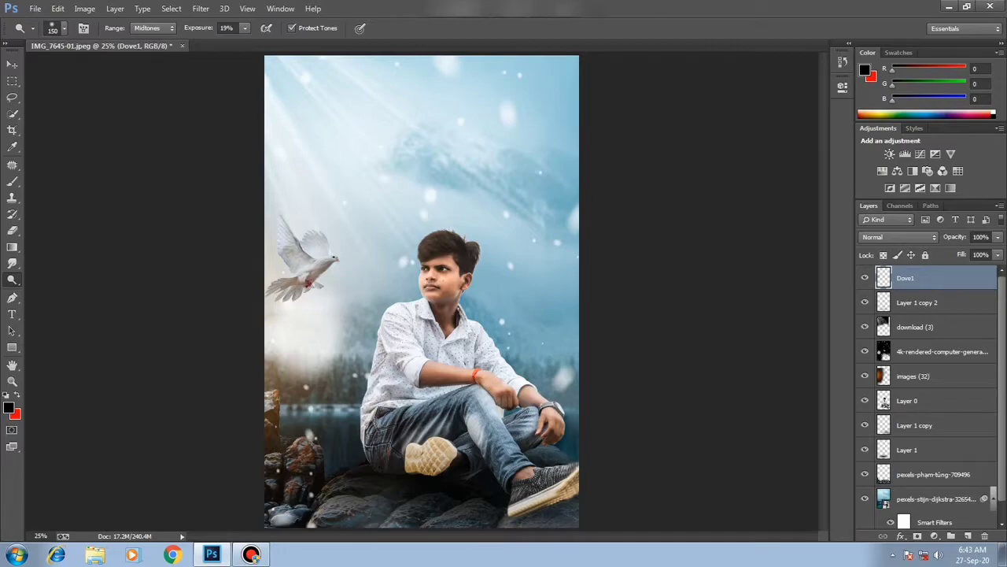
{"action": "key", "text": "ctrl+plus"}
{"action": "key", "text": "ctrl+minus"}
{"action": "key", "text": "ctrl+minus"}
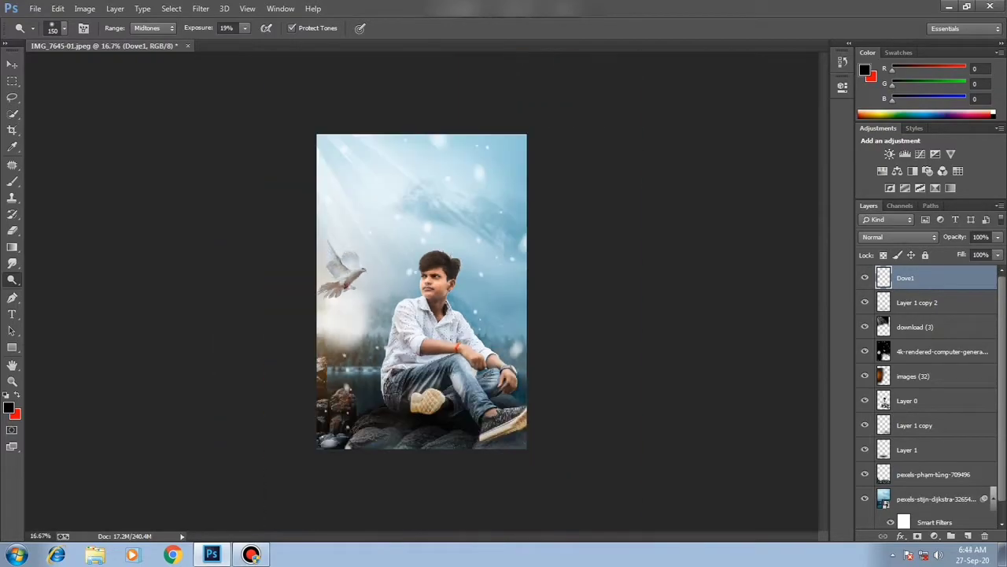
{"action": "key", "text": "ctrl+plus"}
{"action": "left_click", "coordinate": [36, 8]}
{"action": "left_click", "coordinate": [68, 225]}
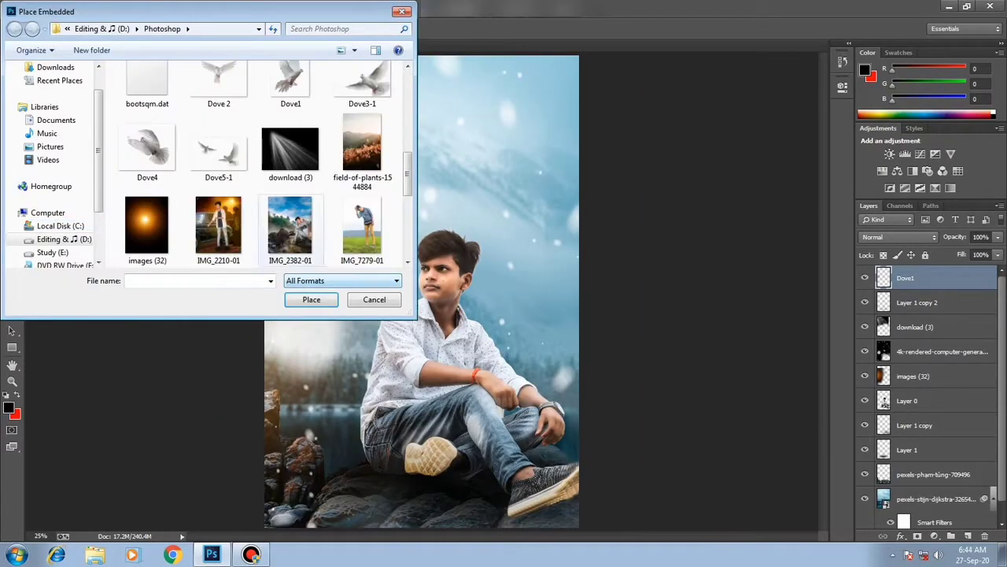
{"action": "scroll", "coordinate": [260, 166], "scroll_direction": "down", "scroll_amount": 3}
{"action": "scroll", "coordinate": [260, 166], "scroll_direction": "up", "scroll_amount": 2}
{"action": "scroll", "coordinate": [260, 165], "scroll_direction": "down", "scroll_amount": 1}
{"action": "scroll", "coordinate": [260, 165], "scroll_direction": "up", "scroll_amount": 5}
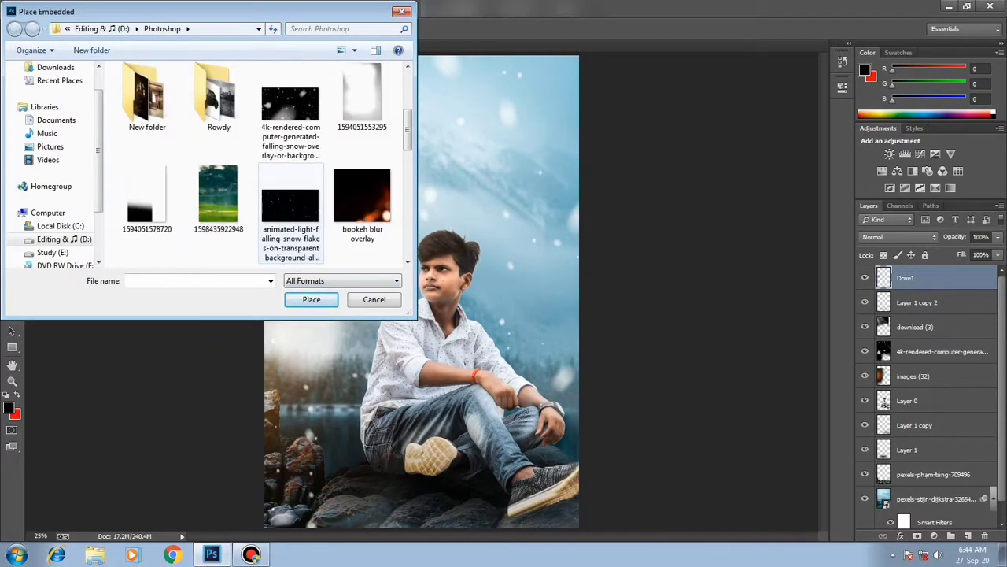
{"action": "double_click", "coordinate": [146, 196]}
{"action": "left_click_drag", "start_coordinate": [440, 315], "coordinate": [476, 359]}
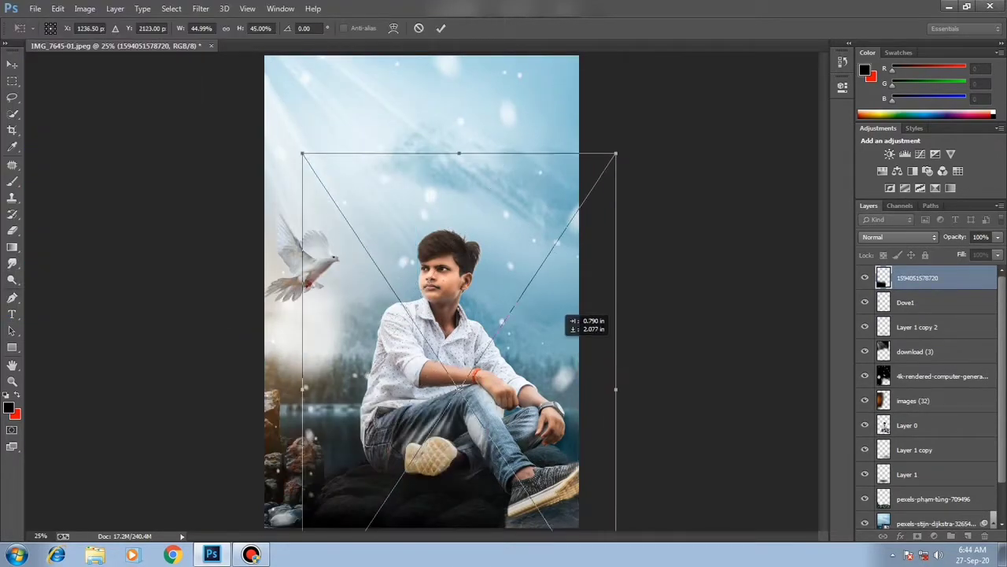
{"action": "left_click_drag", "start_coordinate": [616, 338], "coordinate": [780, 338]}
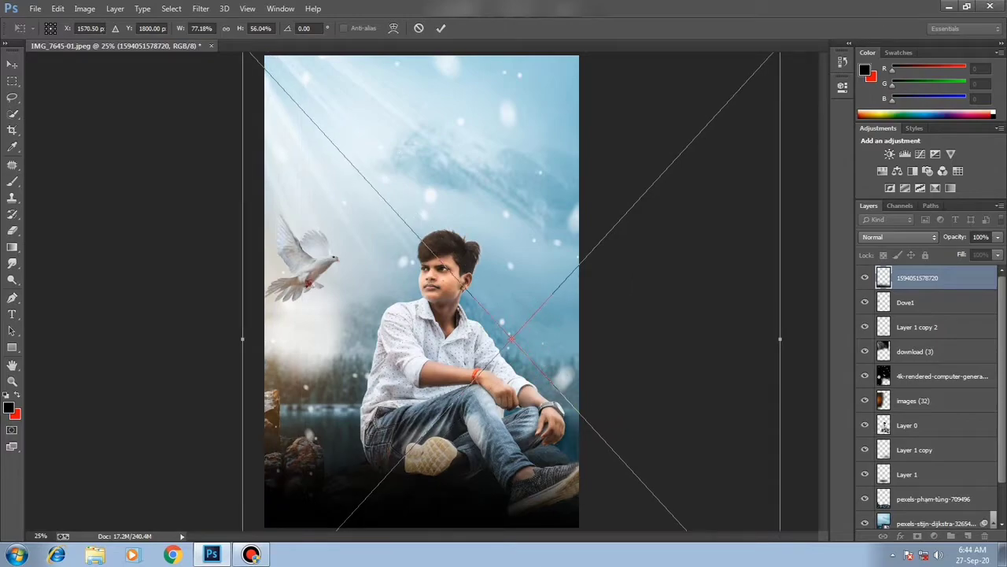
{"action": "key", "text": "Return"}
Step: Lower the placed snow layer's fill to 52% and add a Gaussian Blur smart filter
{"action": "key", "text": "o"}
{"action": "left_click", "coordinate": [998, 255]}
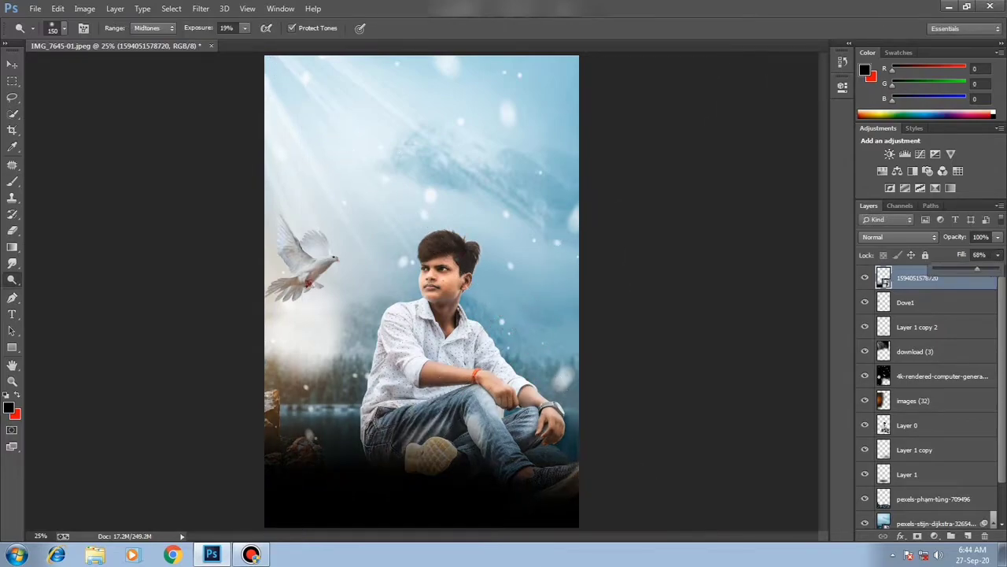
{"action": "left_click_drag", "start_coordinate": [977, 269], "coordinate": [962, 268]}
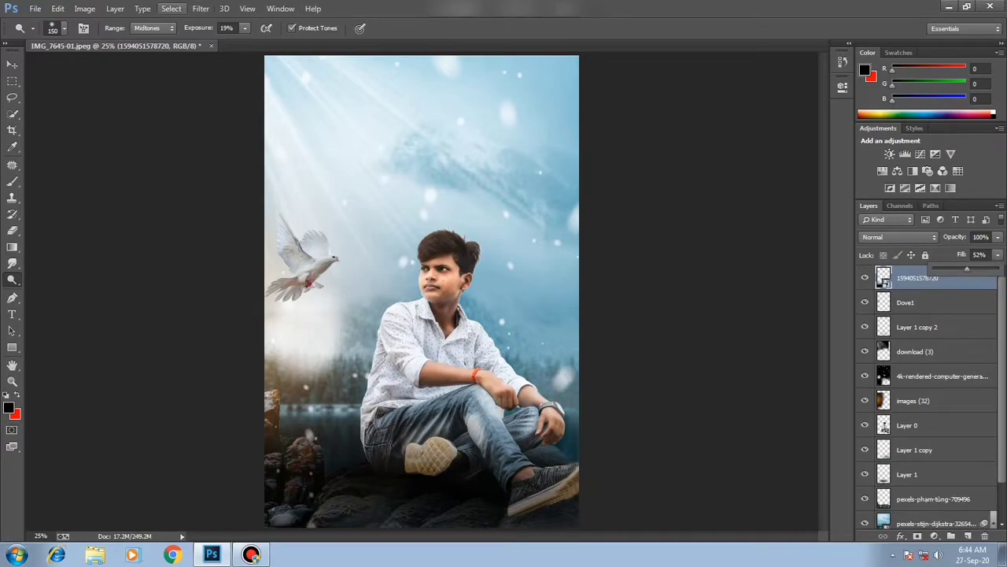
{"action": "left_click", "coordinate": [201, 9]}
{"action": "left_click", "coordinate": [405, 237]}
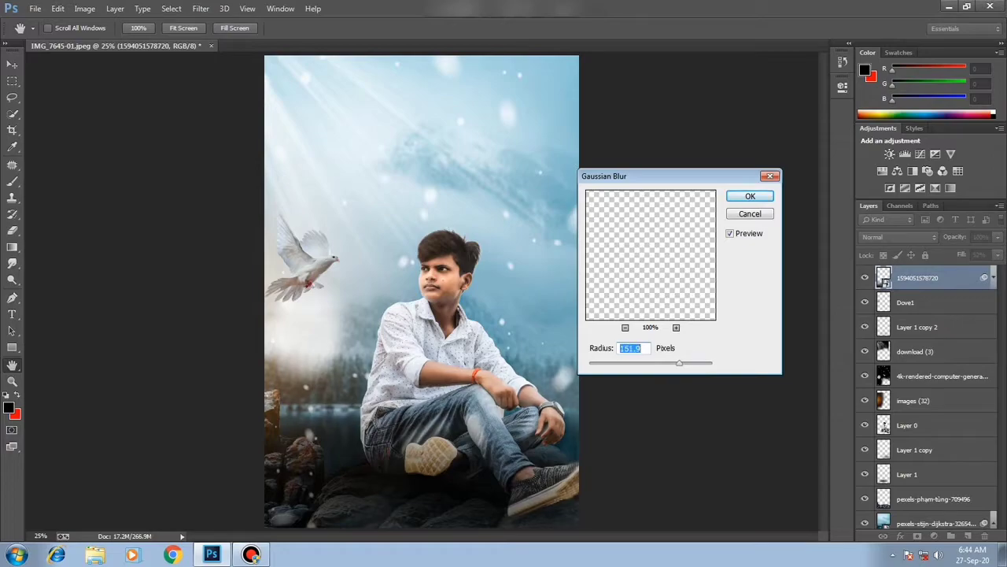
{"action": "key", "text": "Return"}
{"action": "key", "text": "o"}
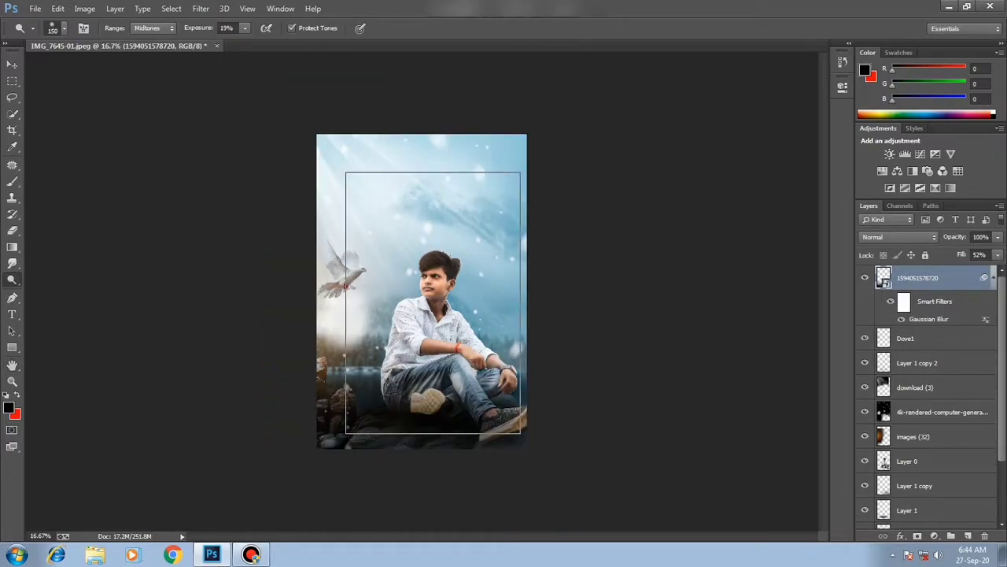
Step: Select the top blurred smart-object layer and open the File menu
{"action": "left_click", "coordinate": [915, 387]}
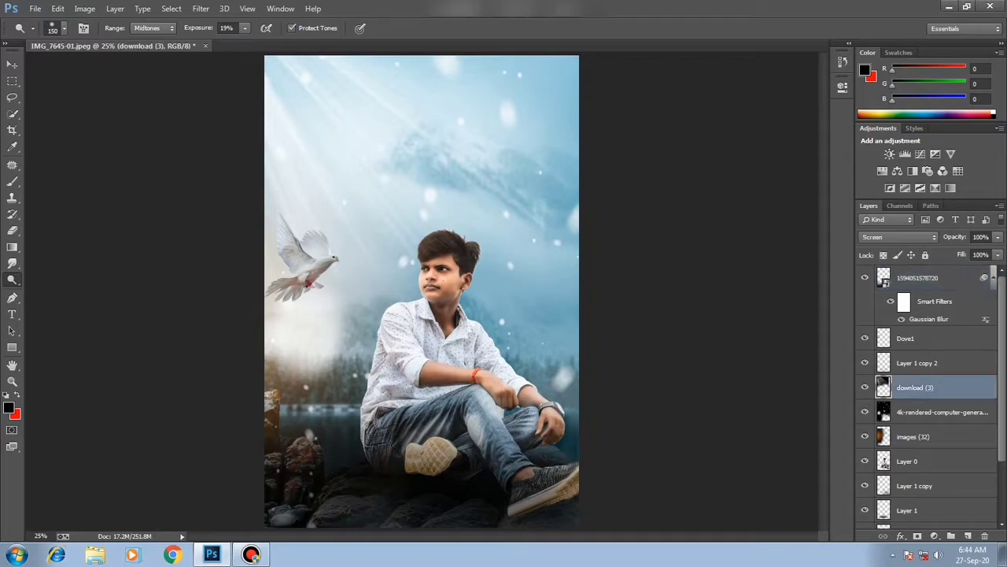
{"action": "scroll", "coordinate": [929, 393], "scroll_direction": "down", "scroll_amount": 2}
{"action": "left_click", "coordinate": [913, 358]}
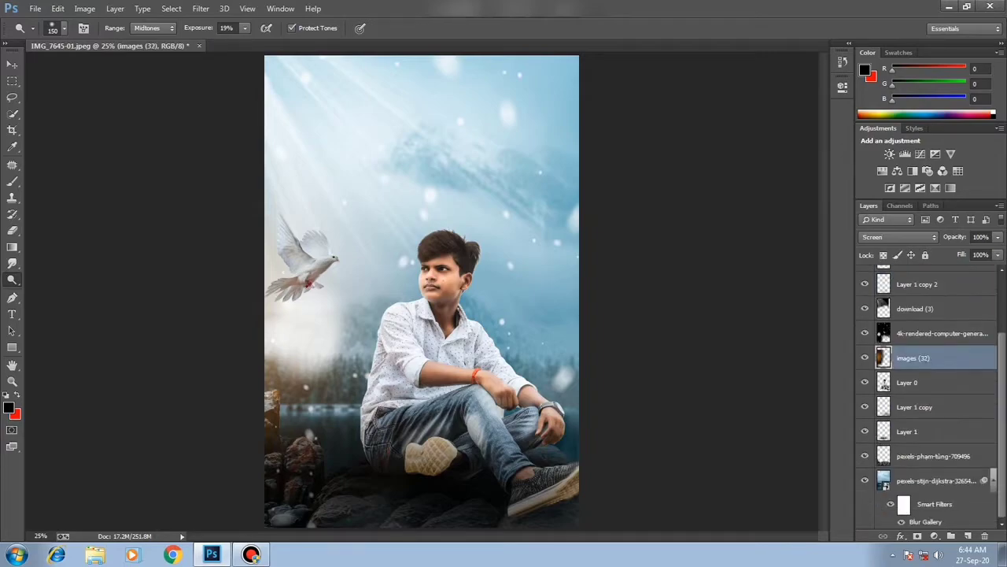
{"action": "key", "text": "alt+bracketright"}
{"action": "key", "text": "alt+bracketright"}
{"action": "key", "text": "alt+bracketright"}
{"action": "key", "text": "alt+bracketright"}
{"action": "key", "text": "alt+bracketright"}
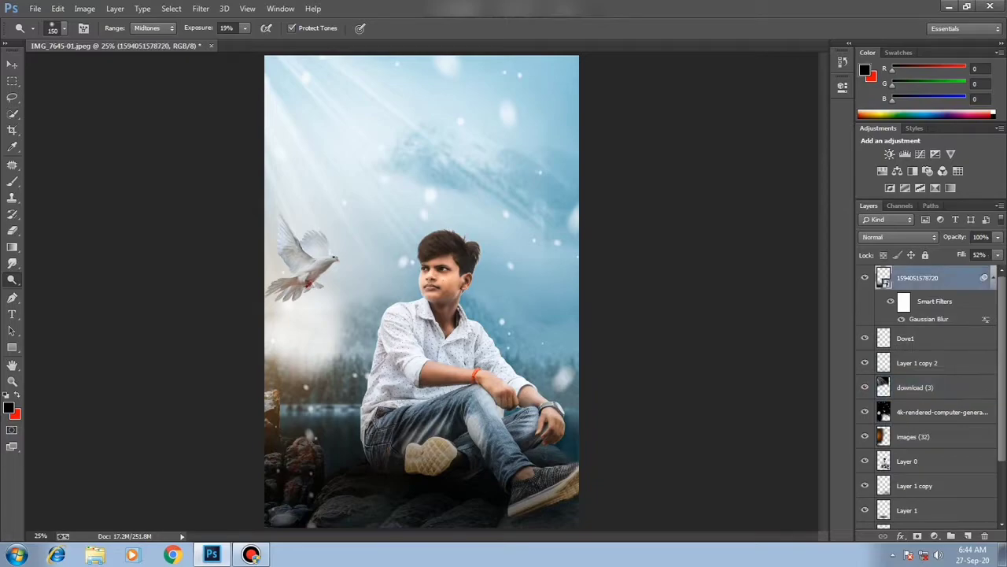
{"action": "left_click", "coordinate": [58, 9]}
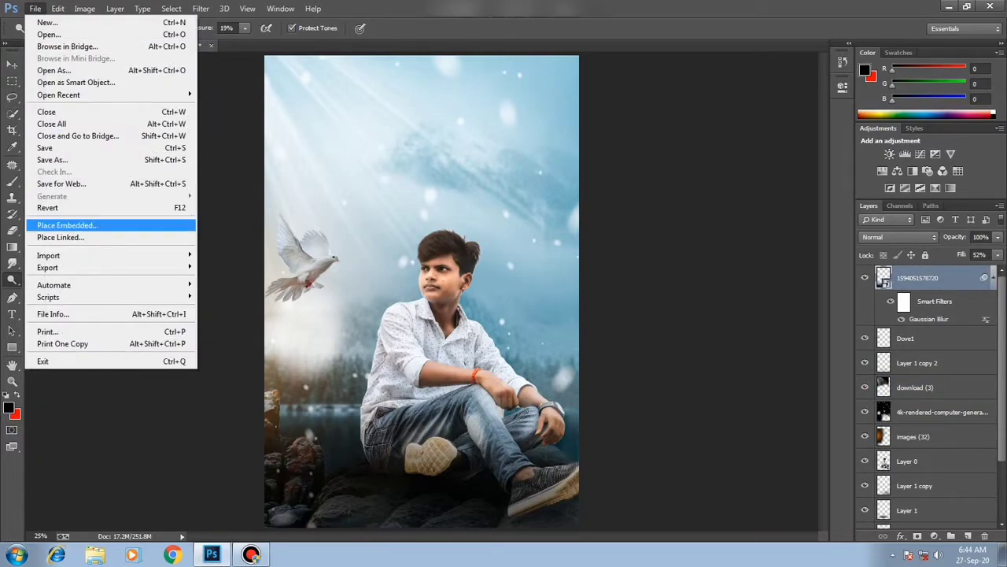
Step: Place the PicsArt logo as an embedded image and shrink it toward the top-left corner
{"action": "left_click", "coordinate": [79, 225]}
{"action": "scroll", "coordinate": [48, 158], "scroll_direction": "up", "scroll_amount": 3}
{"action": "left_click", "coordinate": [44, 67]}
{"action": "scroll", "coordinate": [197, 173], "scroll_direction": "down", "scroll_amount": 3}
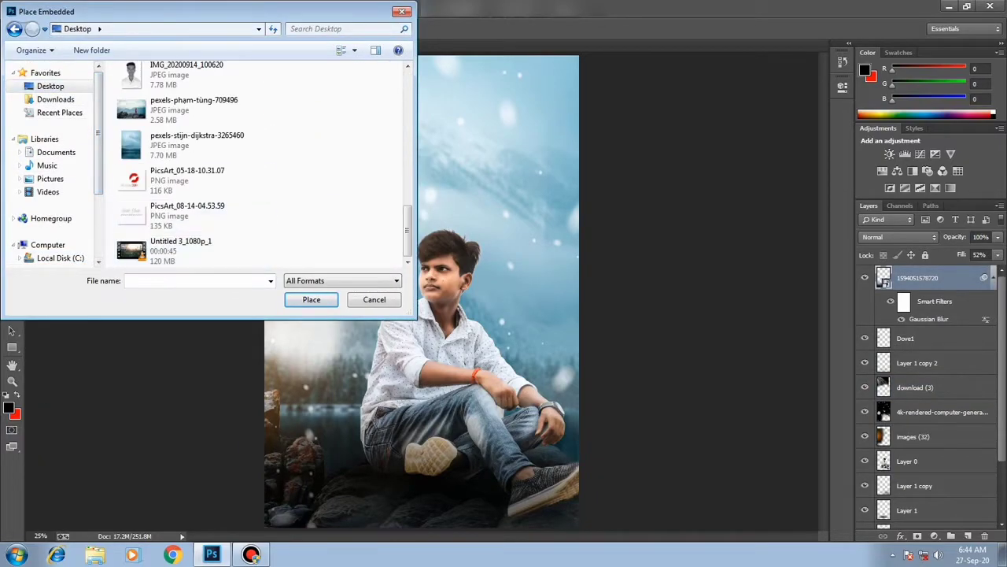
{"action": "double_click", "coordinate": [197, 181]}
{"action": "left_click_drag", "start_coordinate": [265, 173], "coordinate": [235, 85]}
{"action": "left_click_drag", "start_coordinate": [580, 409], "coordinate": [273, 108]}
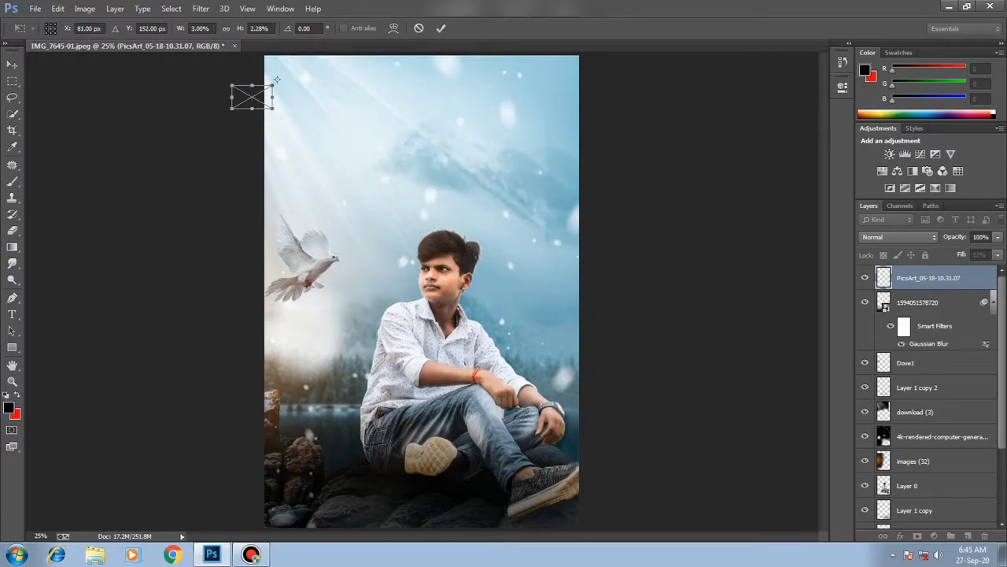
{"action": "left_click_drag", "start_coordinate": [253, 97], "coordinate": [288, 69]}
Step: Narrow the logo further, commit the transform and rasterize the logo layer
{"action": "scroll", "coordinate": [267, 75], "scroll_direction": "up", "scroll_amount": 1}
{"action": "scroll", "coordinate": [266, 75], "scroll_direction": "up", "scroll_amount": 4}
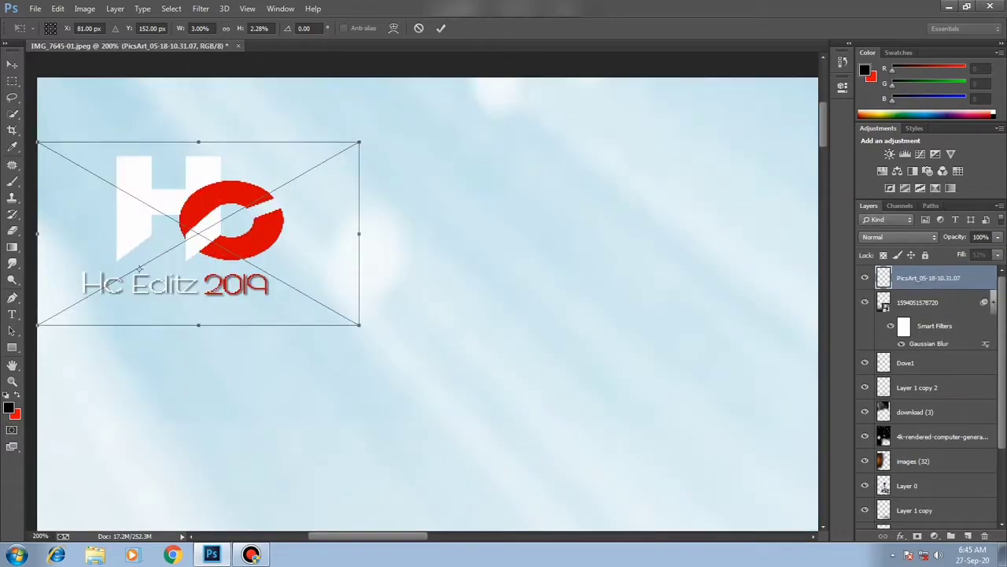
{"action": "left_click_drag", "start_coordinate": [360, 236], "coordinate": [167, 240]}
{"action": "left_click_drag", "start_coordinate": [168, 156], "coordinate": [234, 179]}
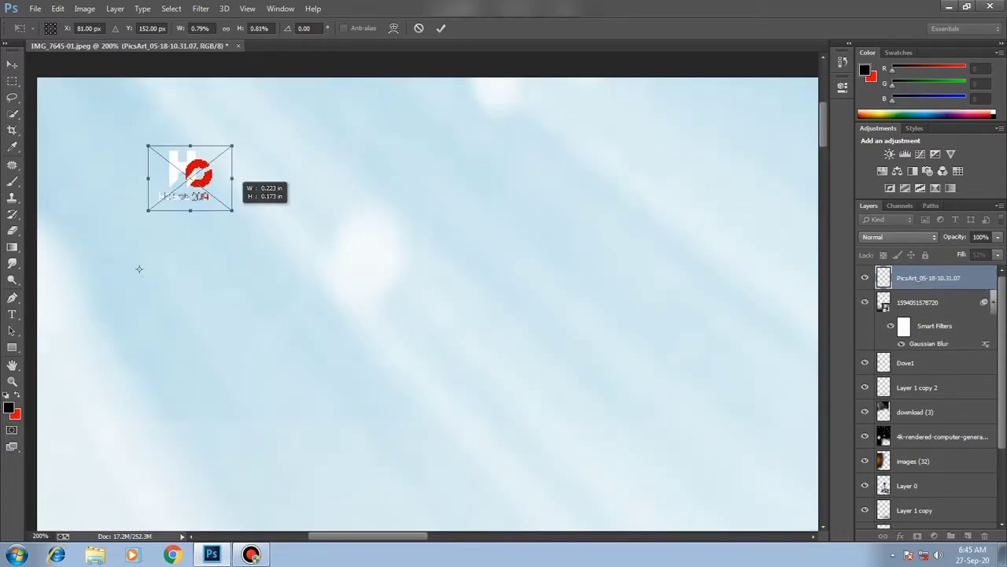
{"action": "key", "text": "Return"}
{"action": "key", "text": "o"}
{"action": "left_click", "coordinate": [138, 269]}
Step: Nudge the logo slightly downward with the Move tool and fit the image in view
{"action": "key", "text": "Return"}
{"action": "scroll", "coordinate": [299, 212], "scroll_direction": "down", "scroll_amount": 5}
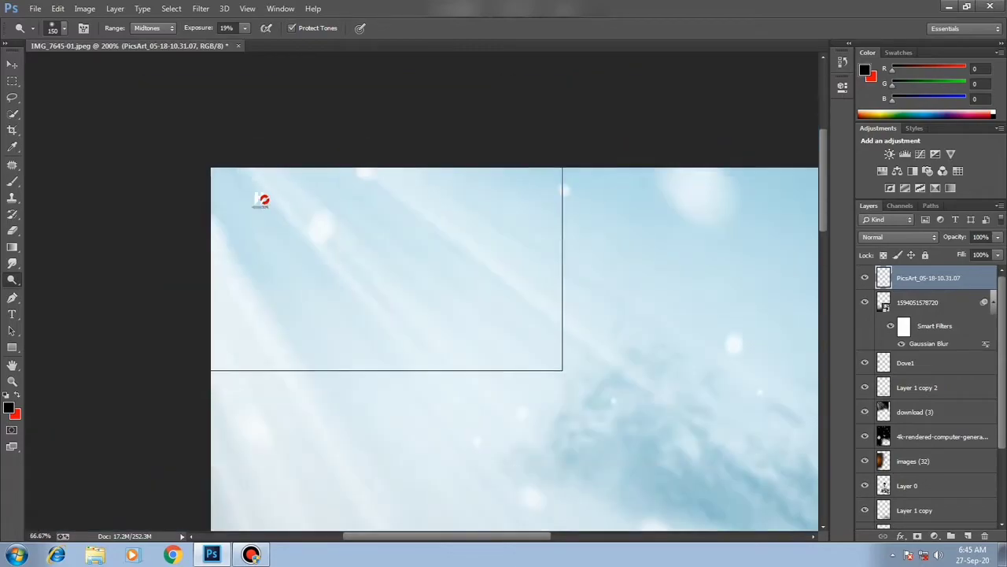
{"action": "key", "text": "v"}
{"action": "scroll", "coordinate": [280, 206], "scroll_direction": "up", "scroll_amount": 2}
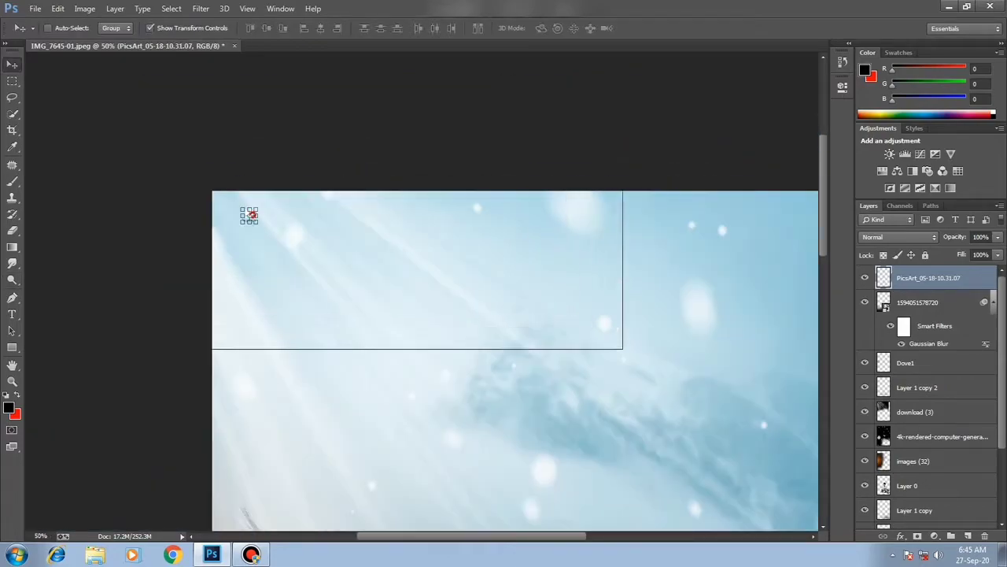
{"action": "scroll", "coordinate": [281, 206], "scroll_direction": "up", "scroll_amount": 1}
{"action": "key", "text": "shift+Down"}
{"action": "key", "text": "shift+Down"}
{"action": "key", "text": "shift+Down"}
{"action": "key", "text": "shift+Down"}
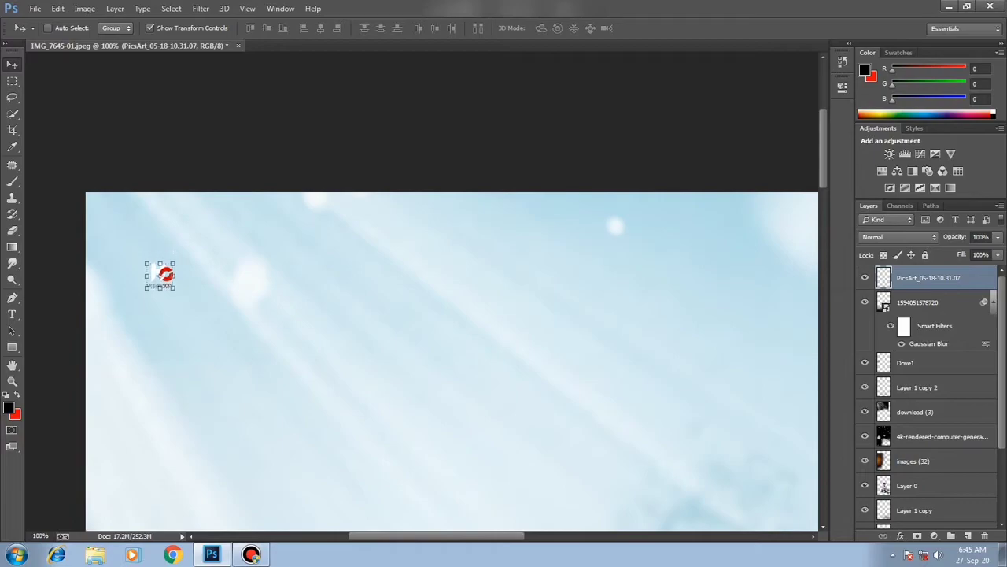
{"action": "key", "text": "shift+Down"}
{"action": "key", "text": "shift+Down"}
{"action": "key", "text": "shift+Down"}
{"action": "key", "text": "shift+Down"}
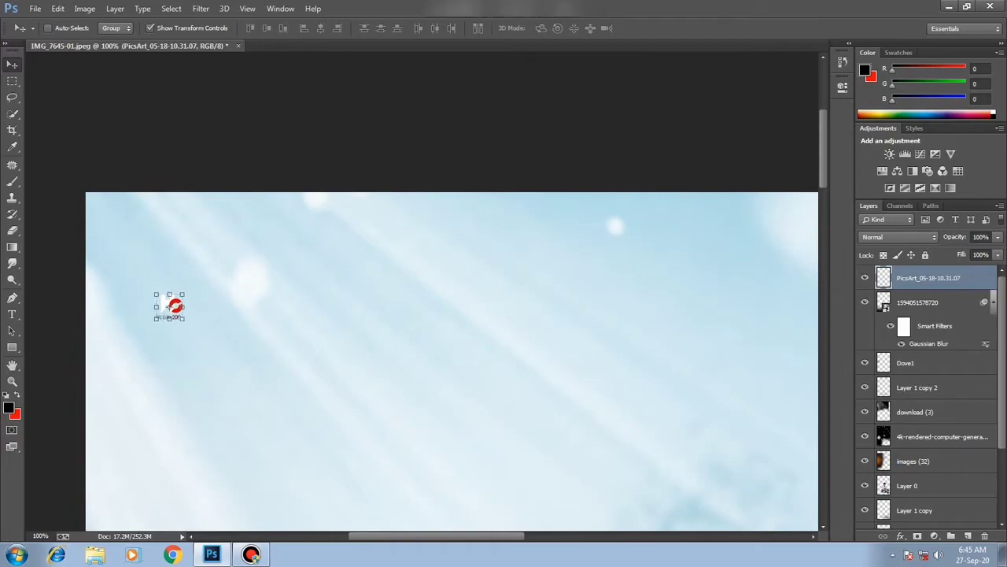
{"action": "key", "text": "ctrl+0"}
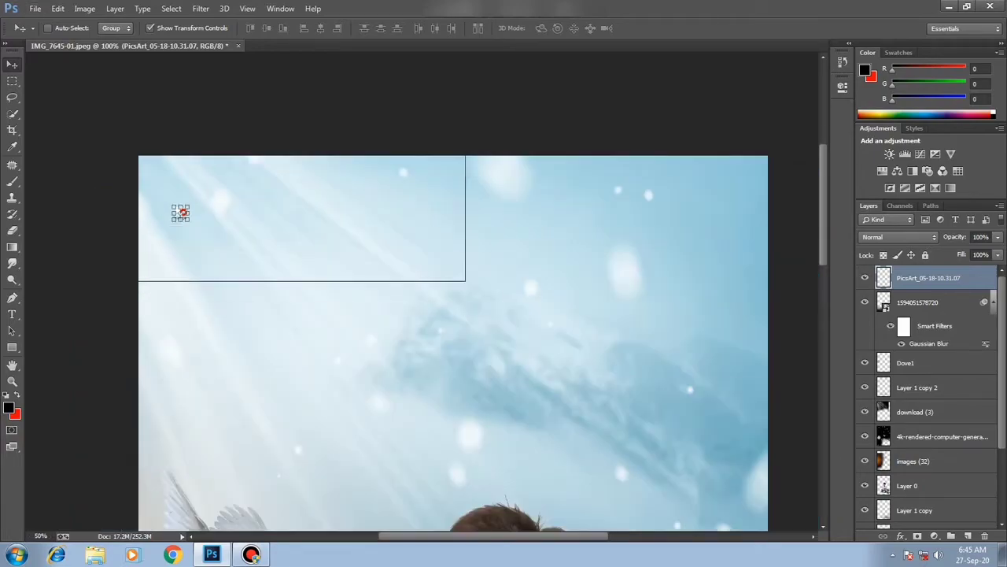
{"action": "key", "text": "ctrl+plus"}
Step: Place the photography watermark small in the bottom-left corner, then select Layer 0
{"action": "left_click", "coordinate": [35, 9]}
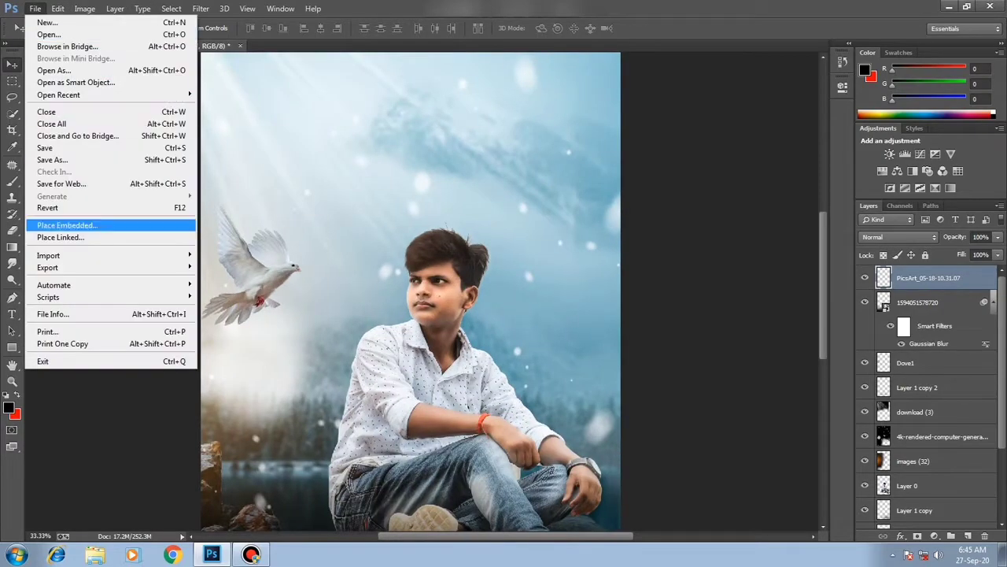
{"action": "left_click", "coordinate": [63, 222]}
{"action": "double_click", "coordinate": [187, 211]}
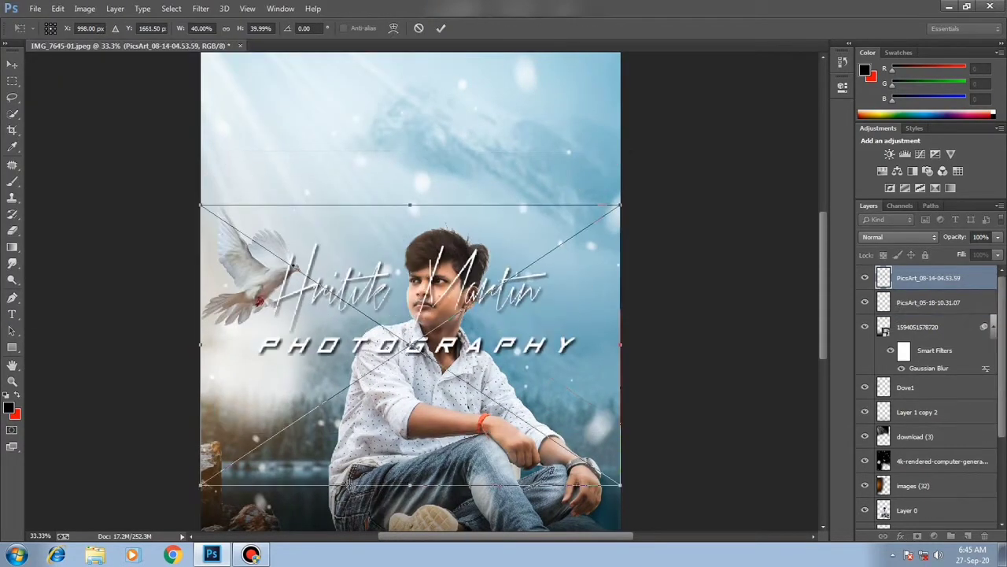
{"action": "mouse_move", "coordinate": [618, 228]}
{"action": "left_mouse_down"}
{"action": "mouse_move", "coordinate": [302, 451]}
{"action": "mouse_move", "coordinate": [272, 438]}
{"action": "mouse_move", "coordinate": [268, 472]}
{"action": "left_mouse_up"}
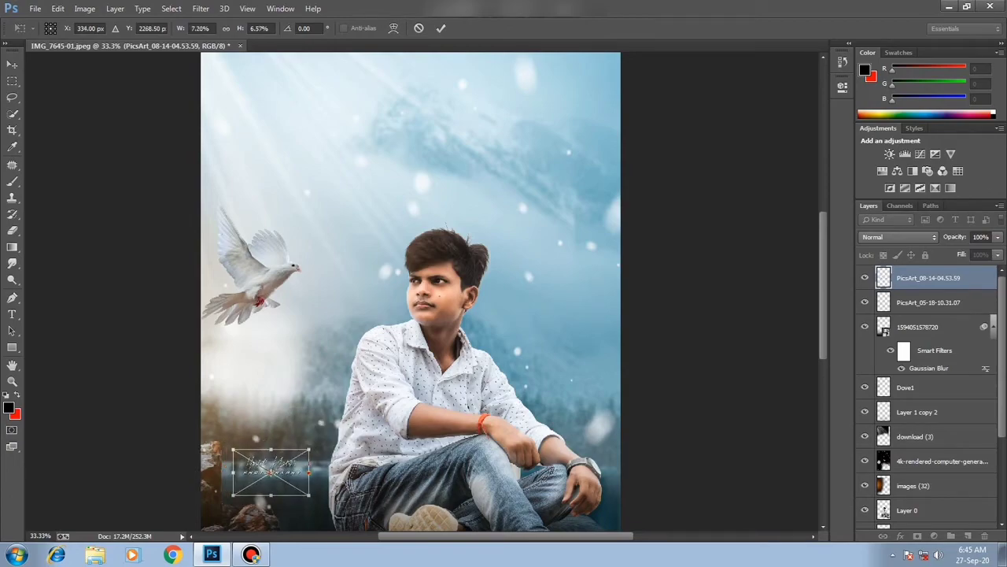
{"action": "key", "text": "Return"}
{"action": "left_click", "coordinate": [915, 436]}
{"action": "scroll", "coordinate": [929, 394], "scroll_direction": "down", "scroll_amount": 3}
{"action": "left_click", "coordinate": [944, 382]}
Step: Merge all visible layers into a single layer
{"action": "right_click", "coordinate": [944, 382]}
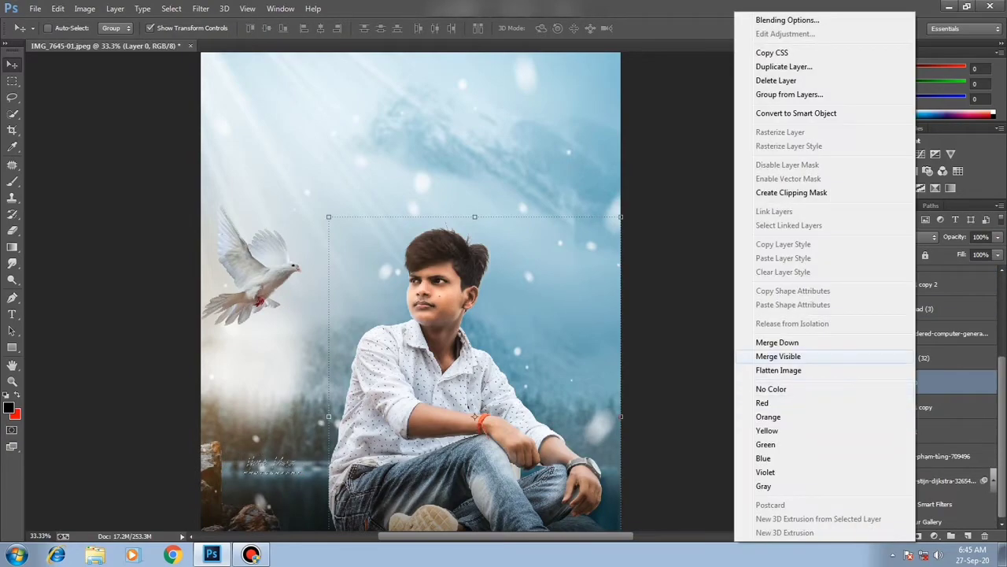
{"action": "left_click", "coordinate": [779, 355]}
{"action": "key", "text": "ctrl+minus"}
{"action": "key", "text": "ctrl+minus"}
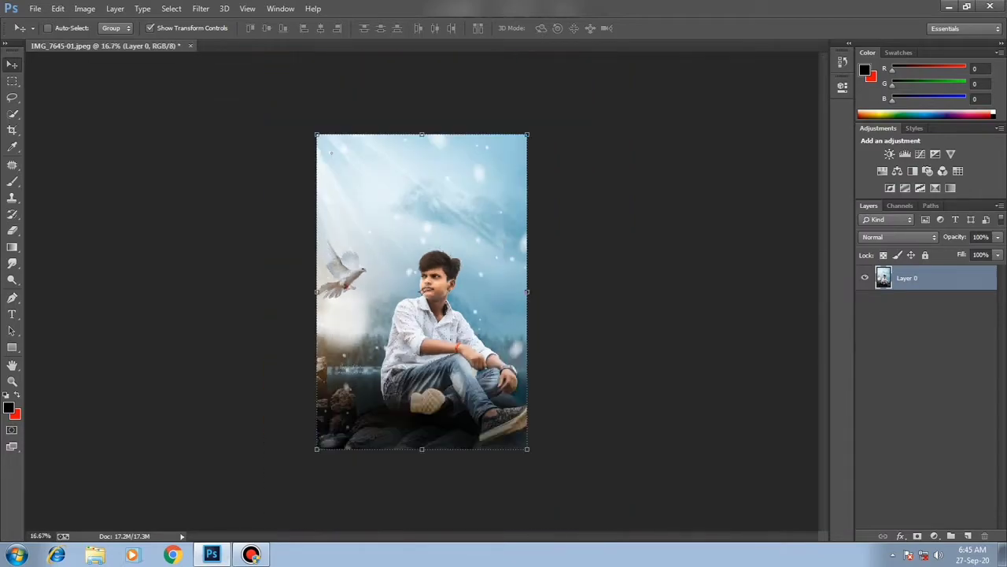
{"action": "key", "text": "ctrl+plus"}
Step: Select the whole canvas, turn it into a border selection and smooth it by 18 pixels
{"action": "left_click", "coordinate": [171, 8]}
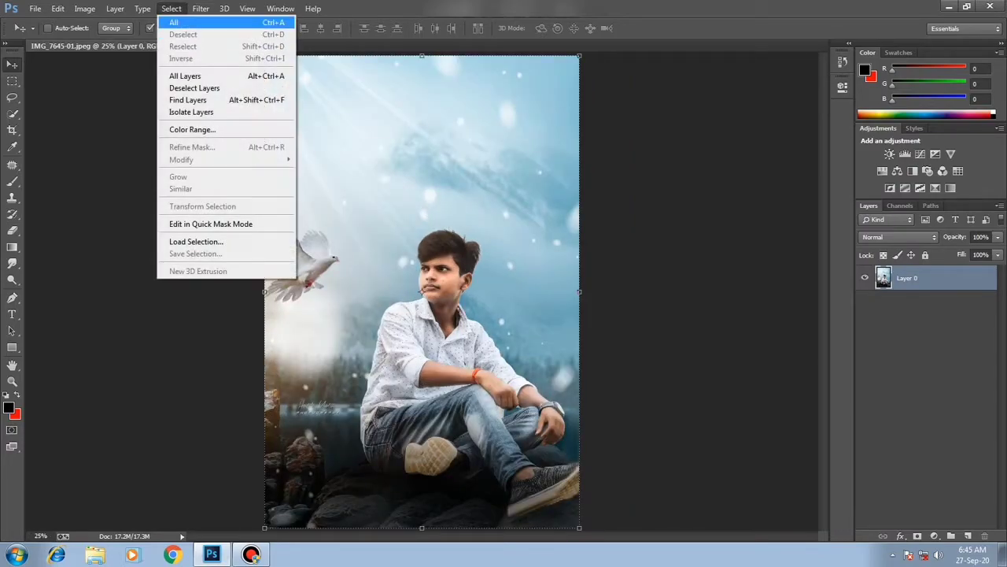
{"action": "left_click", "coordinate": [189, 18]}
{"action": "left_click", "coordinate": [171, 8]}
{"action": "left_click", "coordinate": [171, 8]}
{"action": "left_click", "coordinate": [171, 8]}
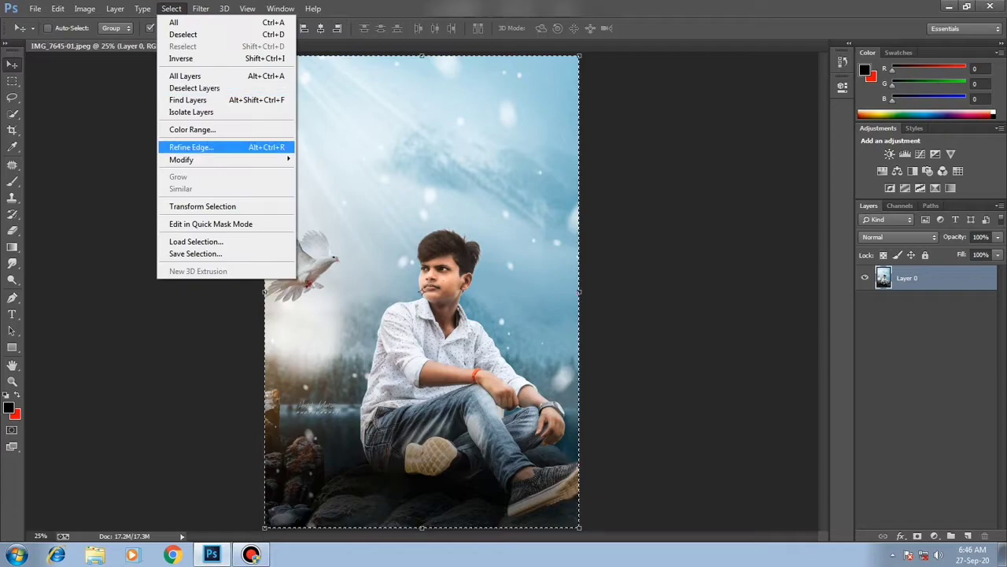
{"action": "left_click", "coordinate": [315, 156]}
{"action": "key", "text": "Return"}
{"action": "mouse_move", "coordinate": [181, 159]}
{"action": "left_click", "coordinate": [201, 8]}
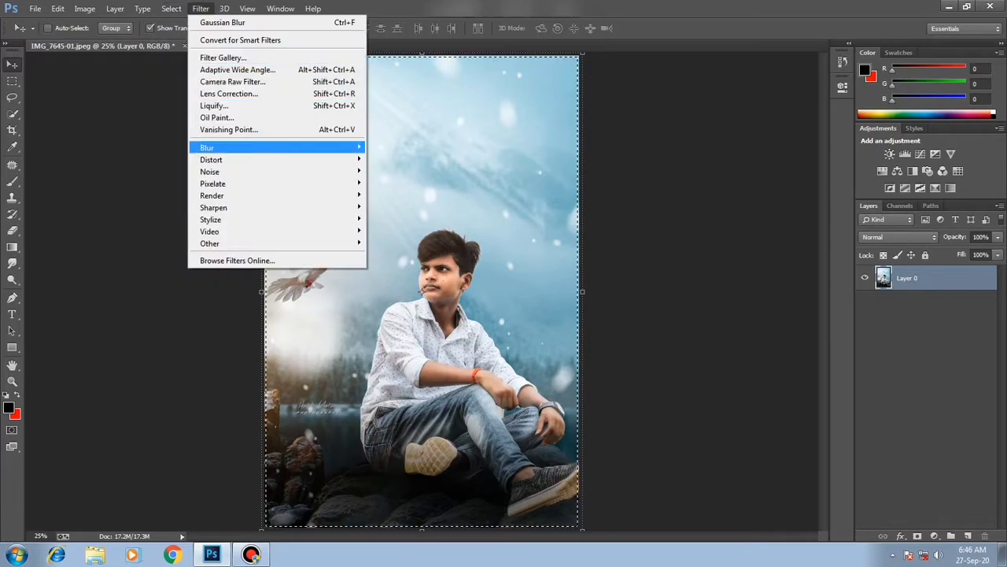
{"action": "left_click", "coordinate": [315, 172]}
{"action": "key", "text": "Return"}
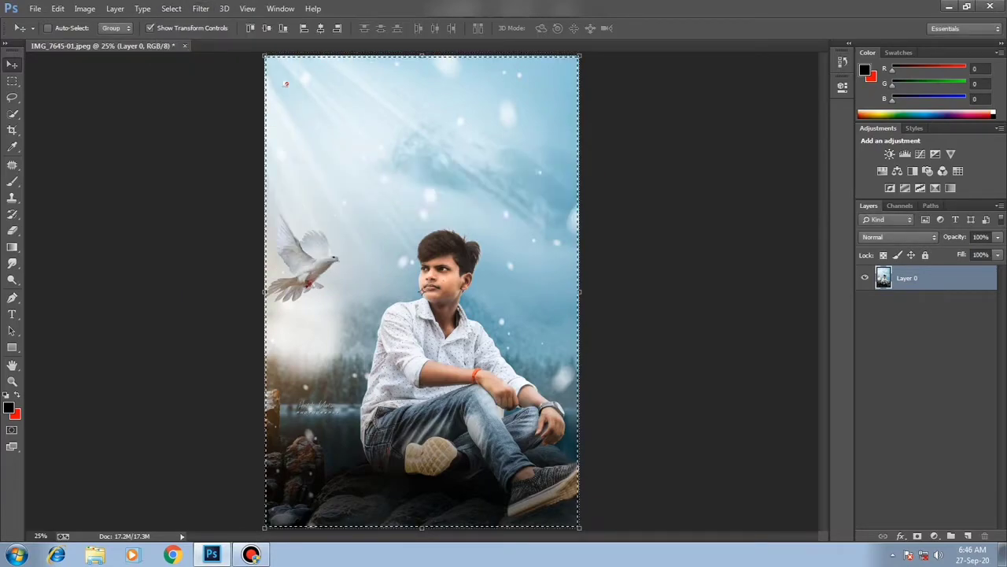
Step: Start a Save As with the JPEG format chosen
{"action": "key", "text": "ctrl+shift+s"}
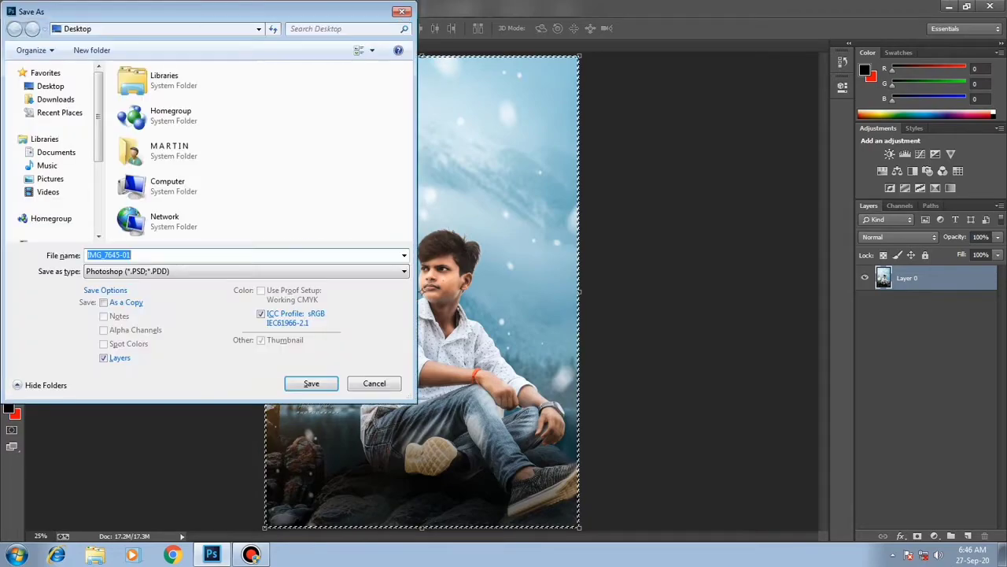
{"action": "left_click", "coordinate": [244, 271]}
{"action": "left_click", "coordinate": [236, 373]}
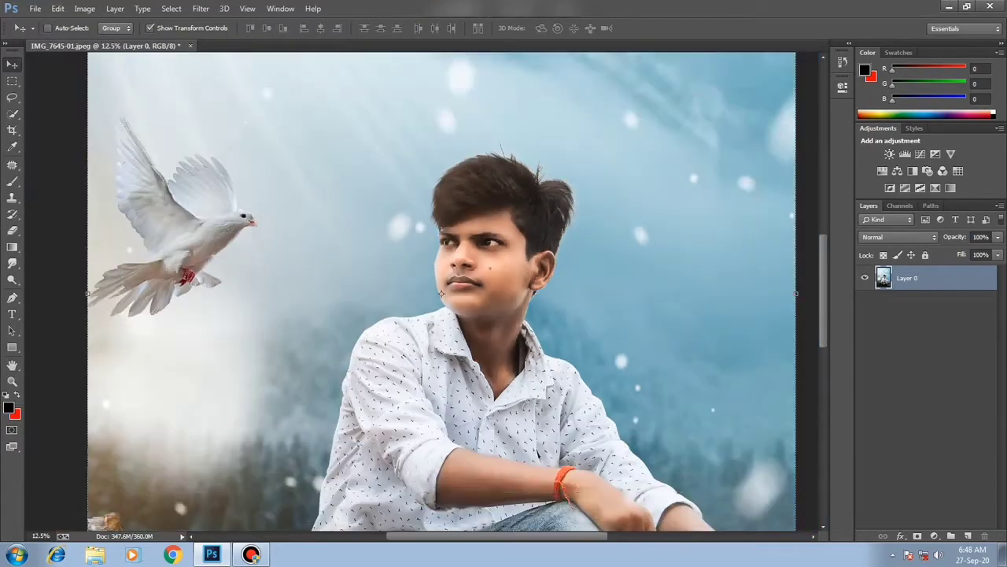
{"action": "key", "text": "ctrl+minus"}
{"action": "key", "text": "ctrl+minus"}
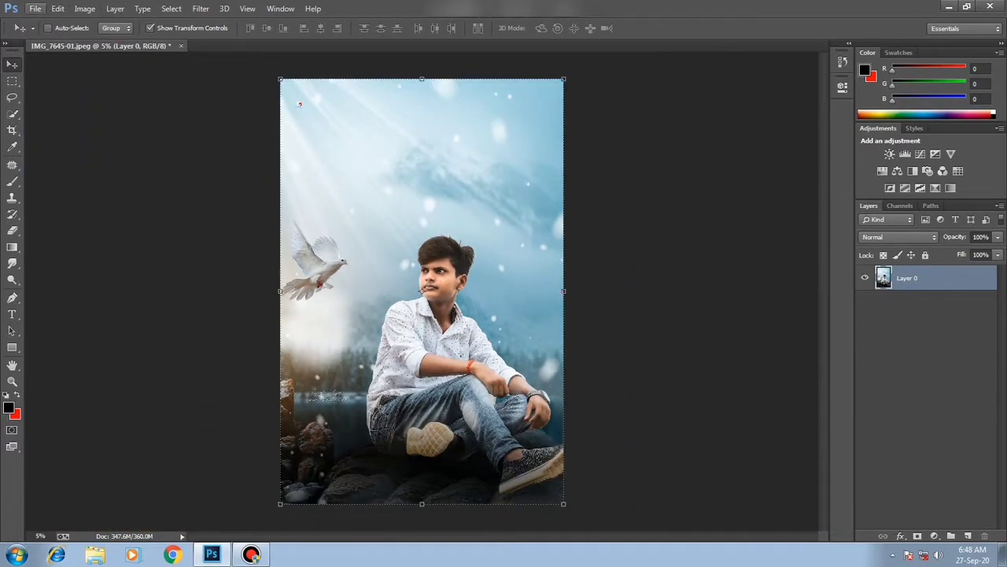
Step: Save the image as a JPEG at Maximum quality 12 and close Photoshop
{"action": "left_click", "coordinate": [34, 8]}
{"action": "left_click", "coordinate": [79, 147]}
{"action": "left_click", "coordinate": [244, 271]}
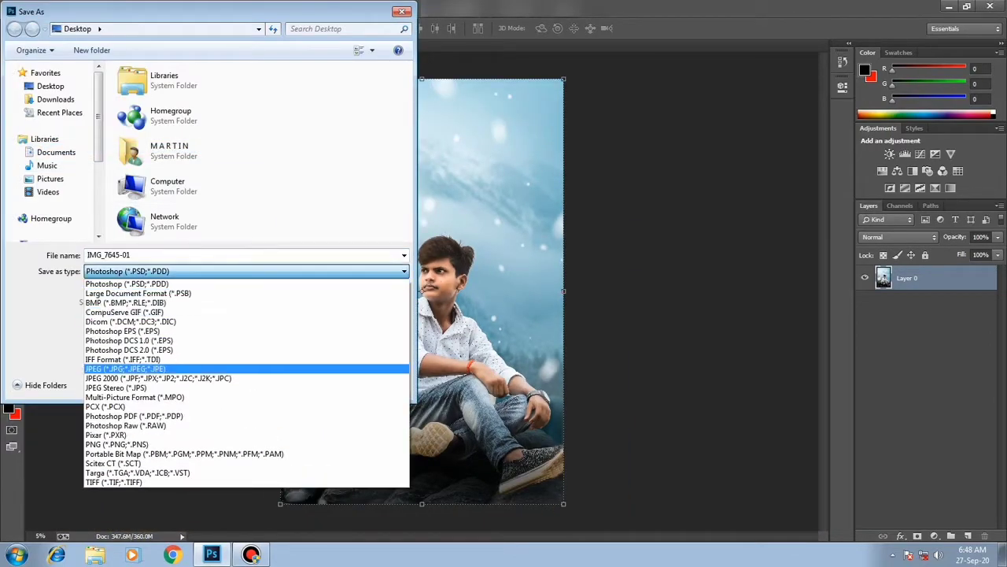
{"action": "left_click", "coordinate": [126, 368]}
{"action": "left_click", "coordinate": [308, 382]}
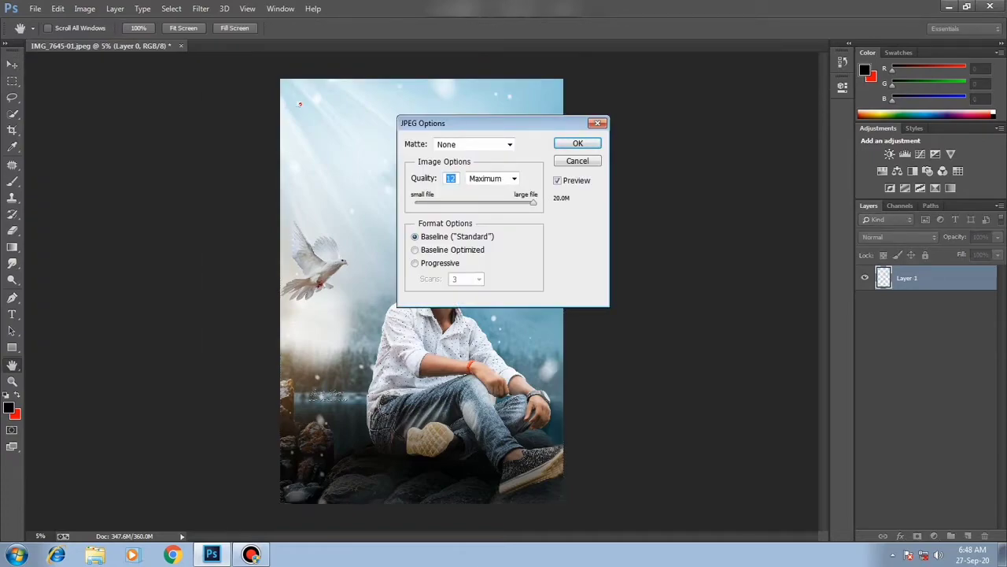
{"action": "key", "text": "Return"}
{"action": "key", "text": "v"}
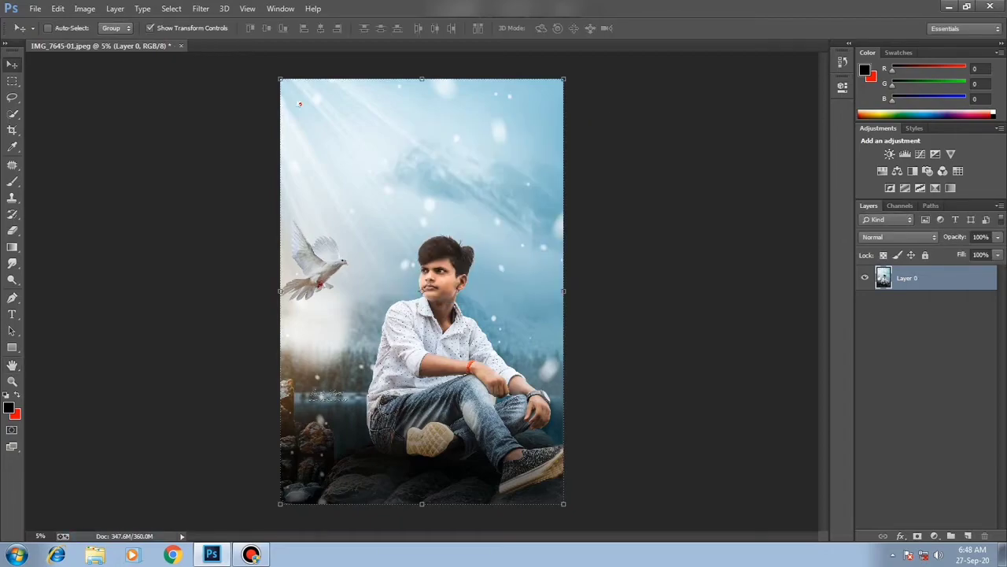
{"action": "left_click", "coordinate": [990, 6]}
{"action": "left_click", "coordinate": [495, 210]}
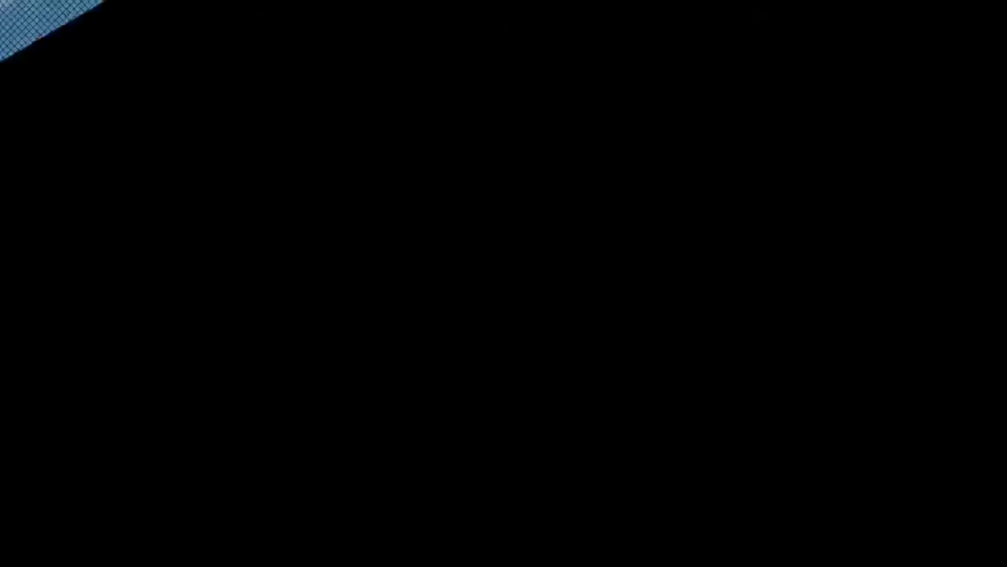